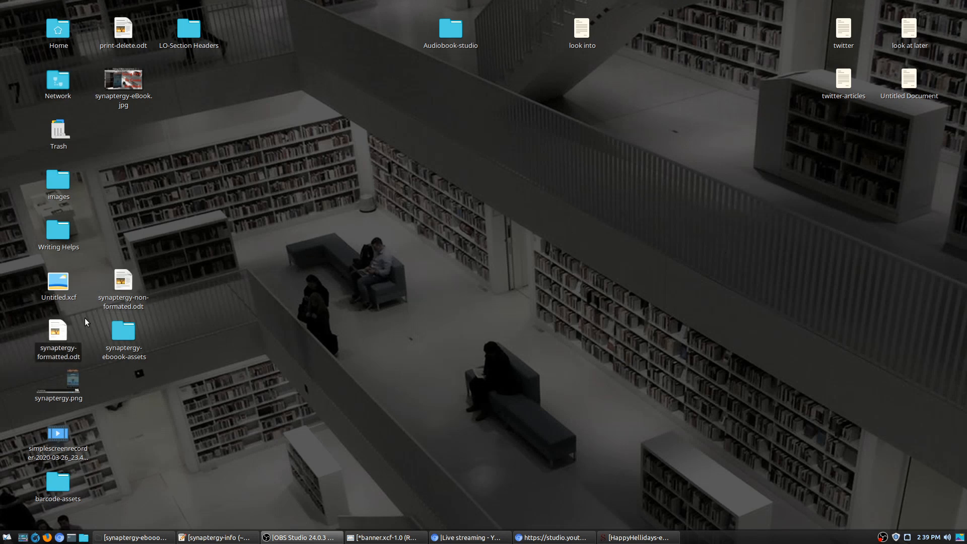
Step: Open synaptergy-formatted.odt from the desktop in LibreOffice Writer and bring its window fully on screen
double_click(59, 333)
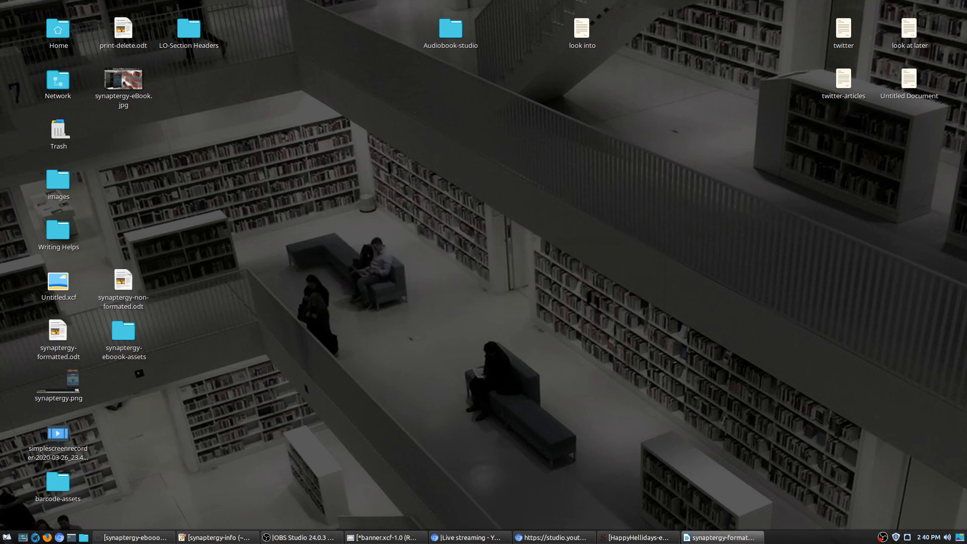
drag(966, 31, 304, 19)
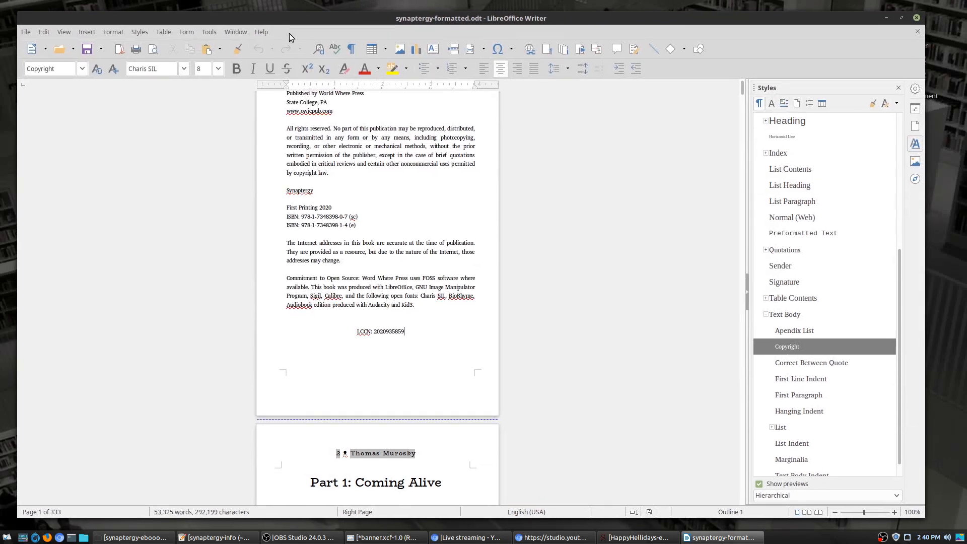
Step: Review the copyright page's ISBN lines, LCCN line and World Where Press publisher line
scroll(470, 255, up, 3)
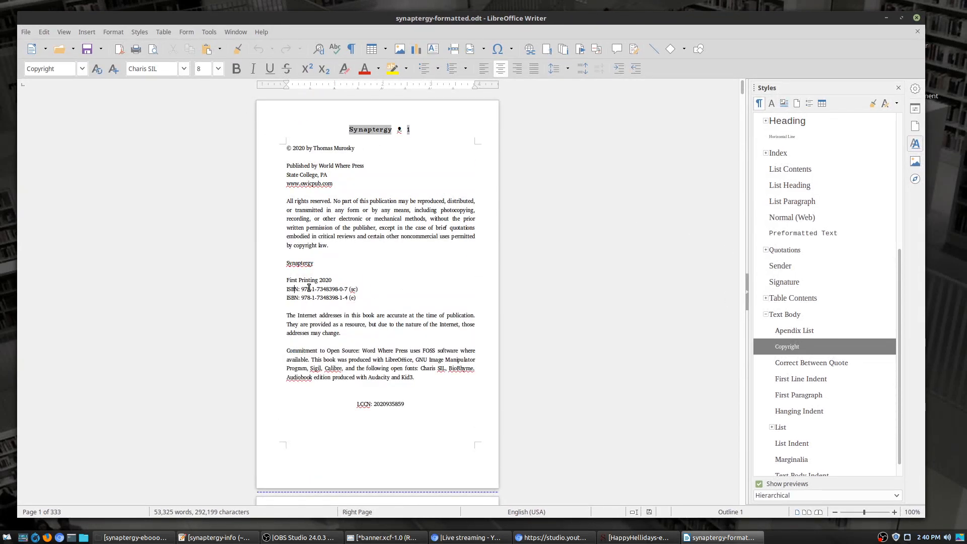
drag(288, 289, 357, 300)
click(366, 303)
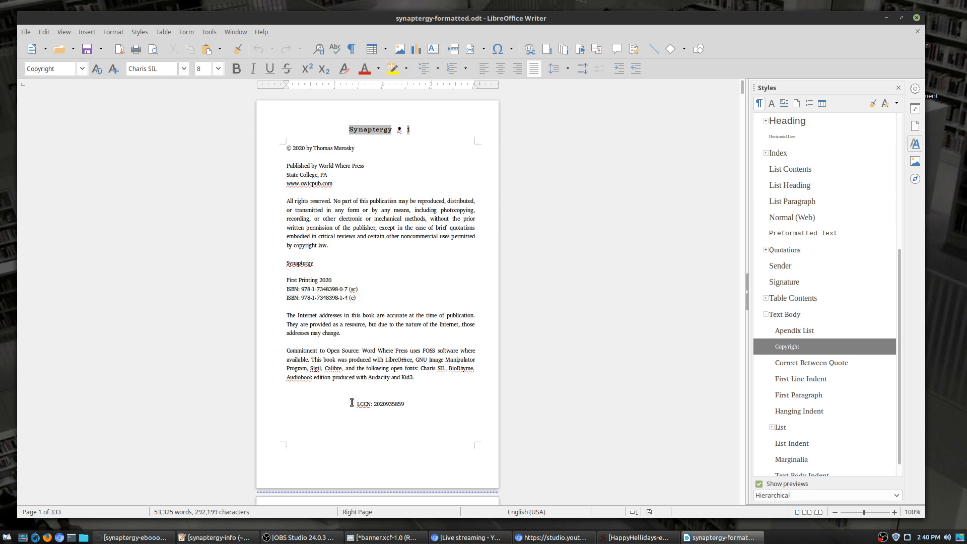
drag(355, 404, 434, 398)
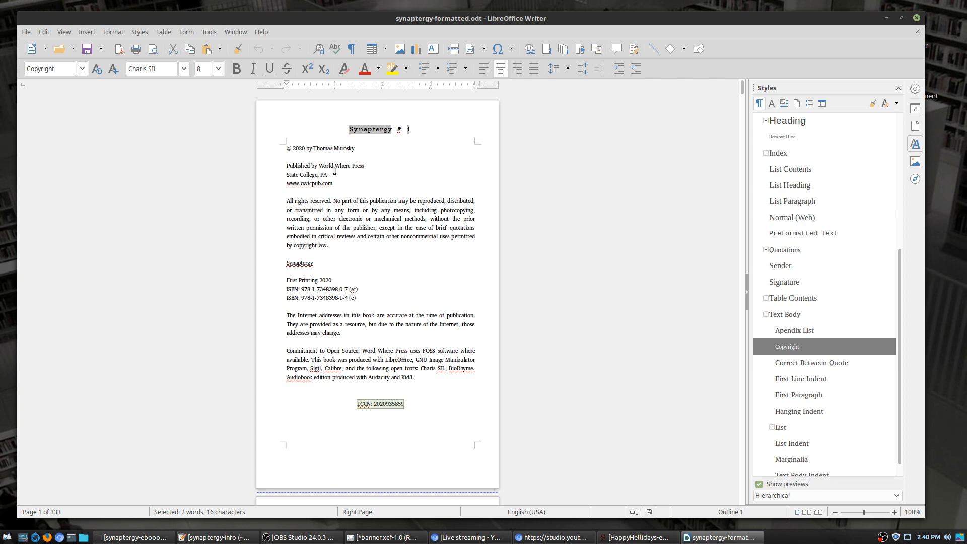
drag(318, 166, 375, 166)
Step: Scroll through the rest of the formatted document, close it, and open synaptergy-non-formated.odt
scroll(563, 240, down, 10)
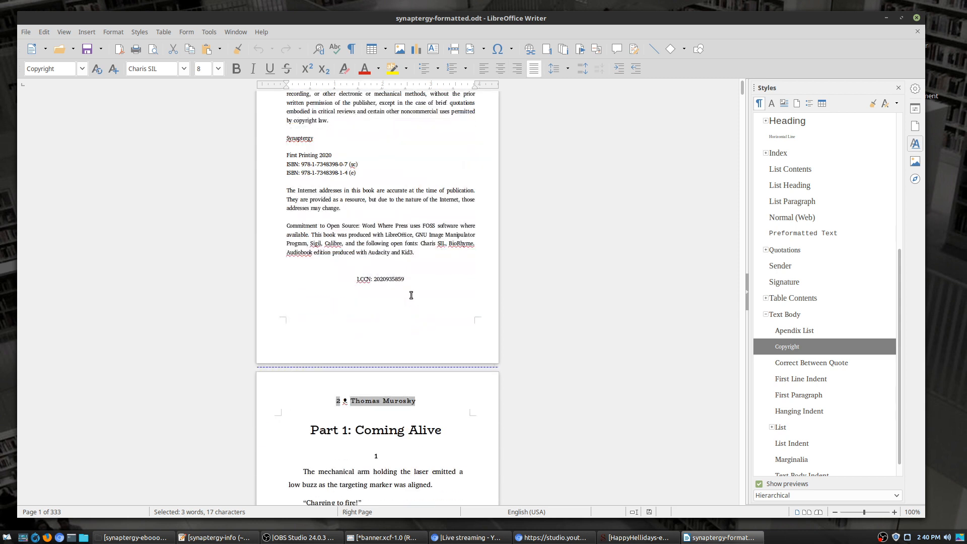
scroll(411, 295, down, 3)
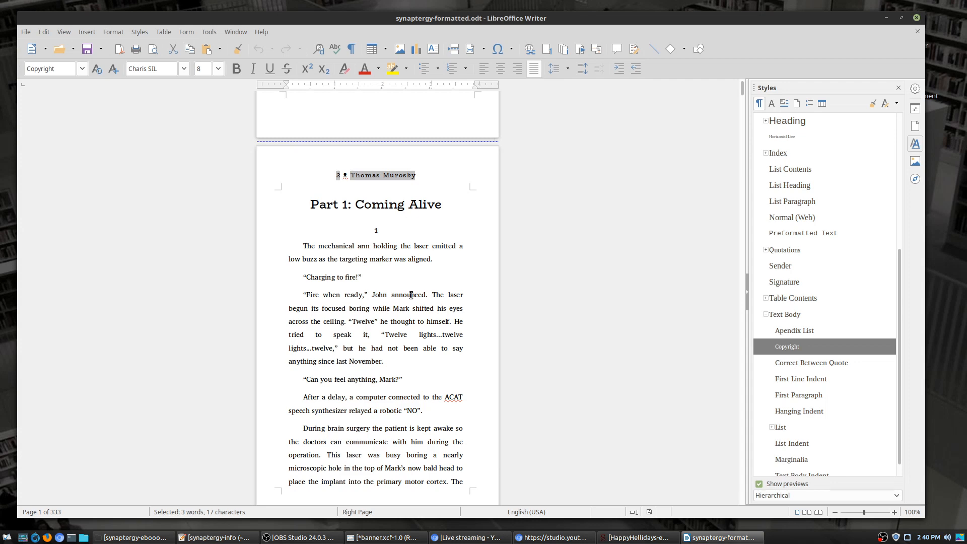
scroll(431, 251, down, 9)
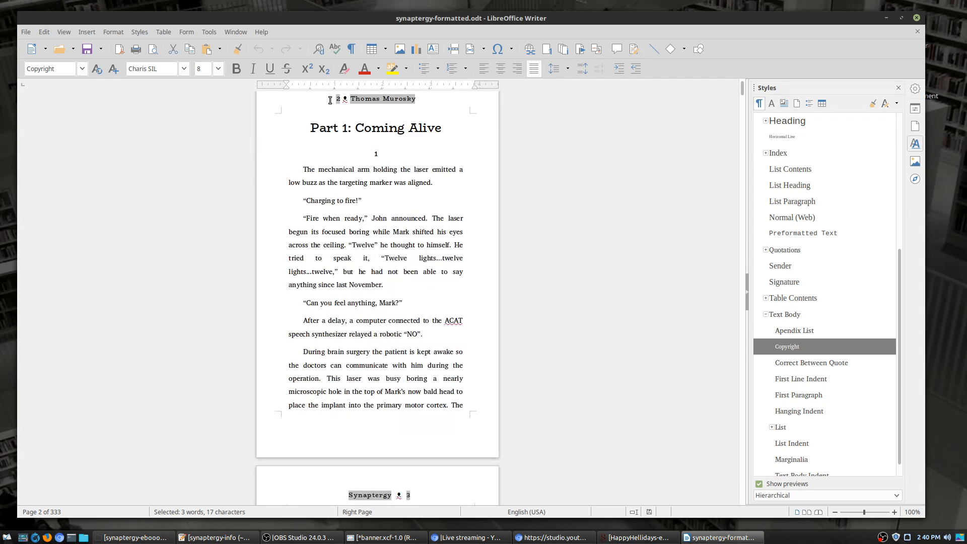
scroll(415, 185, down, 7)
scroll(449, 251, down, 8)
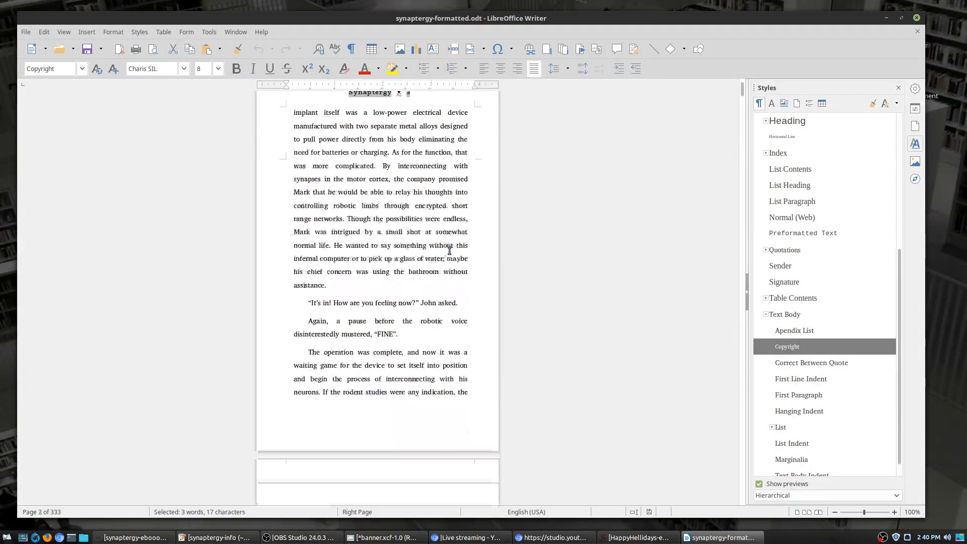
scroll(449, 251, down, 20)
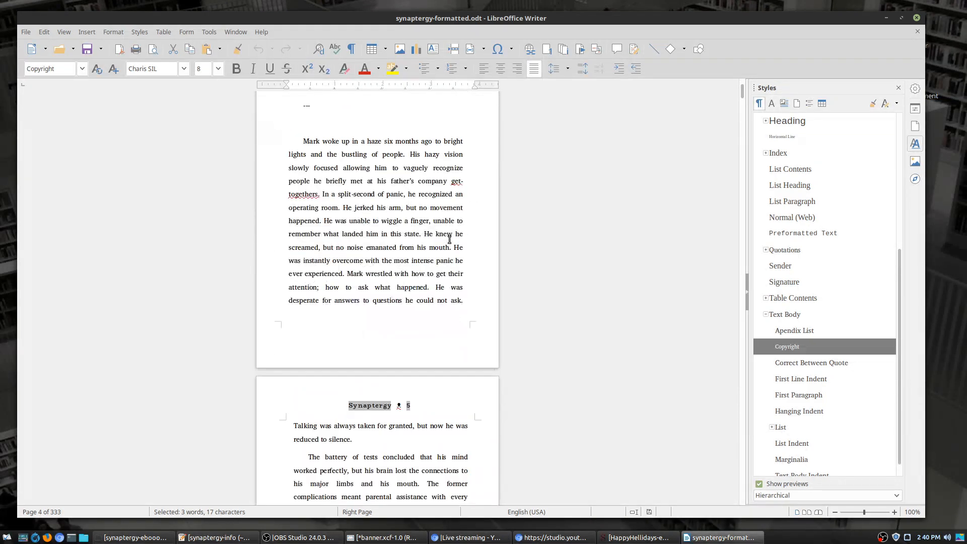
scroll(448, 244, up, 20)
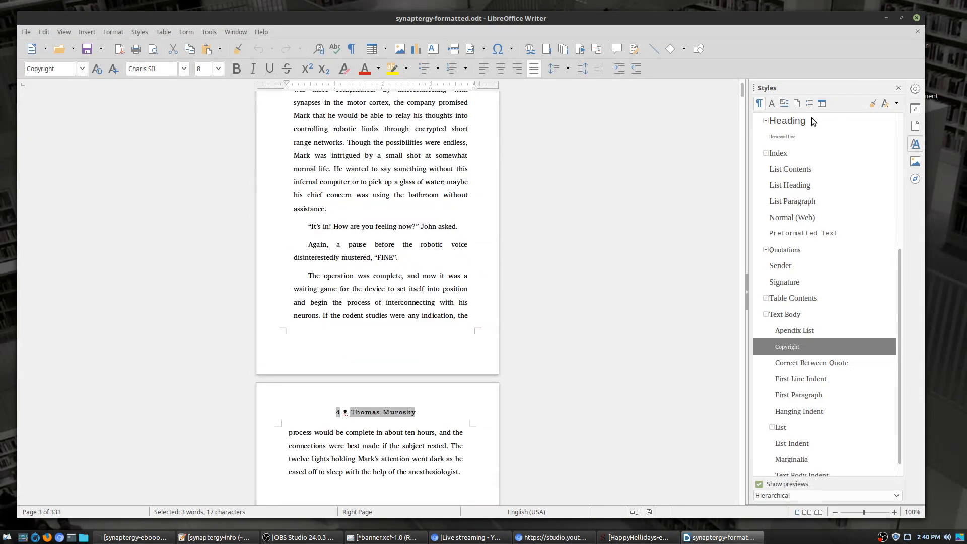
scroll(672, 202, up, 20)
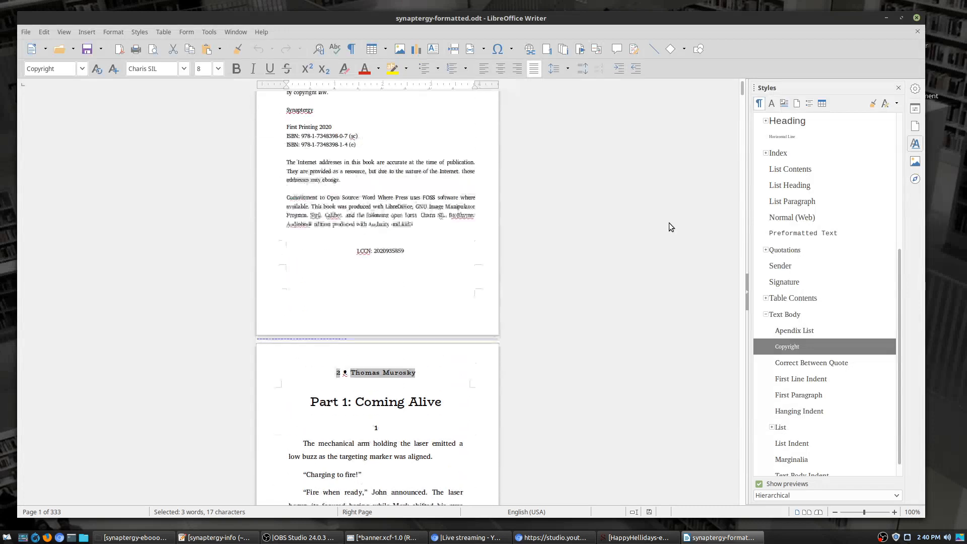
scroll(347, 300, down, 8)
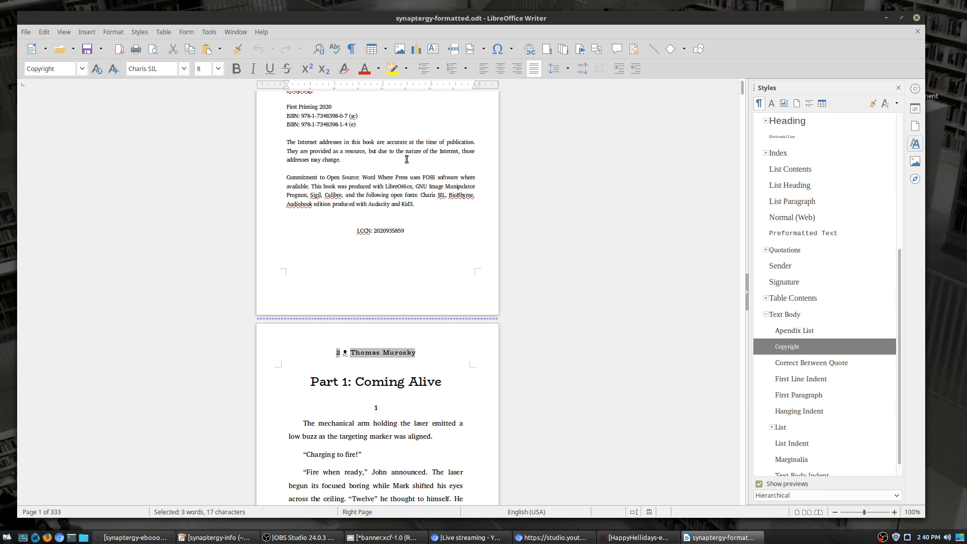
scroll(414, 465, down, 6)
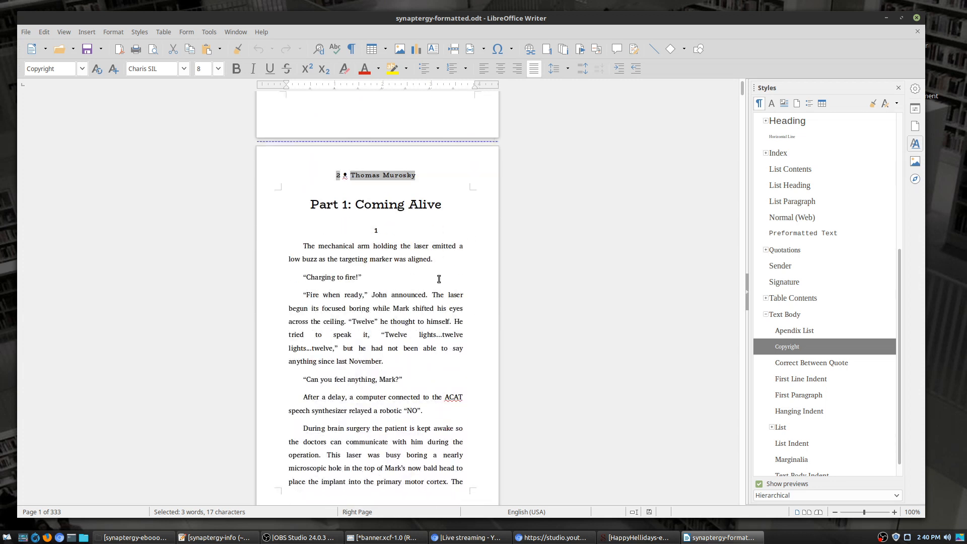
click(917, 19)
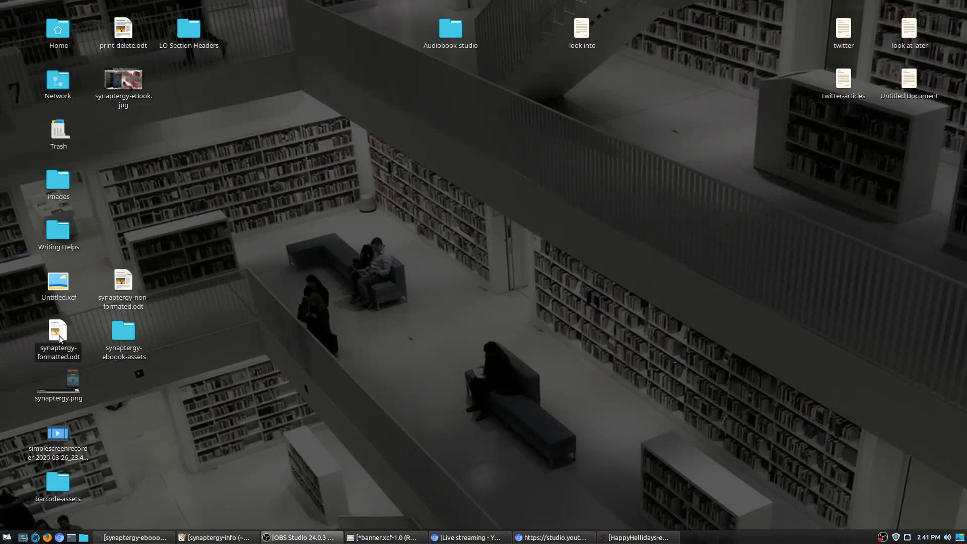
double_click(127, 287)
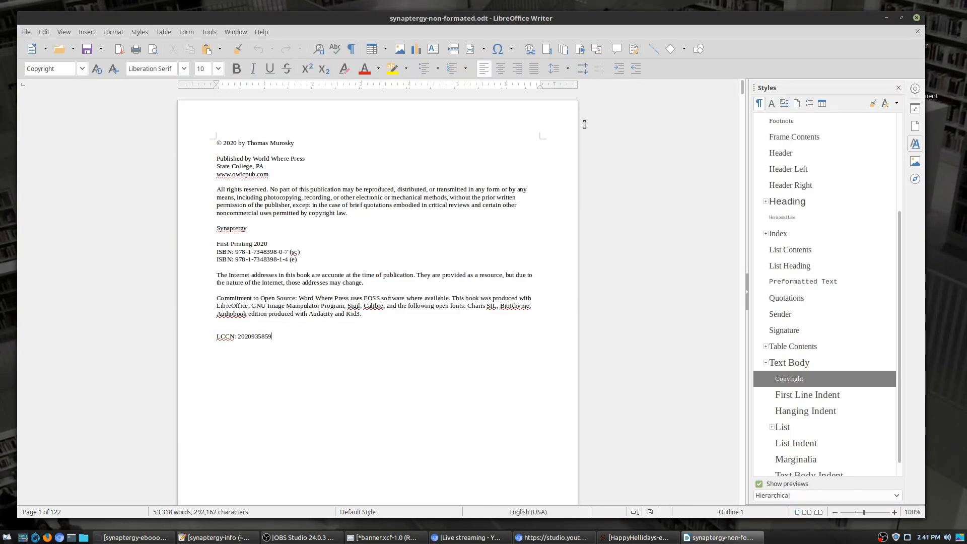
Step: Delete the page number from the page 1 footer
scroll(375, 308, down, 10)
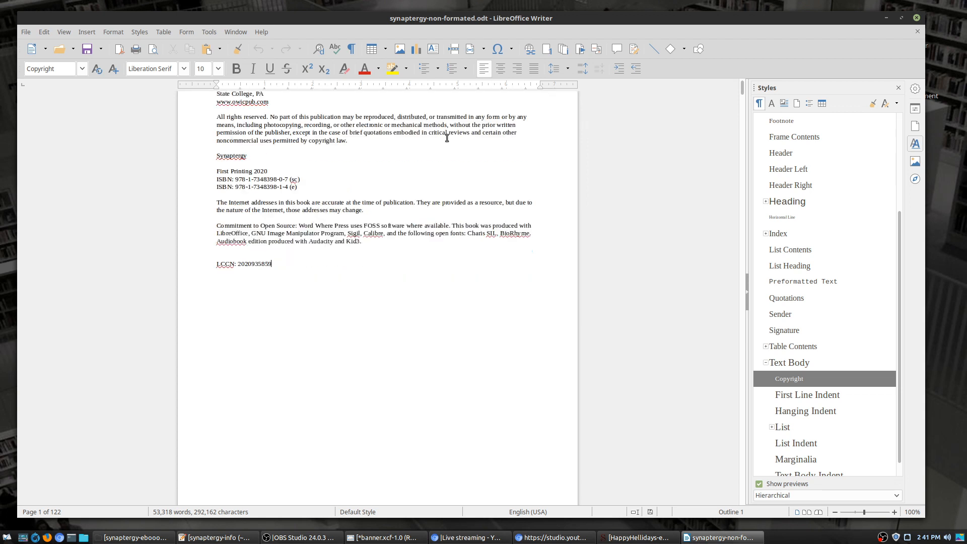
click(239, 321)
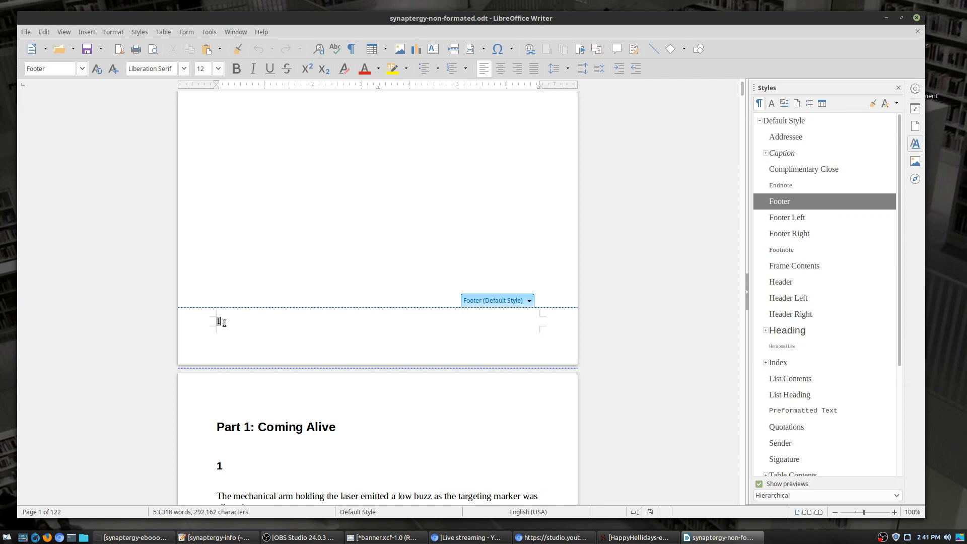
drag(224, 322, 217, 322)
key(BackSpace)
Step: Scroll through the copyright page and Part 1: Coming Alive text to check the result
scroll(256, 334, down, 1)
scroll(259, 337, down, 12)
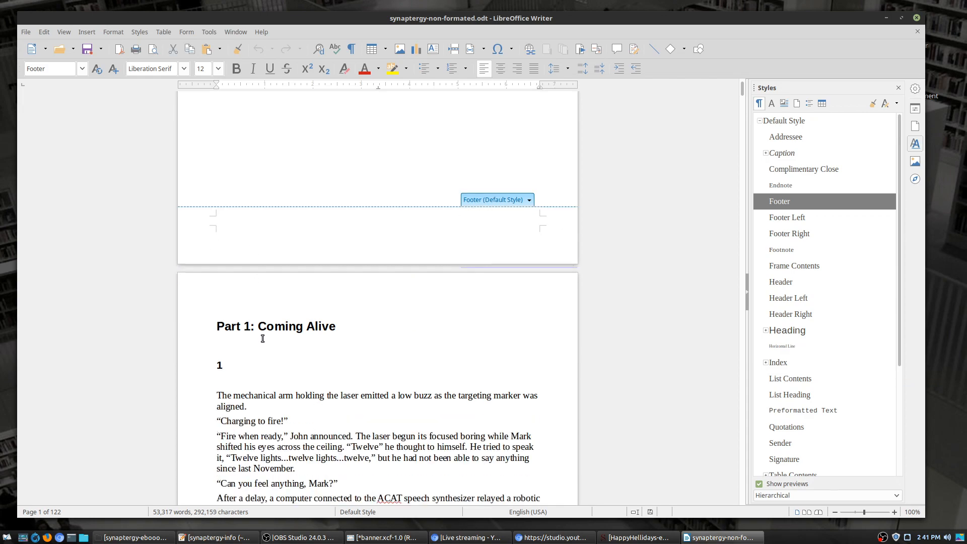
scroll(295, 338, down, 20)
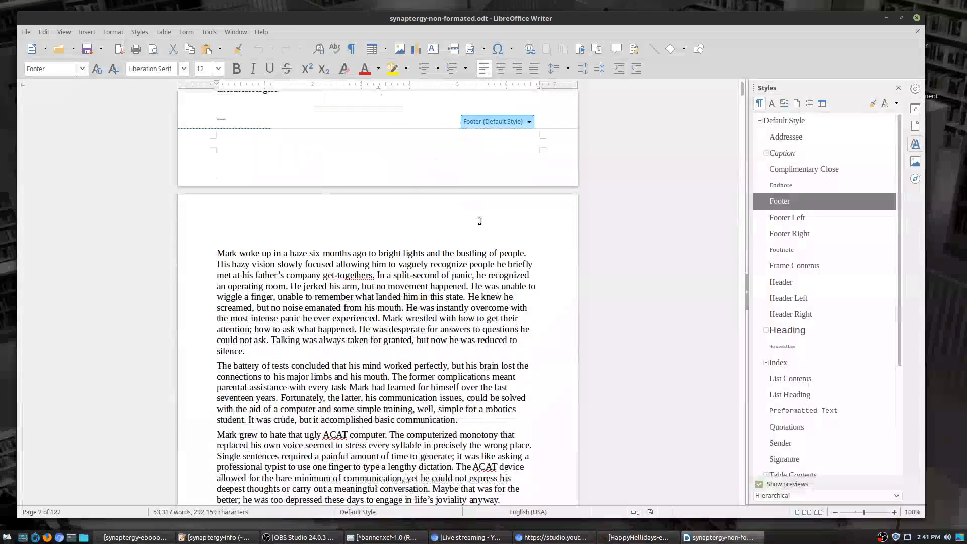
click(428, 297)
scroll(429, 296, down, 20)
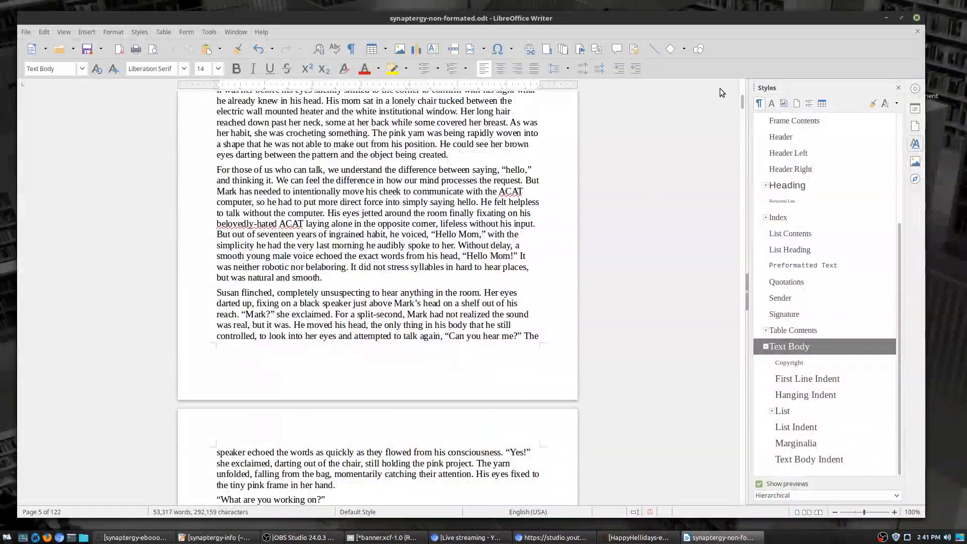
drag(744, 103, 745, 120)
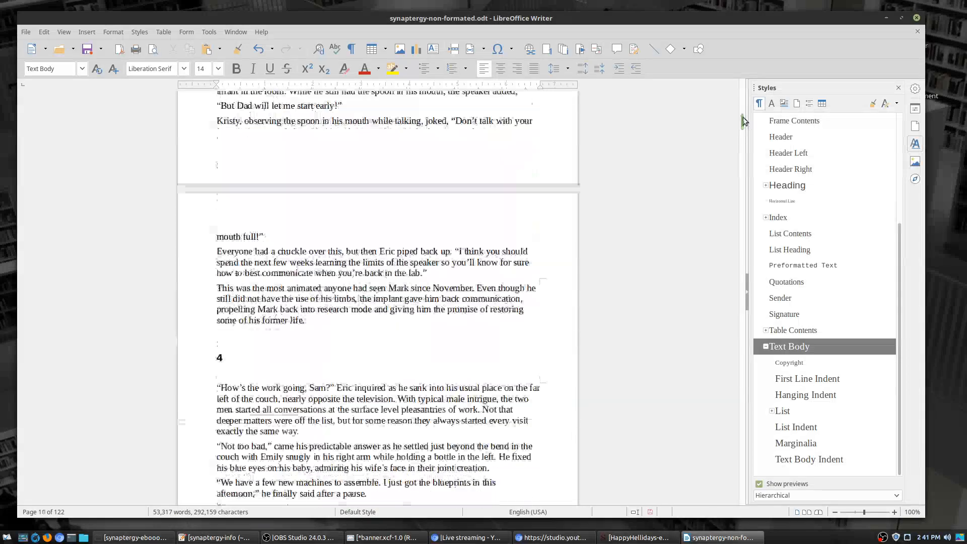
scroll(504, 231, down, 15)
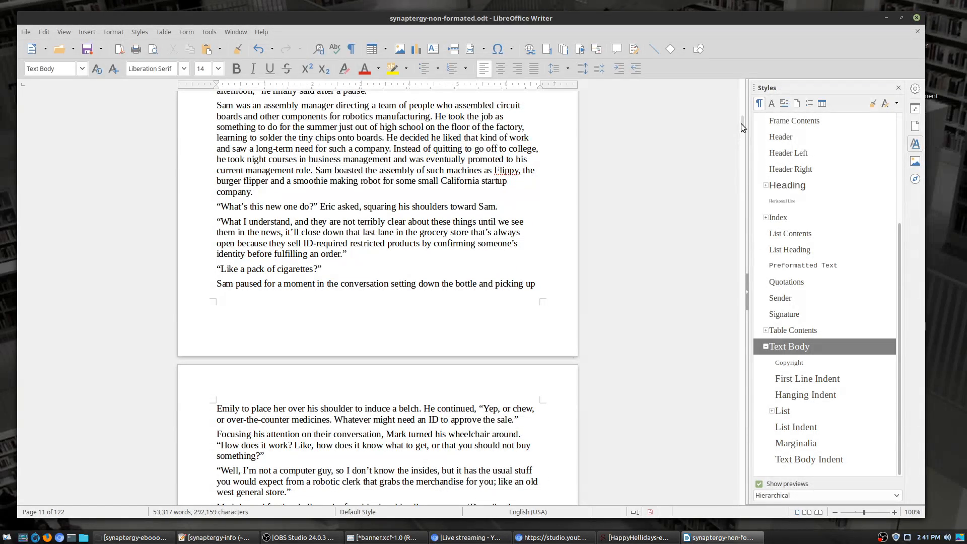
drag(741, 123, 744, 75)
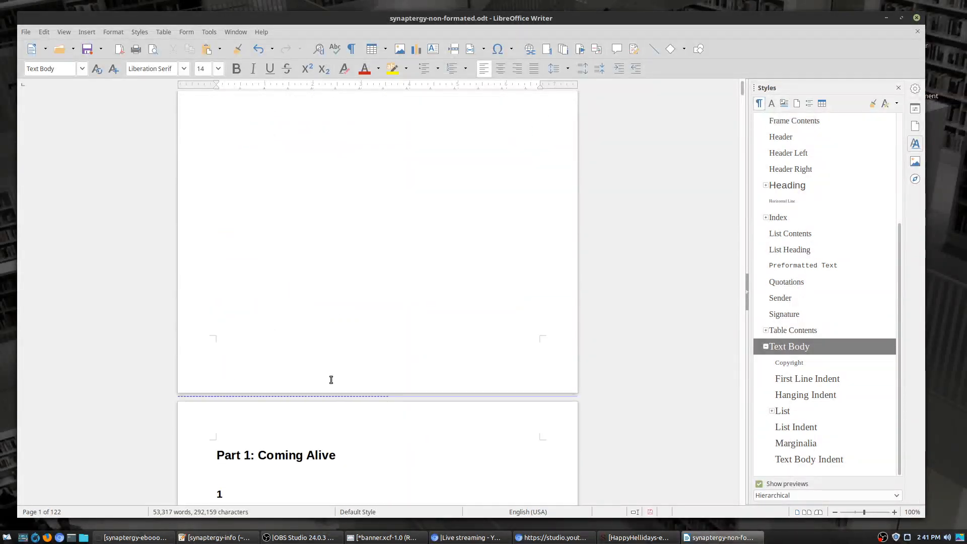
scroll(330, 379, down, 8)
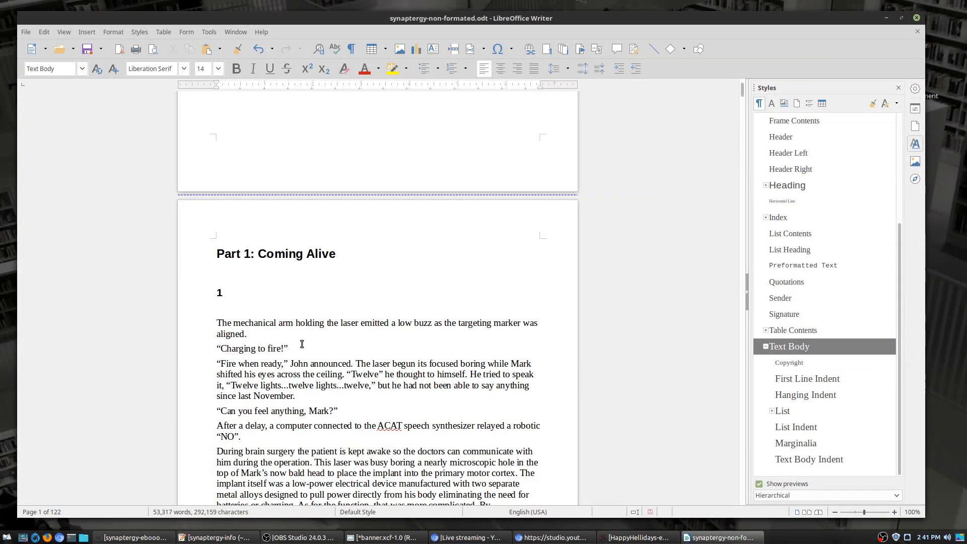
scroll(312, 302, down, 13)
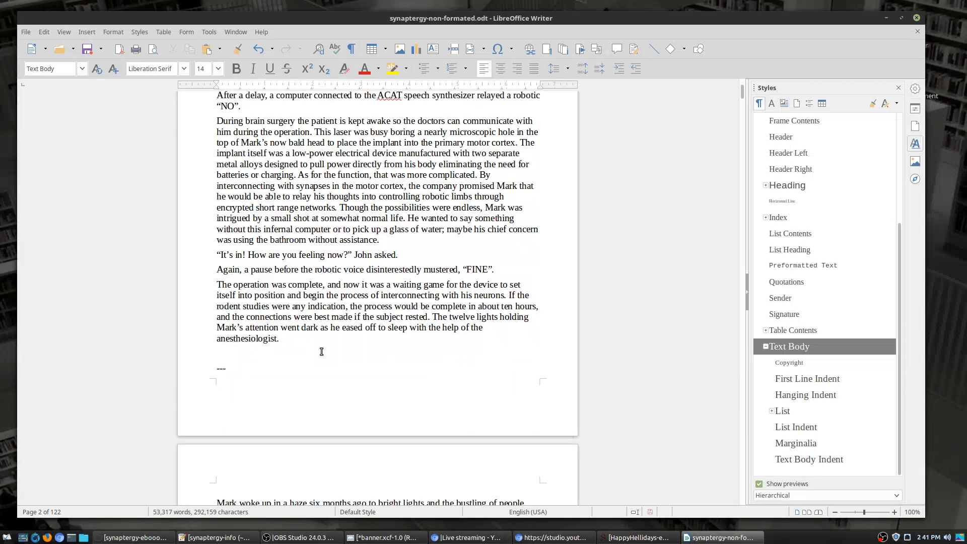
scroll(321, 351, up, 20)
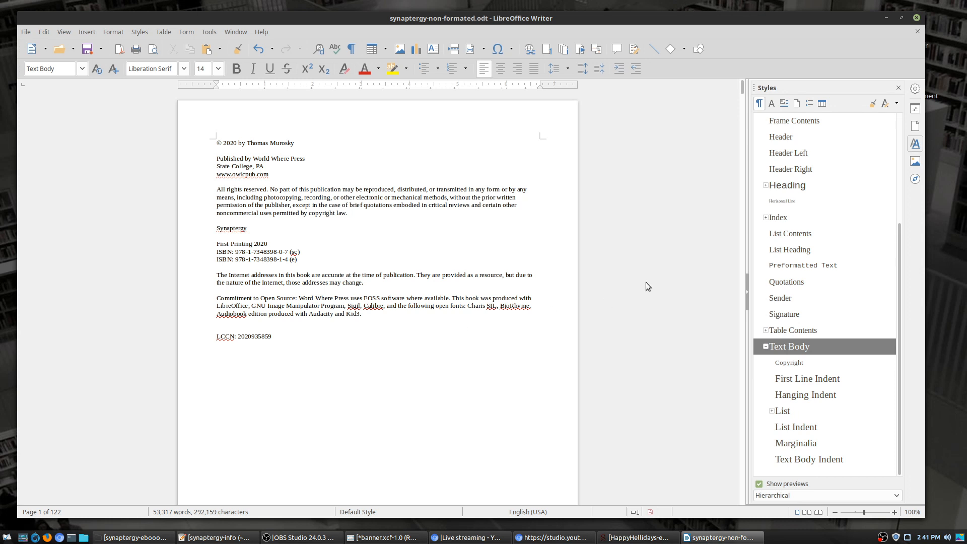
Step: Select the whole document and save it
click(29, 32)
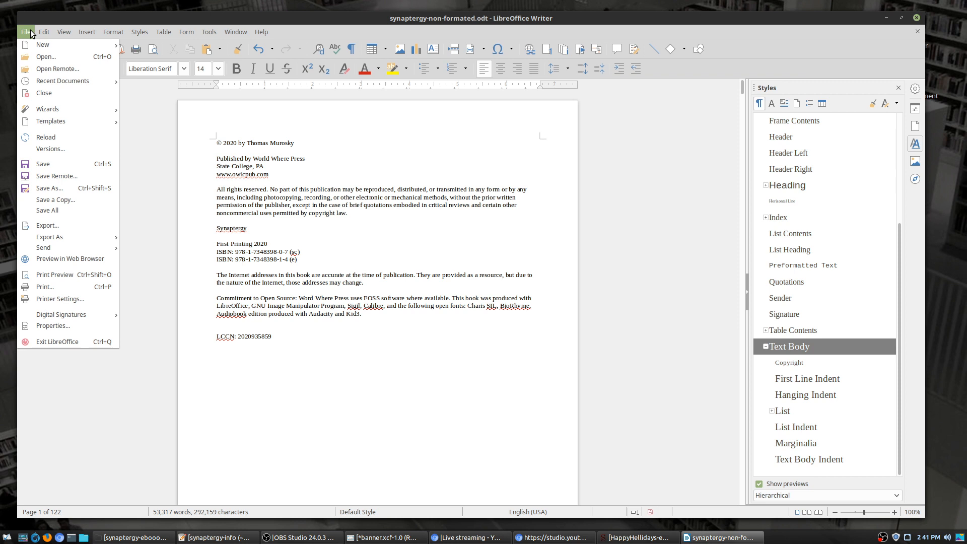
key(Escape)
key(ctrl+a)
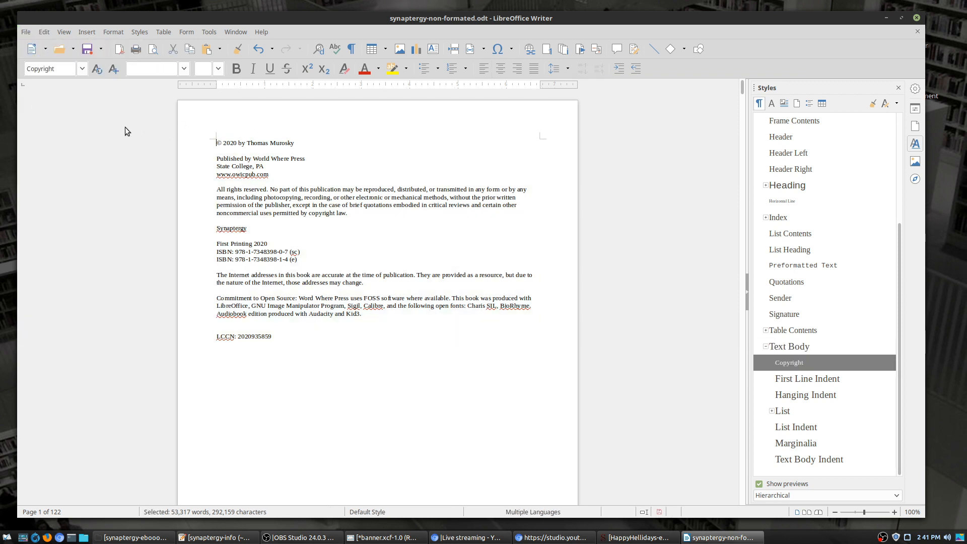
click(88, 49)
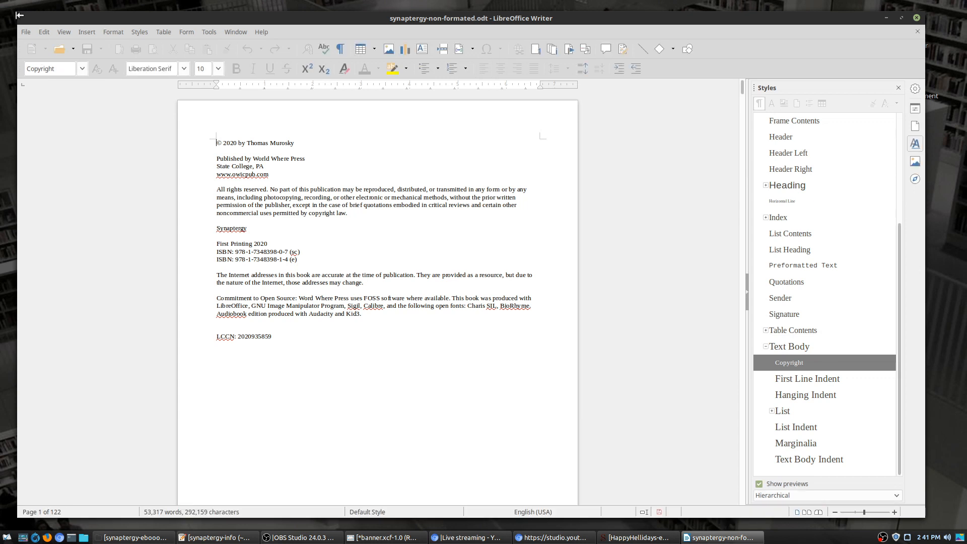
Step: Choose Export as EPUB from the File > Export As menu
scroll(266, 194, down, 4)
scroll(145, 189, up, 3)
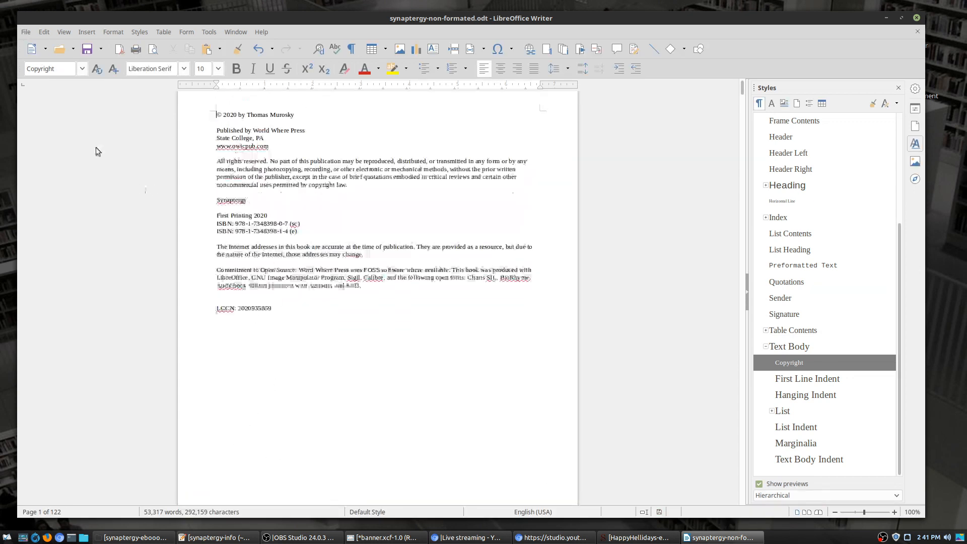
click(25, 33)
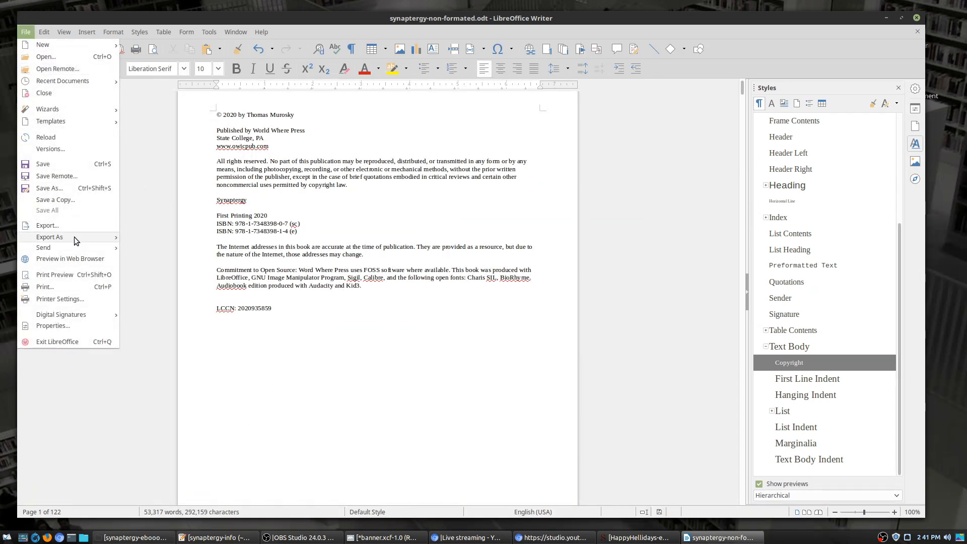
mouse_move(74, 237)
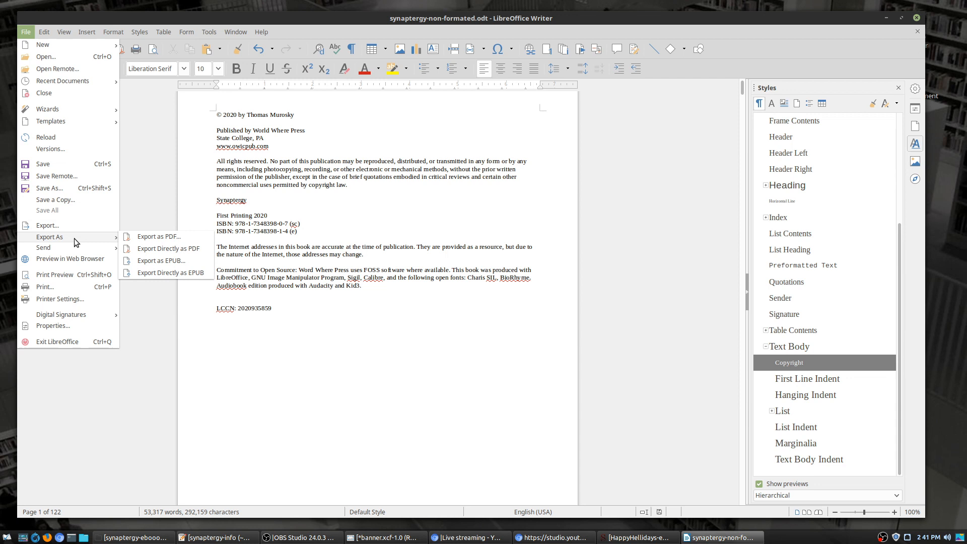
click(185, 262)
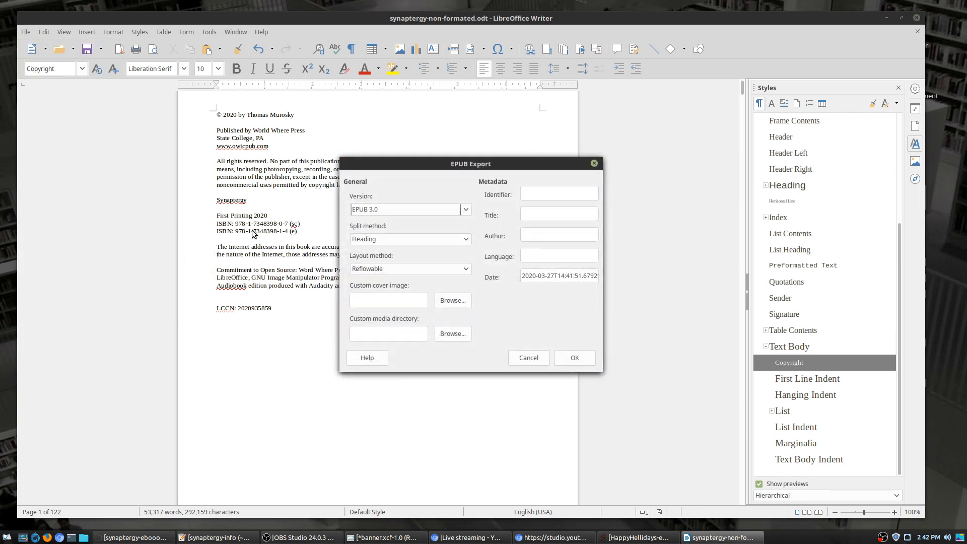
Step: Keep EPUB 3.0, split by Heading, and Reflowable layout in the EPUB export options
click(465, 212)
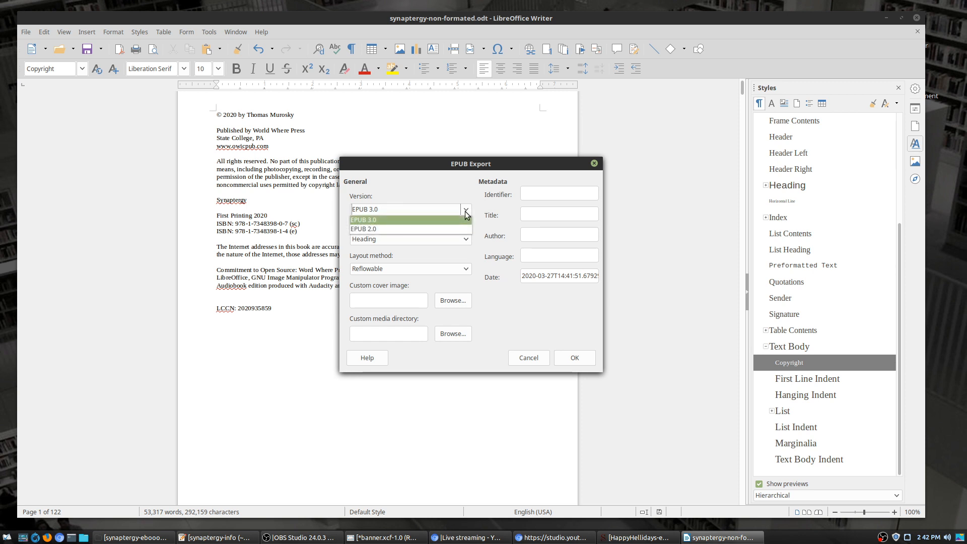
click(466, 216)
click(465, 240)
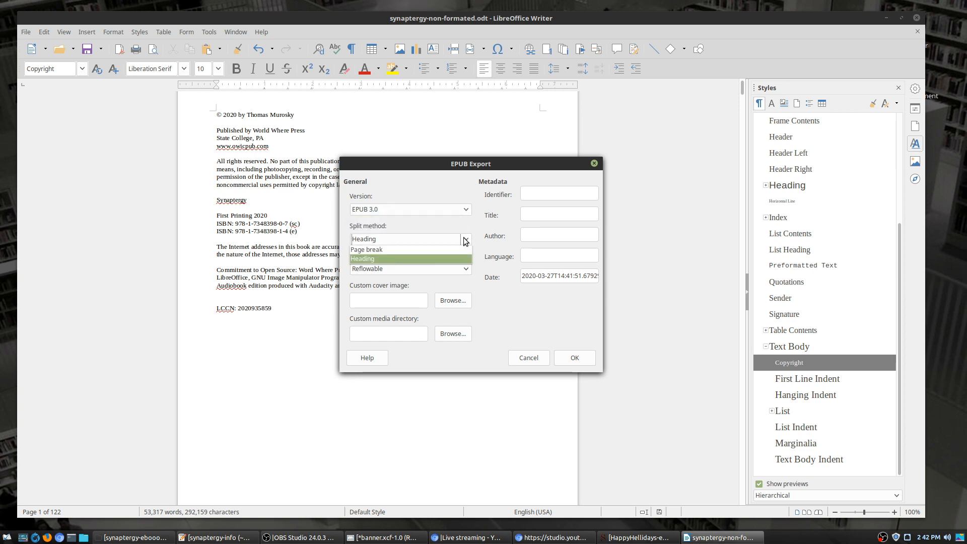
click(465, 240)
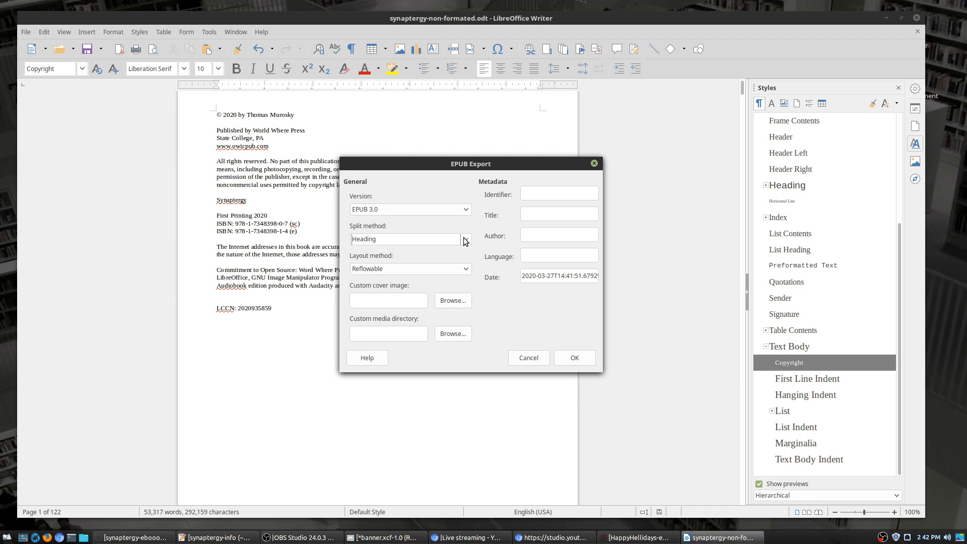
click(463, 270)
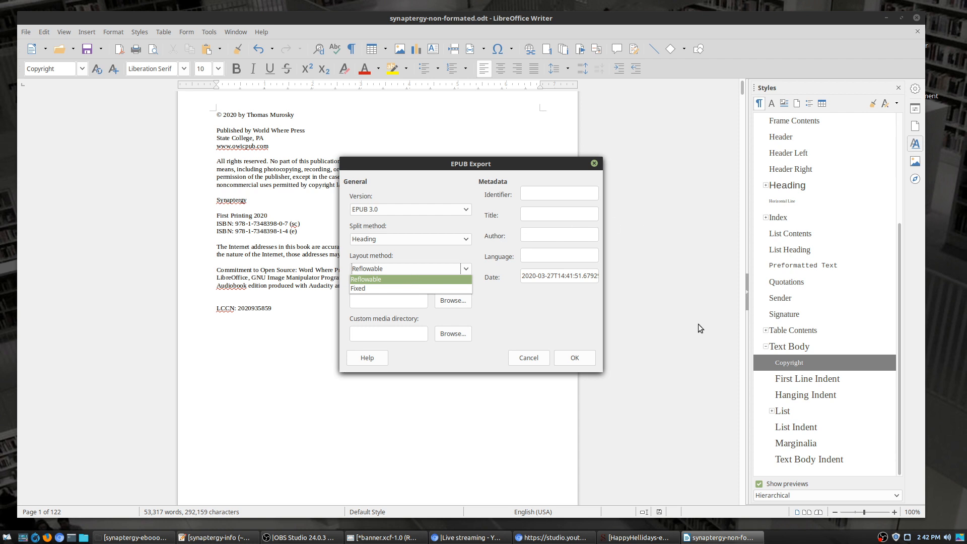
click(657, 343)
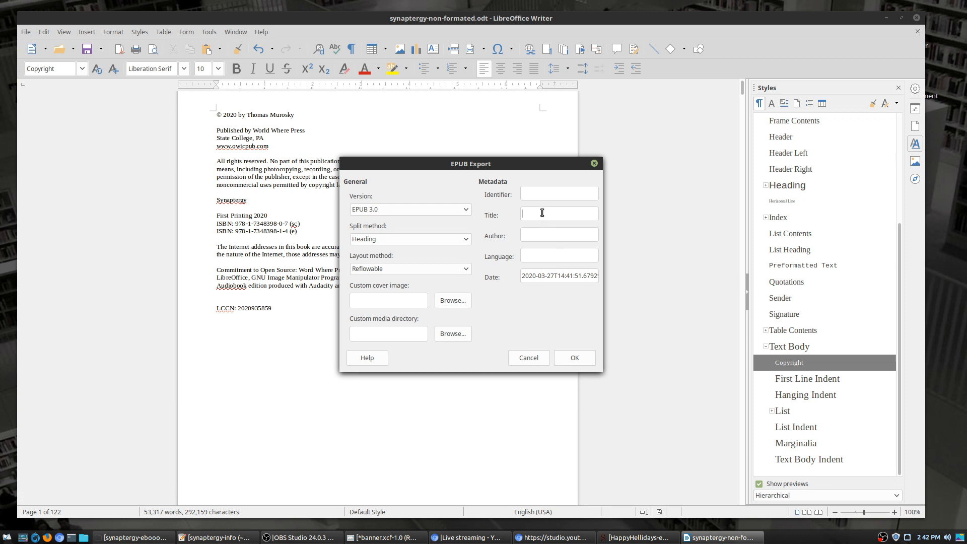
Step: Enter metadata: title 'Synaptergy', the author's name, and language English
text(Synaptergy)
click(557, 235)
text(hhomas)
text(Murosky)
click(547, 257)
text(Englis)
Step: Save the EPUB to the Desktop as synaptergy-eBook.epub, then minimize Writer
click(576, 360)
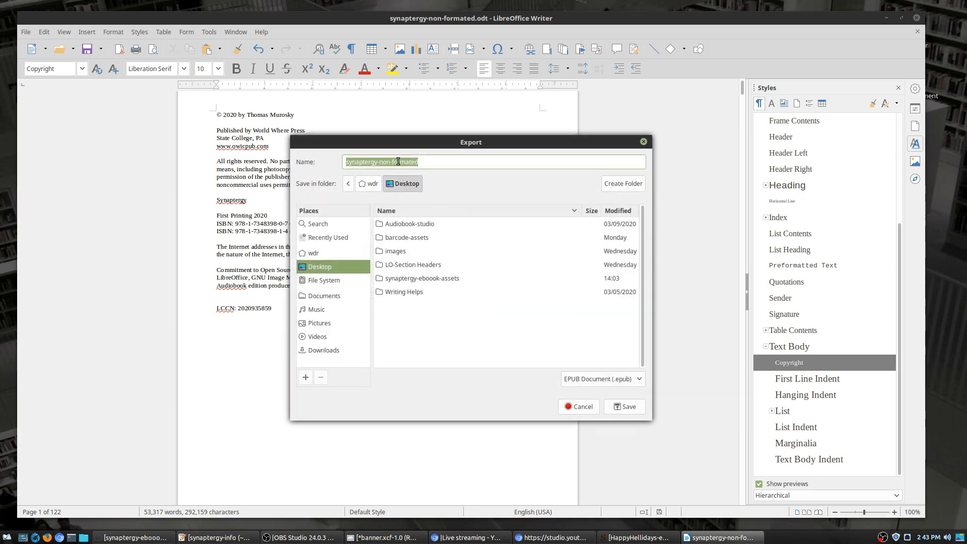
click(420, 163)
key(ctrl+shift+Left)
key(ctrl+shift+Left)
text(eBook)
click(625, 410)
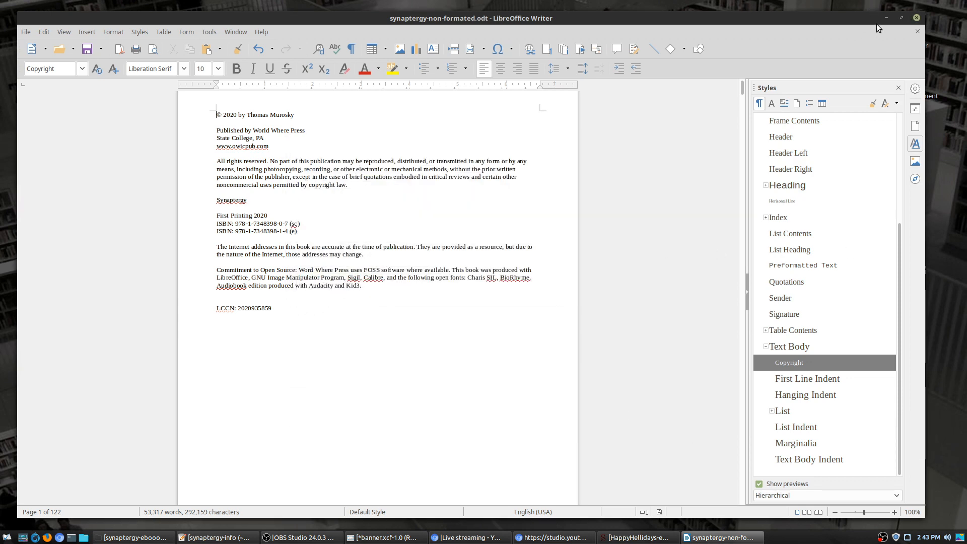
click(886, 17)
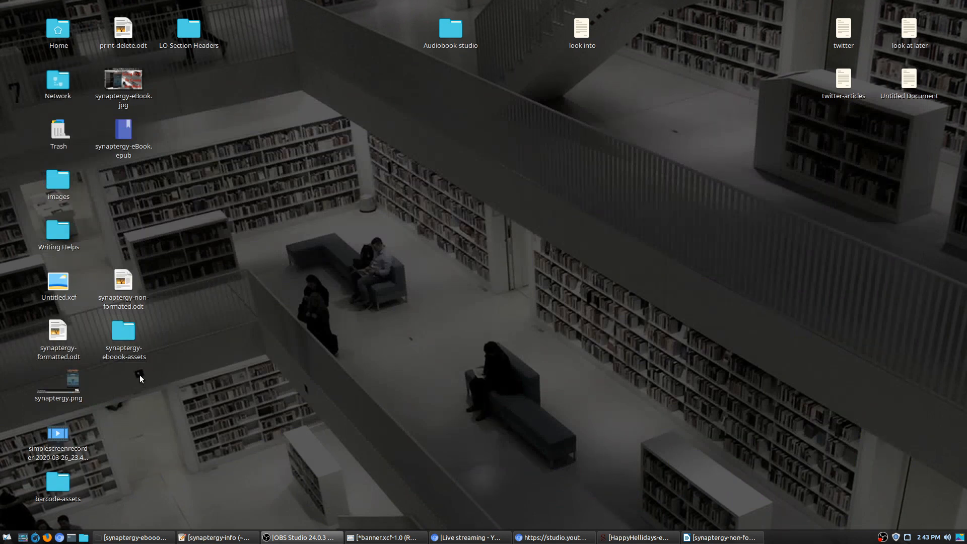
Step: Open the synaptergy-eboook-assets desktop folder and select the synaptergy-info file
double_click(123, 337)
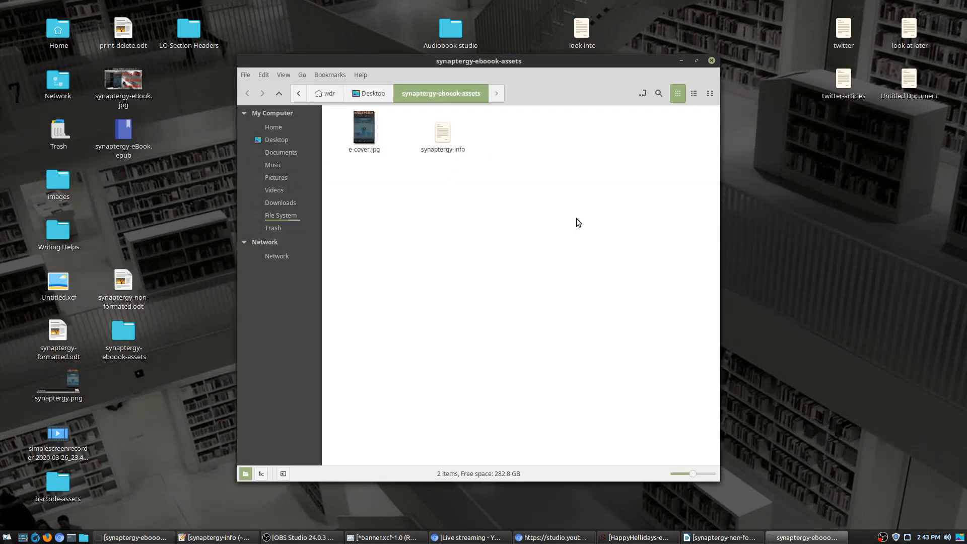
click(440, 137)
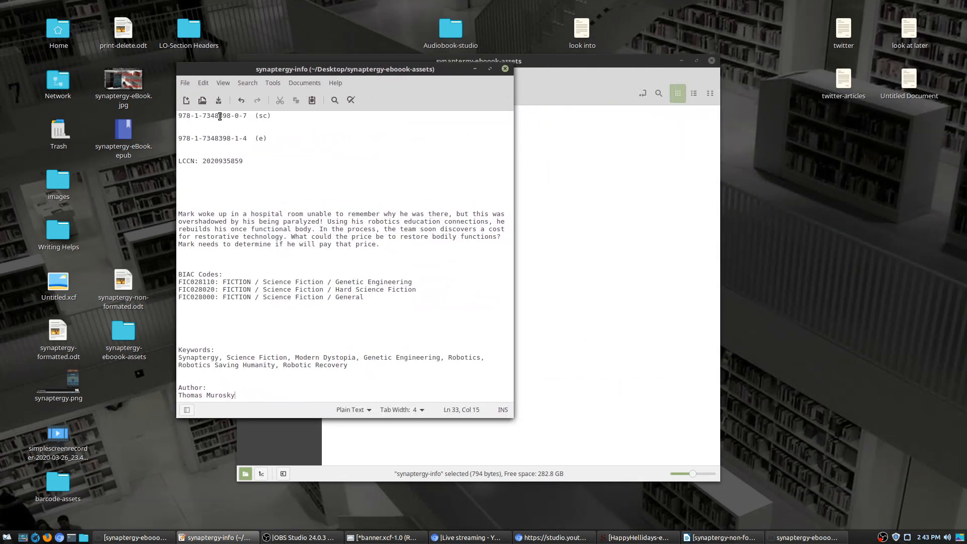
drag(180, 115, 290, 115)
drag(222, 140, 177, 140)
drag(251, 161, 169, 160)
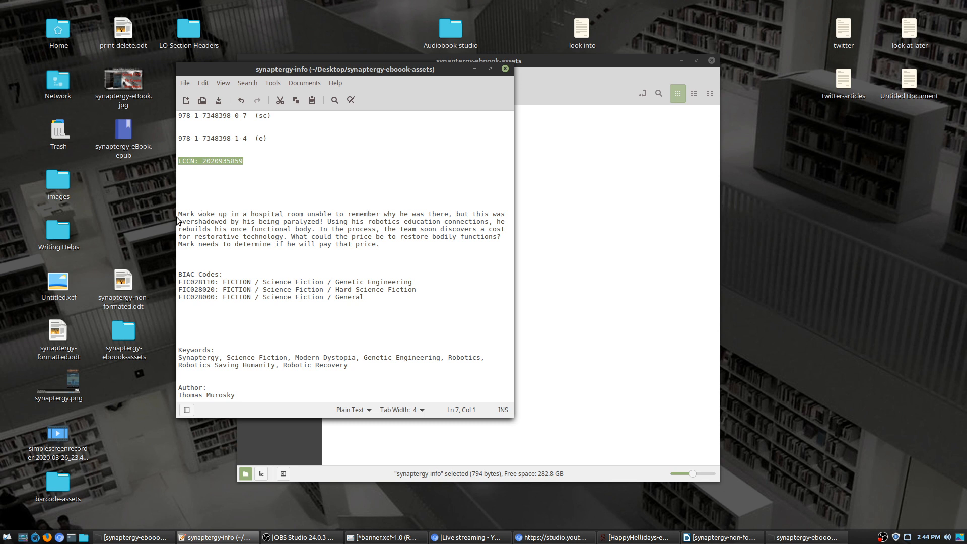
drag(178, 214, 434, 245)
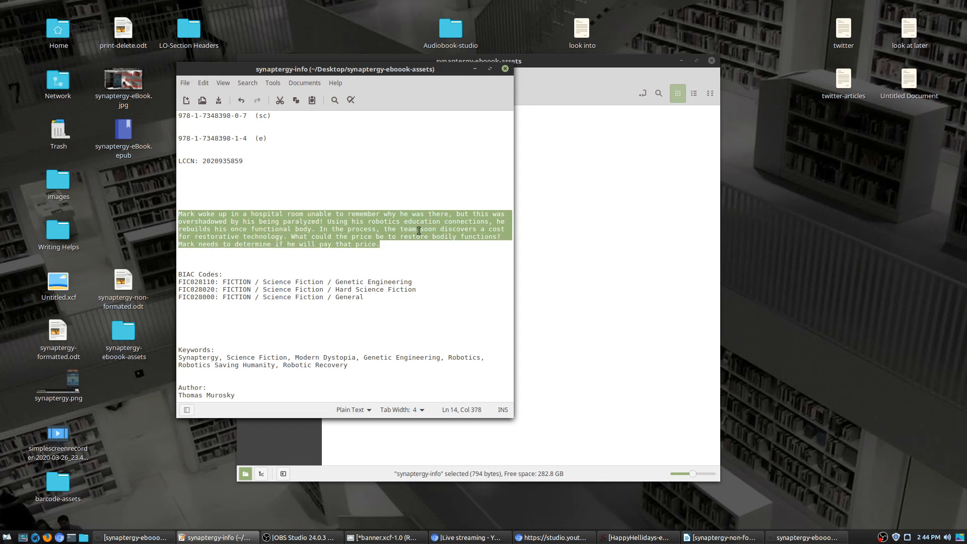
click(395, 262)
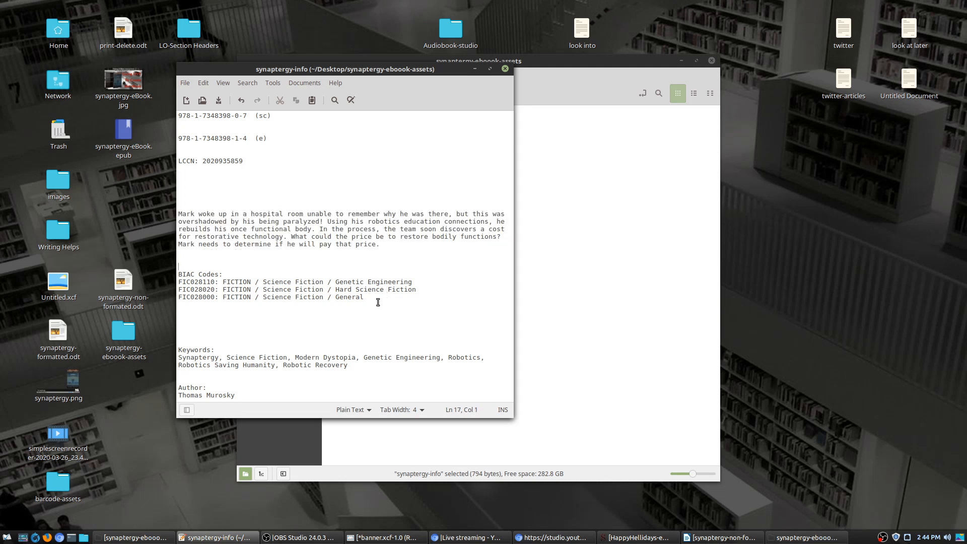
drag(379, 304, 179, 282)
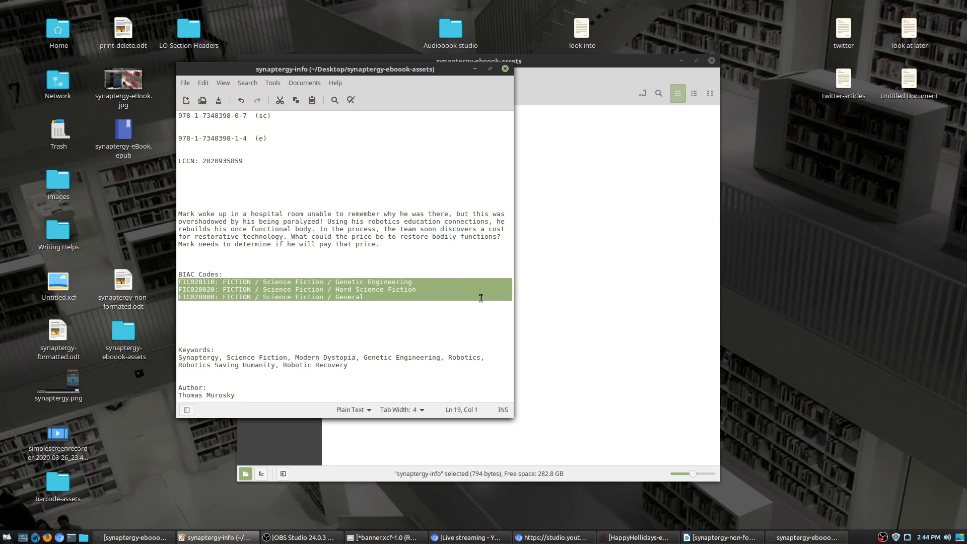
click(475, 312)
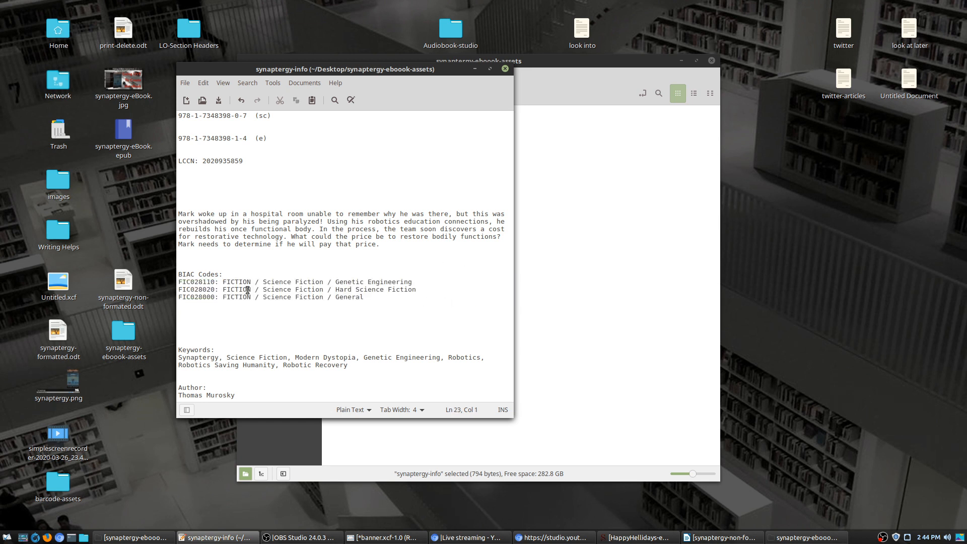
click(362, 297)
click(376, 281)
click(356, 371)
click(226, 394)
click(505, 69)
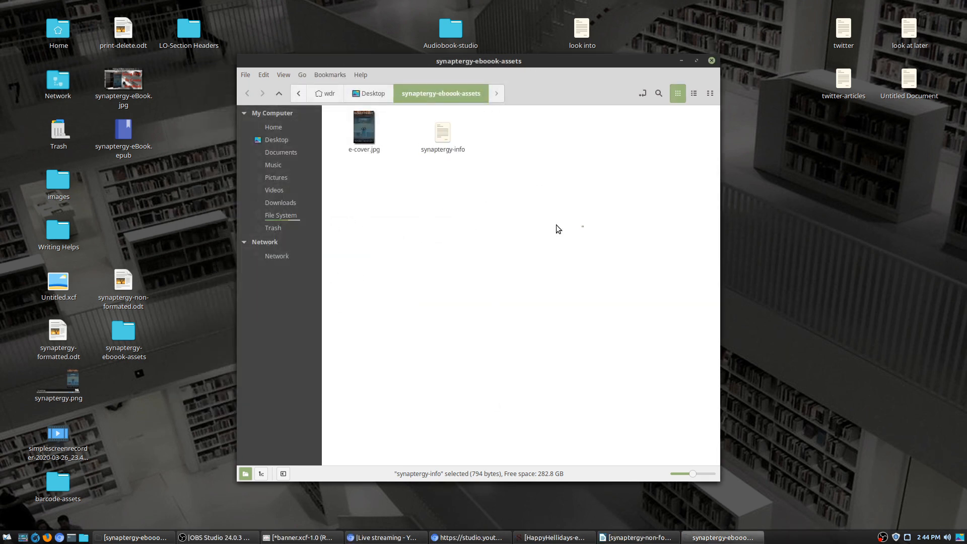
double_click(372, 135)
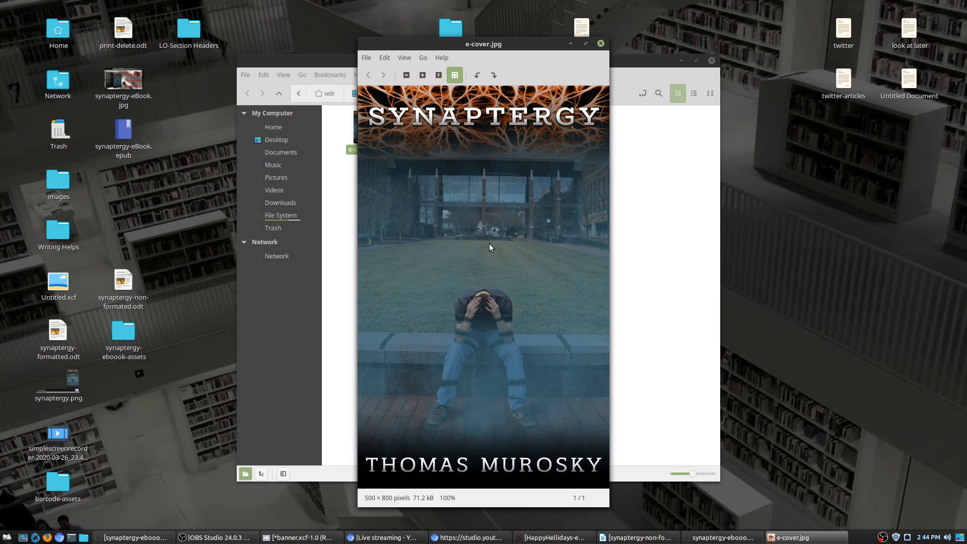
scroll(507, 300, up, 7)
scroll(503, 325, down, 12)
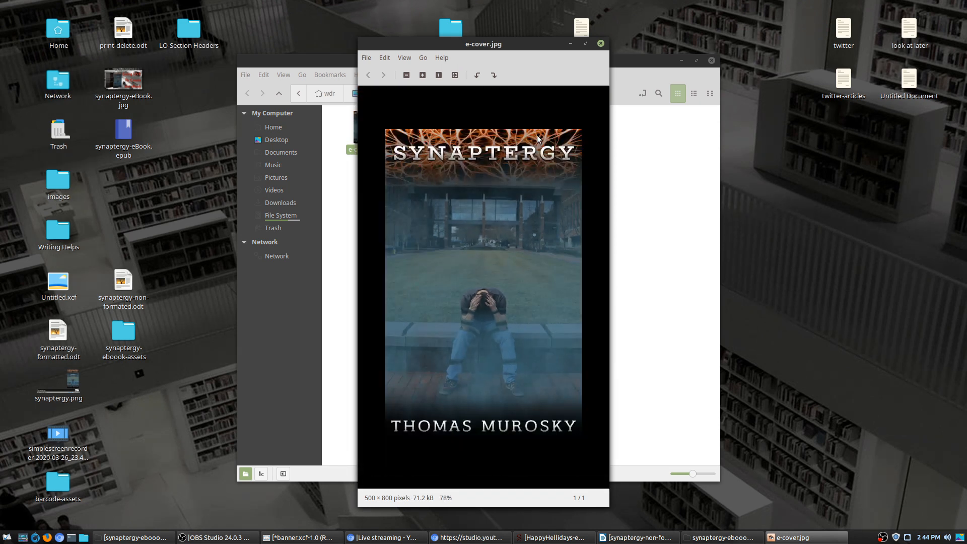
scroll(524, 210, up, 2)
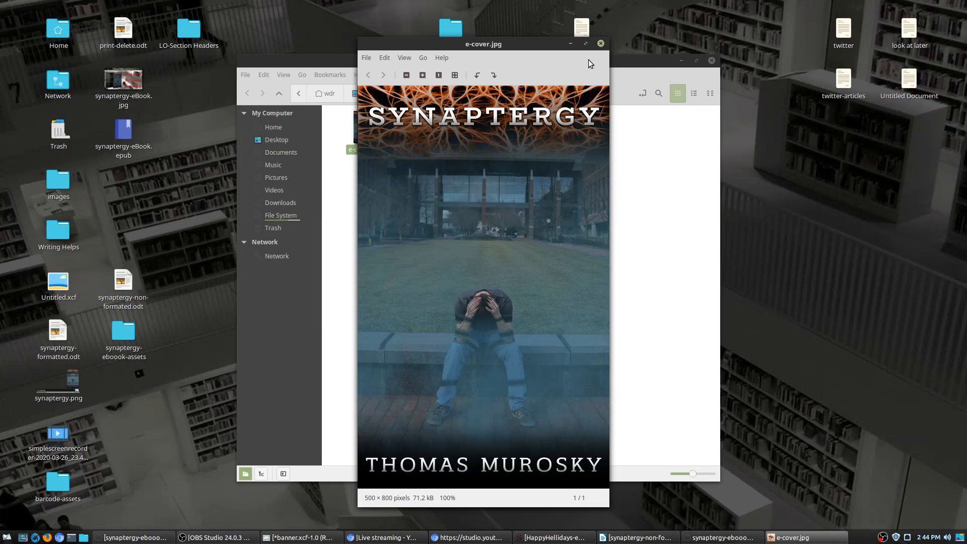
click(601, 44)
click(490, 285)
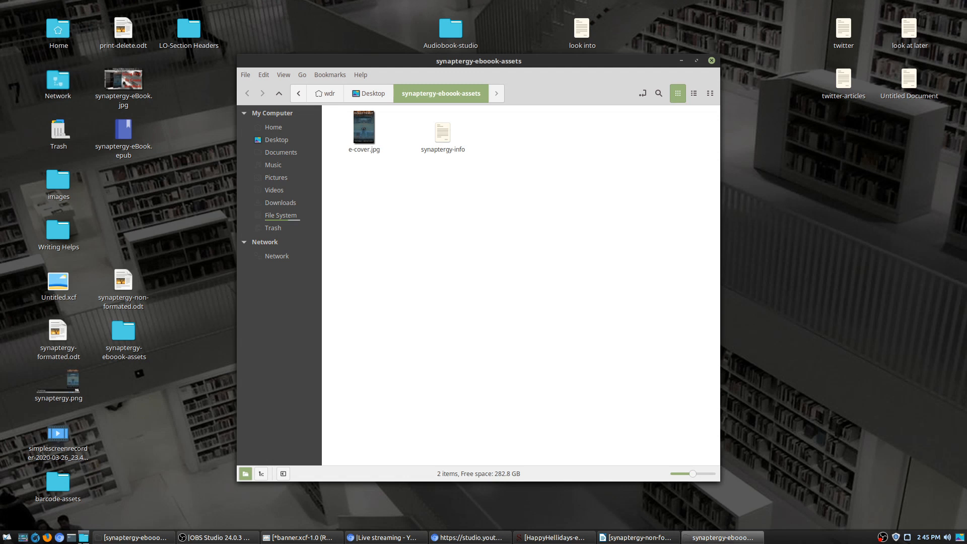
click(82, 538)
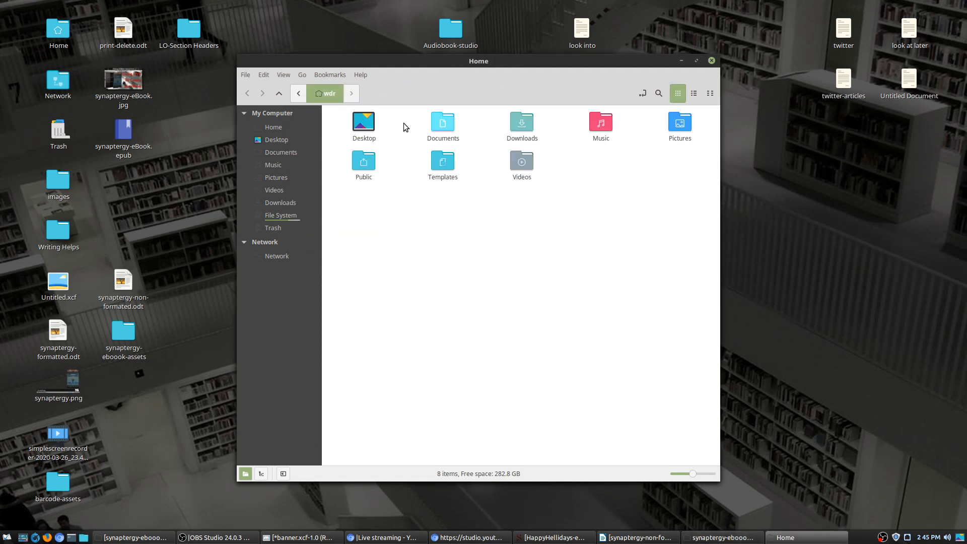
Step: Go to Documents > Books > synaptergy and copy biorhyme.zip
double_click(441, 126)
double_click(365, 126)
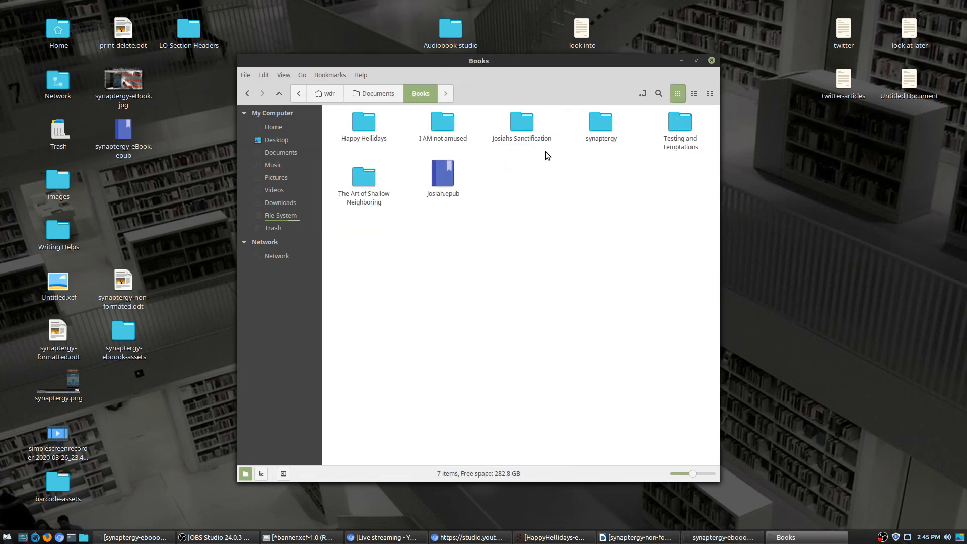
double_click(601, 124)
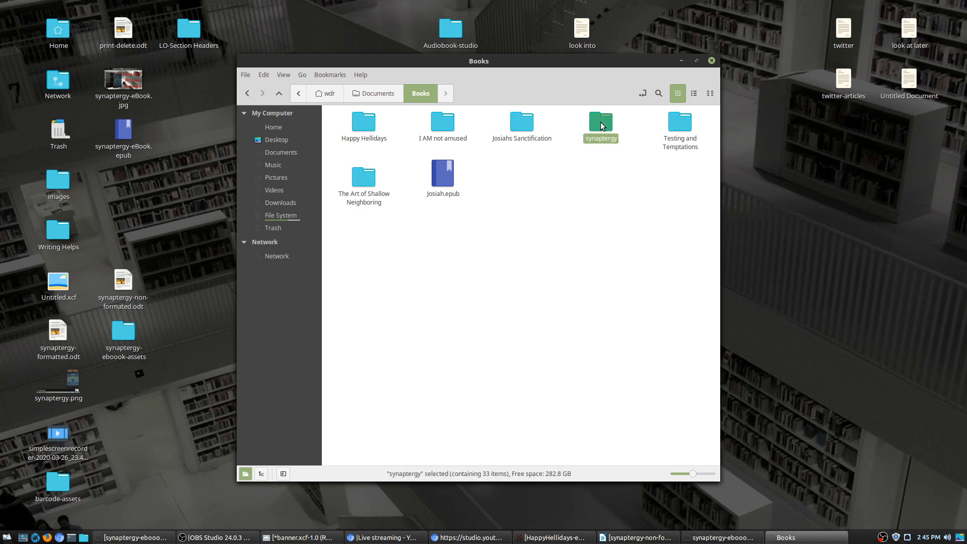
click(447, 134)
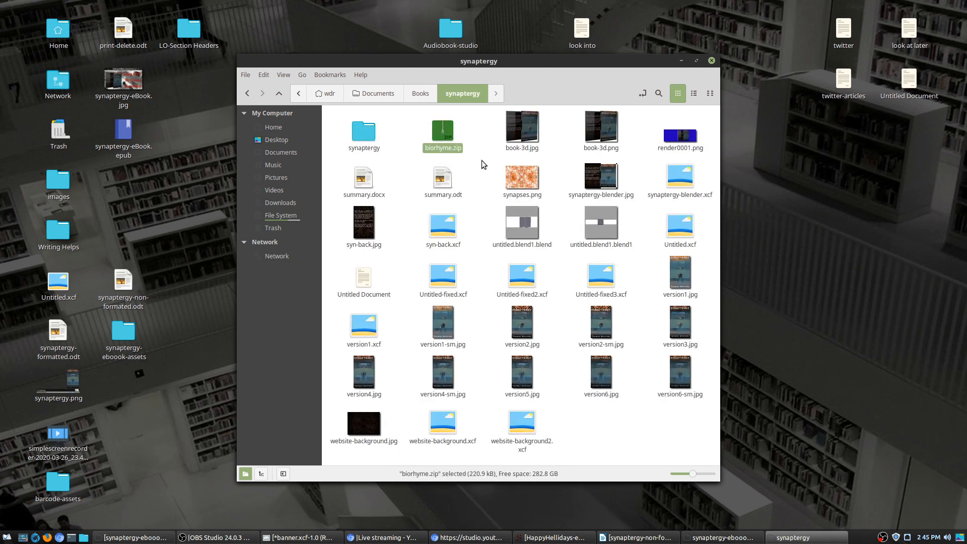
key(ctrl+c)
Step: Paste biorhyme.zip into synaptergy-eboook-assets and open the archive
drag(518, 82, 650, 141)
click(491, 217)
key(ctrl+v)
click(827, 136)
click(470, 198)
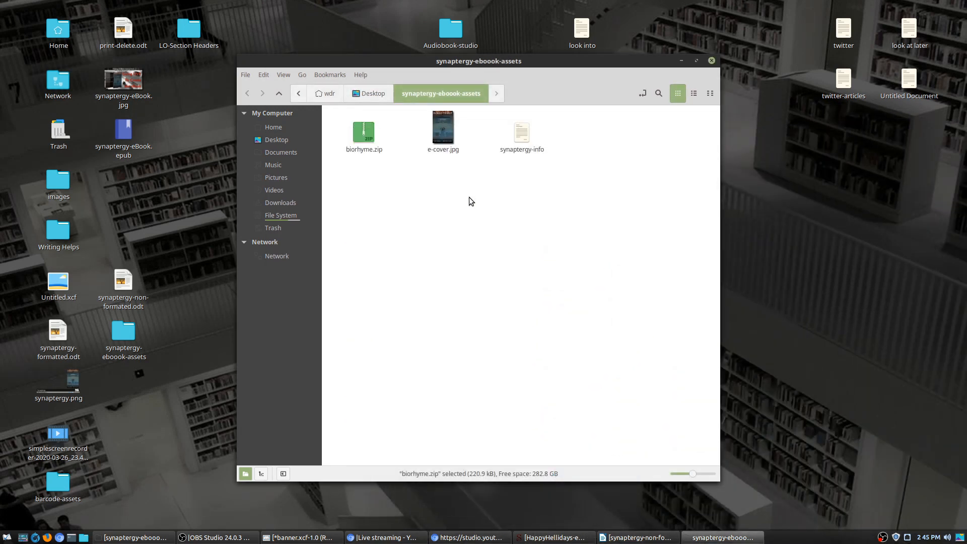
double_click(364, 132)
Step: Extract BioRhyme-Regular.otf from biorhyme.zip into the assets folder and close Archive Manager
drag(500, 148, 837, 147)
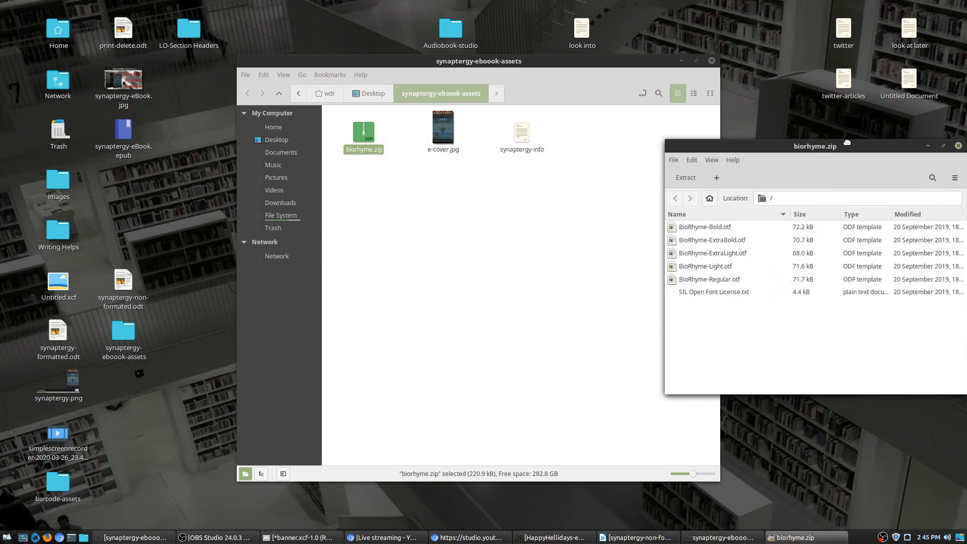
click(705, 269)
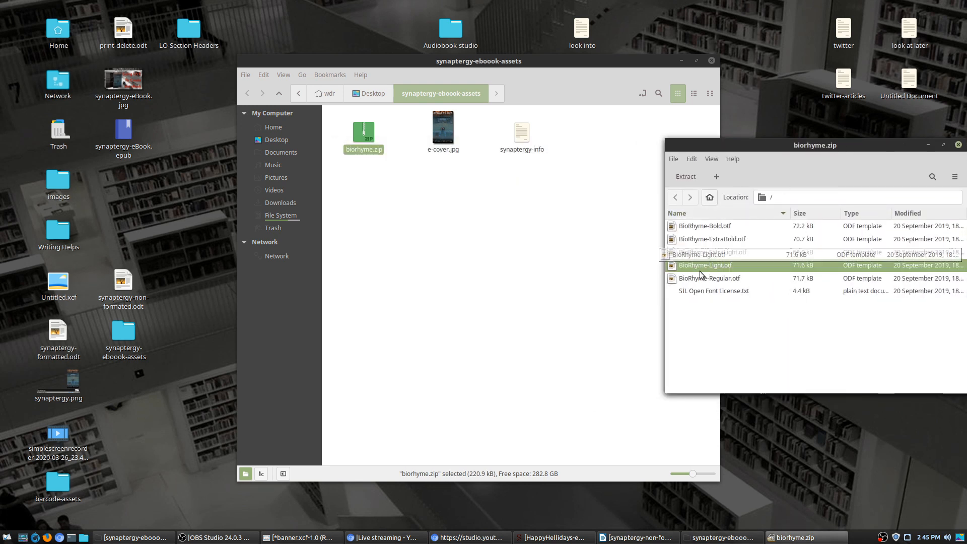
drag(697, 280, 553, 272)
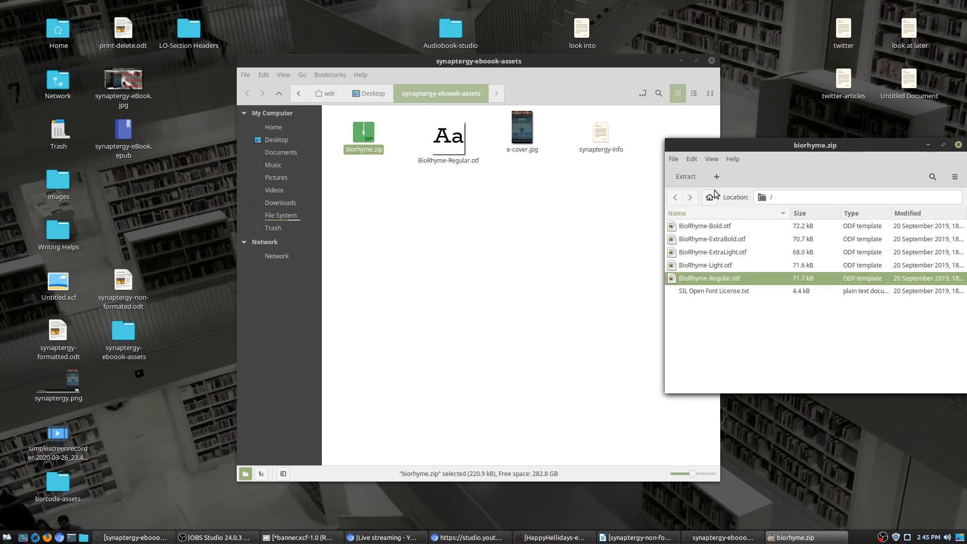
click(959, 145)
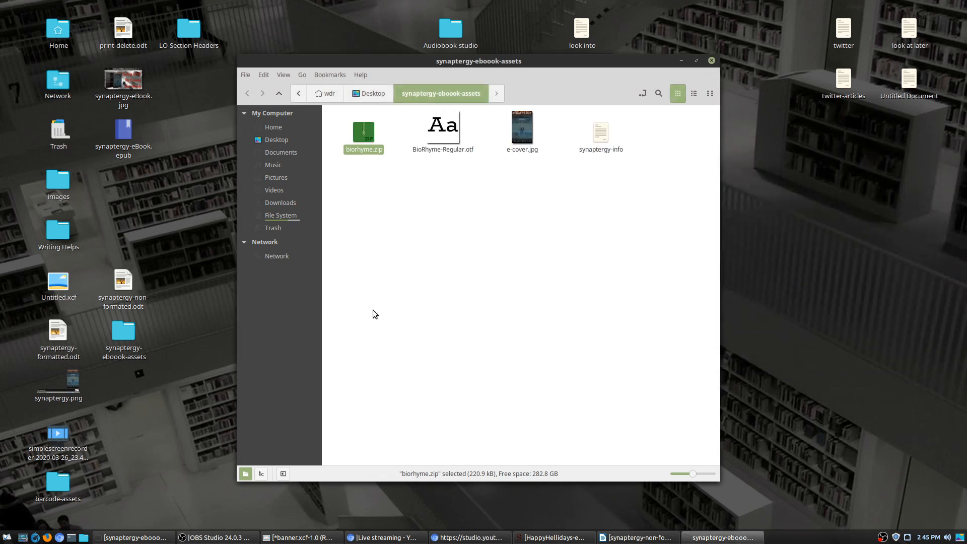
click(387, 316)
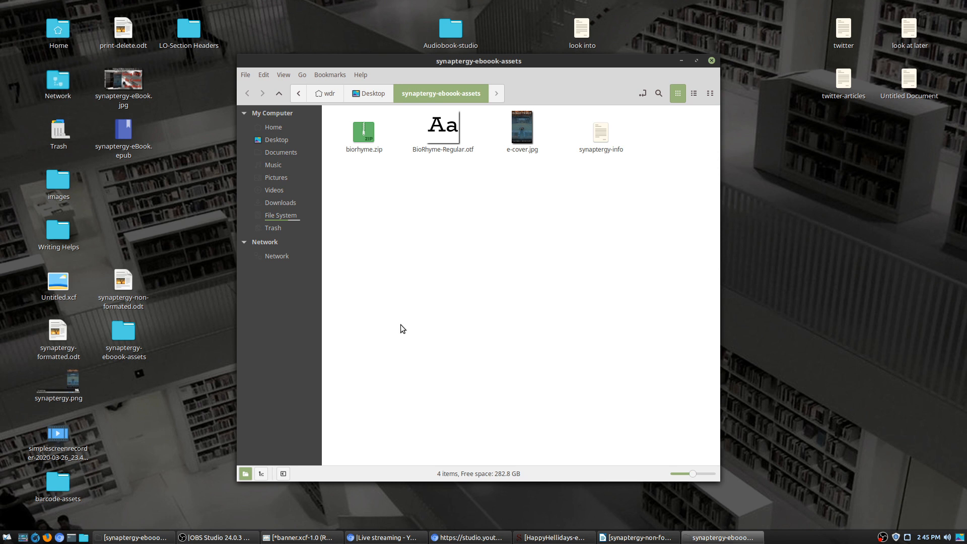
Step: Copy synaptergy-eBook.epub into the assets folder and open it in Sigil, dismissing the version warning
drag(143, 141, 398, 246)
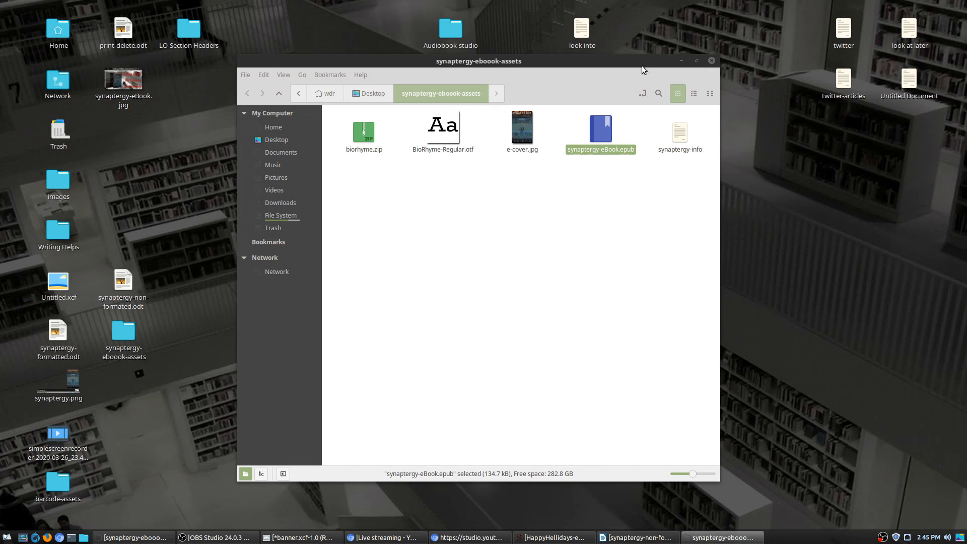
drag(642, 65, 573, 65)
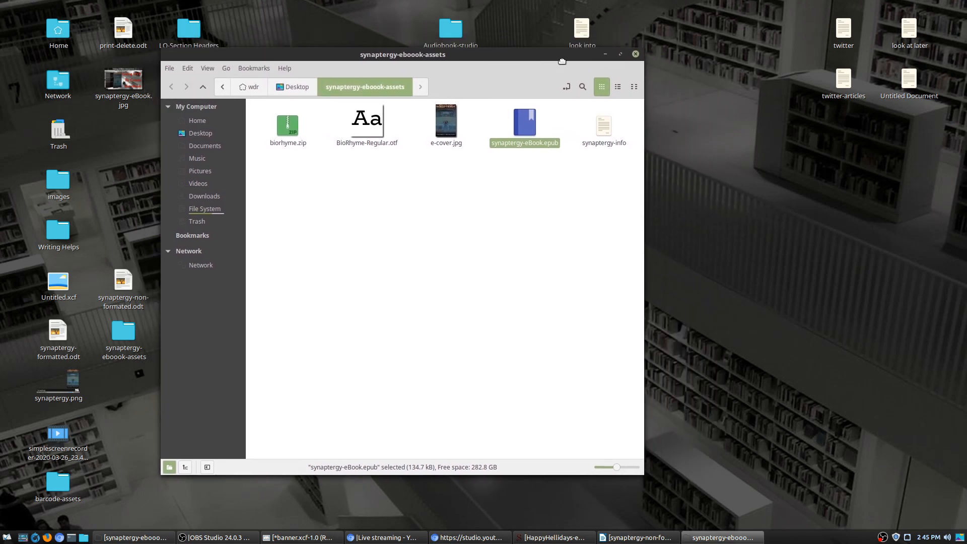
right_click(533, 132)
key(Escape)
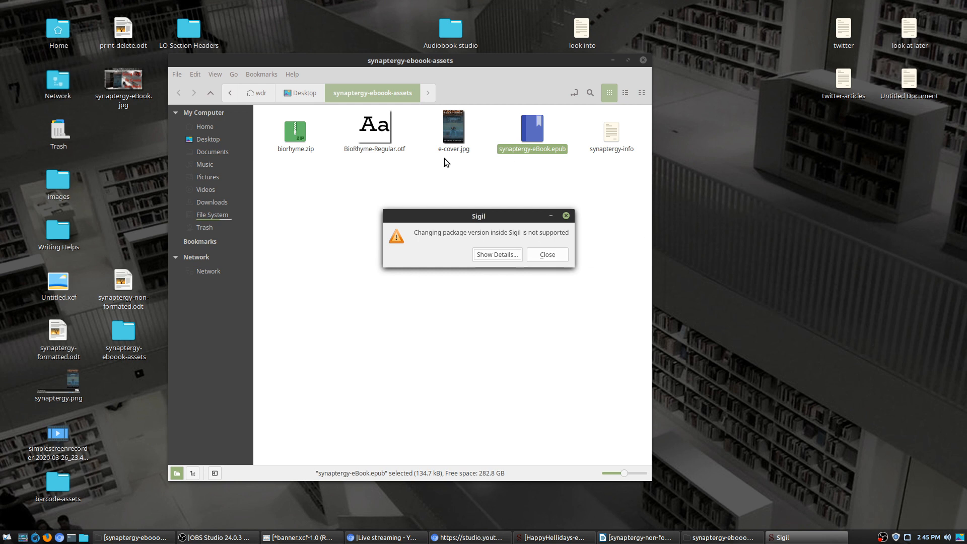
click(547, 256)
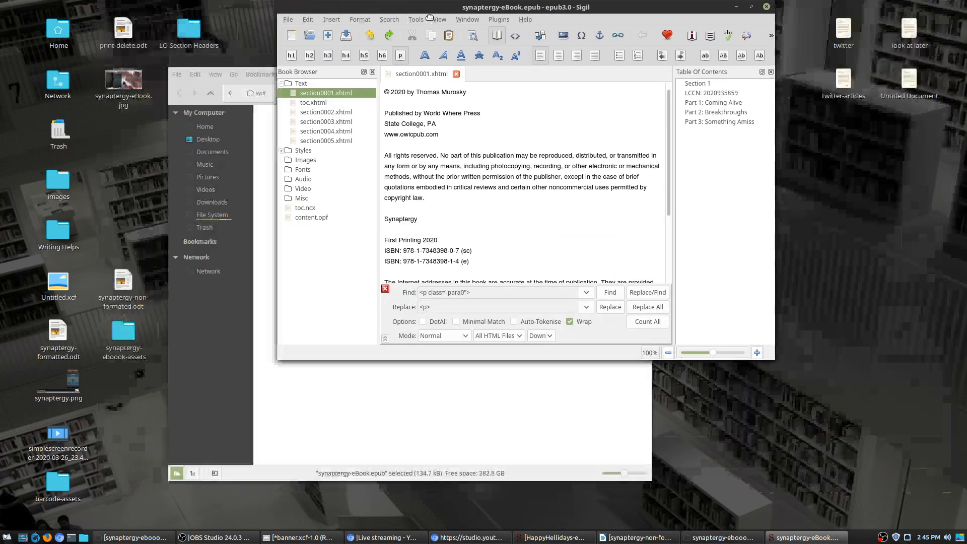
drag(423, 30, 206, 18)
Step: Maximize the Sigil window and review toc.xhtml, section0001.xhtml and section0002.xhtml
drag(506, 369, 943, 518)
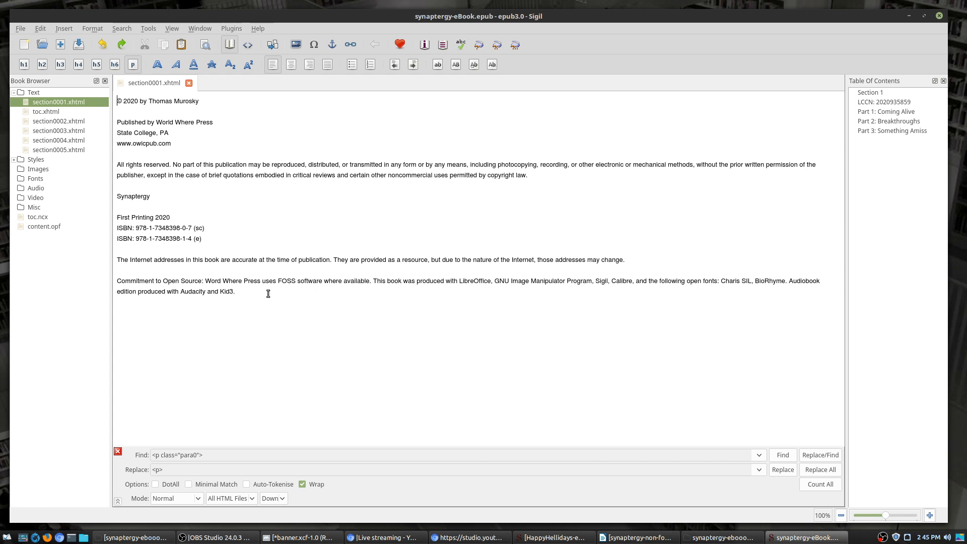
click(62, 111)
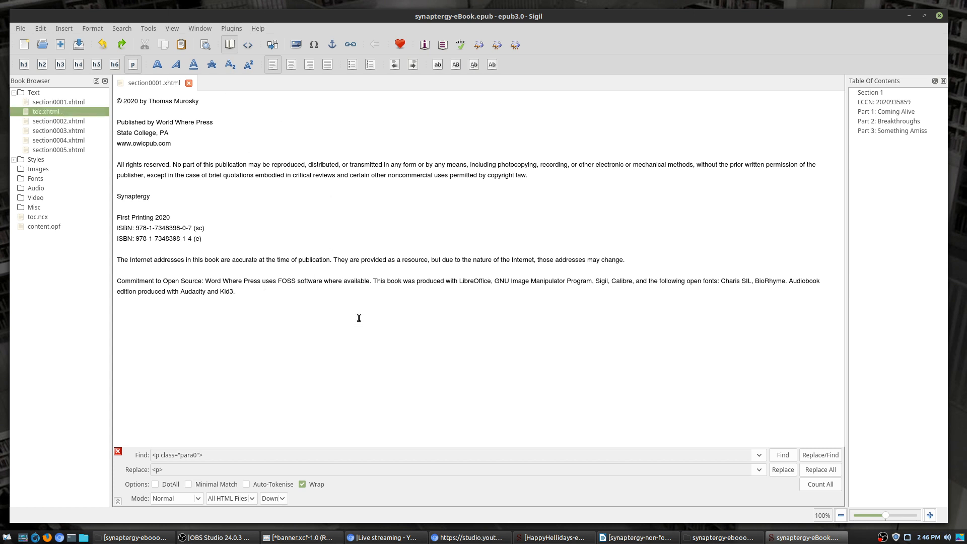
double_click(67, 111)
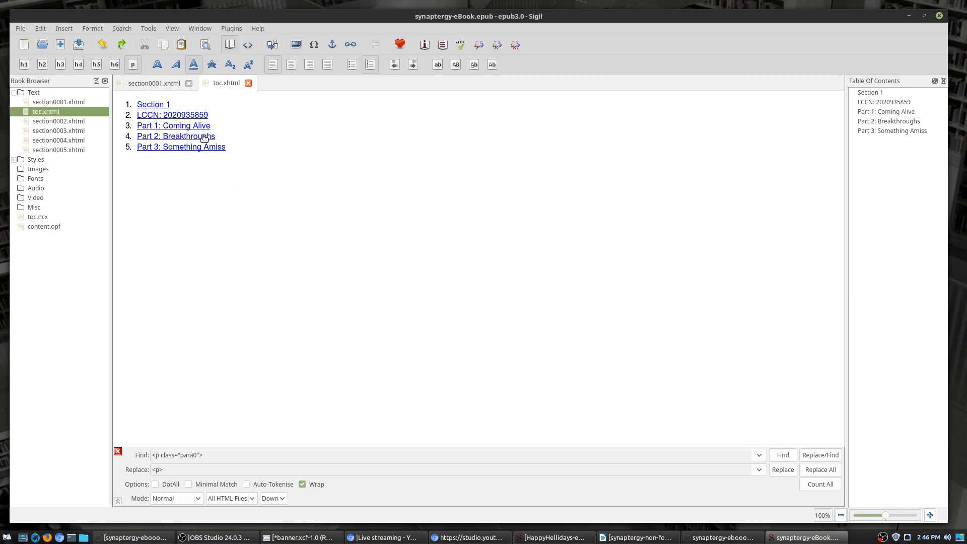
double_click(62, 122)
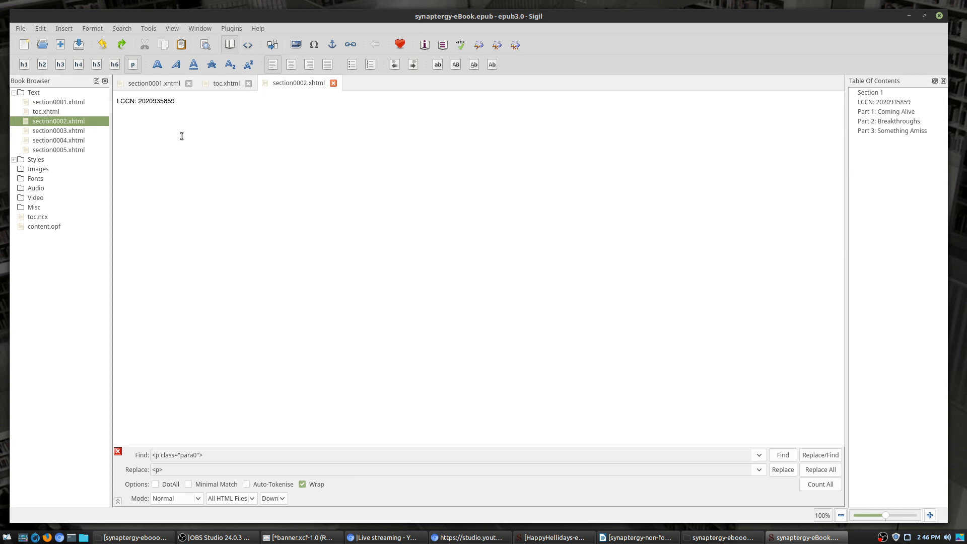
double_click(48, 102)
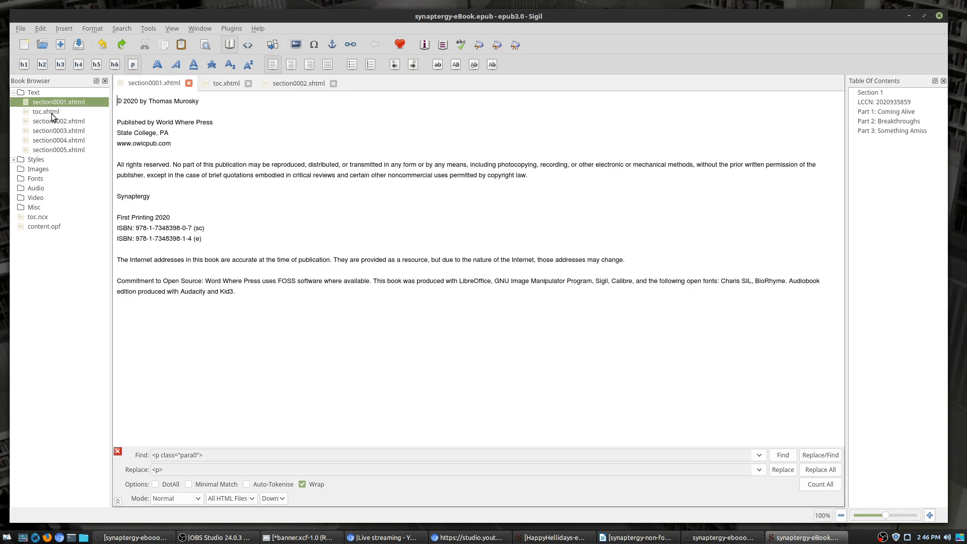
double_click(49, 122)
drag(200, 98, 36, 94)
key(ctrl+c)
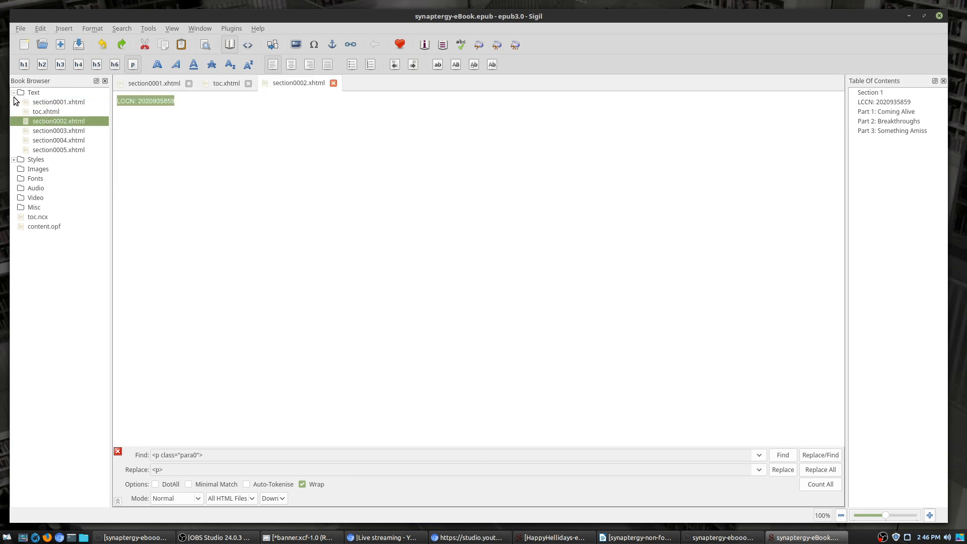
key(Delete)
click(53, 102)
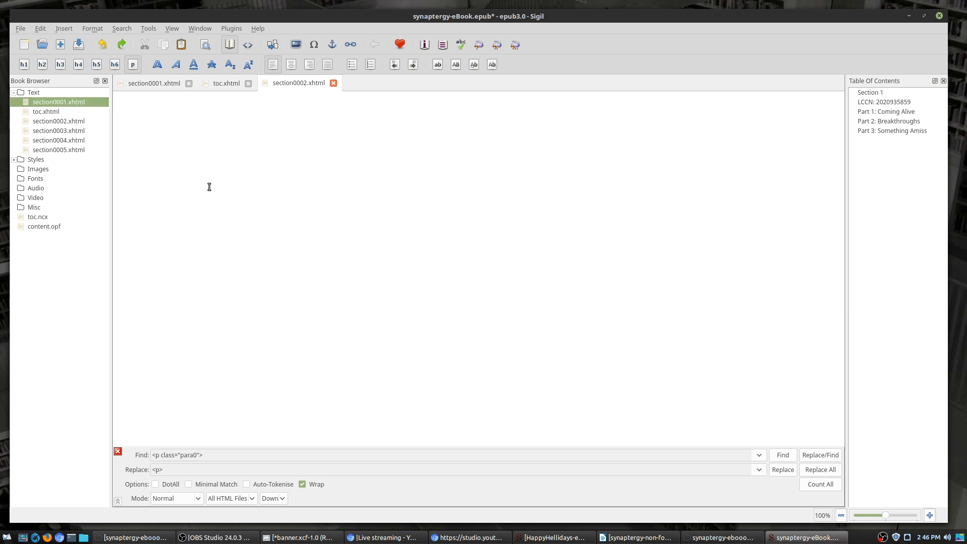
double_click(71, 101)
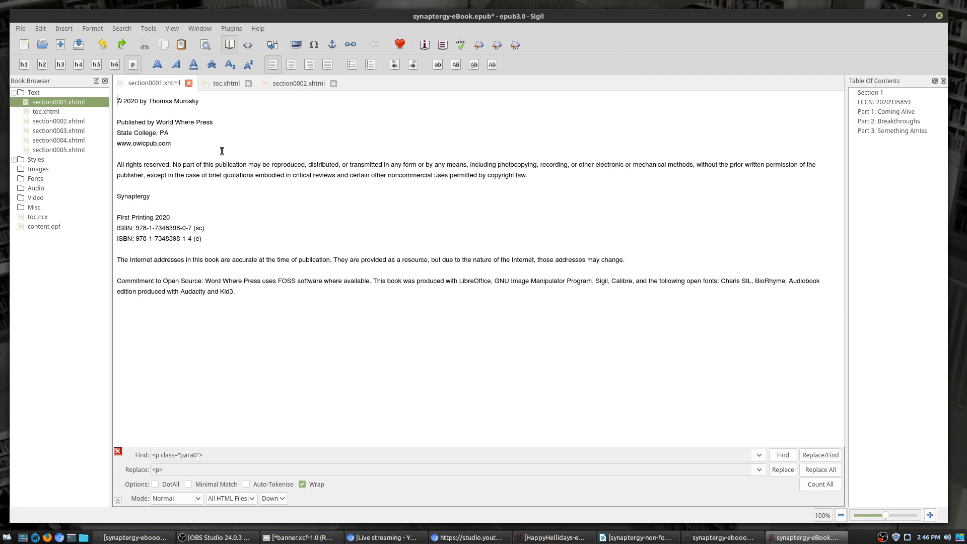
click(271, 333)
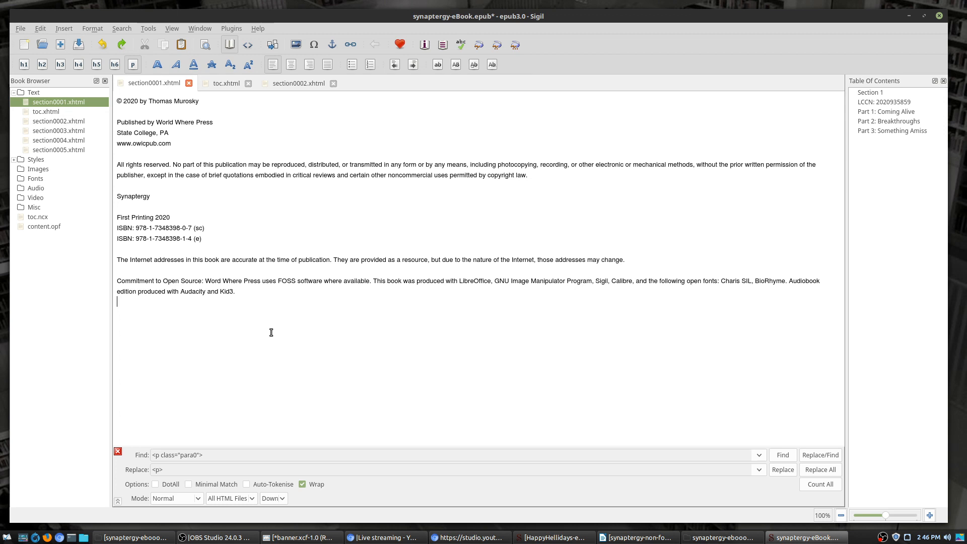
key(ctrl+v)
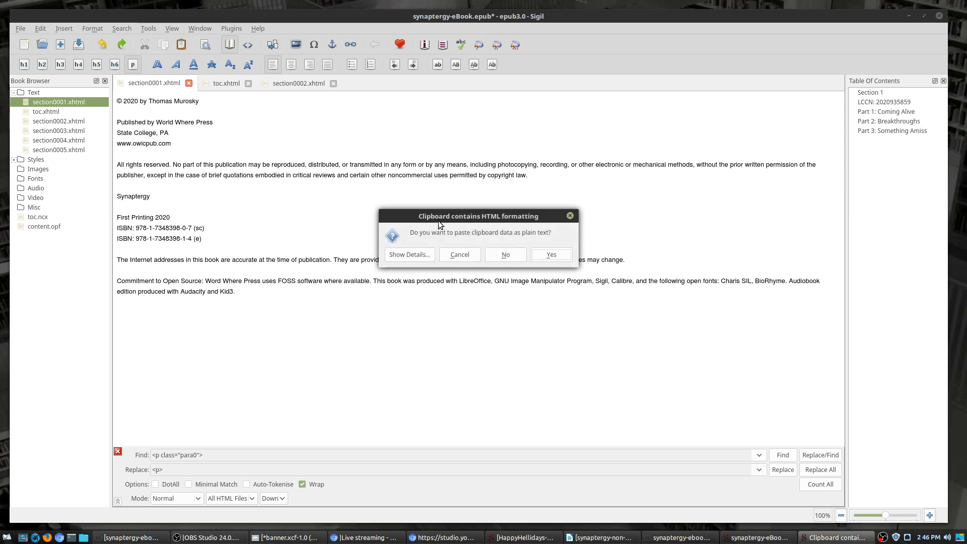
click(544, 256)
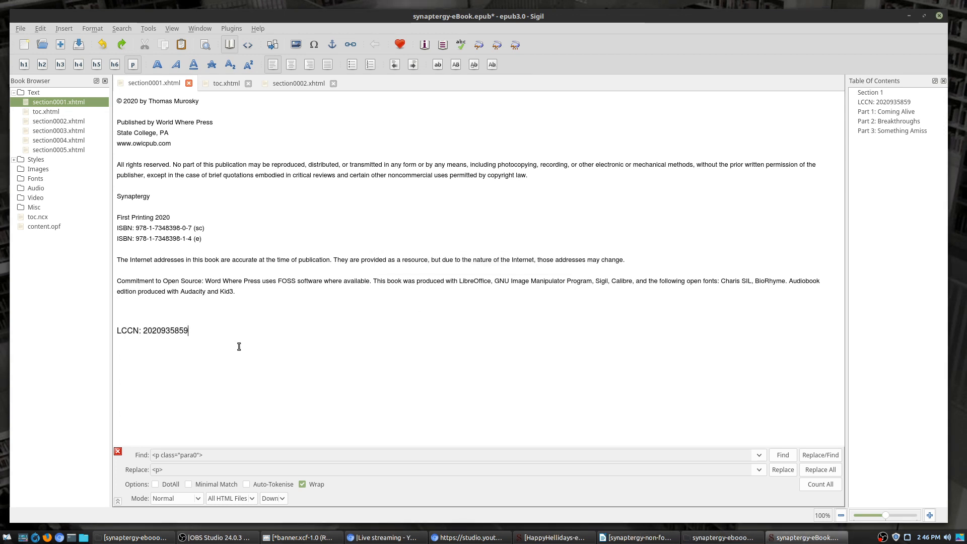
click(189, 312)
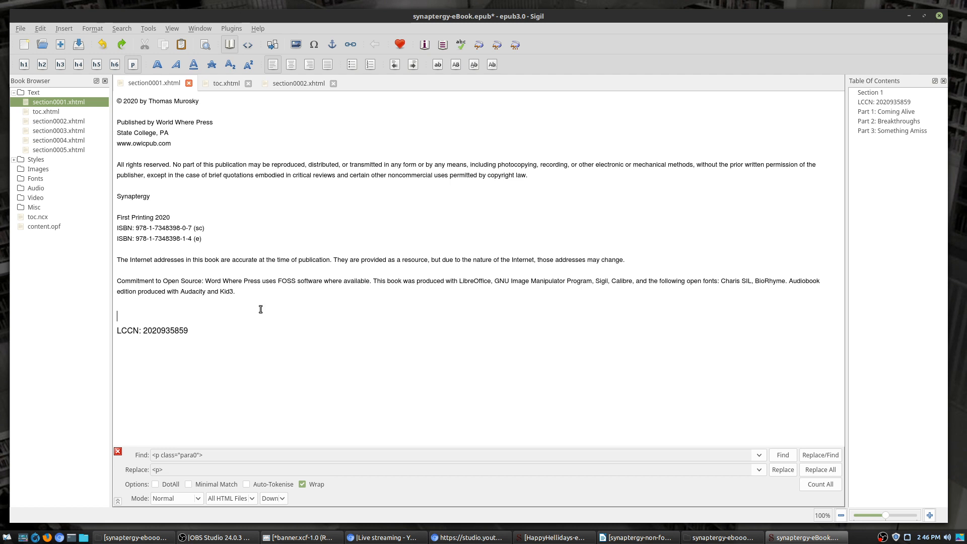
double_click(66, 121)
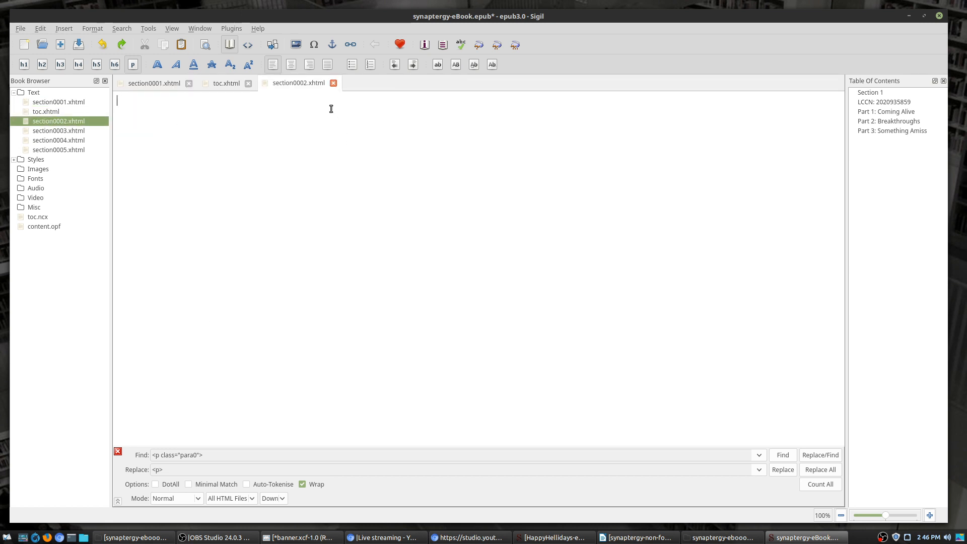
Step: Close the empty section0002.xhtml and delete it from the book
click(333, 83)
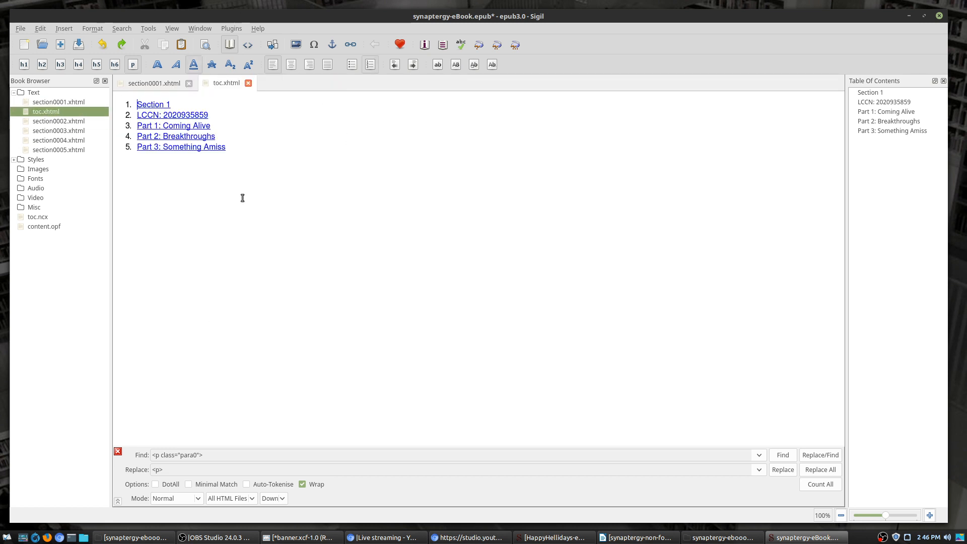
click(71, 121)
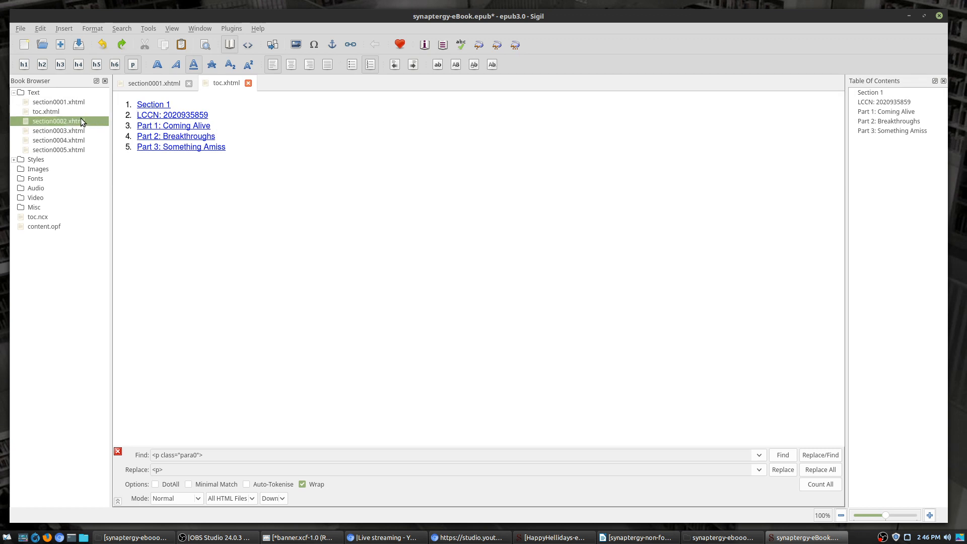
right_click(80, 123)
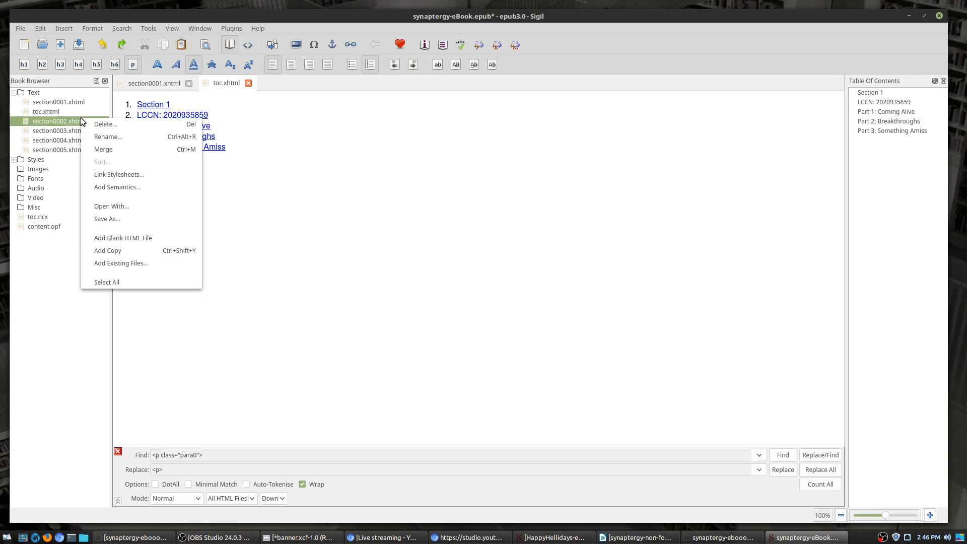
click(113, 125)
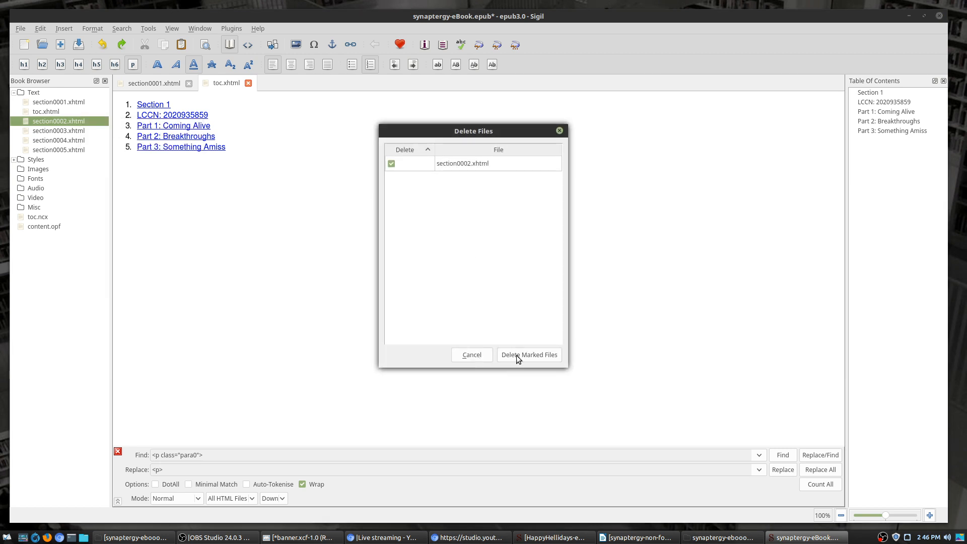
click(516, 355)
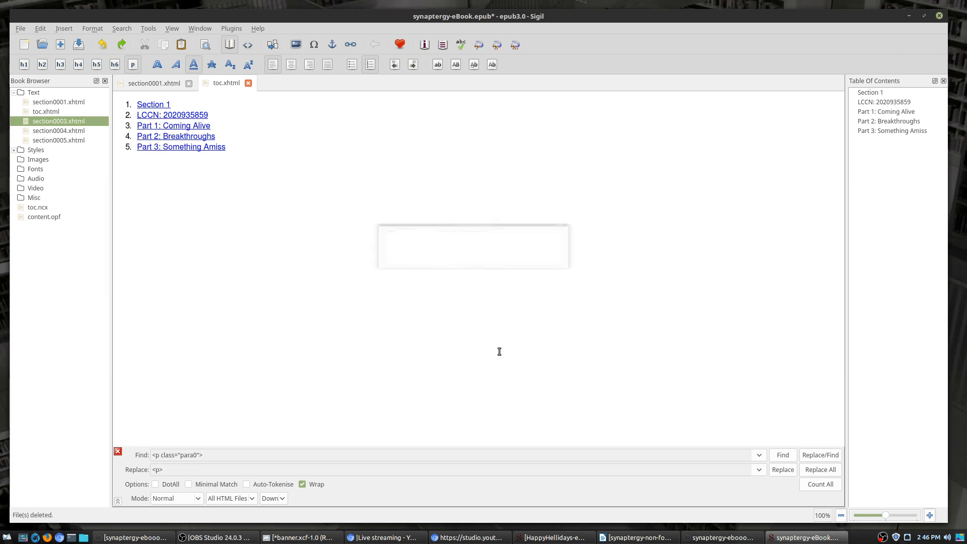
Step: Show toc.xhtml in Code View
click(58, 131)
click(59, 139)
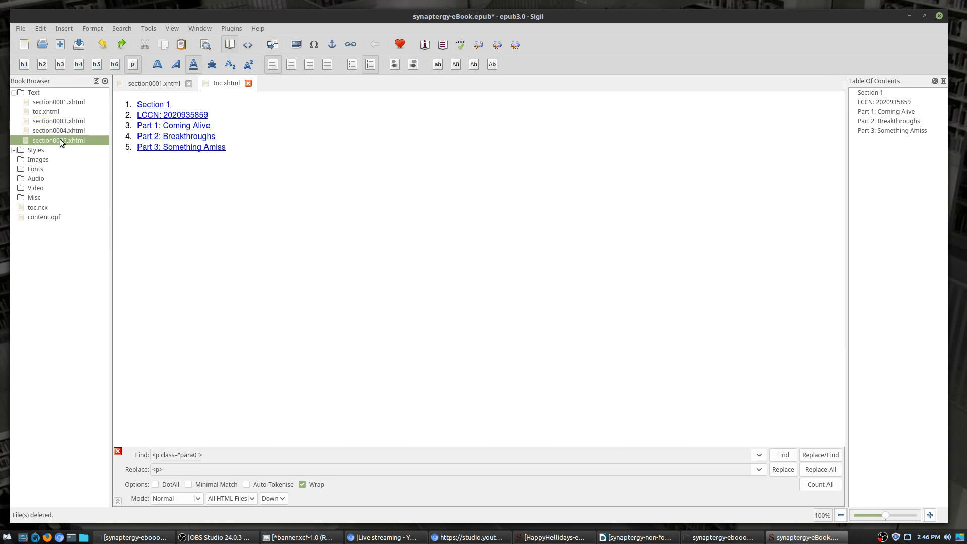
click(54, 101)
key(F2)
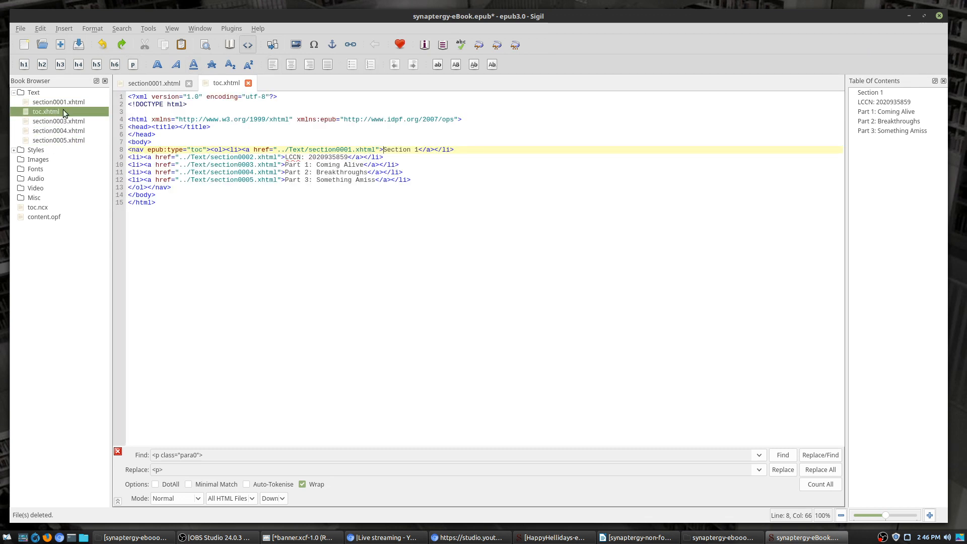
right_click(59, 101)
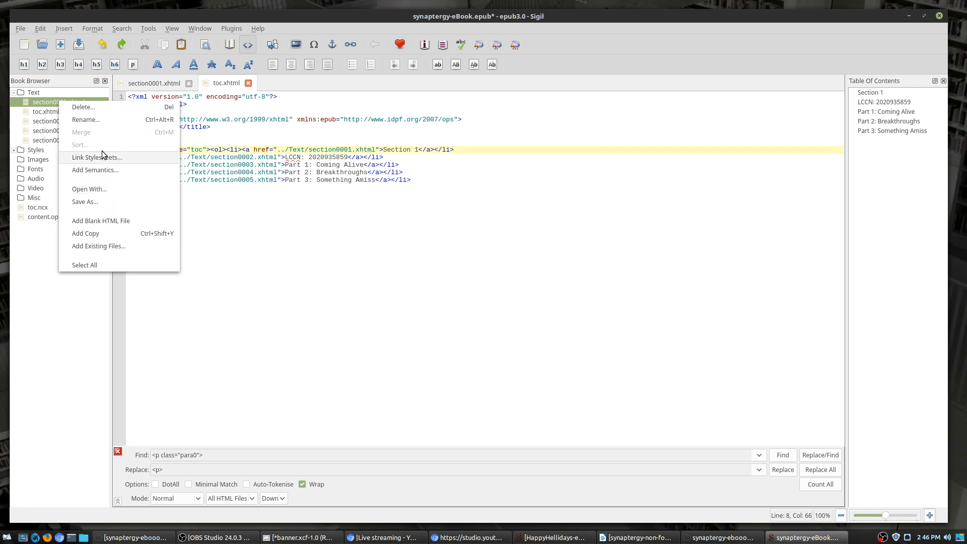
Step: Rename section0001.xhtml to copyright.xhtml and section0003.xhtml to part1.xhtml
click(93, 121)
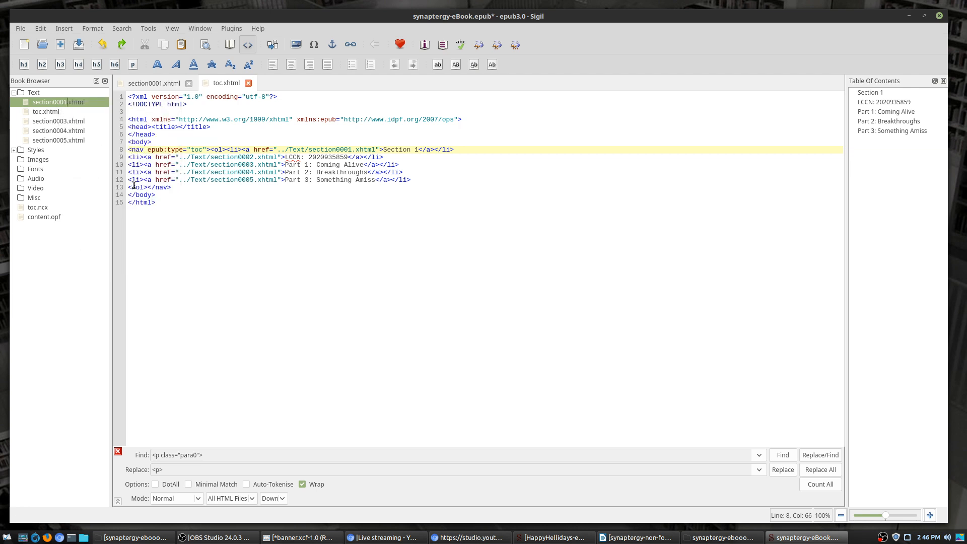
text(copyright)
key(Return)
click(54, 122)
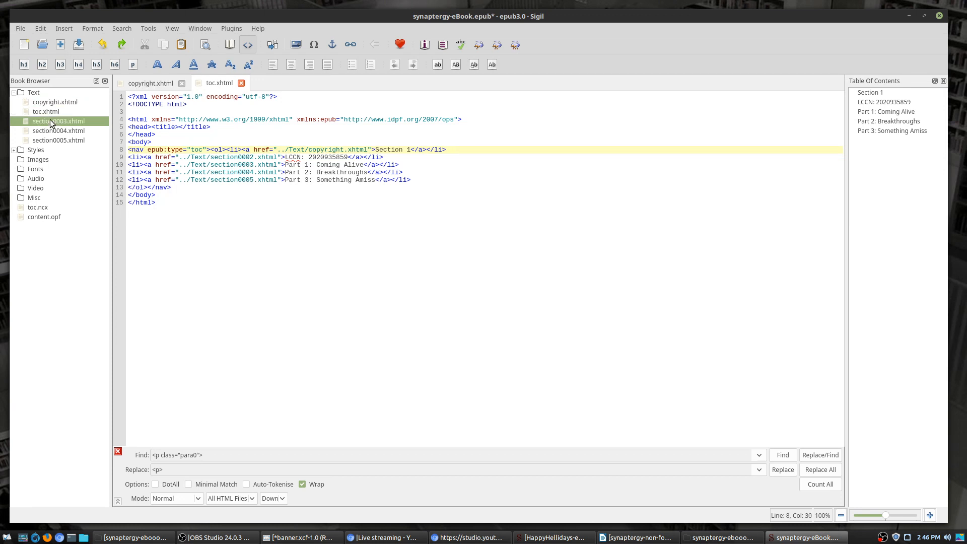
right_click(52, 121)
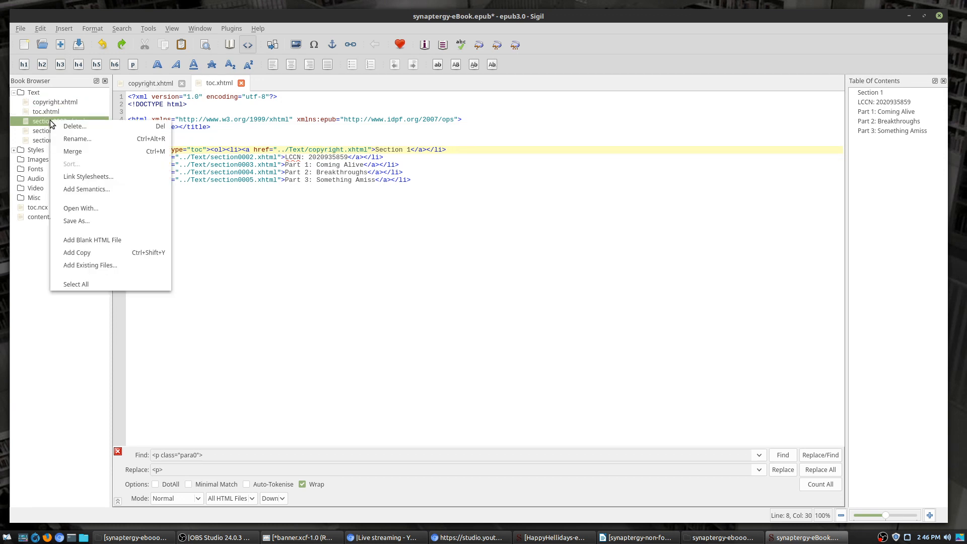
click(92, 137)
text(part1.xhtml)
key(Return)
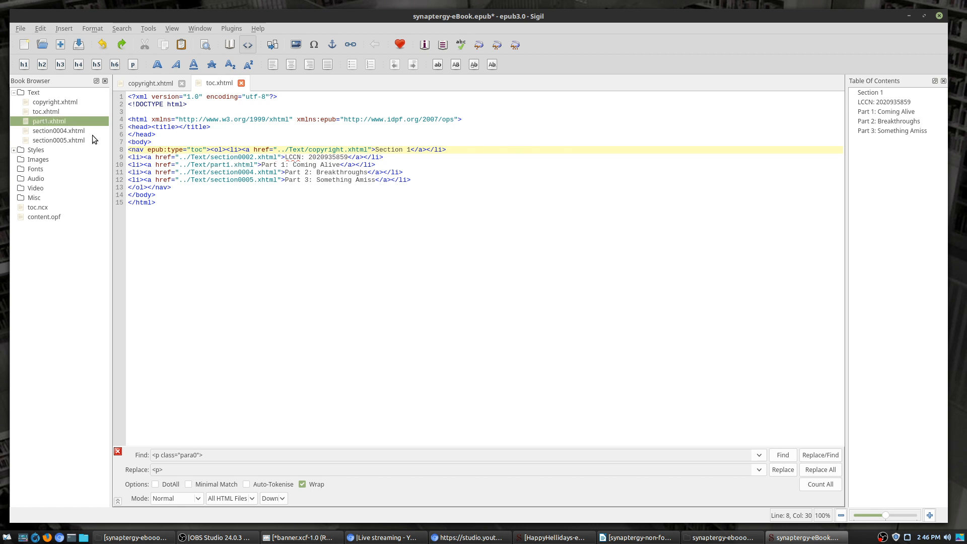
Step: Rename section0004.xhtml to part2.xhtml and section0005.xhtml to part3.xhtml
click(78, 131)
right_click(78, 131)
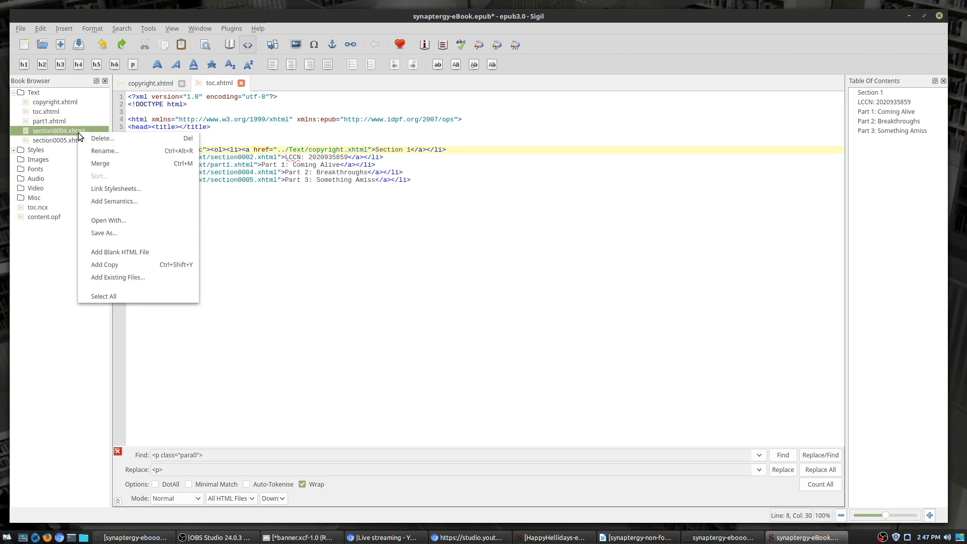
click(102, 150)
text(part2)
key(Return)
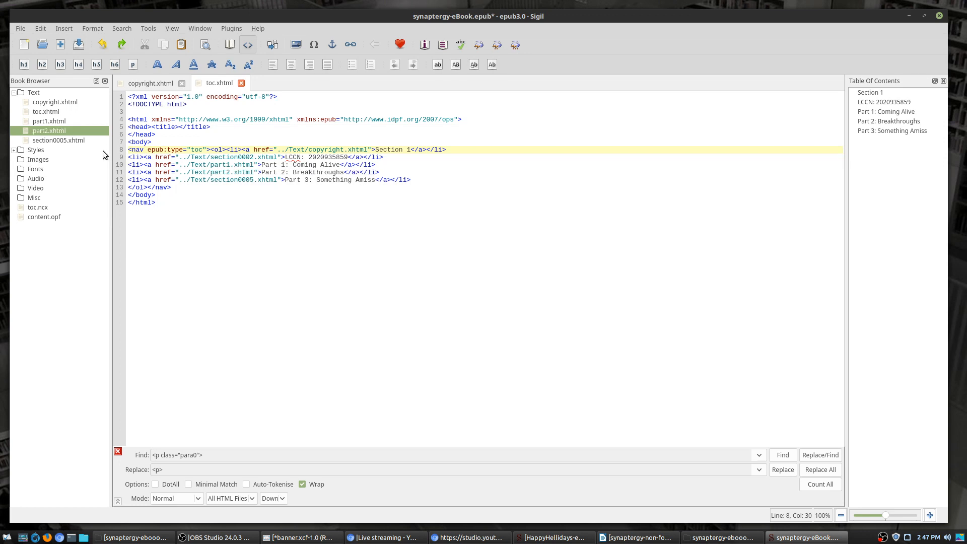
right_click(74, 143)
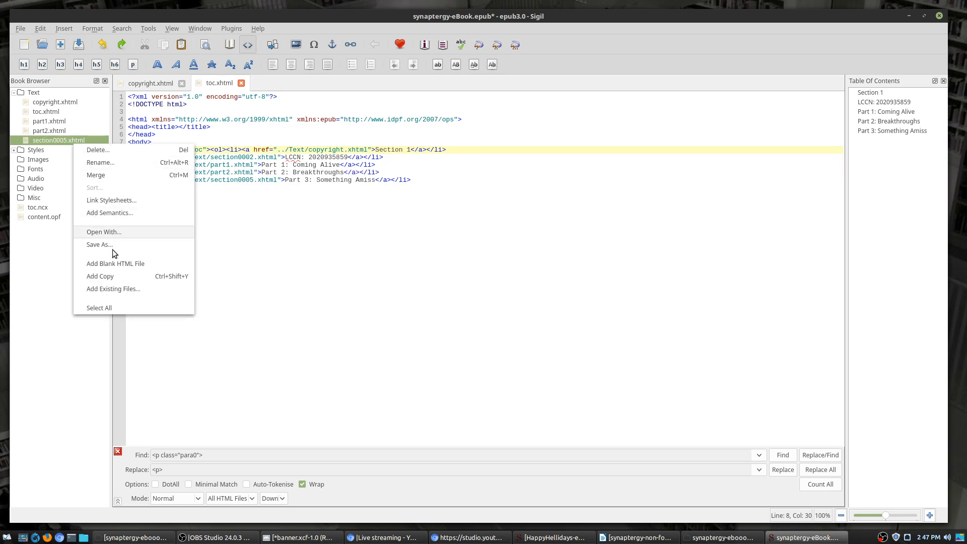
click(107, 163)
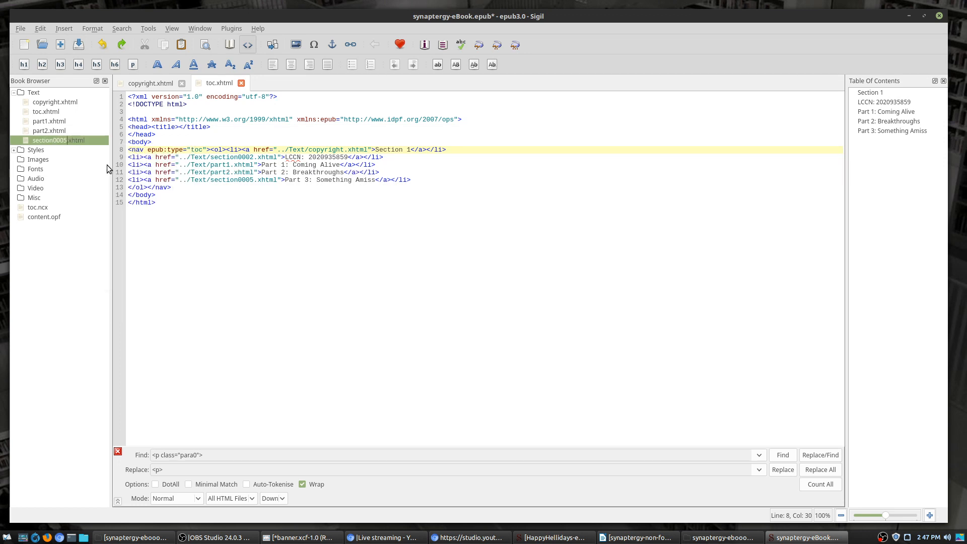
text(part3)
key(Return)
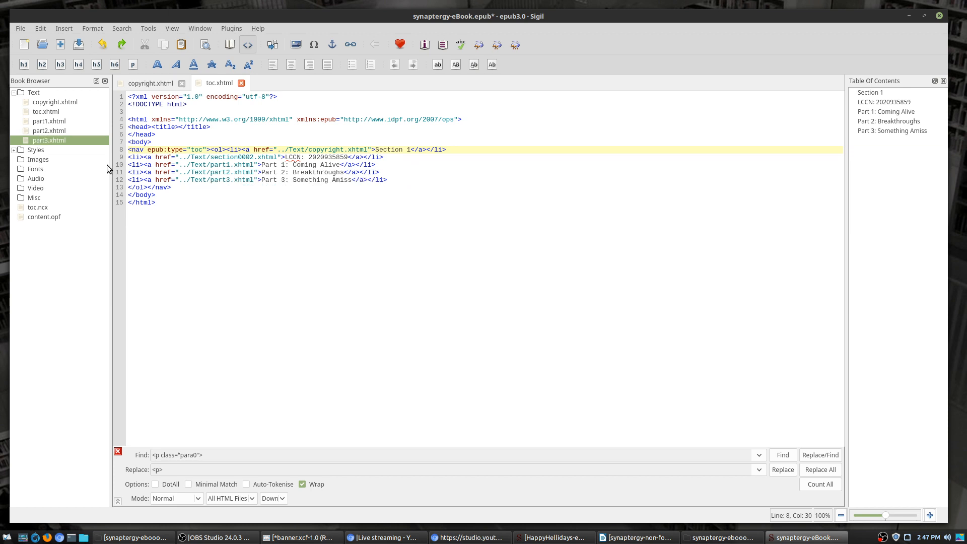
click(55, 109)
Step: Delete the LCCN entry line from the toc.xhtml code
double_click(55, 102)
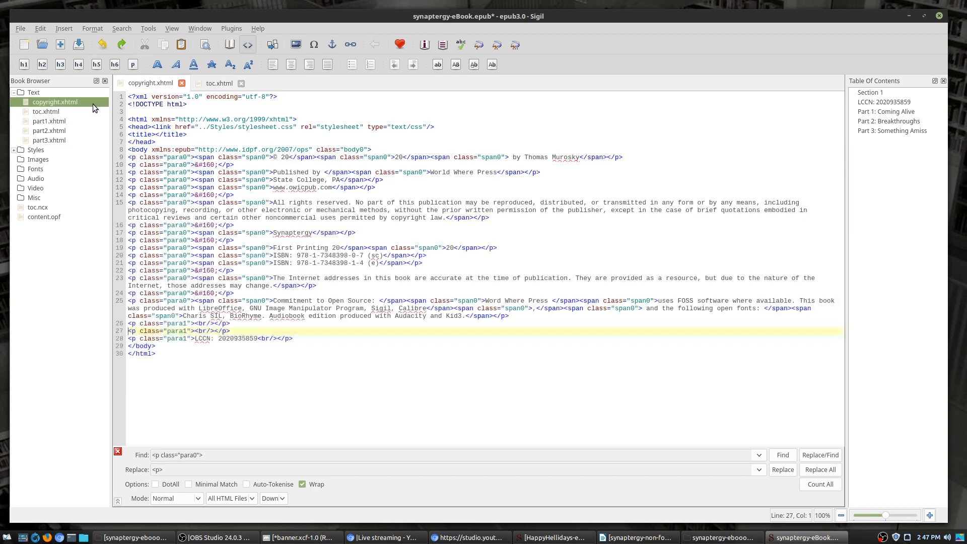
click(227, 81)
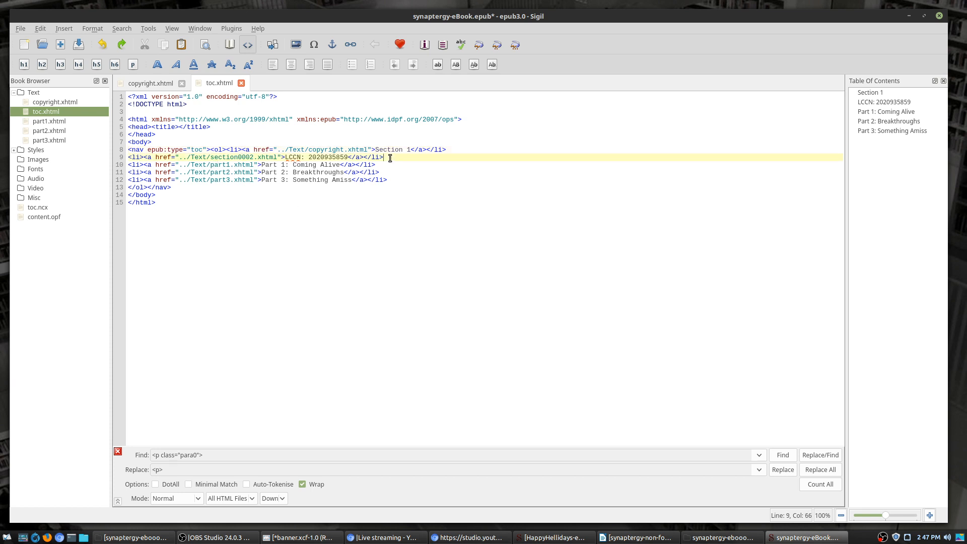
drag(390, 158, 111, 160)
key(Delete)
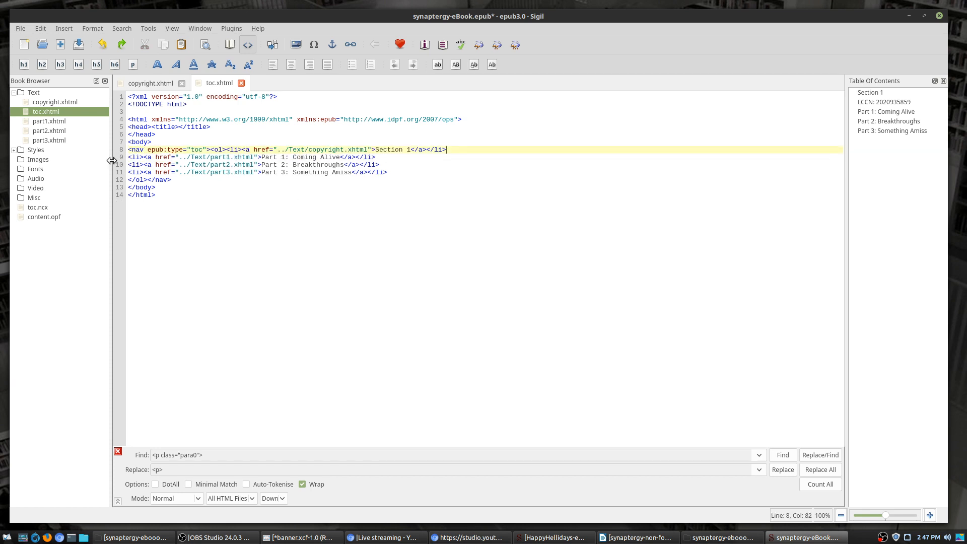
key(ctrl+End)
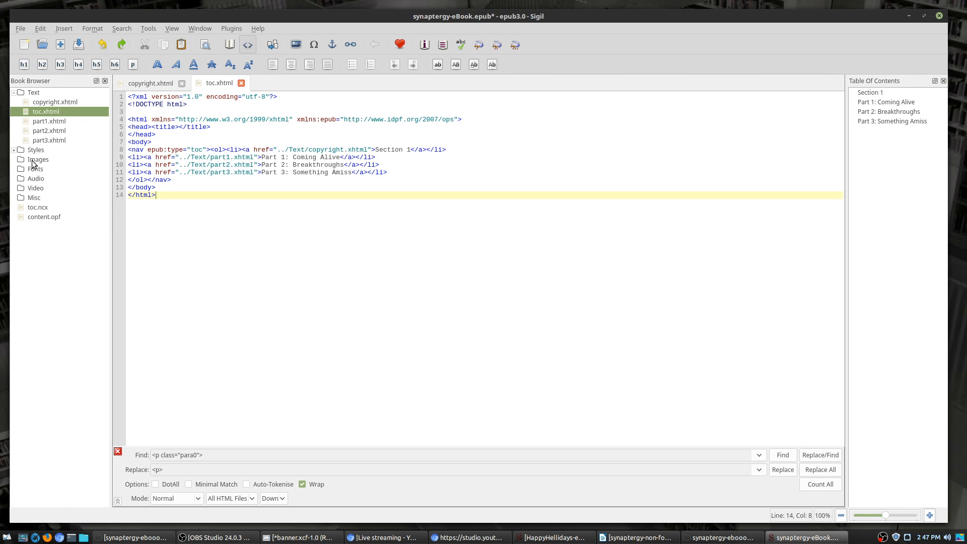
Step: Review stylesheet.css from the Styles folder, then close the toc.xhtml and stylesheet.css tabs
click(14, 150)
click(15, 150)
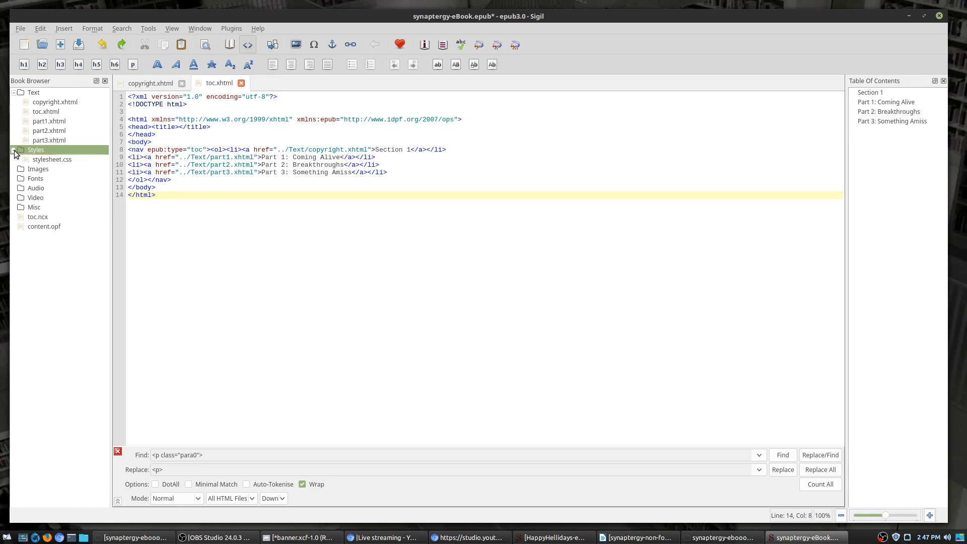
double_click(53, 159)
scroll(443, 201, down, 8)
scroll(361, 203, down, 5)
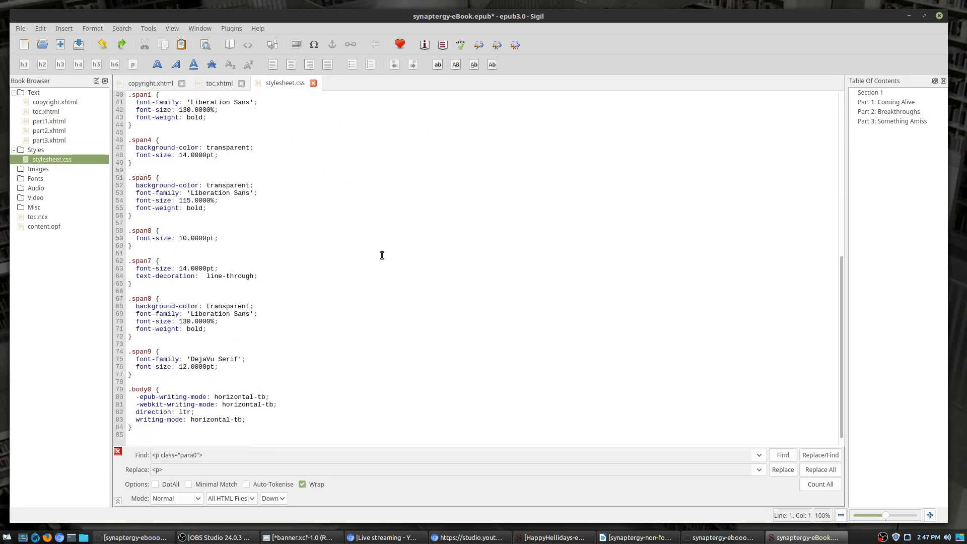
scroll(383, 255, up, 13)
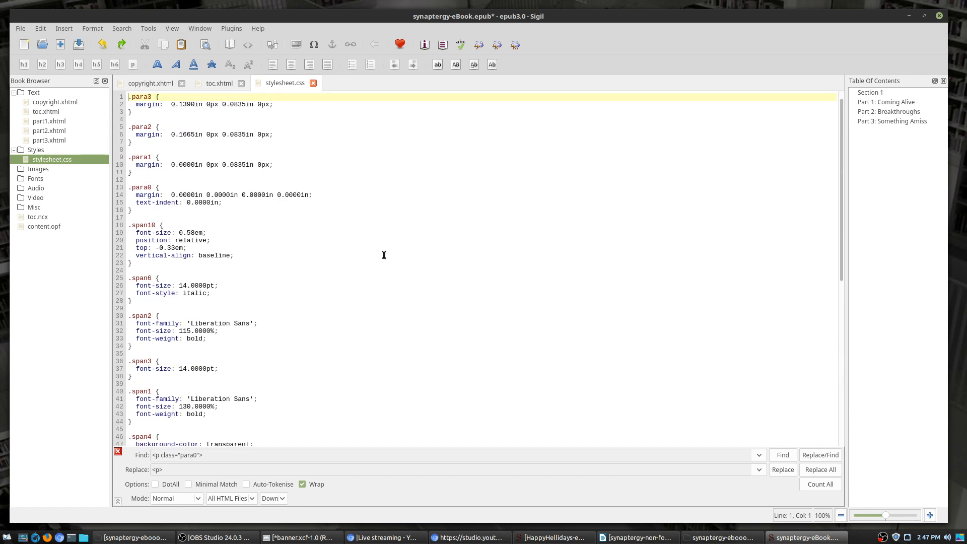
scroll(384, 255, down, 13)
scroll(395, 344, up, 7)
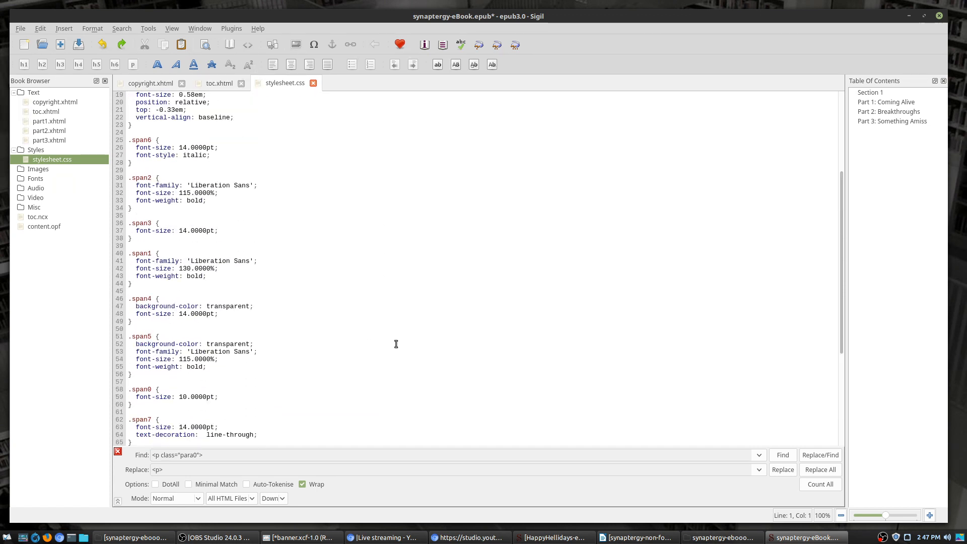
scroll(396, 344, up, 6)
click(226, 84)
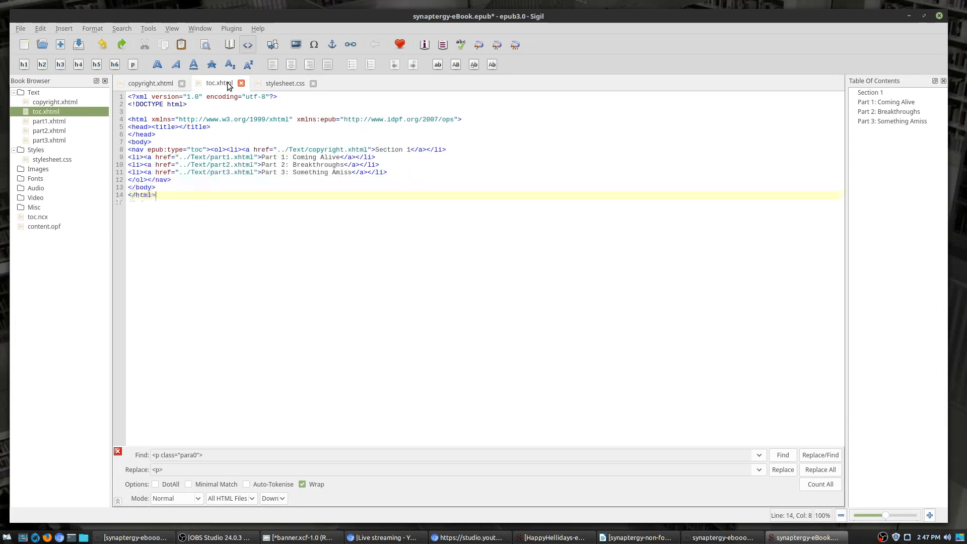
click(241, 84)
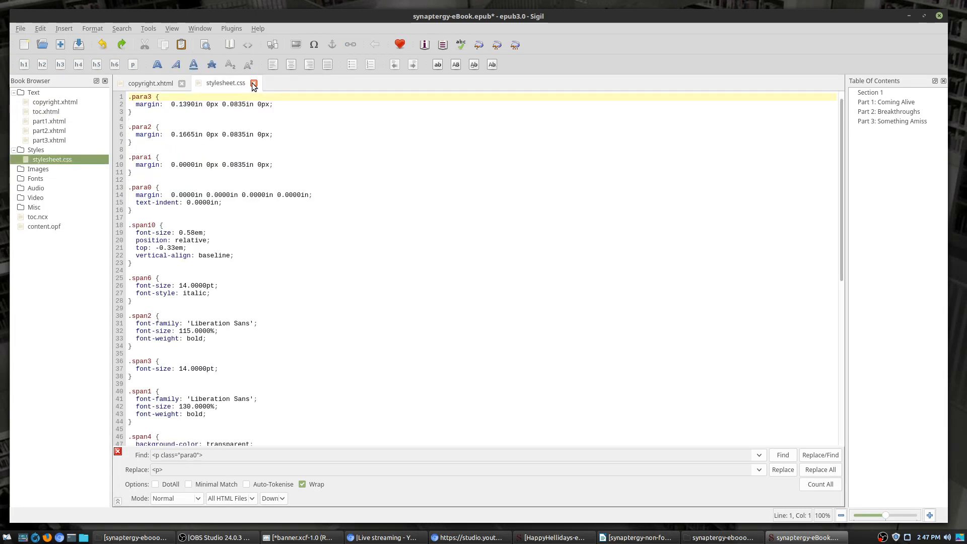
click(254, 84)
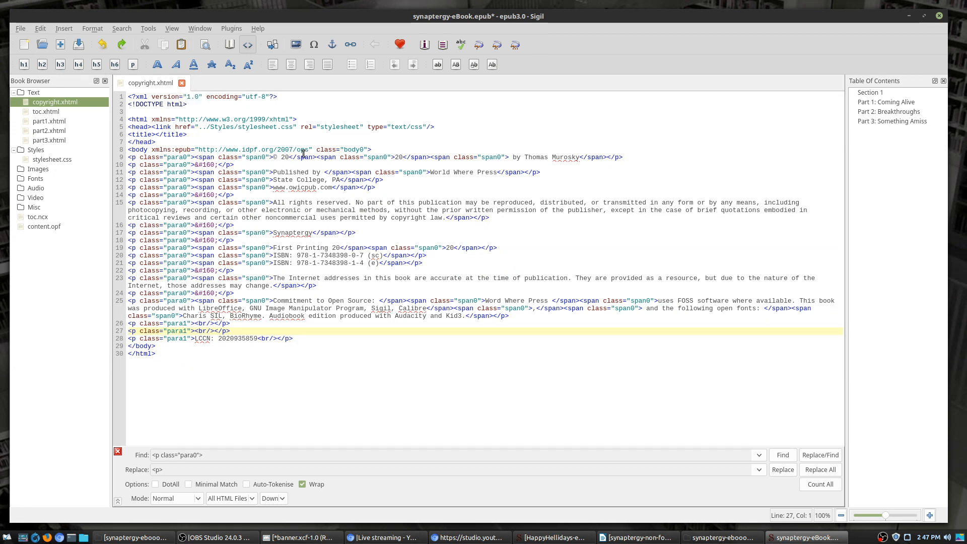
Step: Replace every <span class="span0"> with nothing across All HTML Files
click(276, 156)
key(shift+Left)
key(shift+Left)
key(shift+Left)
key(shift+Left)
key(shift+Left)
key(shift+Left)
key(shift+Left)
key(shift+Left)
key(shift+Left)
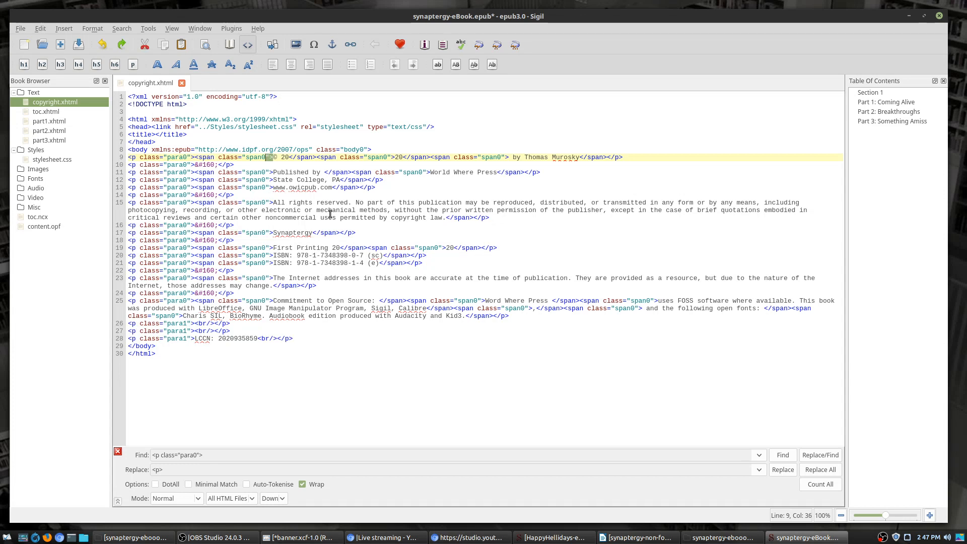
key(shift+Left)
key(shift+Left)
key(shift+Left)
key(shift+Left)
key(shift+Left)
key(shift+Left)
key(shift+Left)
key(shift+Left)
key(shift+Left)
key(shift+Left)
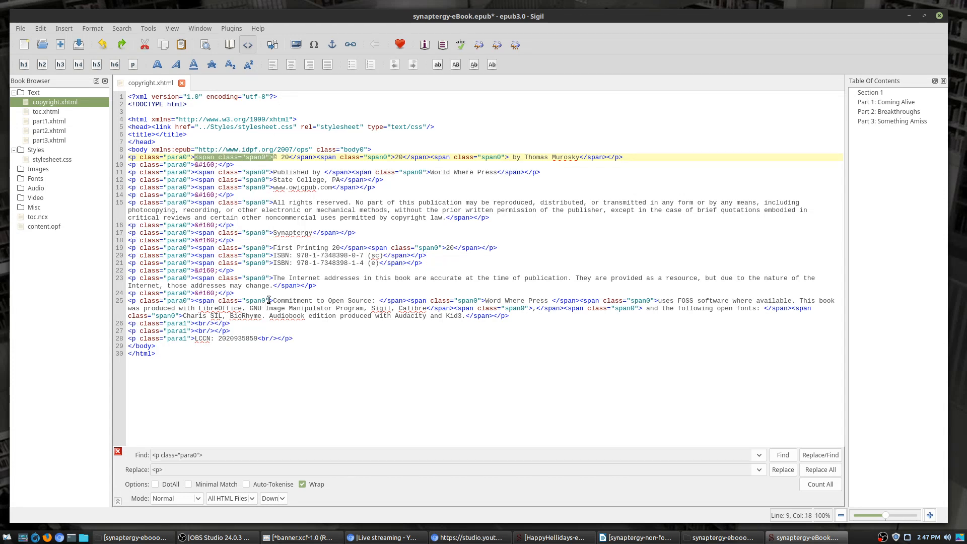
drag(236, 456, 45, 446)
text(<span class="span0">)
click(262, 456)
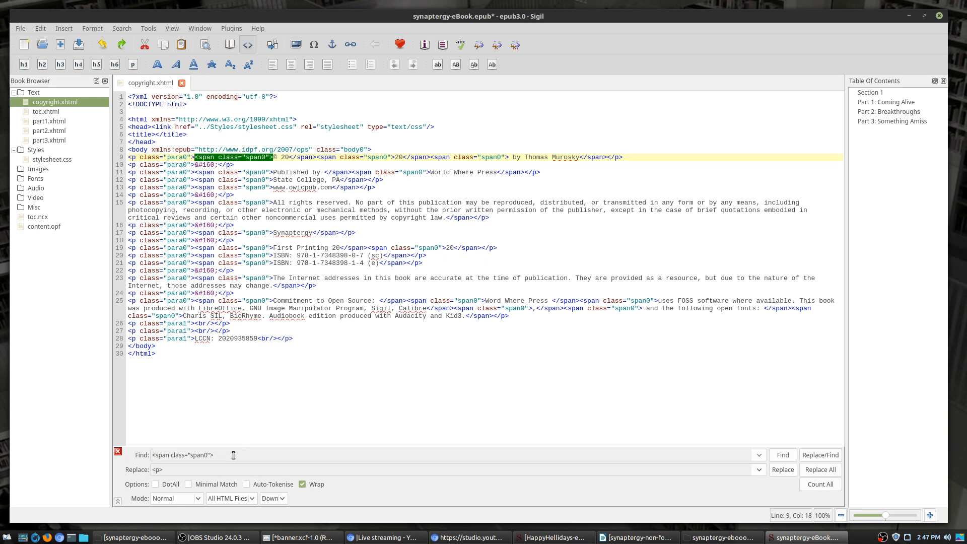
key(BackSpace)
key(BackSpace)
key(BackSpace)
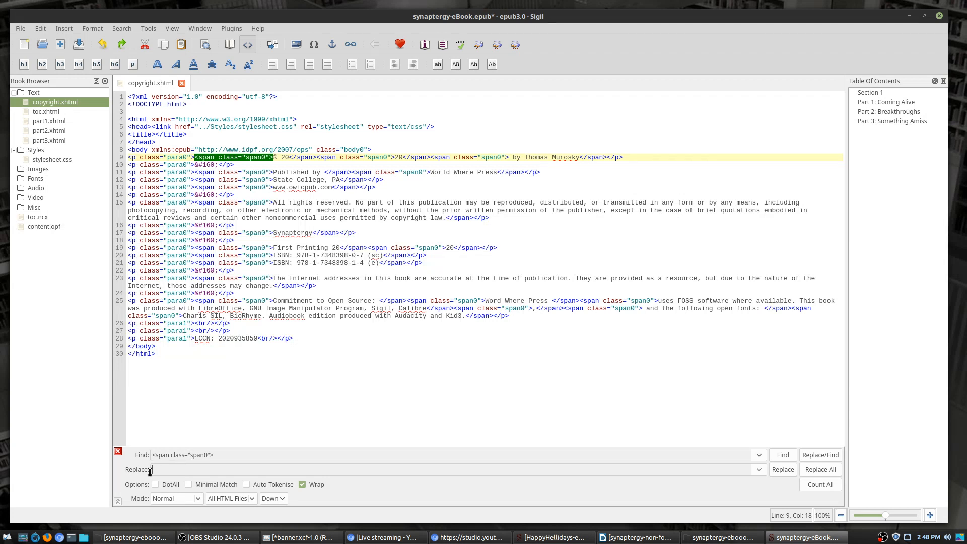
click(241, 499)
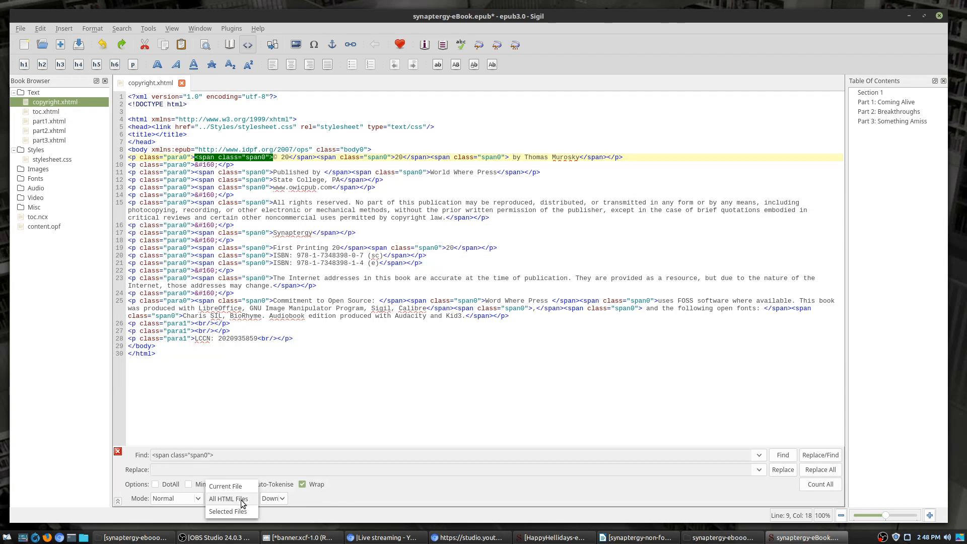
click(240, 499)
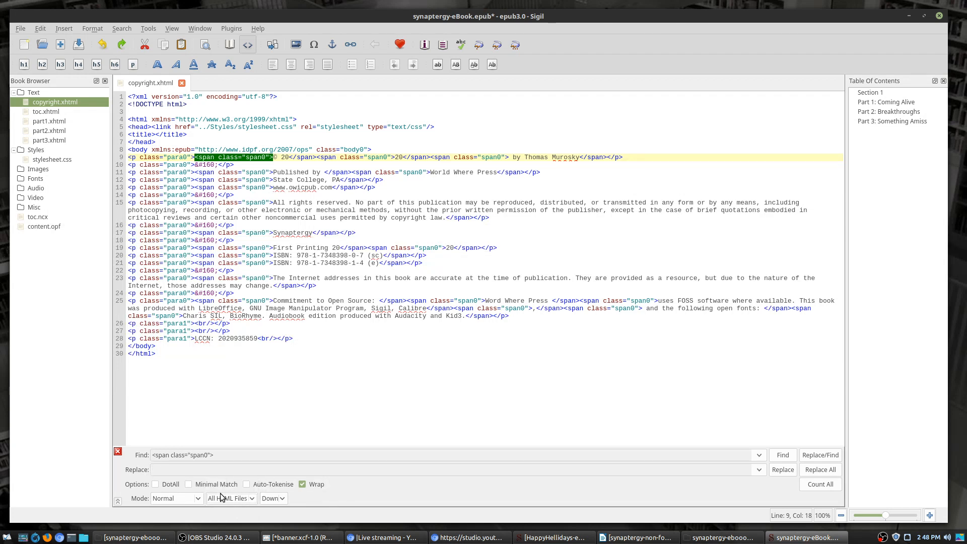
click(831, 472)
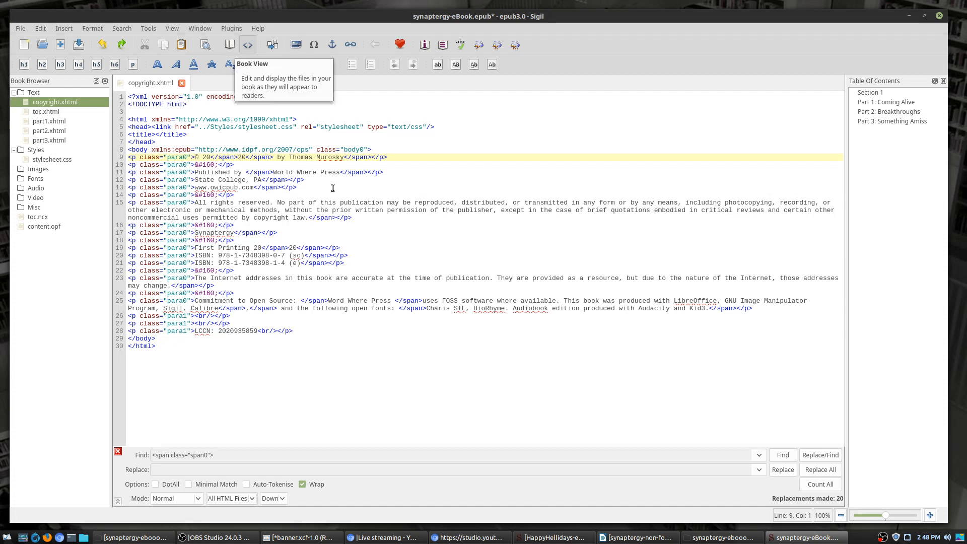
Step: Remove every </span> closing tag from all HTML files
click(229, 157)
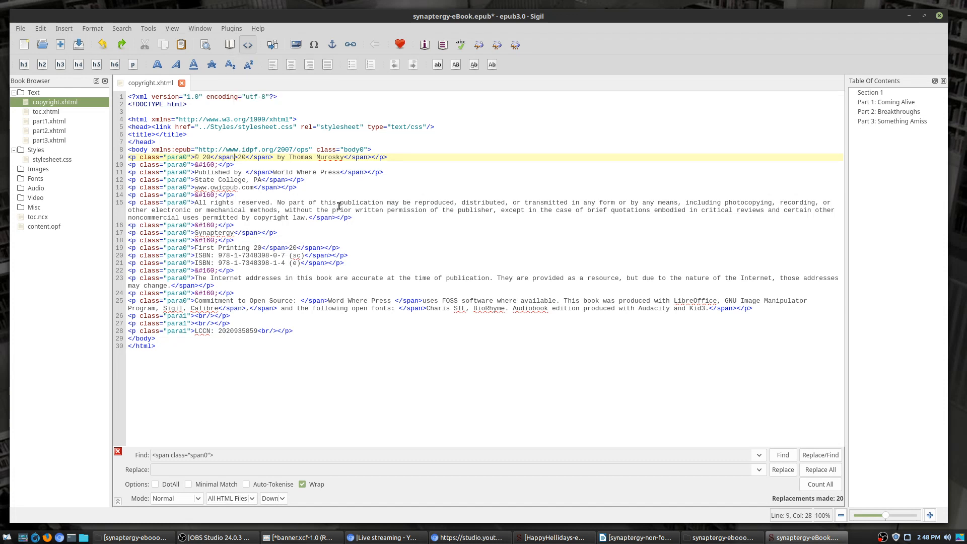
key(shift+Left)
key(shift+Left)
key(shift+Left)
key(shift+Left)
key(shift+Left)
key(shift+Left)
key(shift+Left)
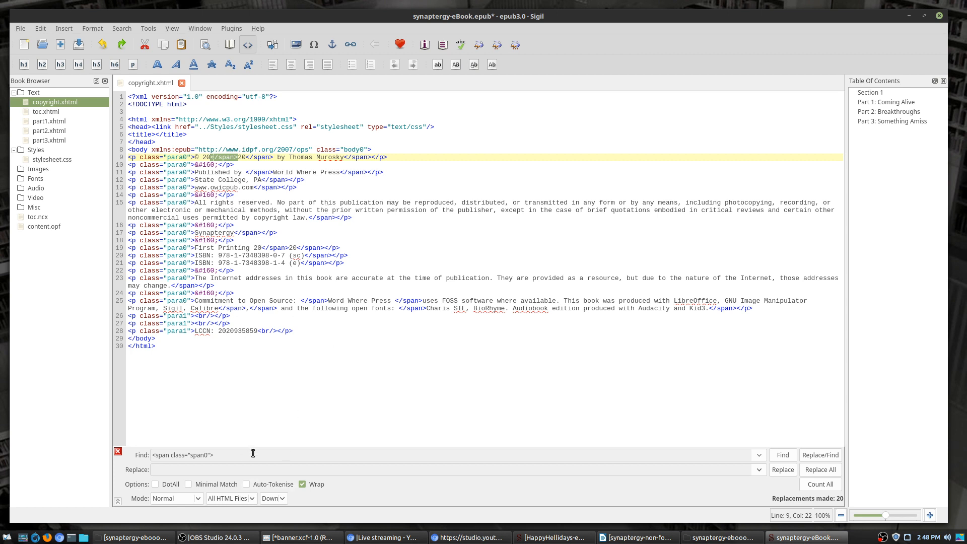
key(ctrl+f)
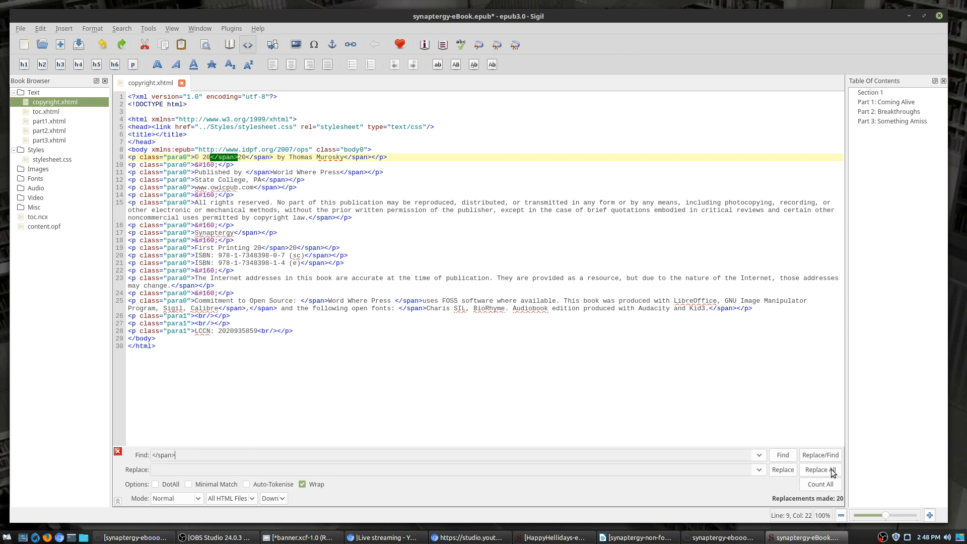
click(820, 469)
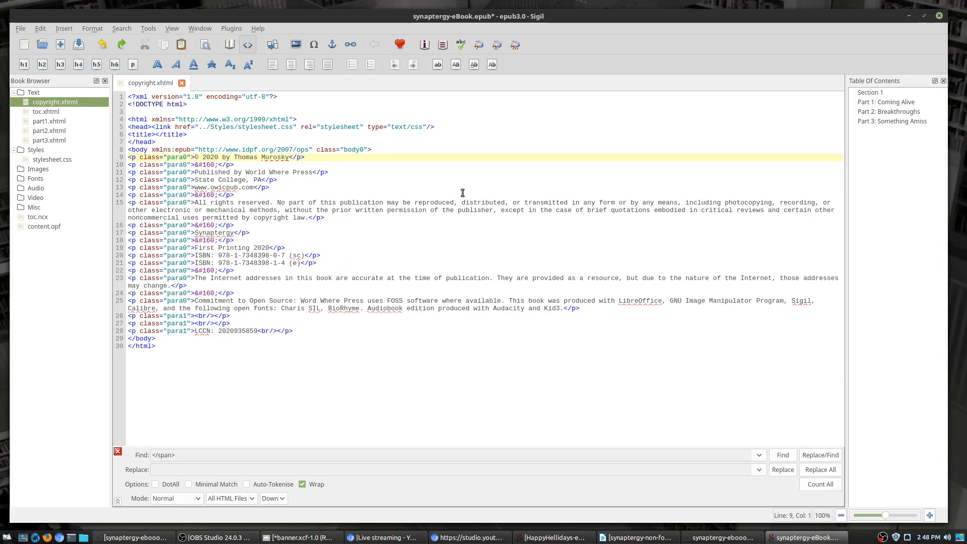
click(48, 121)
Step: Open part1–part3 and remove every <span class="span1"> tag book-wide
double_click(46, 120)
double_click(47, 131)
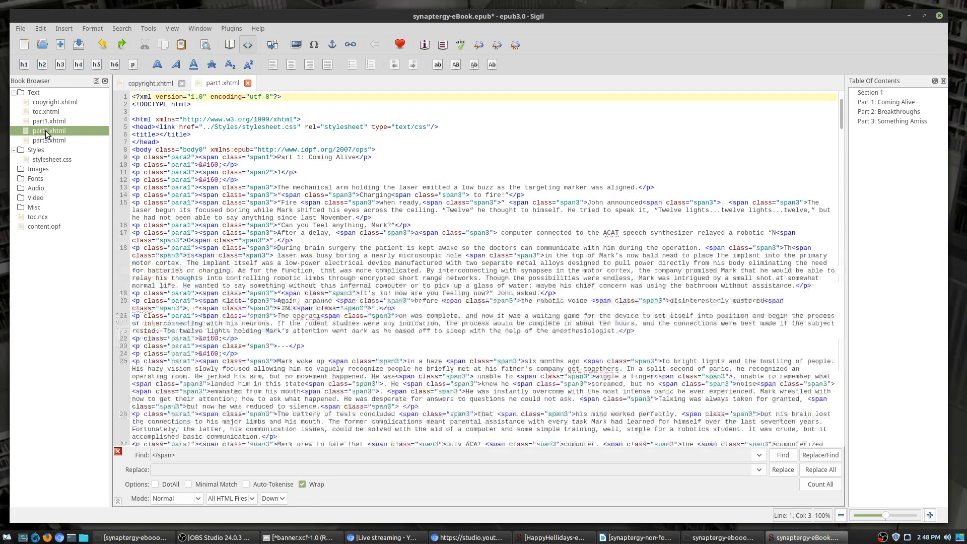
double_click(46, 141)
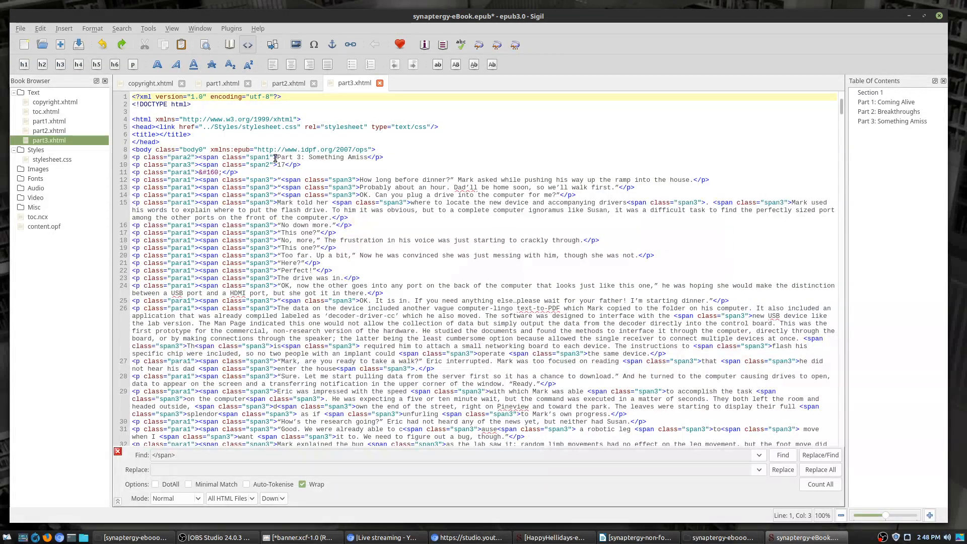
click(277, 157)
key(shift+Left)
key(shift+Left)
key(shift+Left)
key(shift+Left)
key(shift+Left)
key(shift+Left)
key(shift+Left)
key(shift+Left)
key(shift+Left)
key(shift+Left)
key(shift+Left)
key(shift+Left)
key(shift+Left)
key(shift+Left)
key(shift+Left)
key(shift+Left)
key(shift+Left)
key(shift+Left)
key(shift+Left)
key(shift+Left)
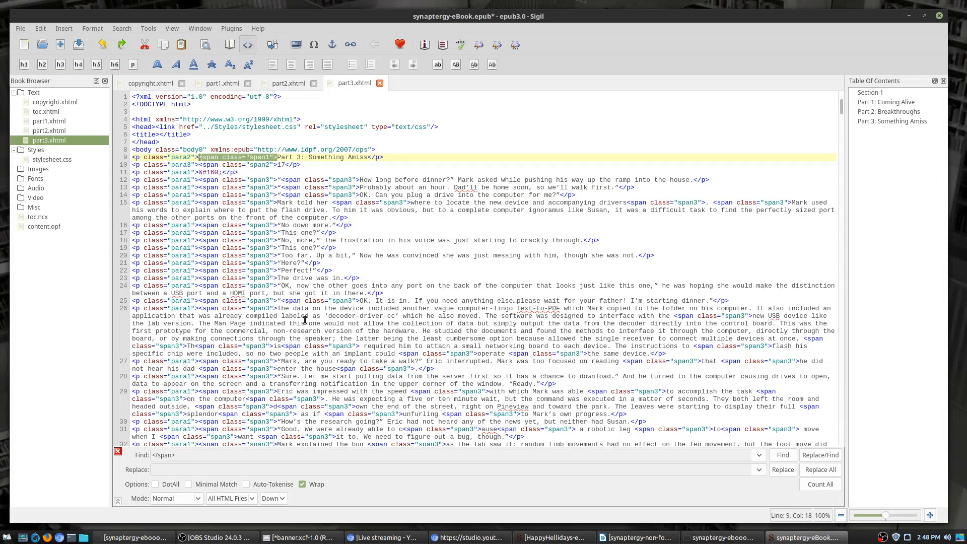
key(ctrl+f)
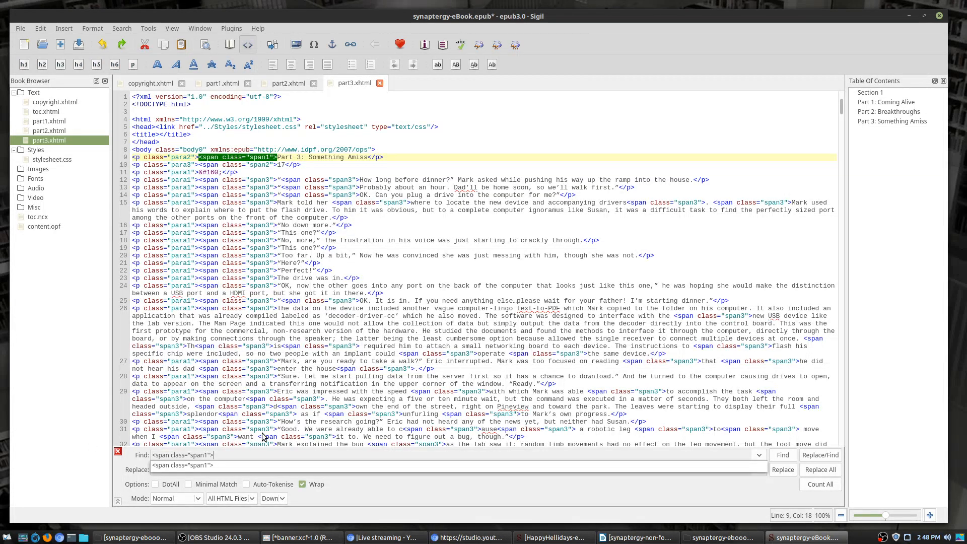
click(821, 469)
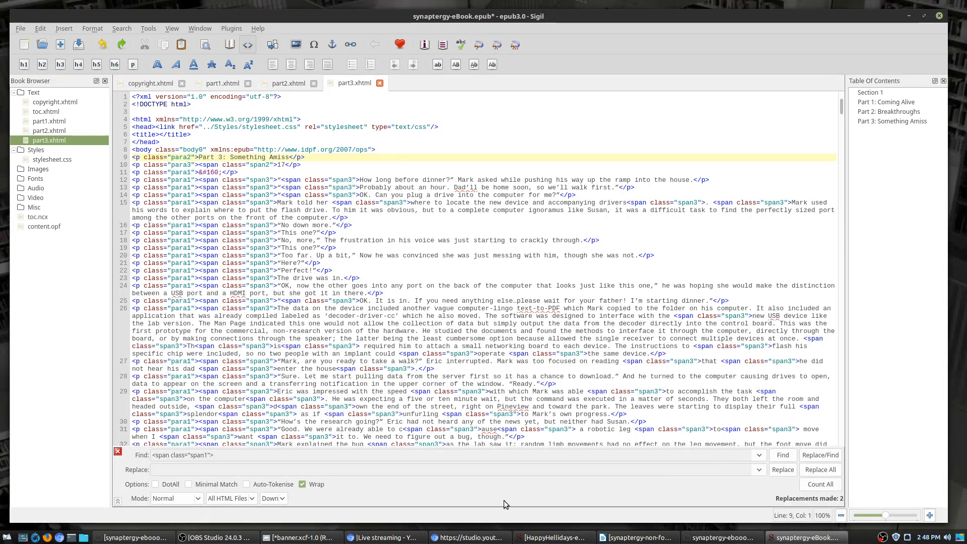
Step: Remove the span2, span3, span4 and span5 opening tags from all HTML files
click(202, 455)
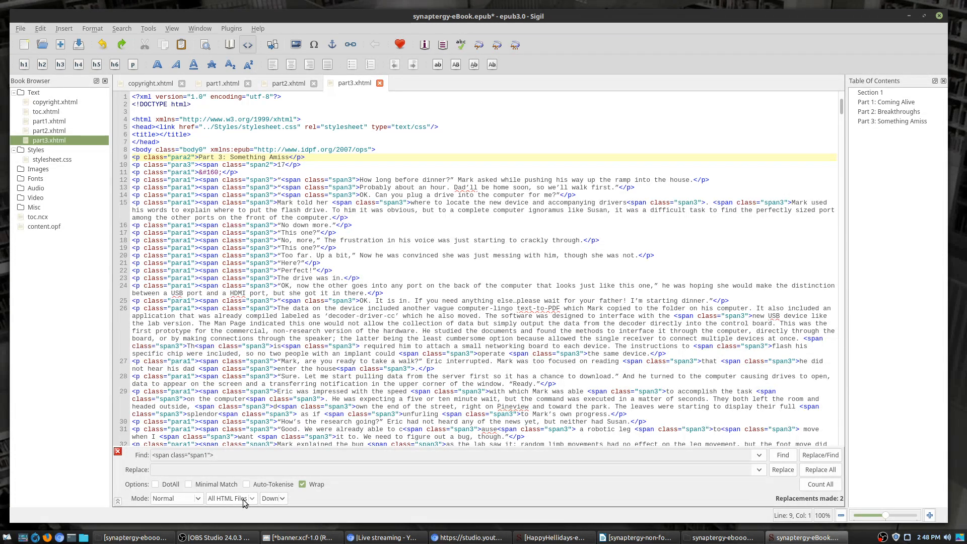
key(BackSpace)
text(2)
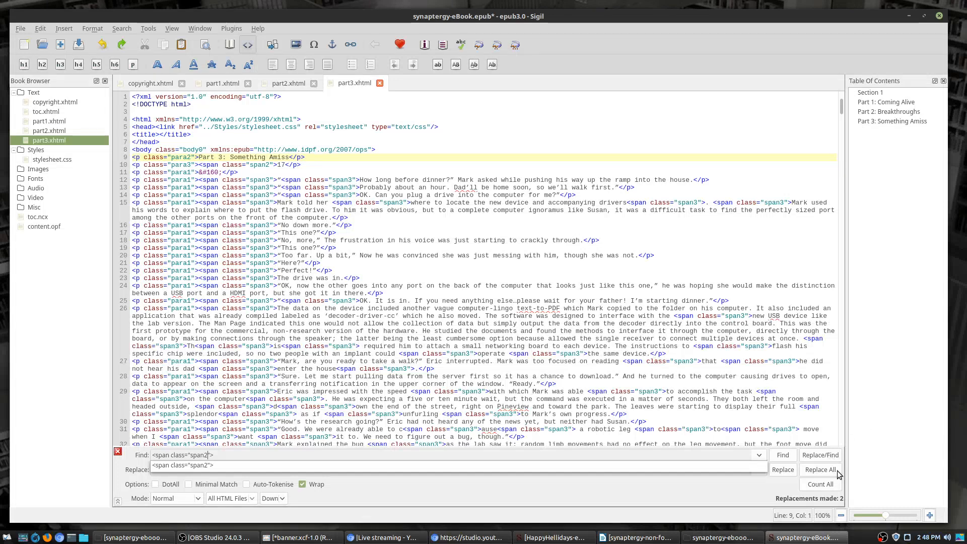
click(820, 469)
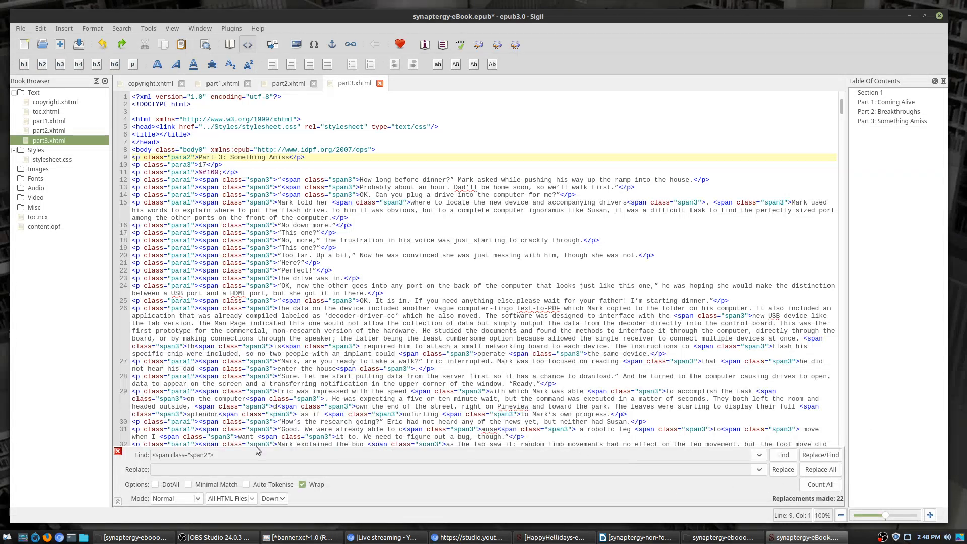
click(230, 454)
key(BackSpace)
text(3)
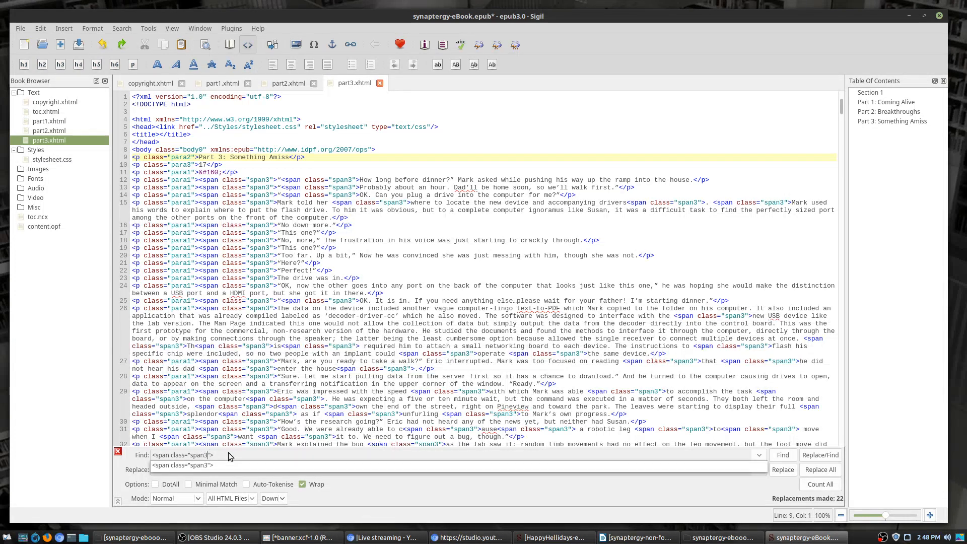
click(803, 471)
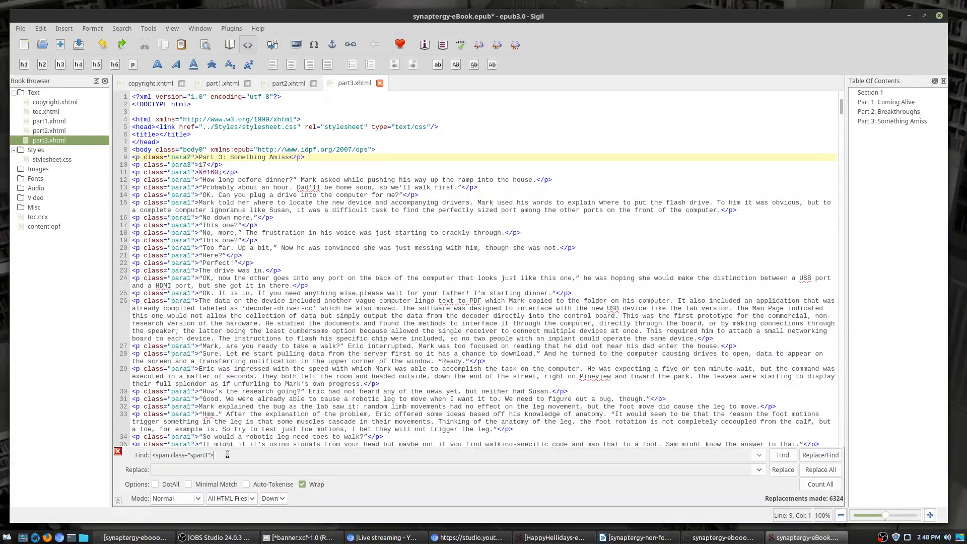
key(BackSpace)
text(4)
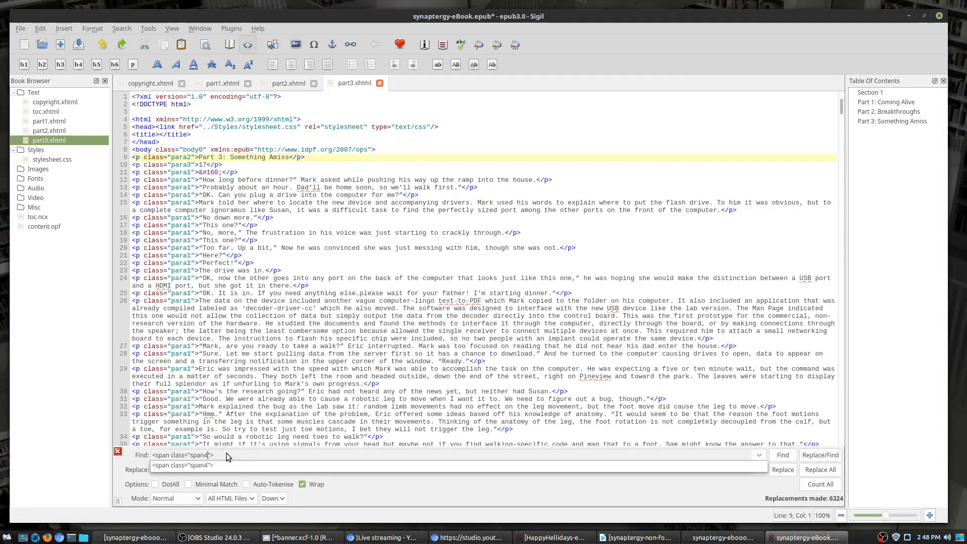
click(827, 469)
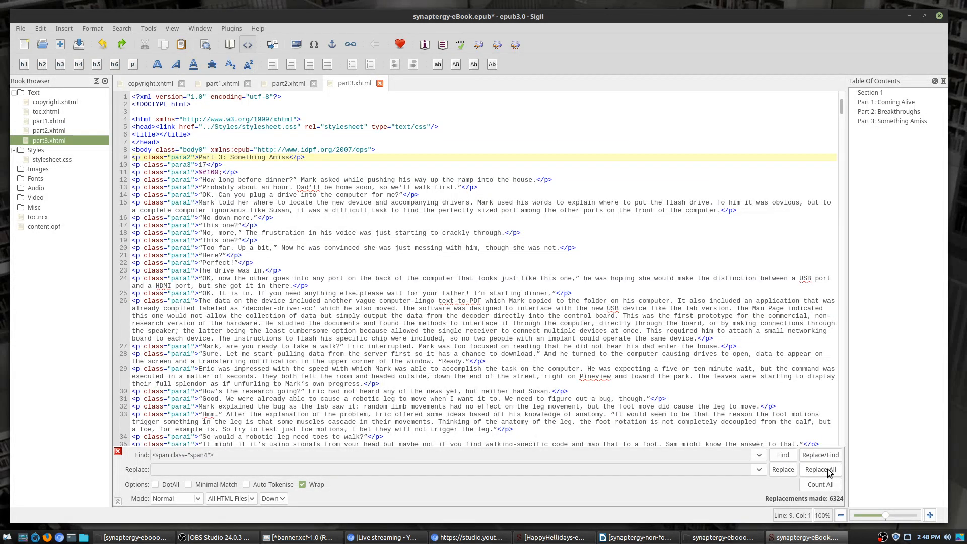
click(828, 470)
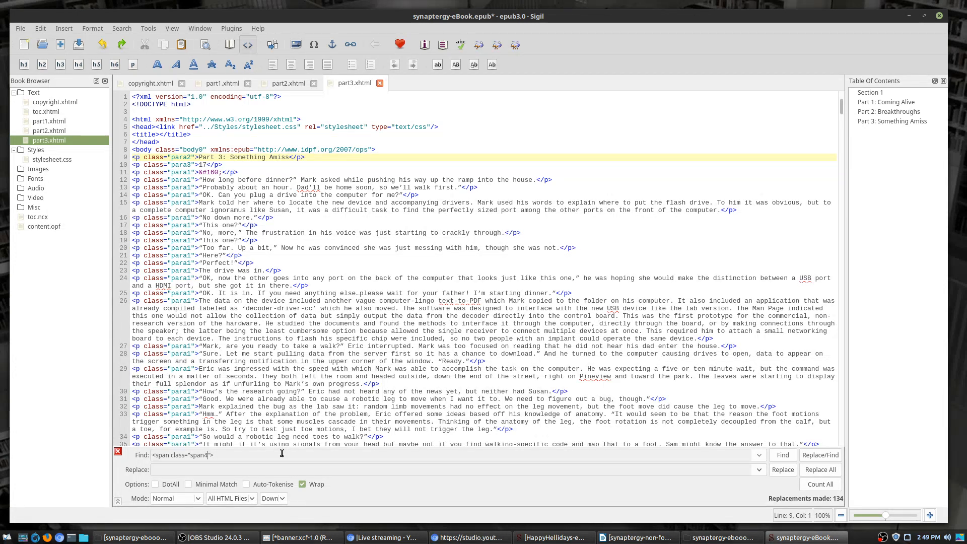
key(BackSpace)
text(5)
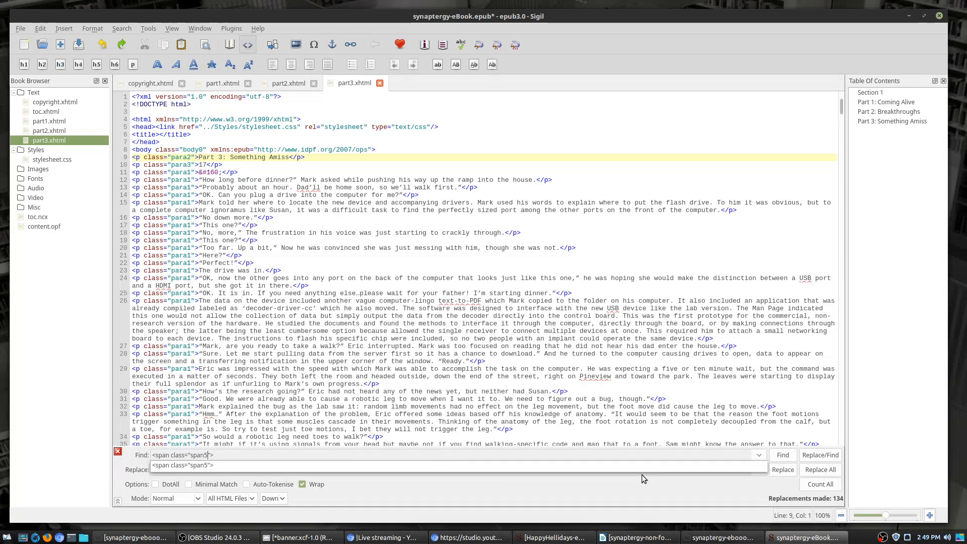
click(711, 480)
click(821, 471)
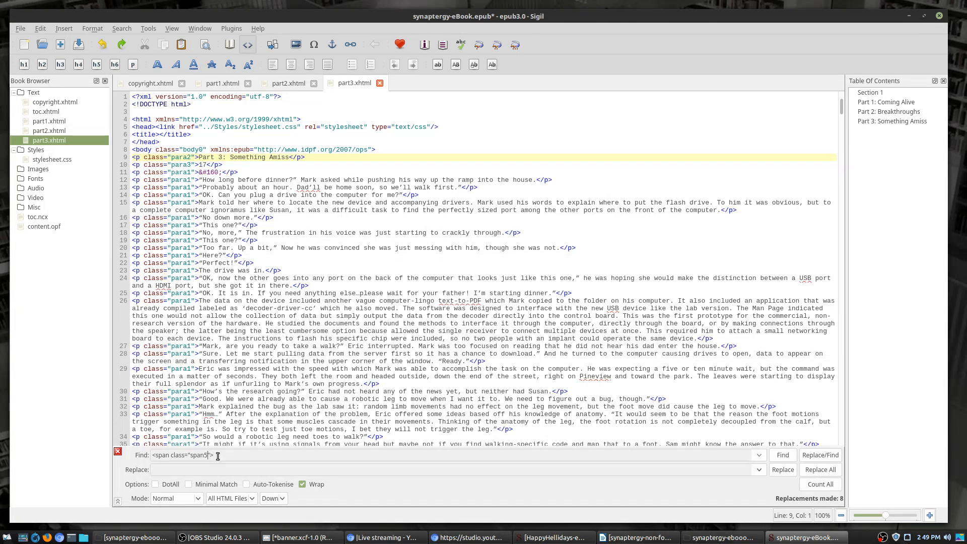
Step: Remove the span6, span7, span8 and span9 opening tags from all HTML files
key(BackSpace)
text(6)
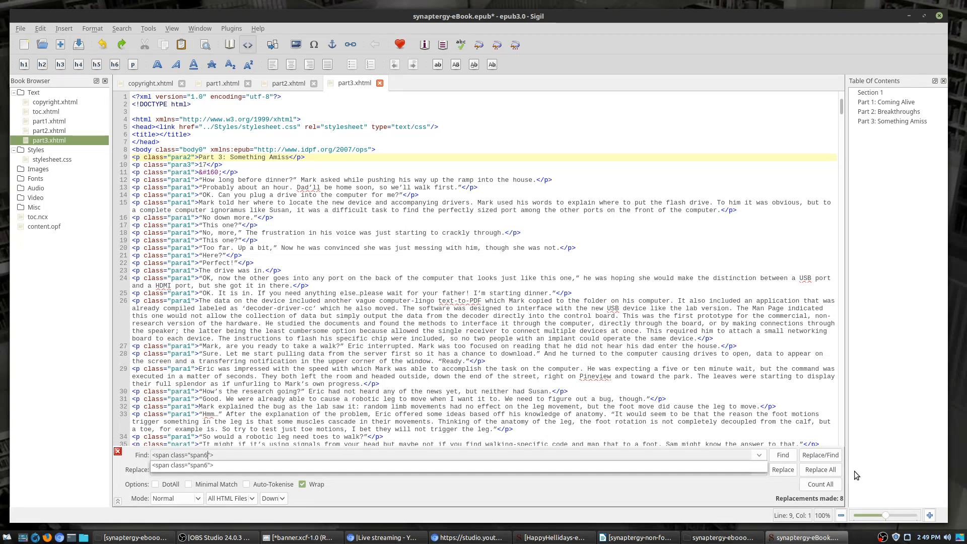
click(826, 474)
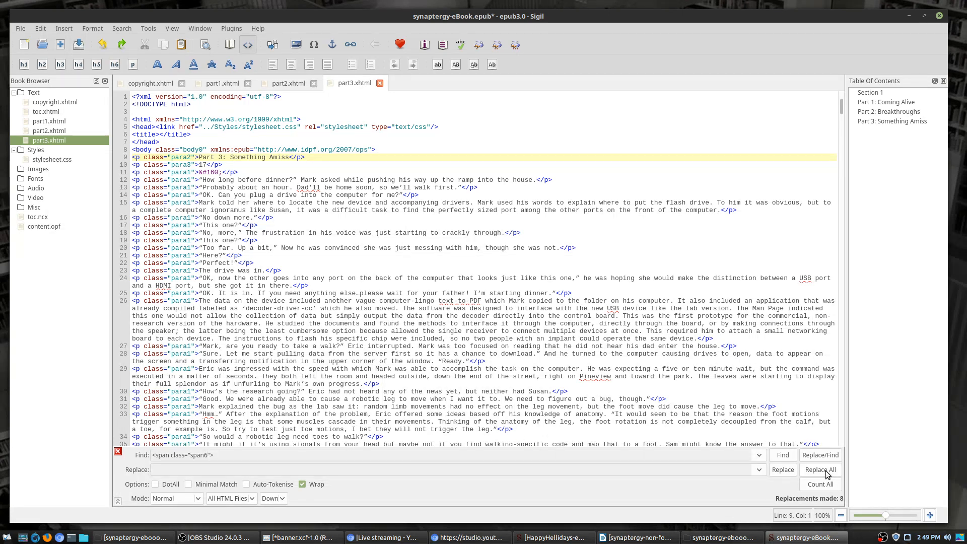
click(826, 473)
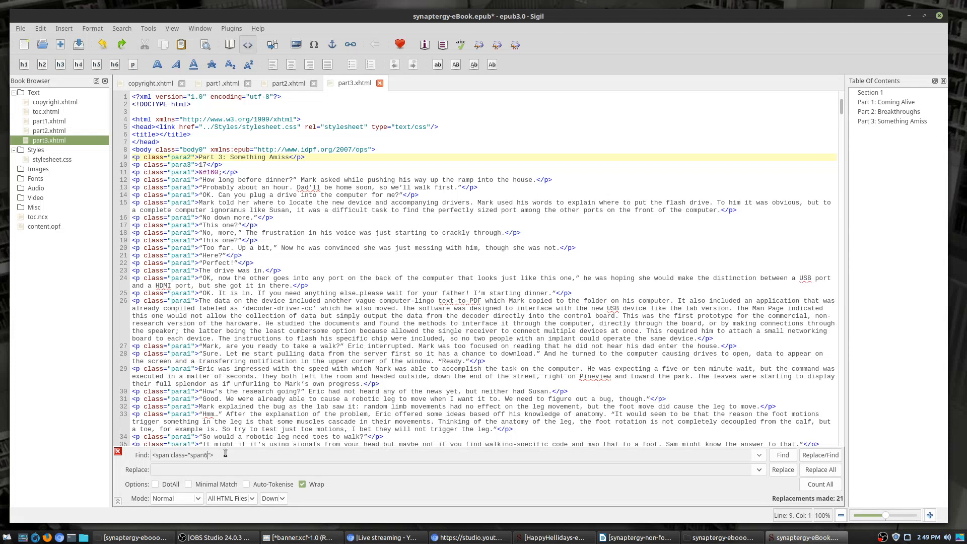
key(BackSpace)
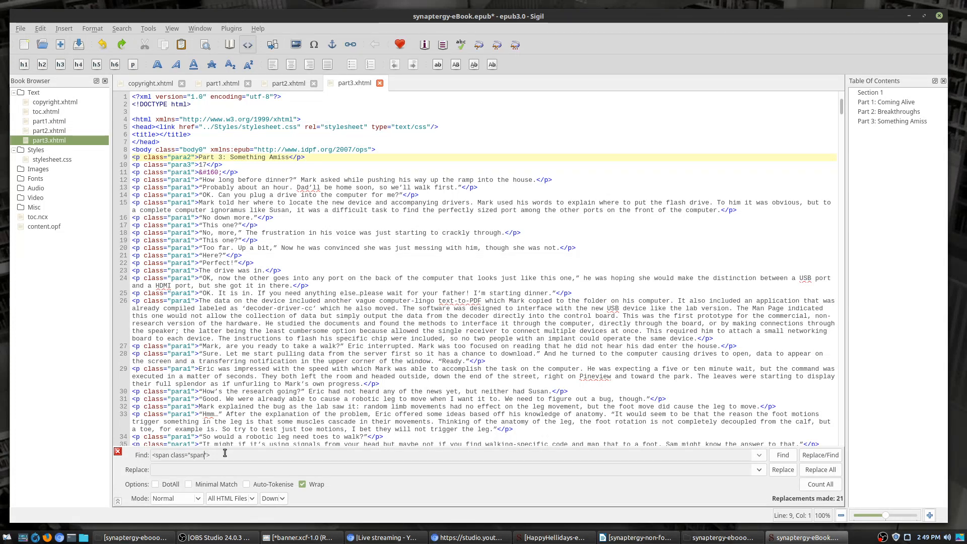
text(7)
click(319, 480)
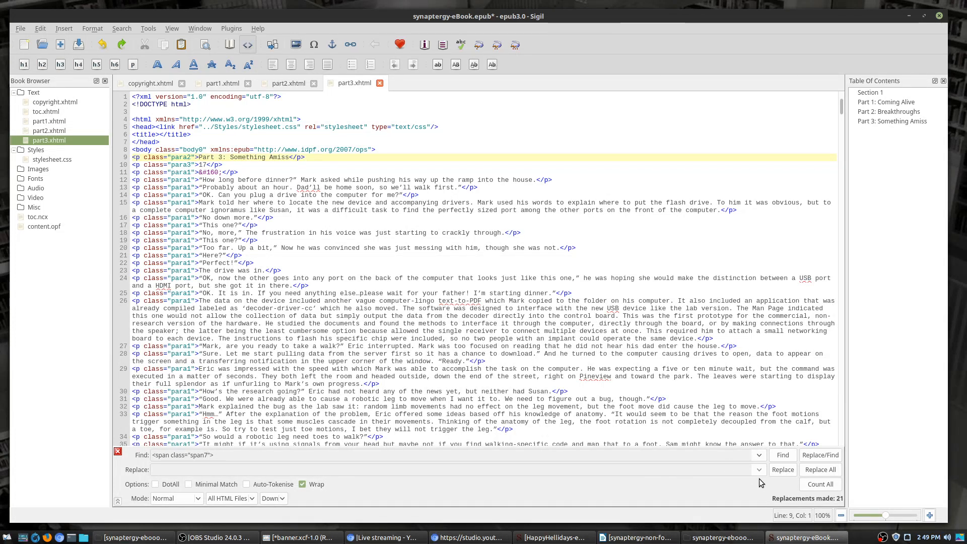
click(824, 474)
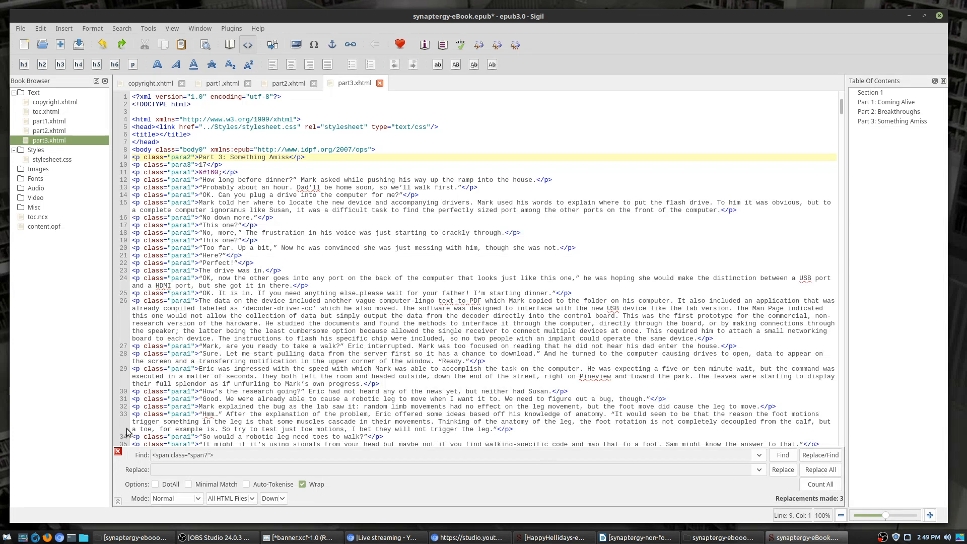
click(208, 455)
key(BackSpace)
text(8)
click(820, 469)
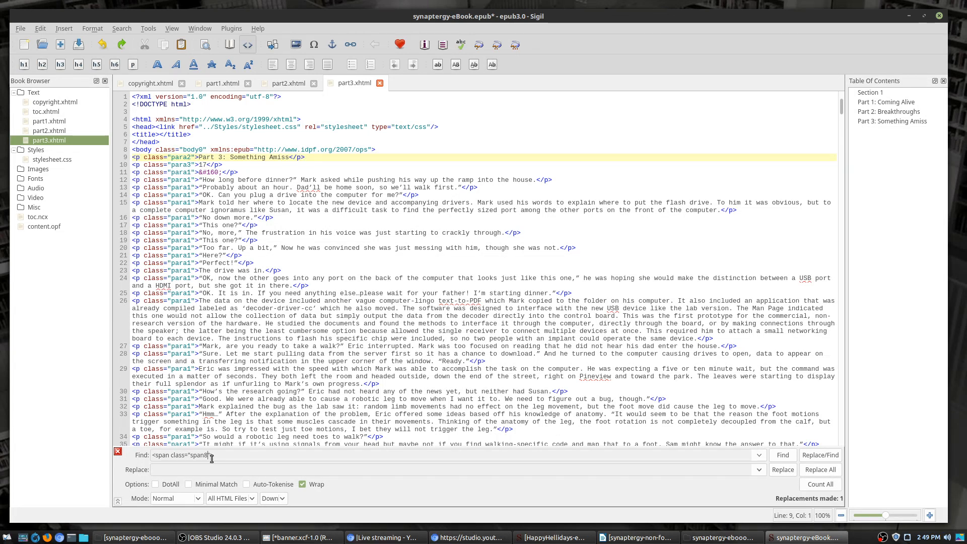
key(BackSpace)
text(9)
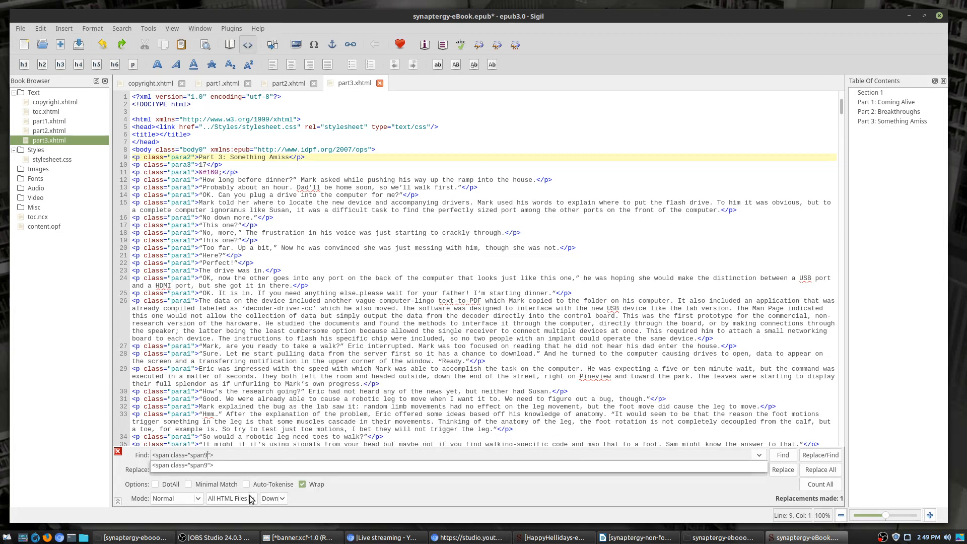
click(820, 473)
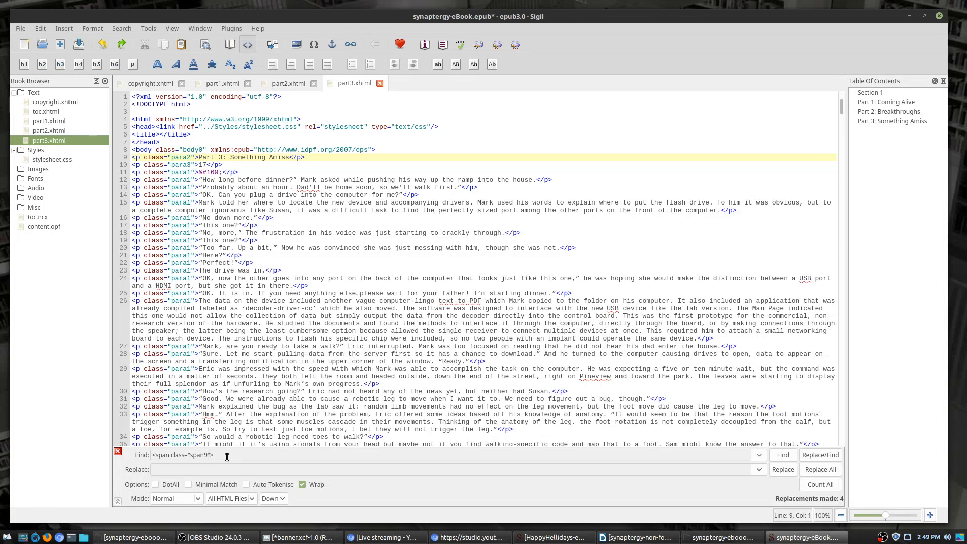
Step: Remove the span10 and span11 opening tags book-wide; span12 finds no matches
key(BackSpace)
text(10)
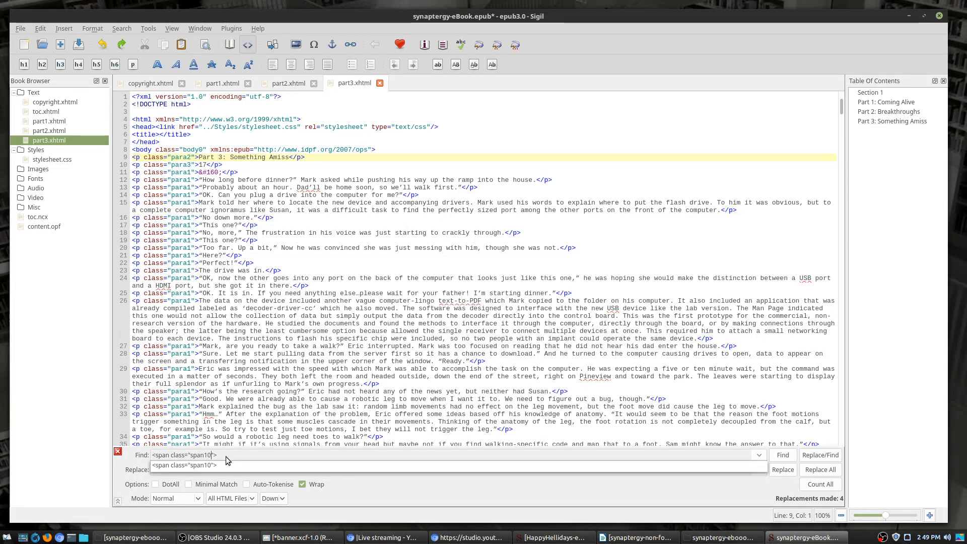
key(Return)
click(820, 469)
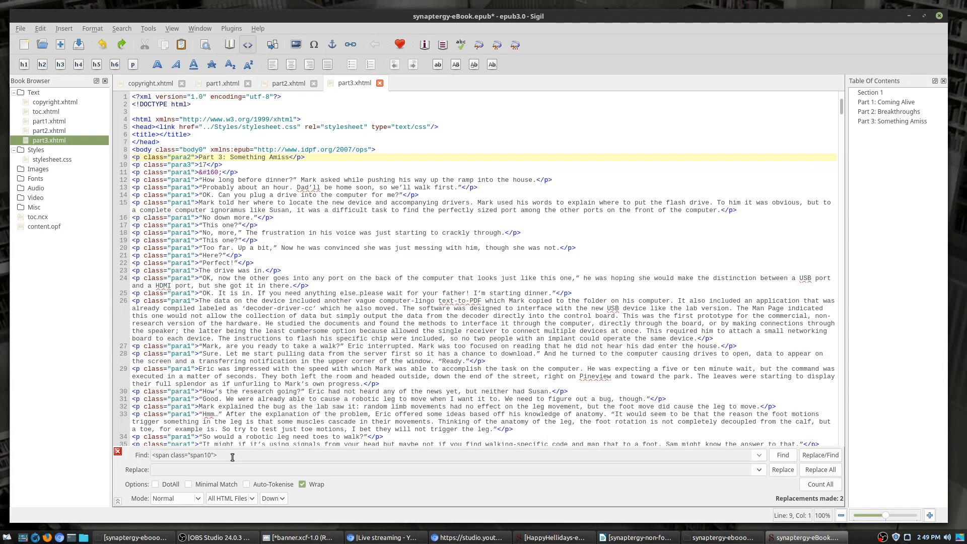
key(BackSpace)
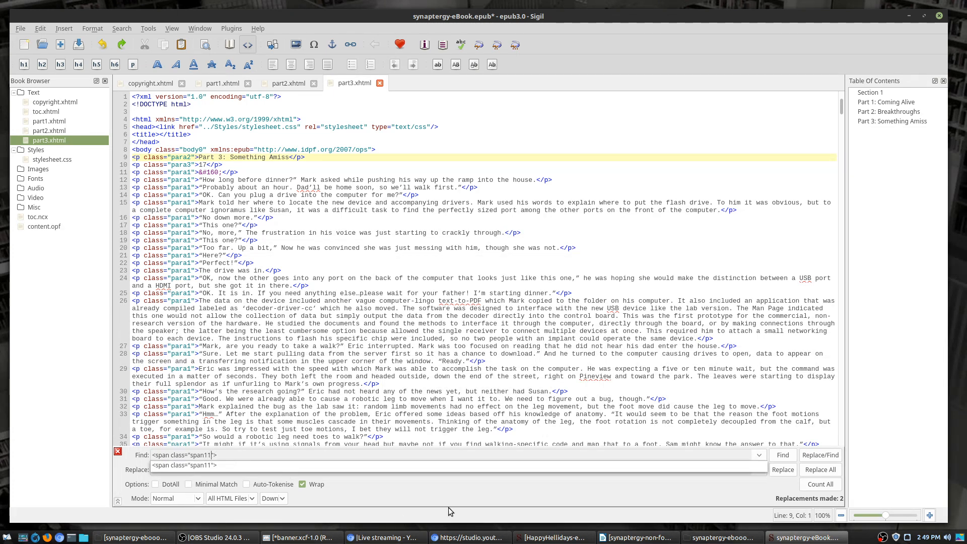
key(Return)
click(820, 469)
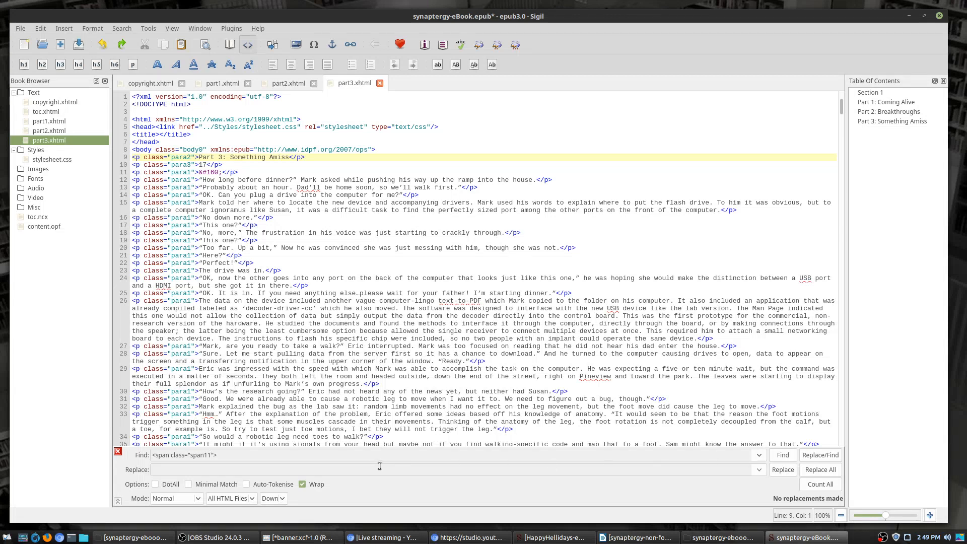
text(1)
key(BackSpace)
text(2)
click(829, 475)
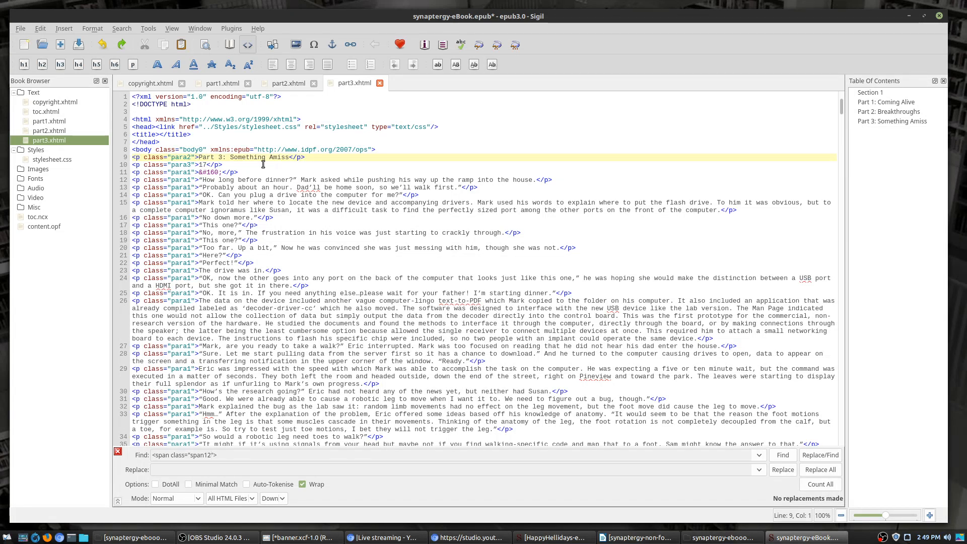
Step: Replace every <p class="para2"> tag in the HTML files with plain <p>
click(206, 160)
key(Left)
key(Left)
key(shift+Left)
key(shift+Left)
key(shift+Left)
key(shift+Left)
key(shift+Left)
key(shift+Left)
key(shift+Left)
key(shift+Left)
key(shift+Left)
key(shift+Left)
key(shift+Left)
key(shift+Left)
key(shift+Left)
key(shift+Left)
key(shift+Left)
key(shift+Left)
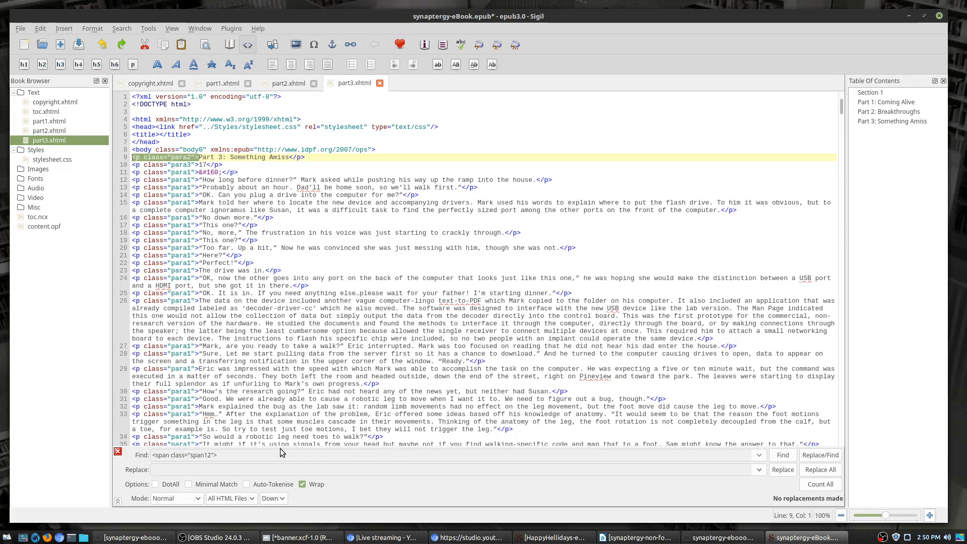
key(ctrl+f)
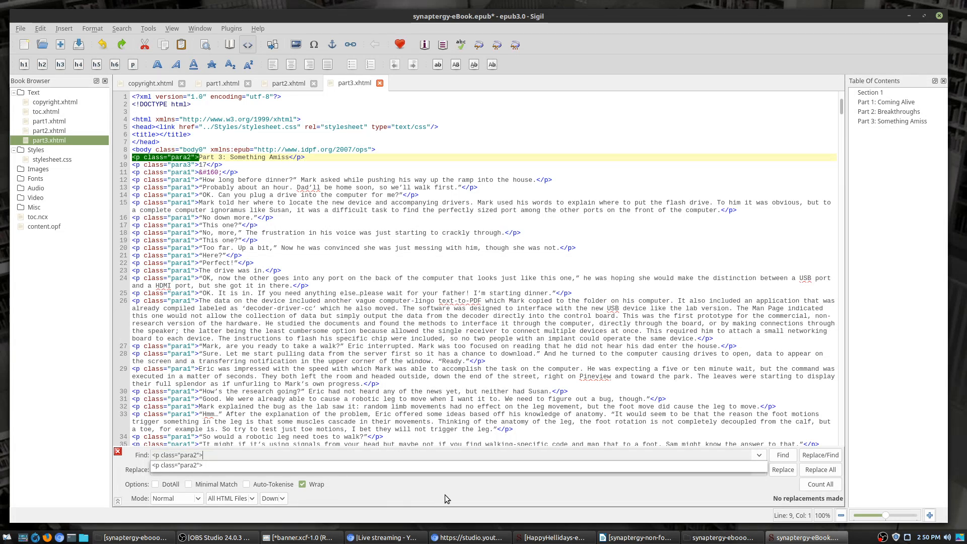
click(224, 466)
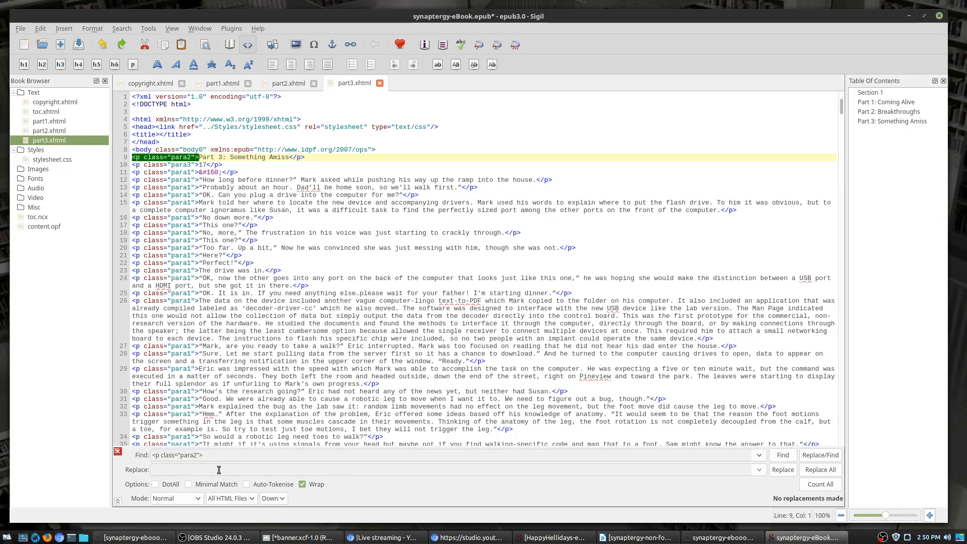
text(<p>)
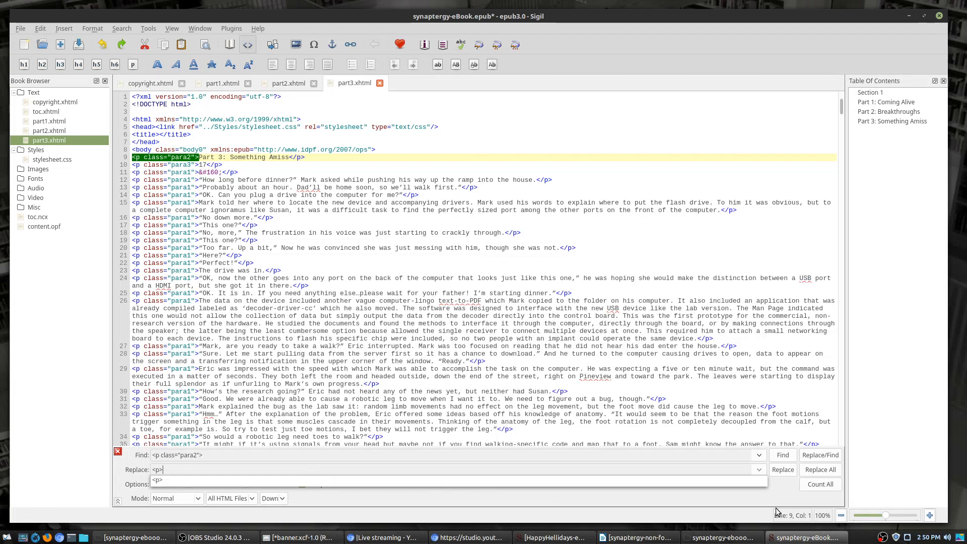
click(766, 495)
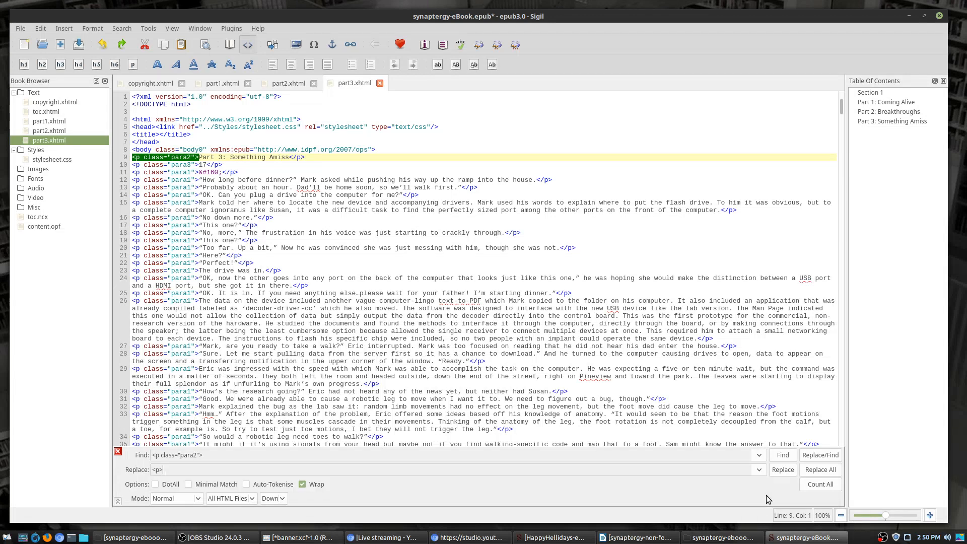
click(820, 474)
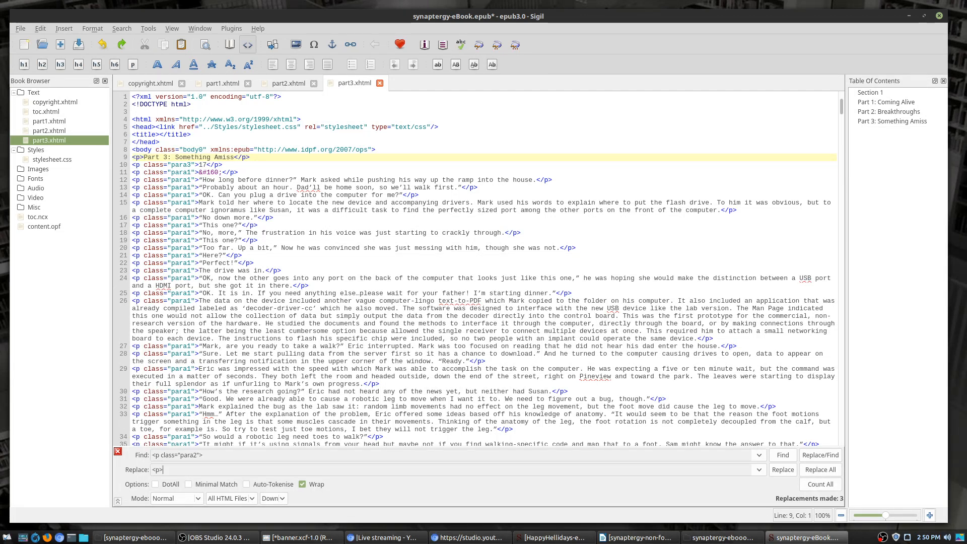
Step: Replace every <p class="para3"> tag with plain <p> book-wide
key(alt+Tab)
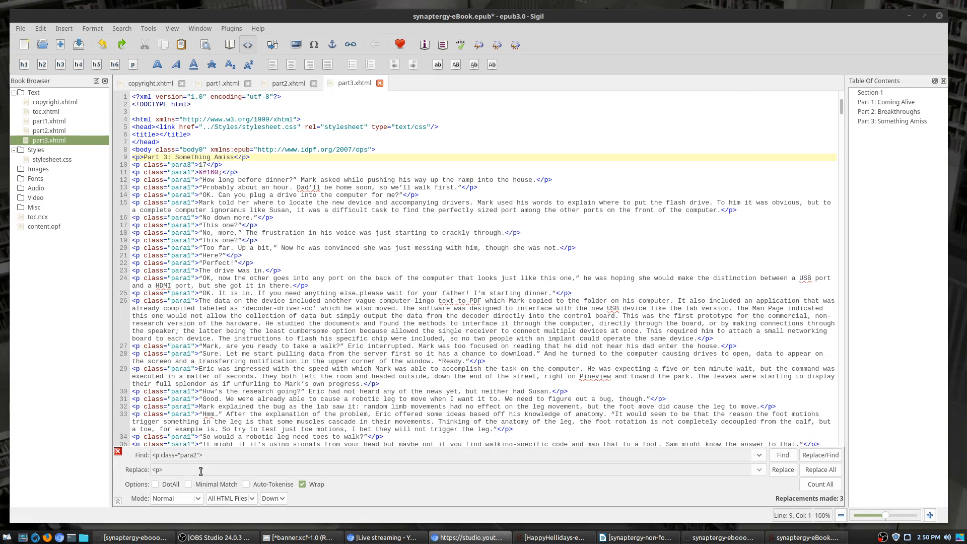
click(196, 456)
key(BackSpace)
text(3)
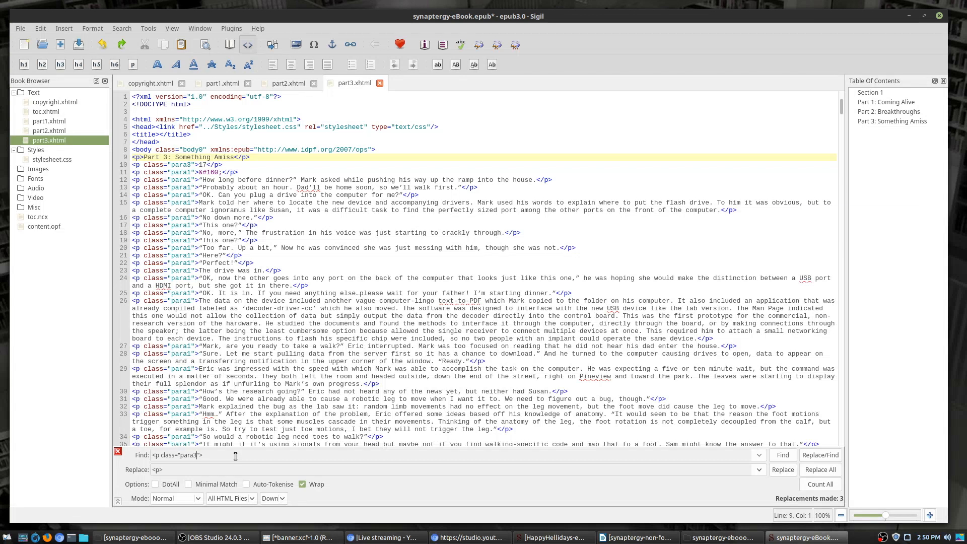
click(827, 469)
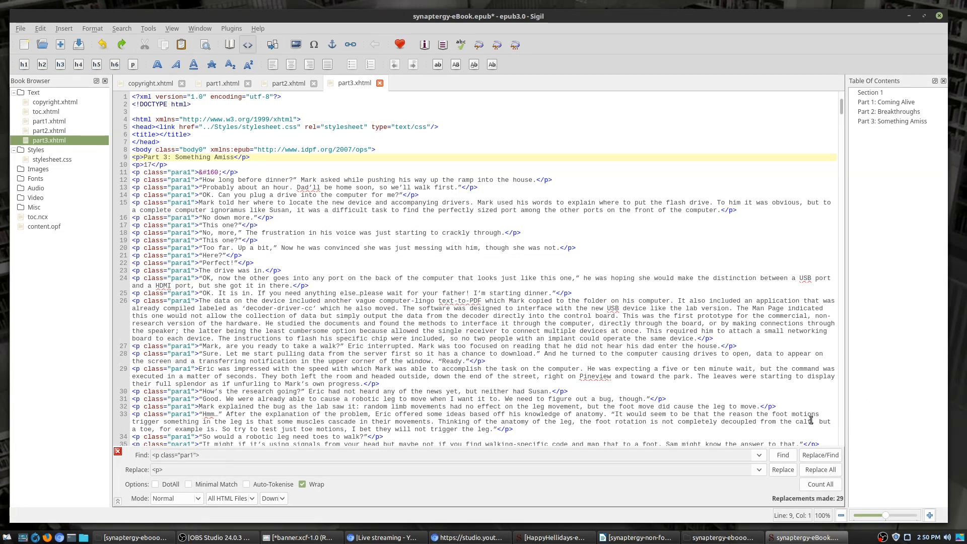
Step: Replace every <p class="para1"> tag with plain <p>, making 1819 replacements
click(811, 470)
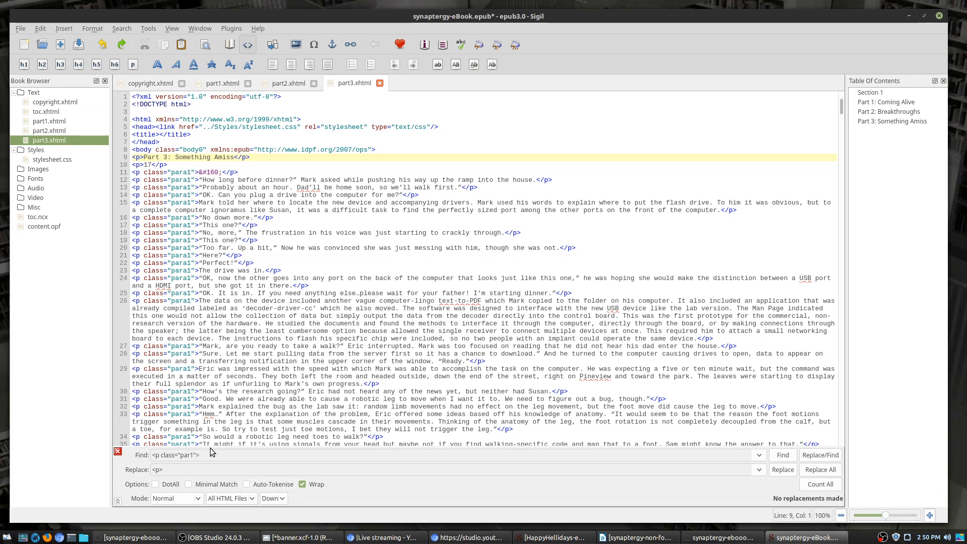
text(a)
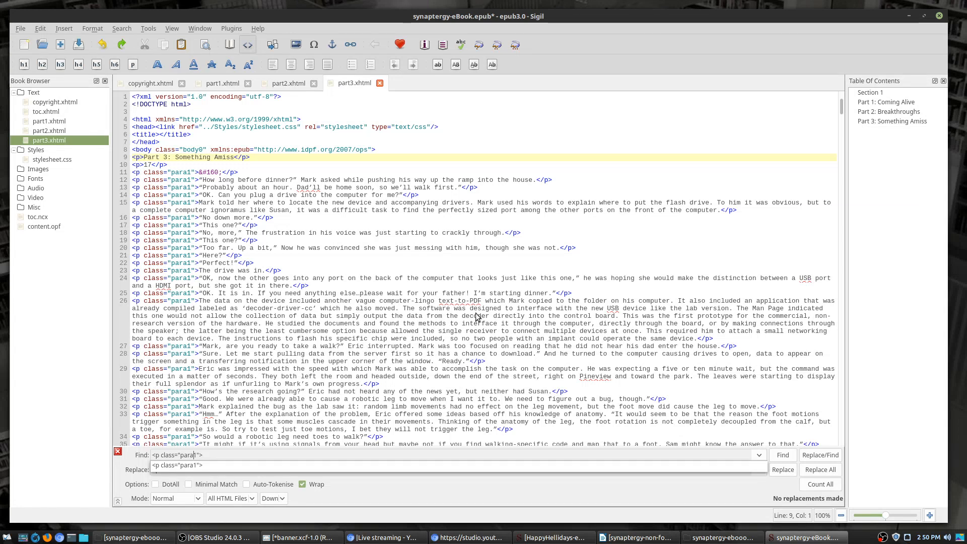
click(819, 469)
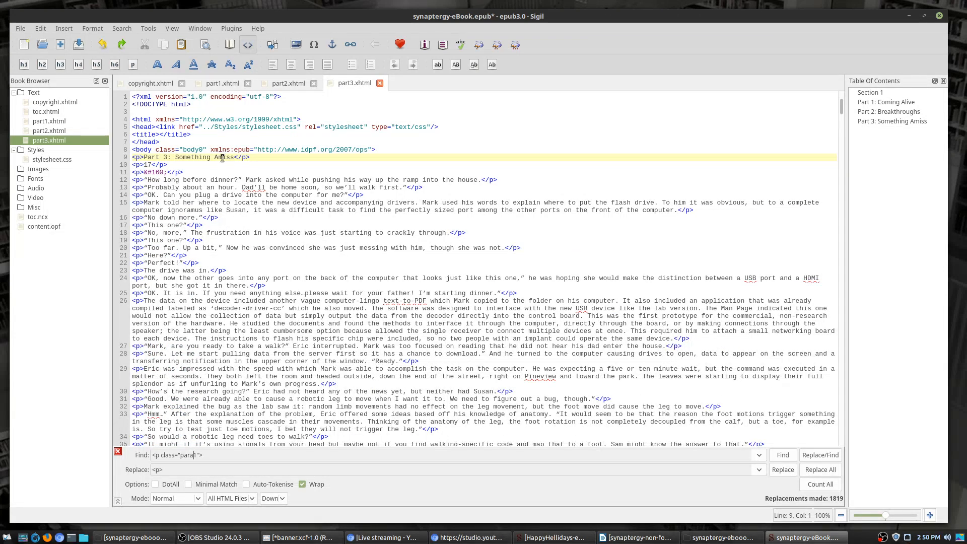
click(194, 149)
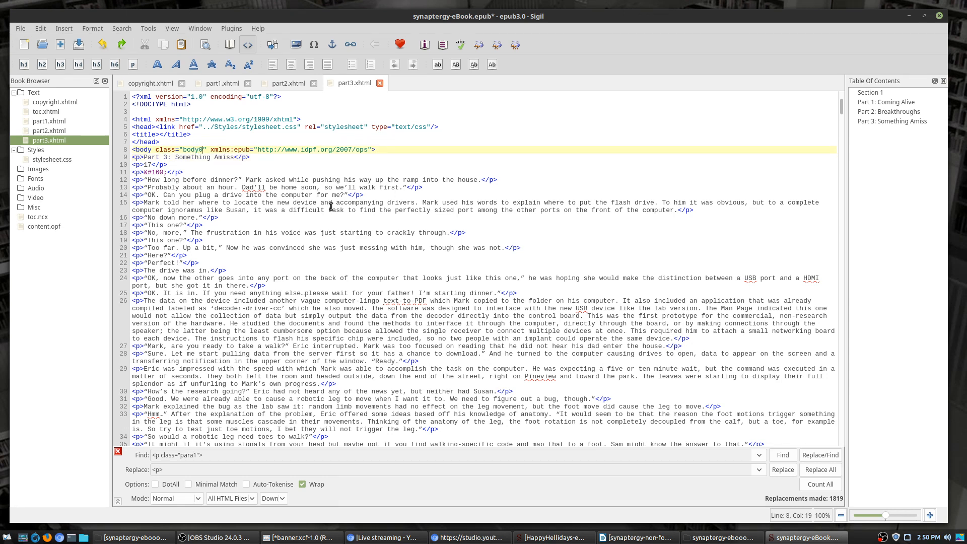
Step: Remove class="body0" from part3's body tag and delete its six trailing empty <p>&#160;</p> paragraphs
key(BackSpace)
key(BackSpace)
key(BackSpace)
key(BackSpace)
key(BackSpace)
key(BackSpace)
key(BackSpace)
key(BackSpace)
key(BackSpace)
key(BackSpace)
key(BackSpace)
key(BackSpace)
key(BackSpace)
key(BackSpace)
key(BackSpace)
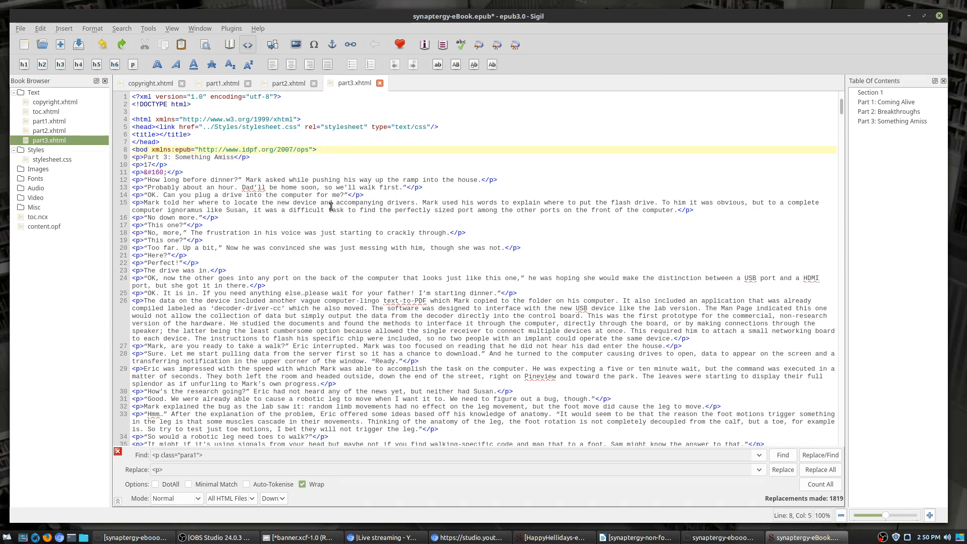
text(y)
scroll(352, 222, down, 10)
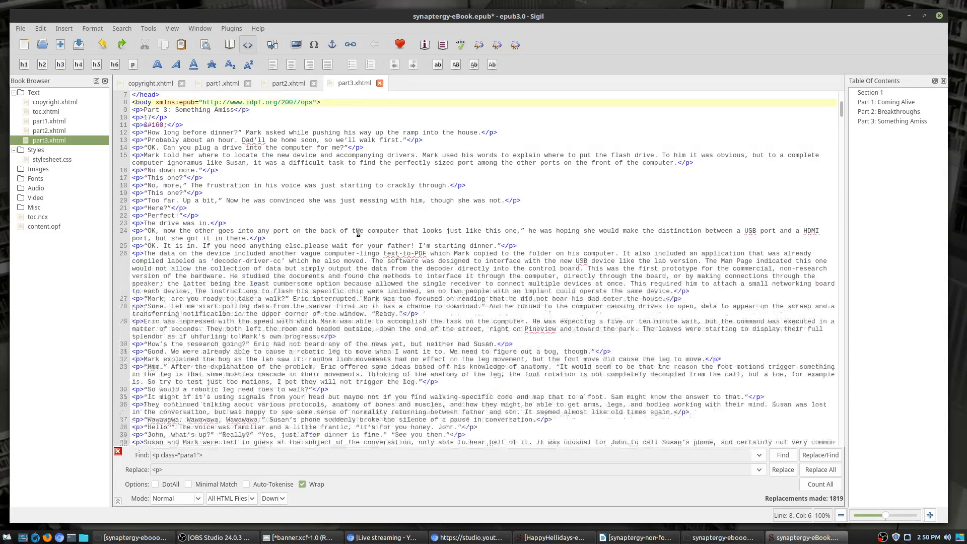
scroll(360, 234, down, 15)
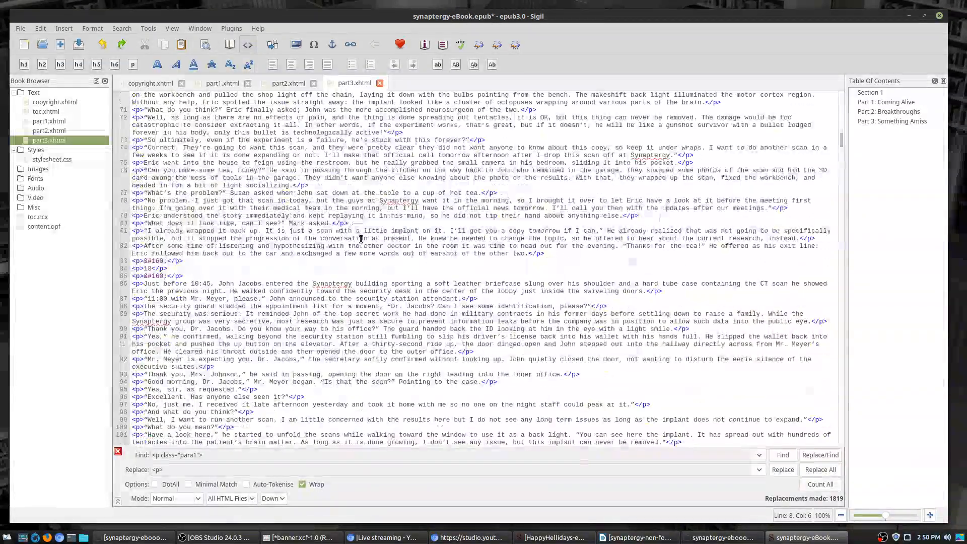
scroll(360, 238, down, 6)
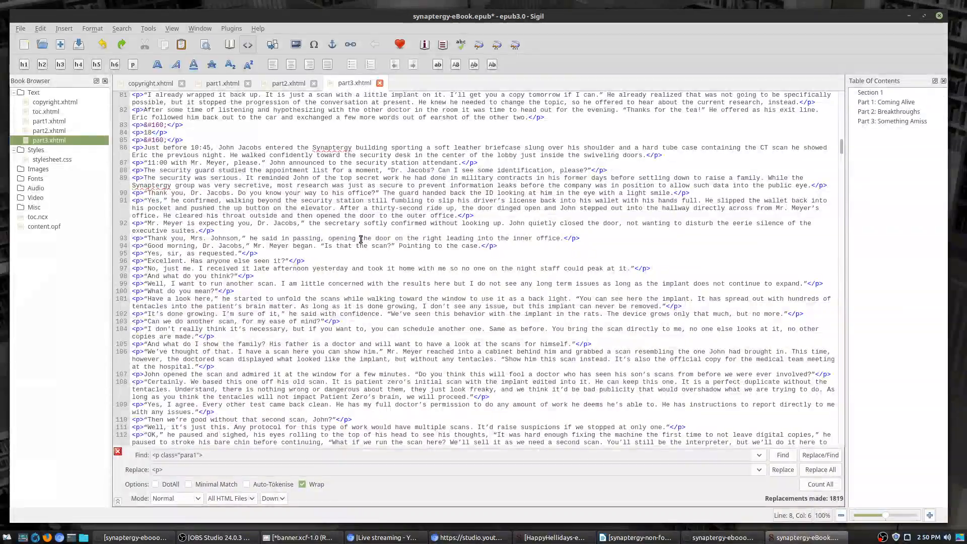
scroll(361, 239, down, 9)
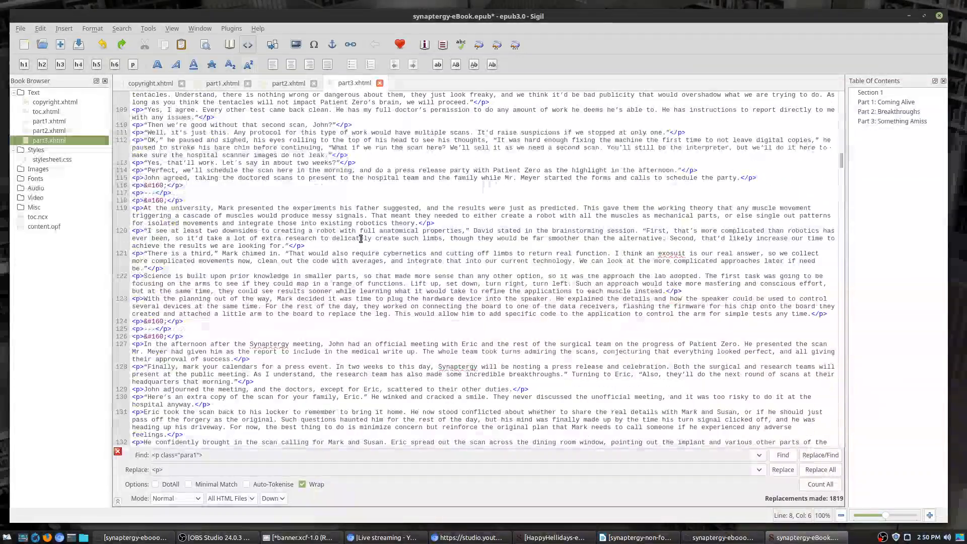
scroll(361, 238, down, 8)
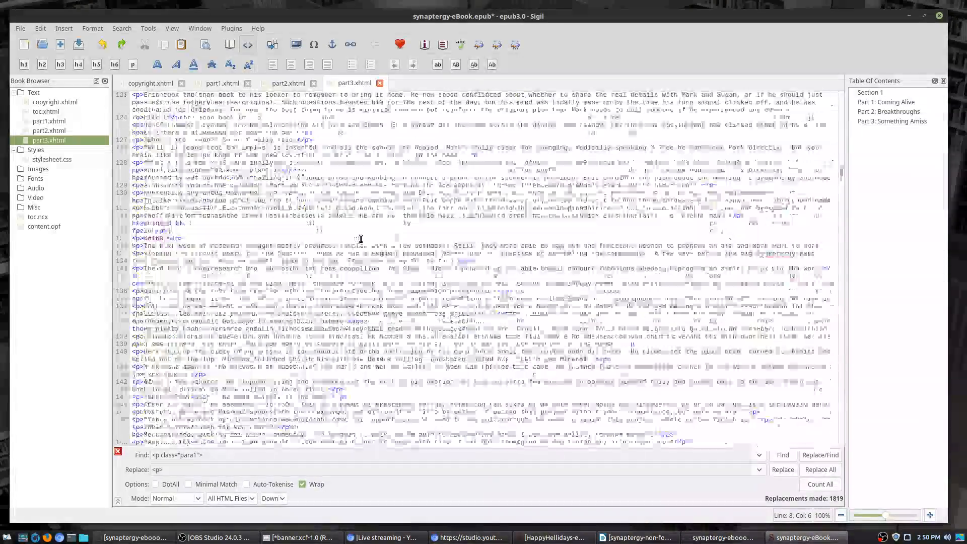
scroll(360, 238, down, 10)
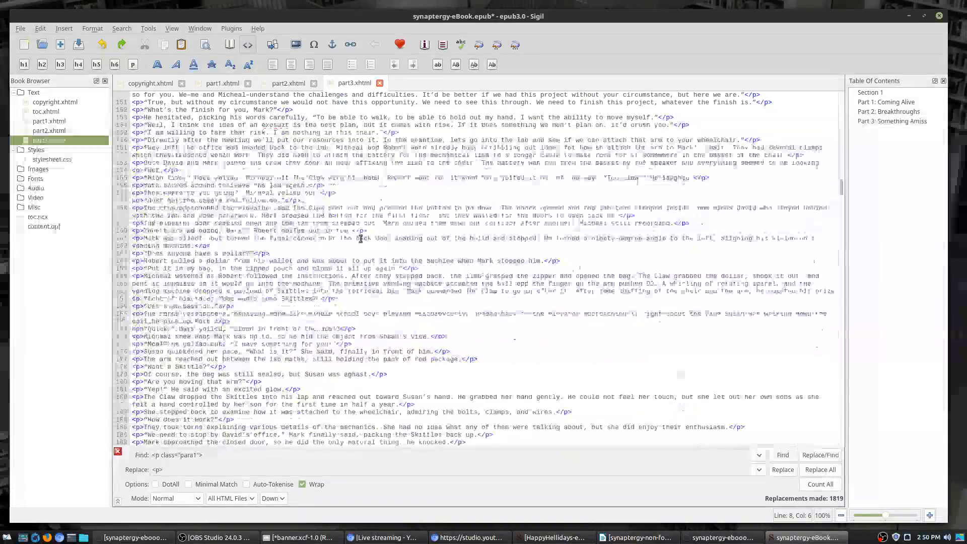
scroll(363, 244, down, 12)
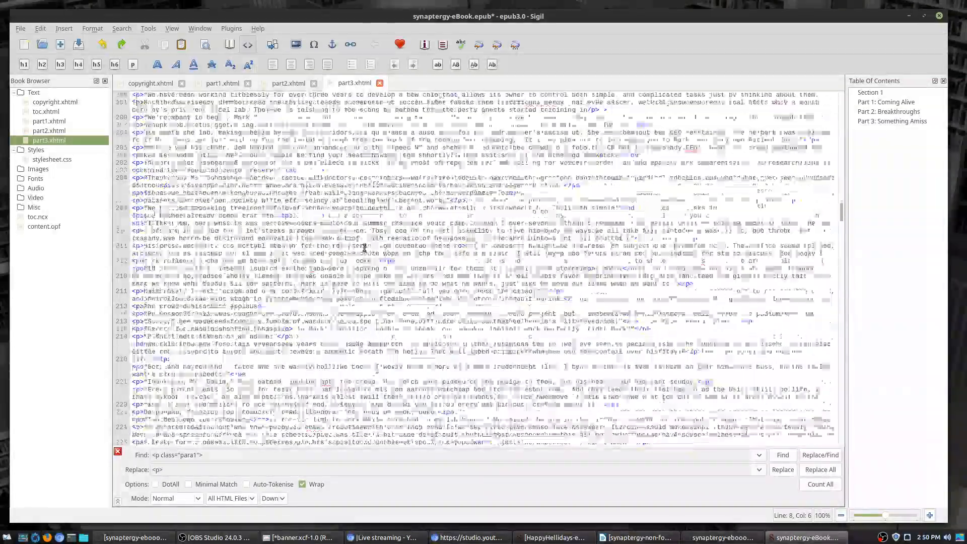
scroll(393, 287, down, 10)
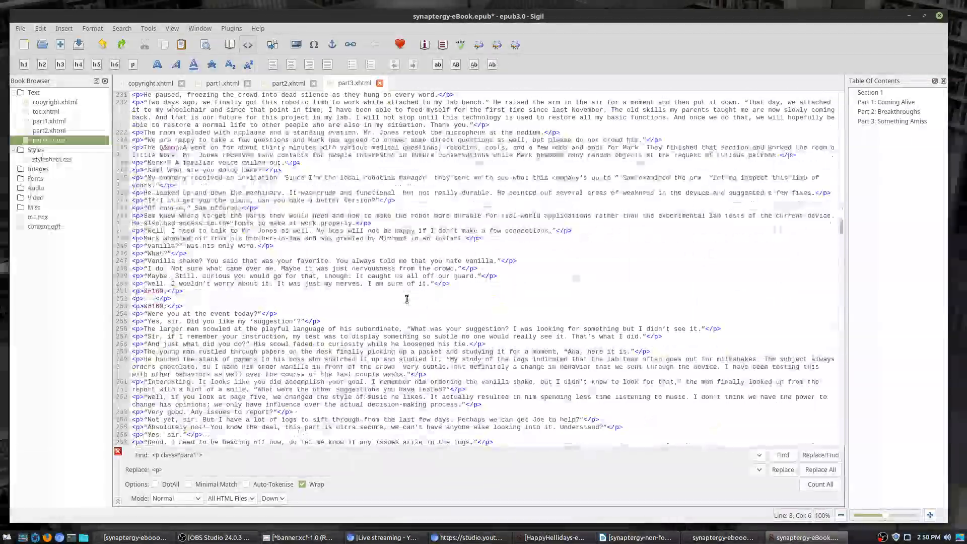
scroll(409, 302, down, 12)
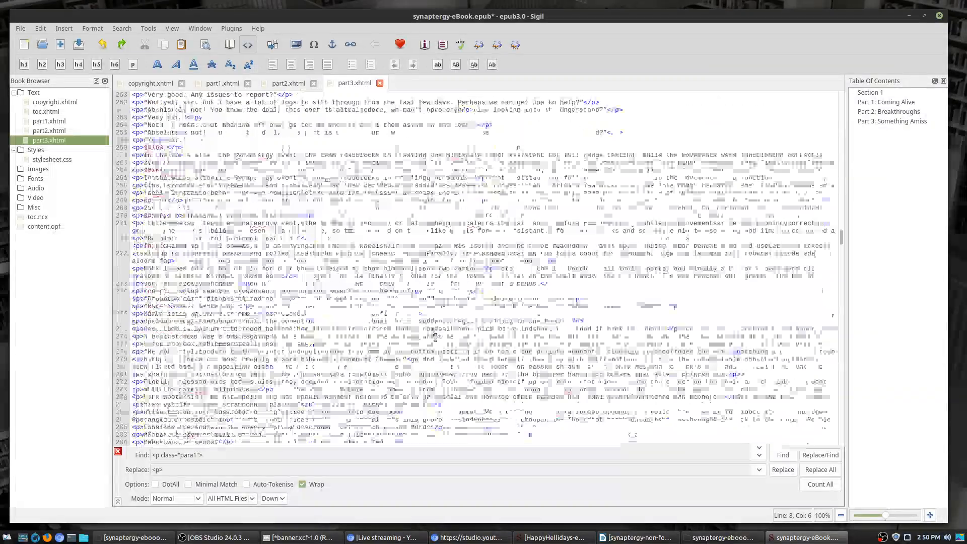
scroll(800, 382, down, 17)
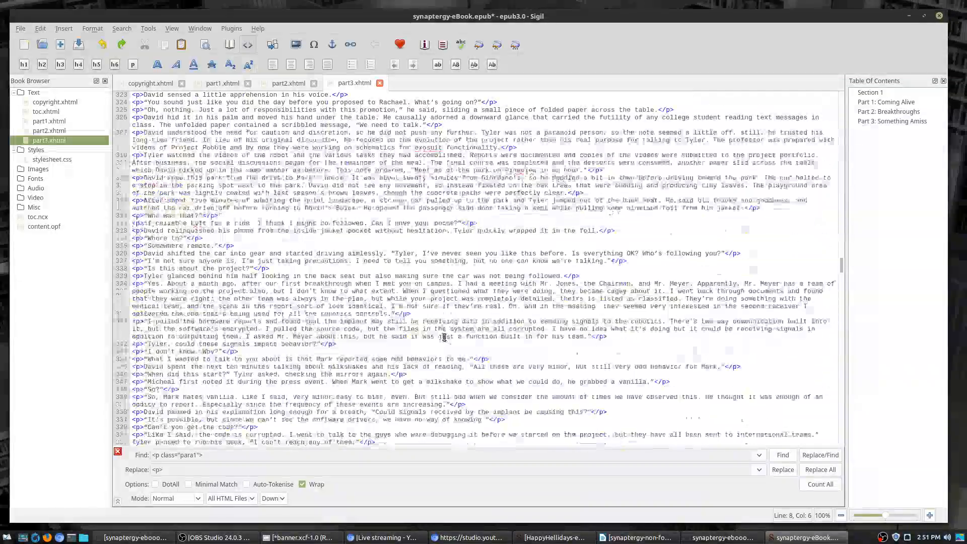
drag(841, 276, 871, 463)
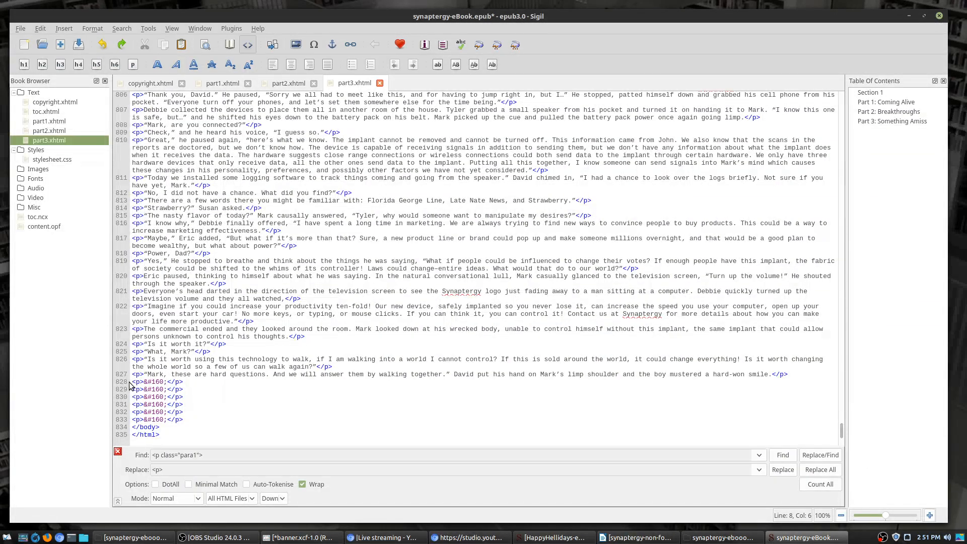
drag(131, 383, 199, 419)
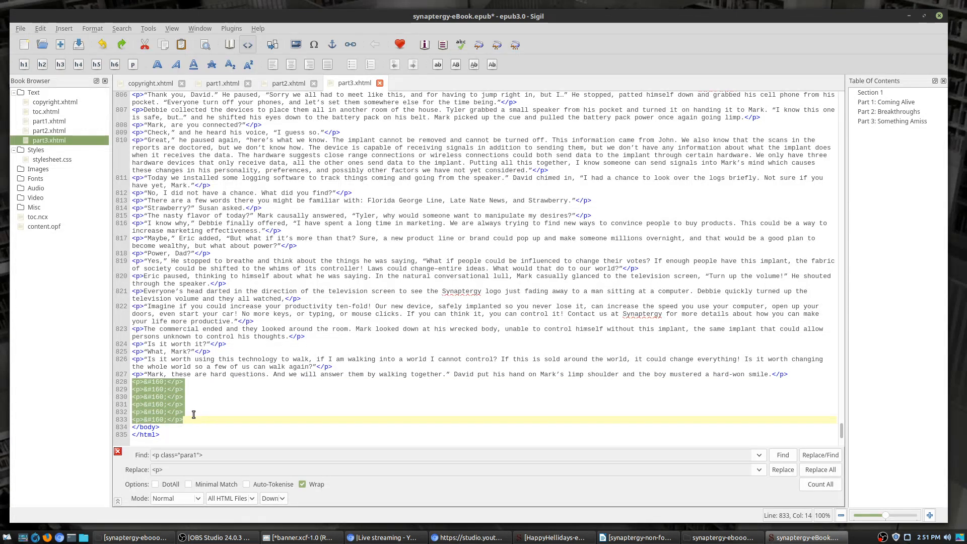
key(Delete)
Step: Delete class="body0" from the body tags of part2.xhtml and part1.xhtml
scroll(312, 346, up, 15)
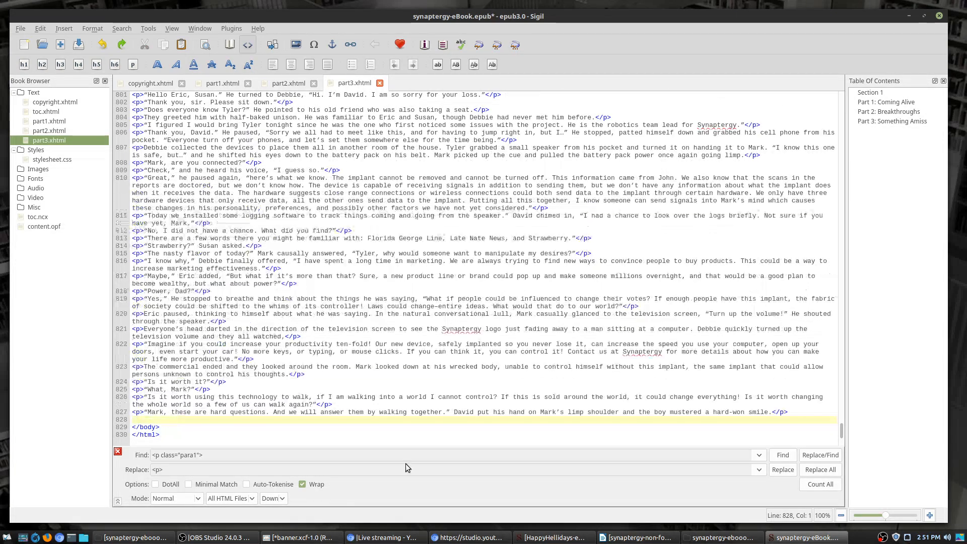
scroll(313, 345, up, 16)
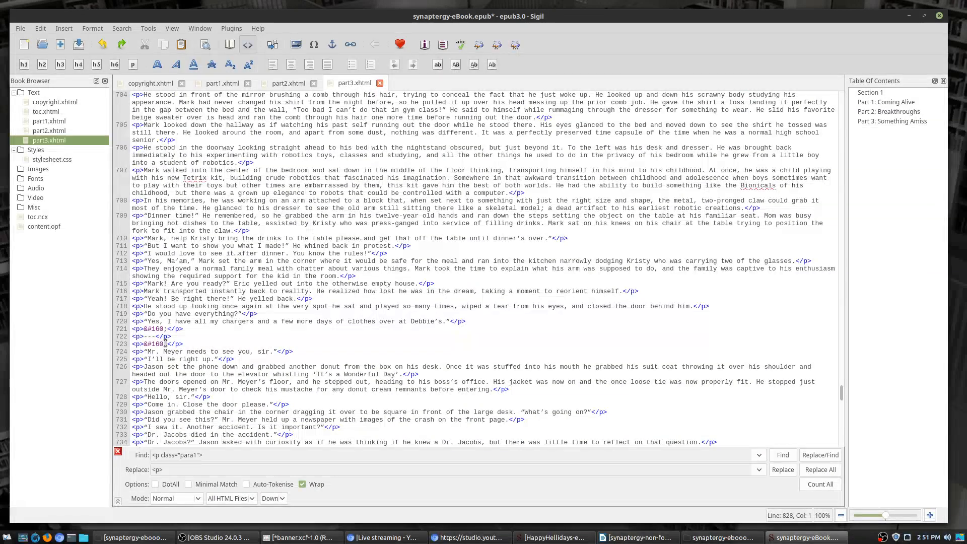
click(289, 83)
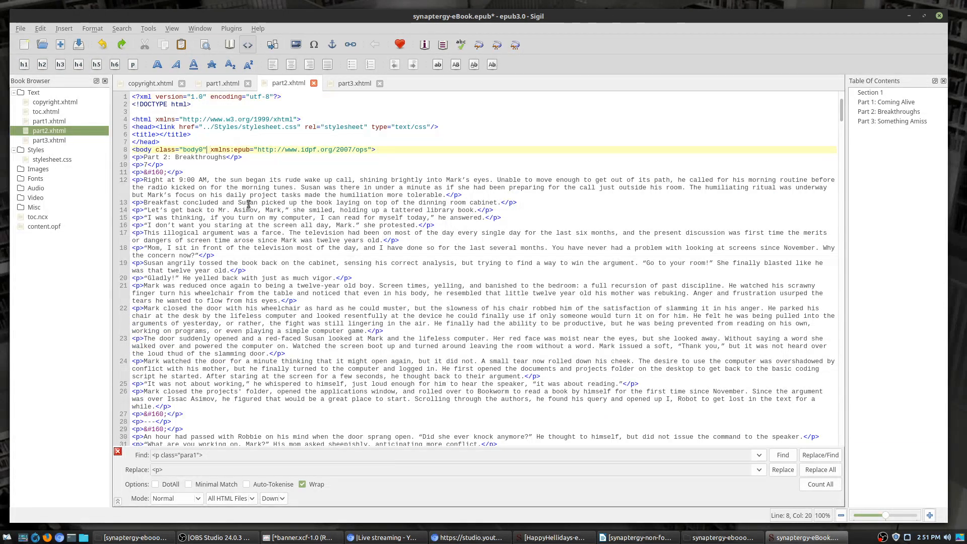
click(207, 150)
key(BackSpace)
key(BackSpace)
key(BackSpace)
key(BackSpace)
key(BackSpace)
key(BackSpace)
key(BackSpace)
key(BackSpace)
key(BackSpace)
key(BackSpace)
key(BackSpace)
key(BackSpace)
key(BackSpace)
key(BackSpace)
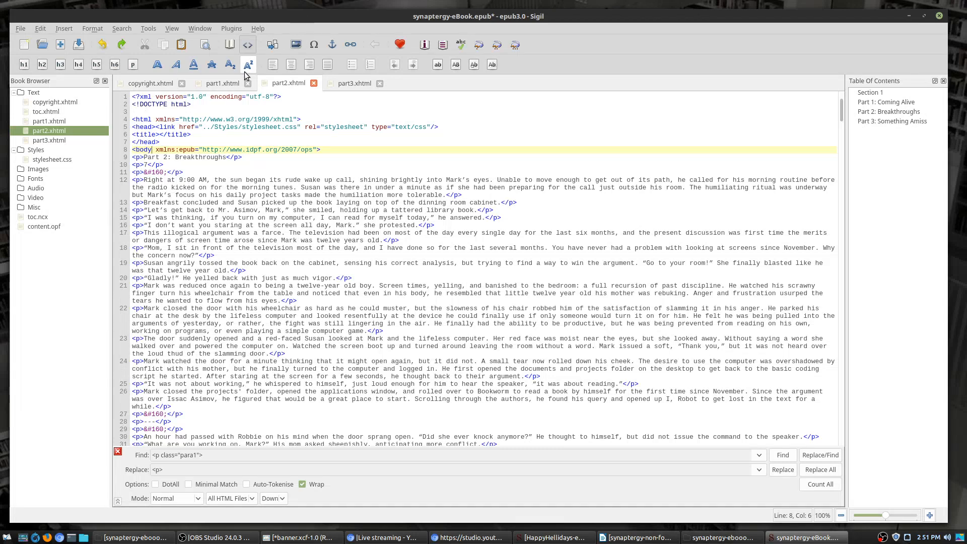
click(225, 84)
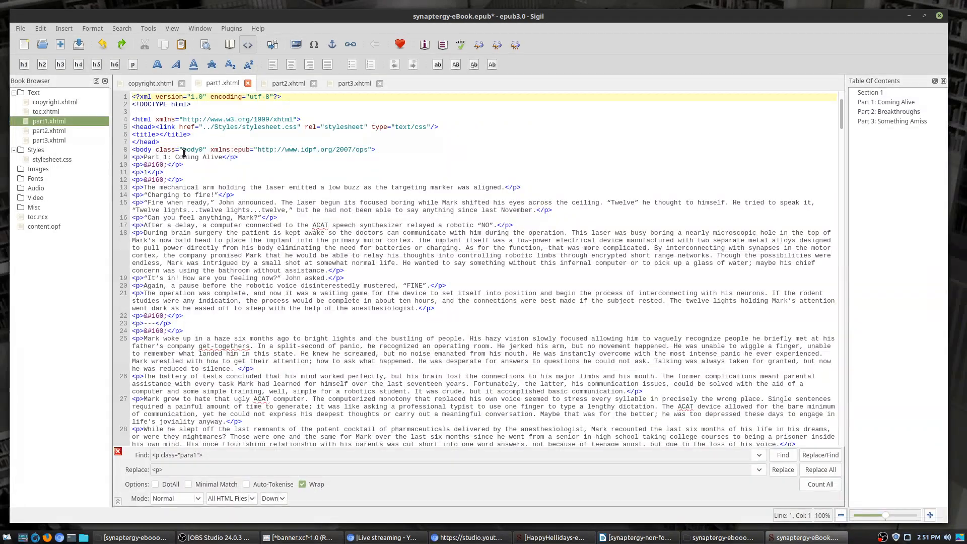
click(206, 150)
key(BackSpace)
key(BackSpace)
key(BackSpace)
key(BackSpace)
key(BackSpace)
key(BackSpace)
key(BackSpace)
key(BackSpace)
key(BackSpace)
key(BackSpace)
key(BackSpace)
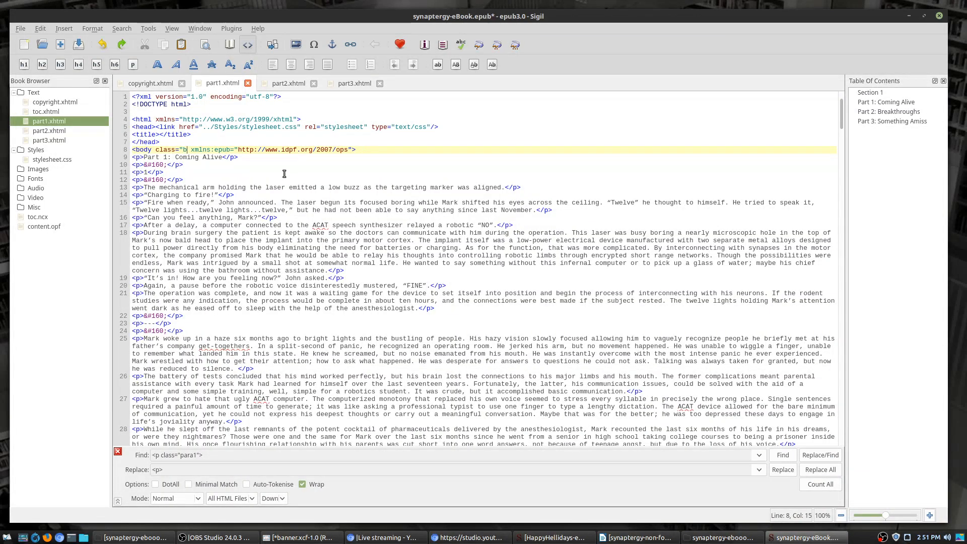
key(BackSpace)
key(BackSpace)
key(BackSpace)
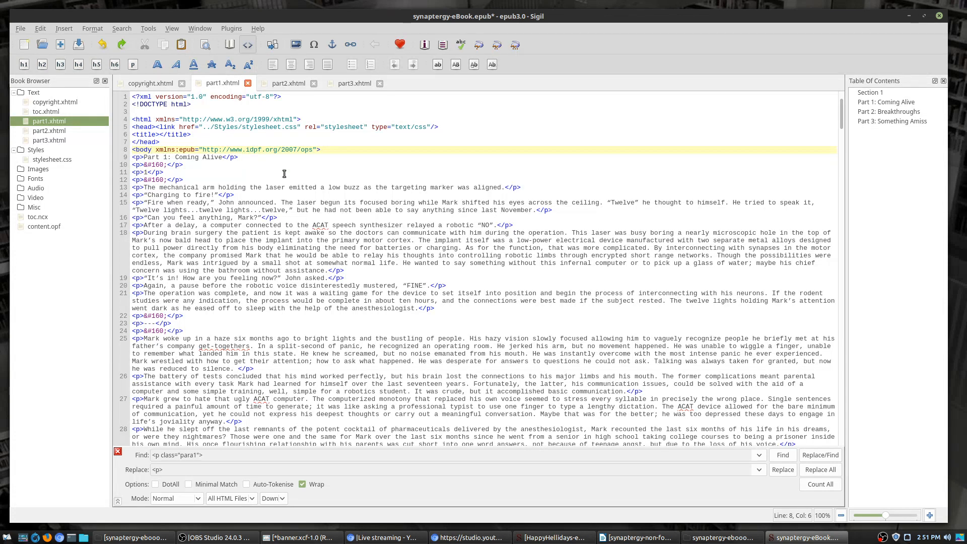
click(151, 84)
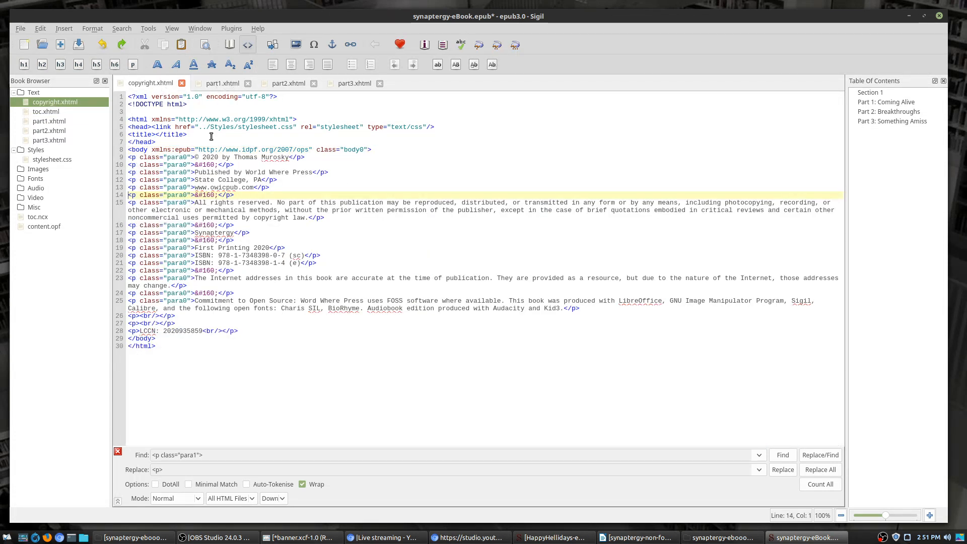
Step: Replace every para0 paragraph tag with plain <p> book-wide (17 replacements), then return to part1.xhtml
click(193, 158)
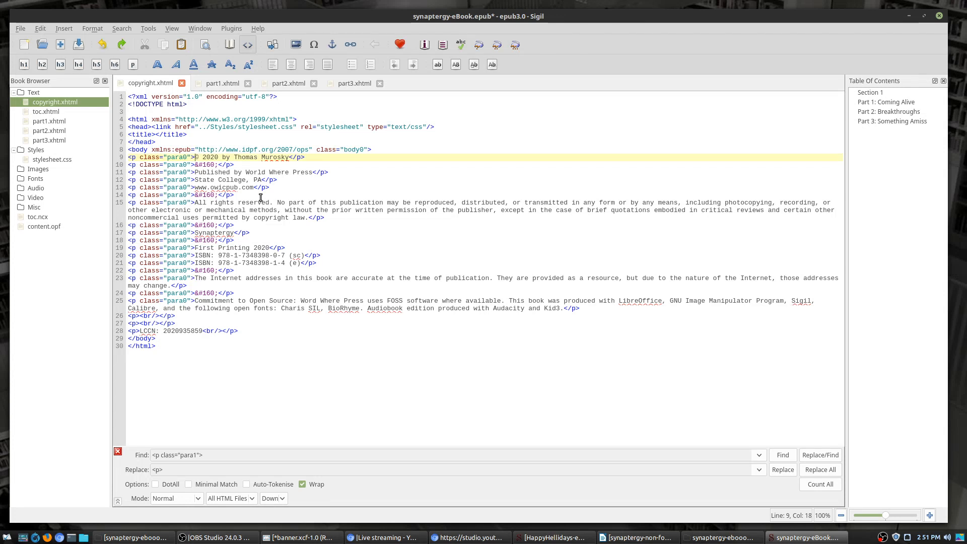
key(shift+Left)
key(shift+Left)
key(shift+Left)
key(shift+Left)
key(shift+Left)
key(shift+Left)
key(shift+Left)
key(shift+Left)
key(shift+Left)
key(shift+Left)
key(shift+Left)
key(shift+Left)
key(shift+Left)
key(shift+Left)
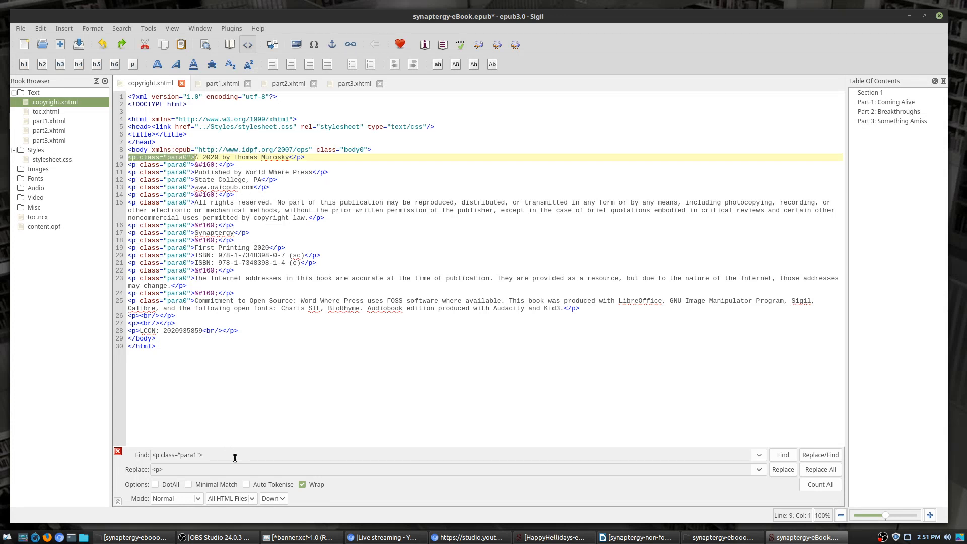
drag(235, 458, 58, 422)
text(<p class="para0">)
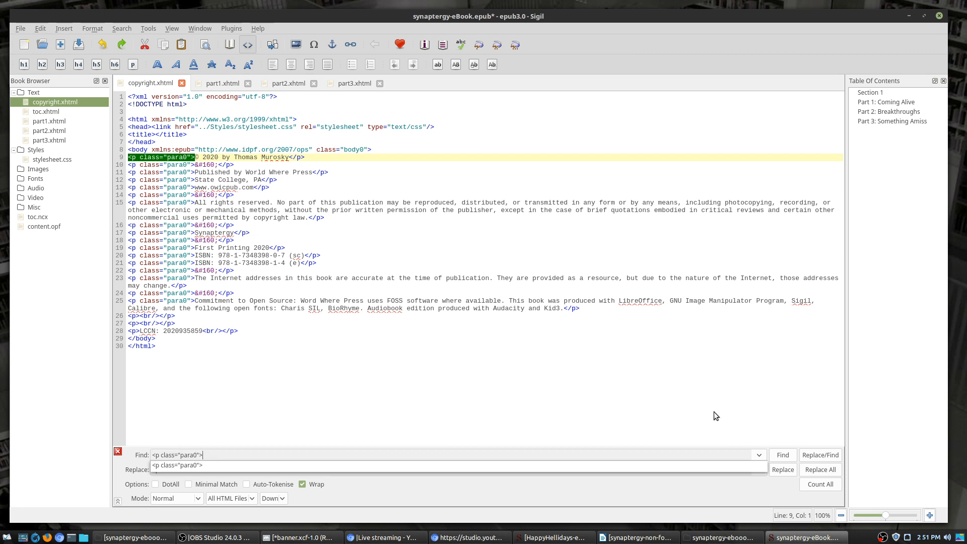
click(828, 473)
click(820, 470)
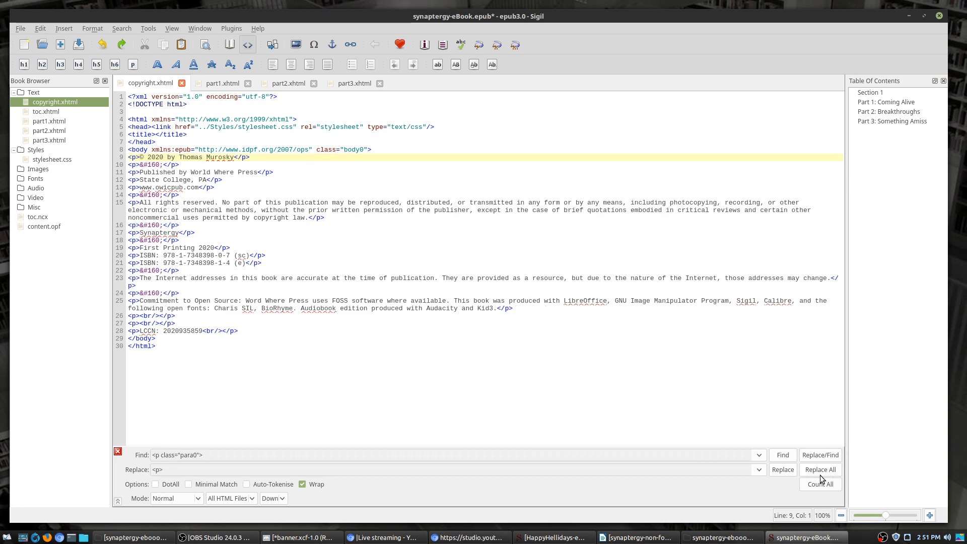
click(215, 86)
scroll(510, 213, down, 15)
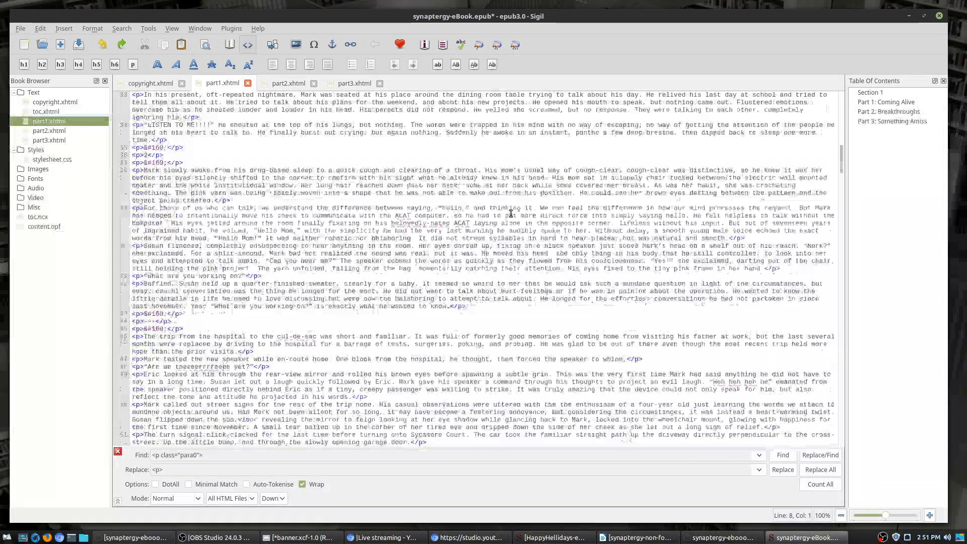
click(231, 45)
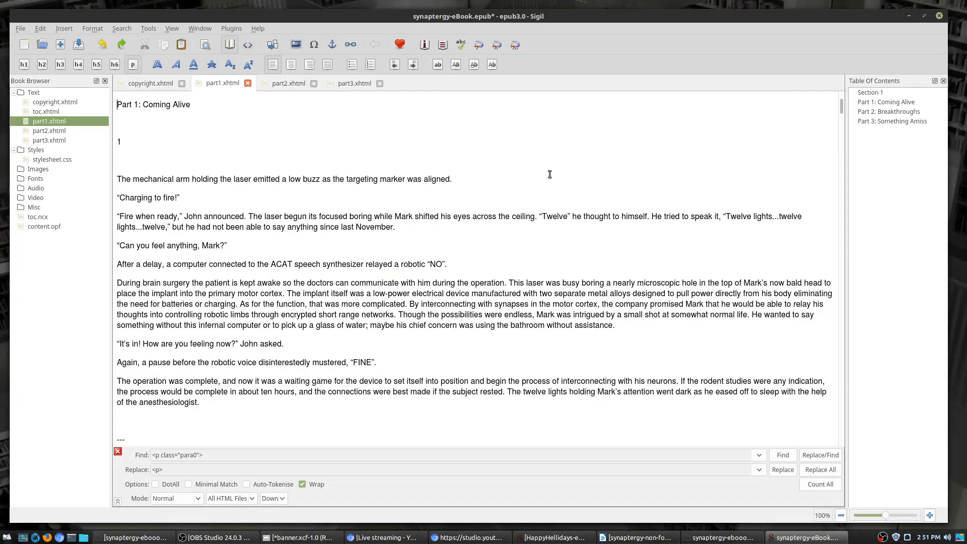
scroll(549, 176, down, 5)
scroll(549, 176, down, 15)
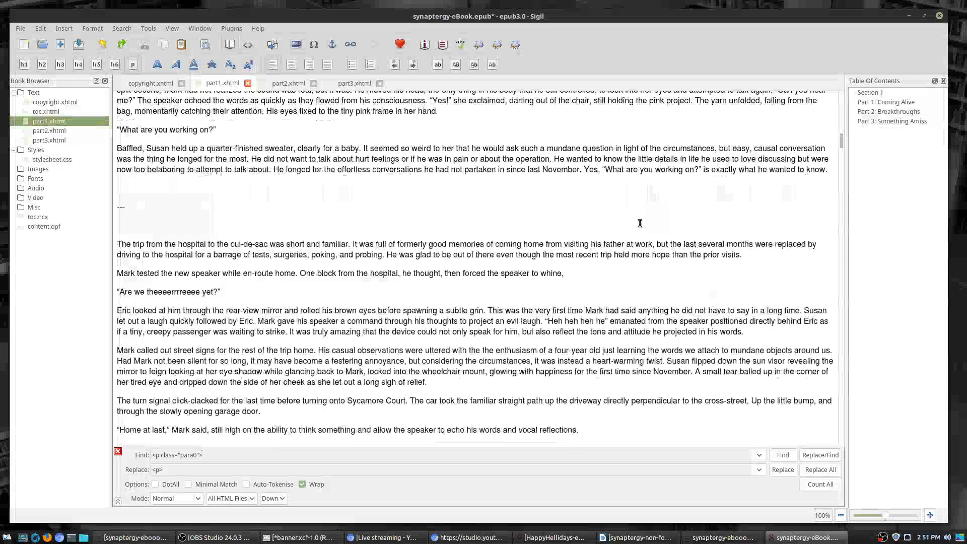
scroll(289, 104, down, 15)
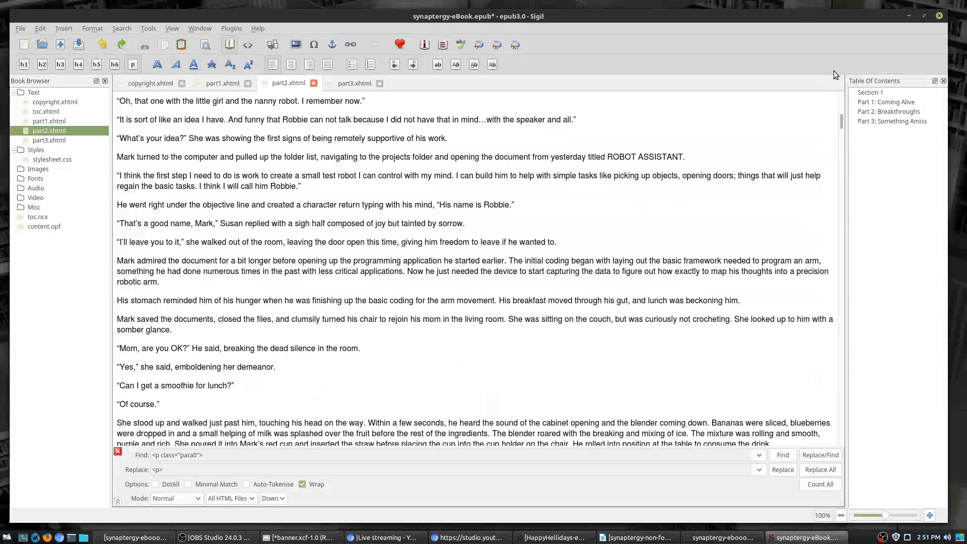
scroll(752, 154, down, 10)
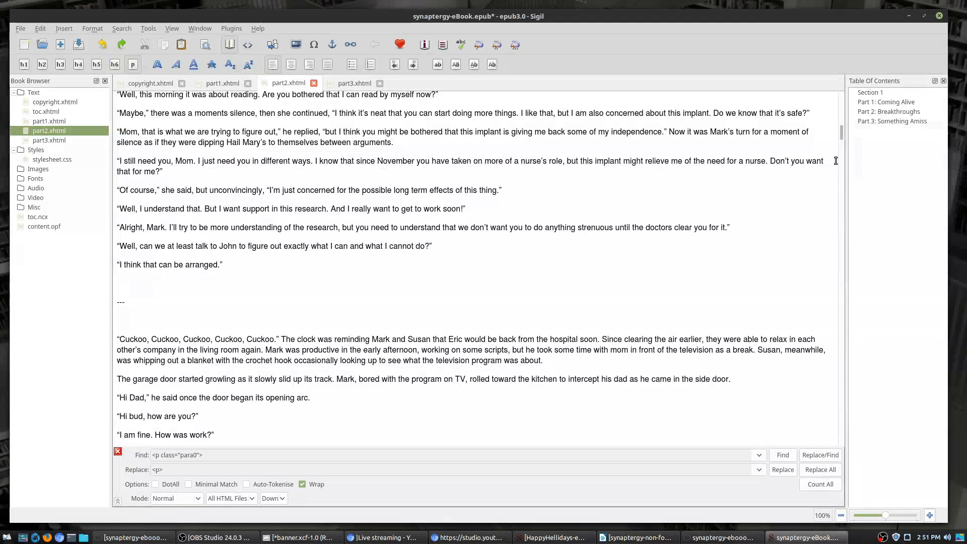
drag(841, 133, 864, 53)
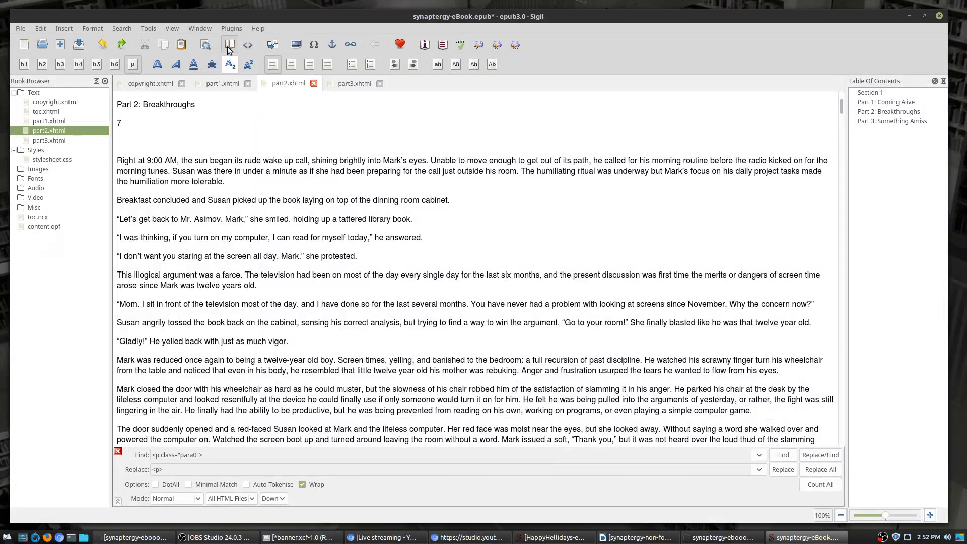
click(249, 44)
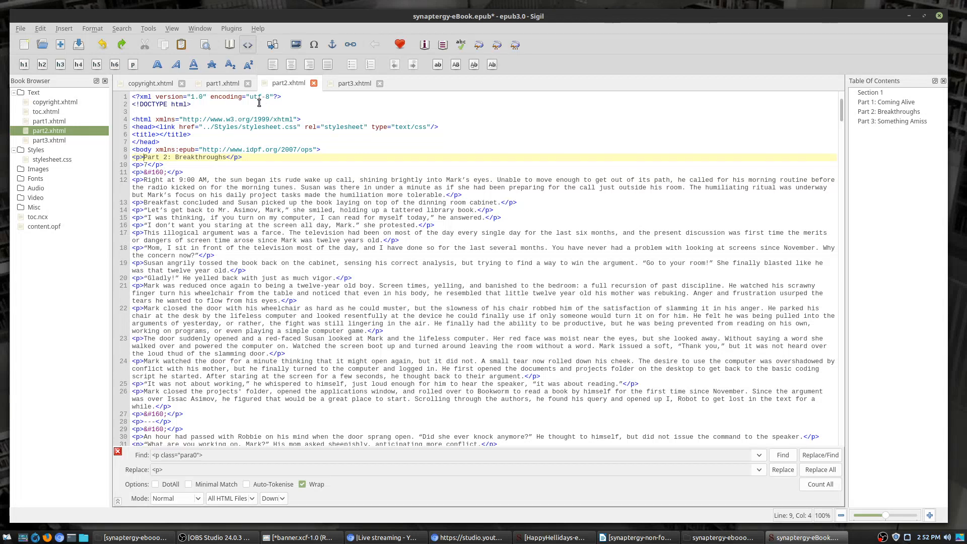
click(267, 149)
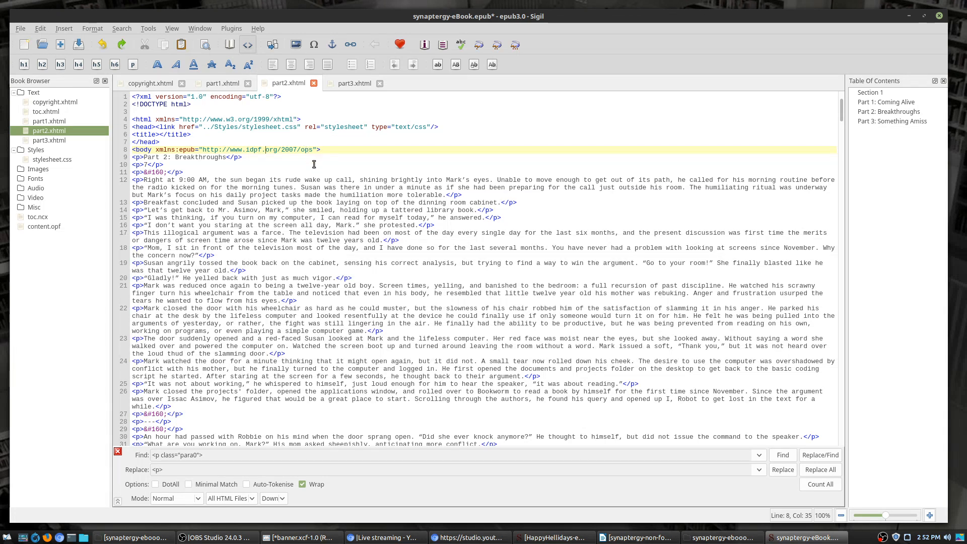
click(218, 86)
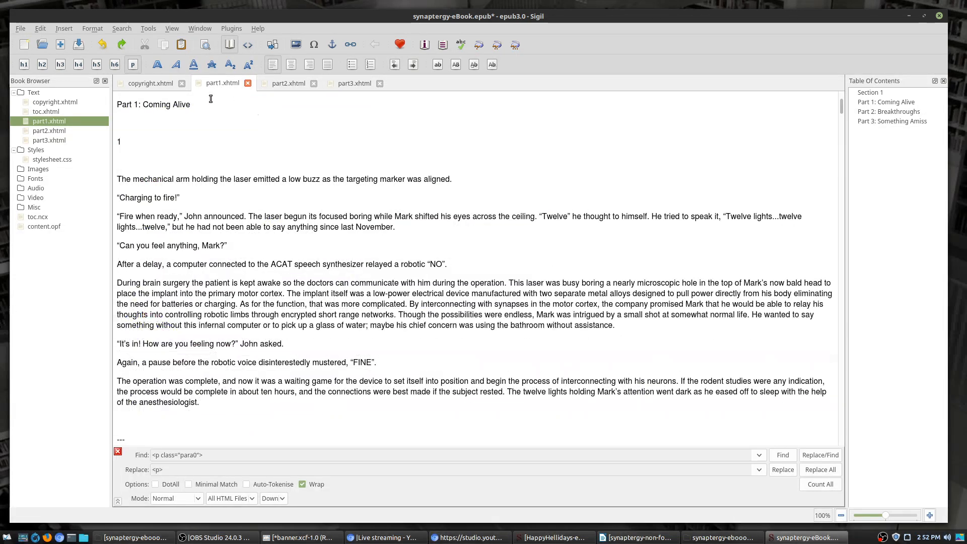
click(247, 44)
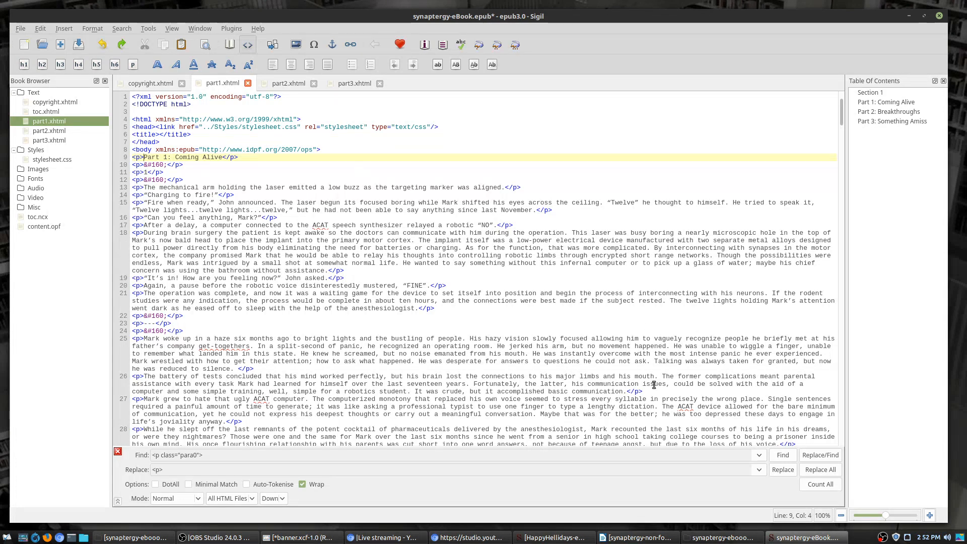
click(554, 537)
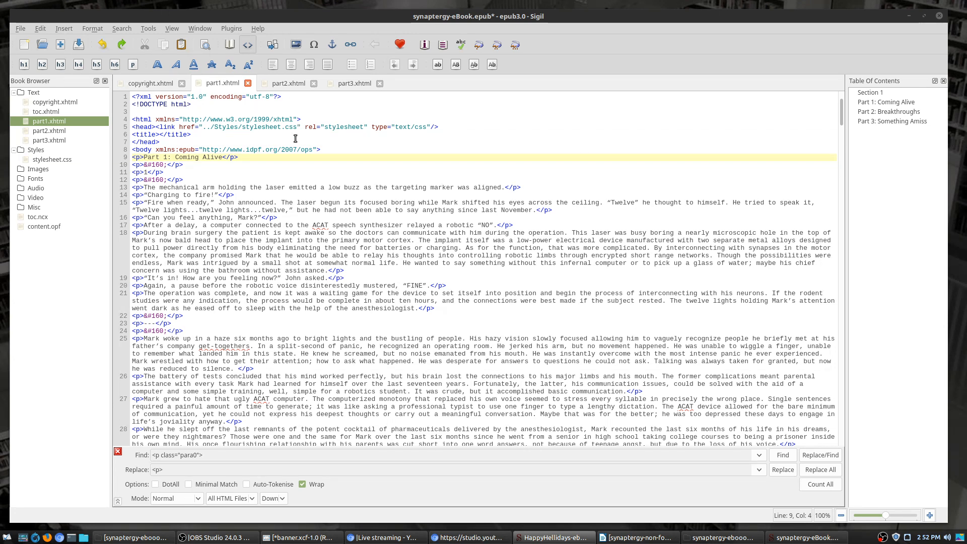
click(305, 150)
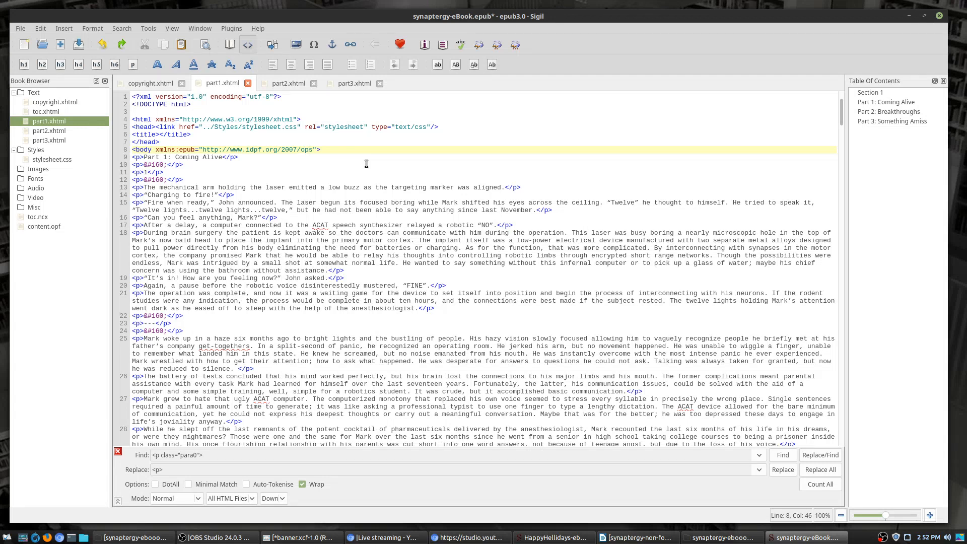
key(ctrl+shift+Left)
key(ctrl+shift+Left)
key(ctrl+shift+Left)
key(ctrl+shift+Left)
key(ctrl+shift+Left)
key(ctrl+shift+Left)
key(ctrl+shift+Left)
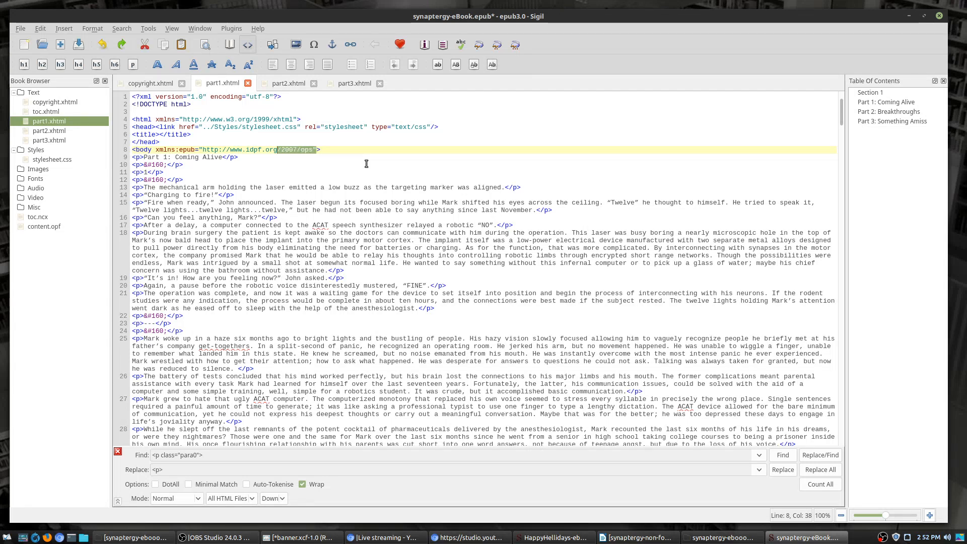
key(ctrl+shift+Left)
key(ctrl+shift+Left)
key(ctrl+shift+Left)
key(ctrl+shift+Left)
key(ctrl+shift+Left)
key(ctrl+shift+Left)
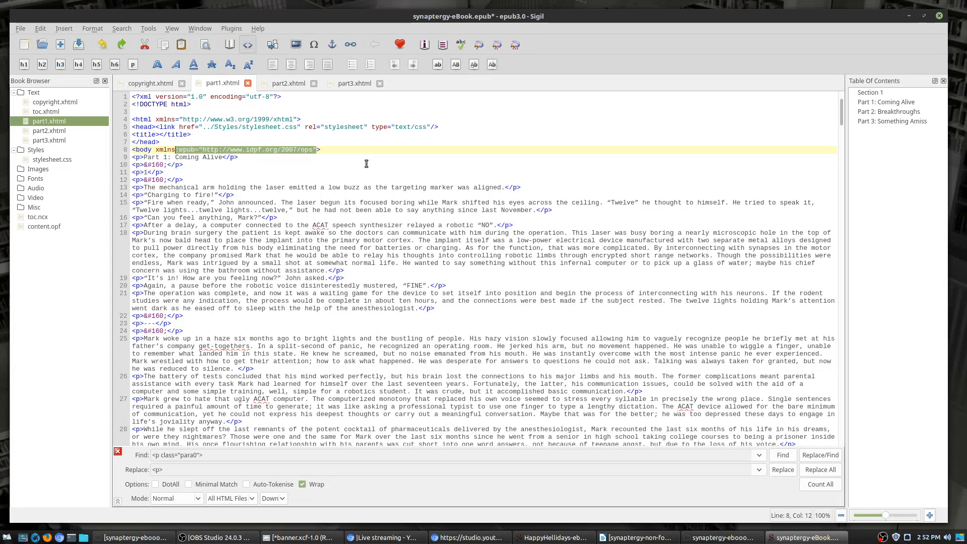
key(ctrl+shift+Right)
key(shift+Left)
key(ctrl+f)
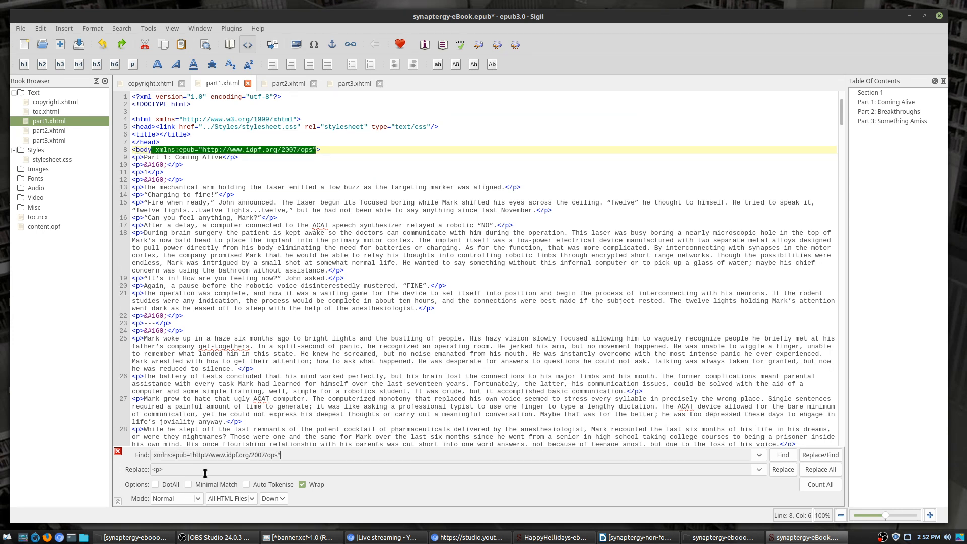
key(Tab)
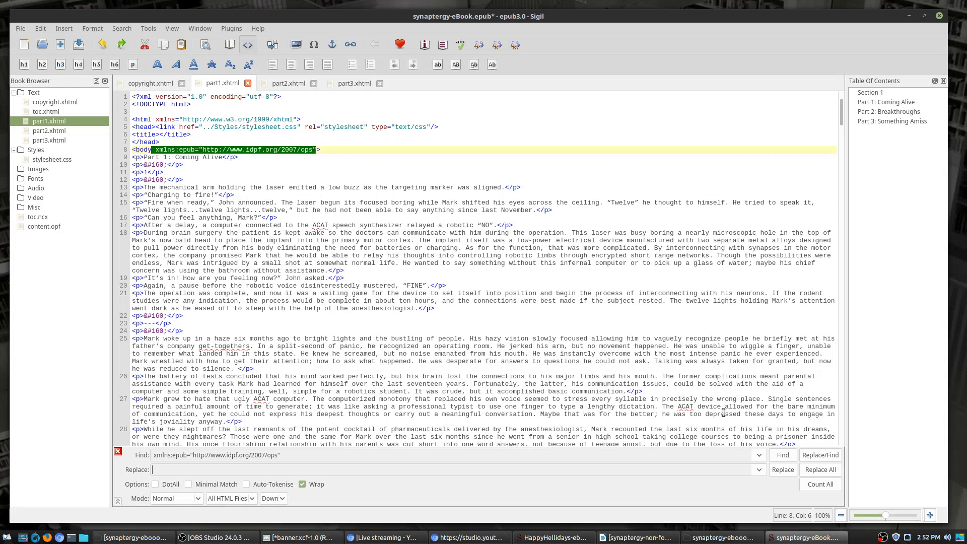
click(820, 470)
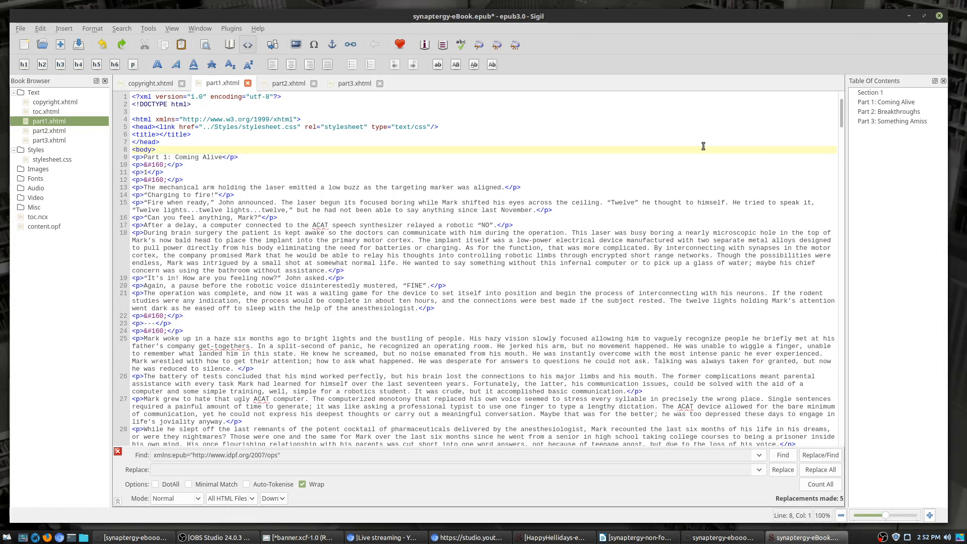
click(159, 158)
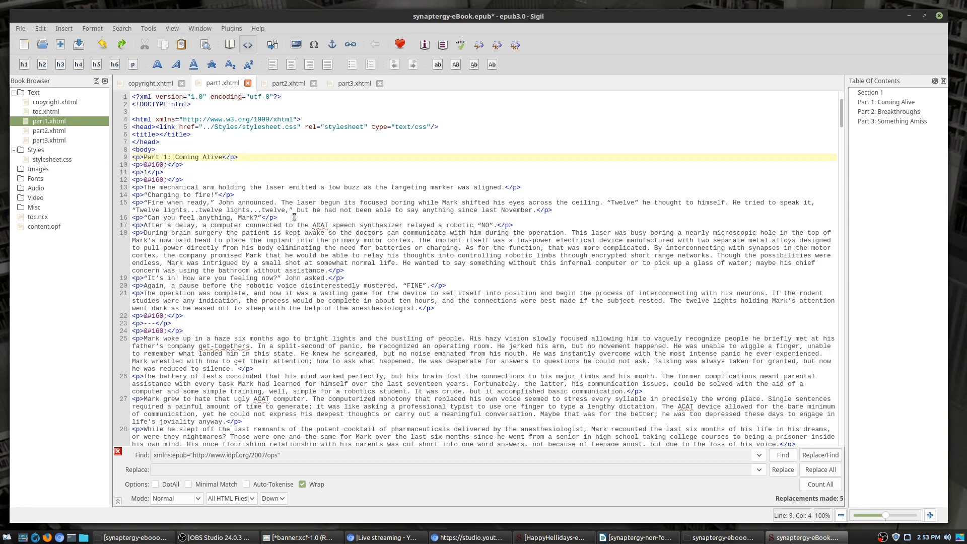
Step: Change the Part 1 and Part 2 title lines from <p> to <h1> tags
key(BackSpace)
text(h1)
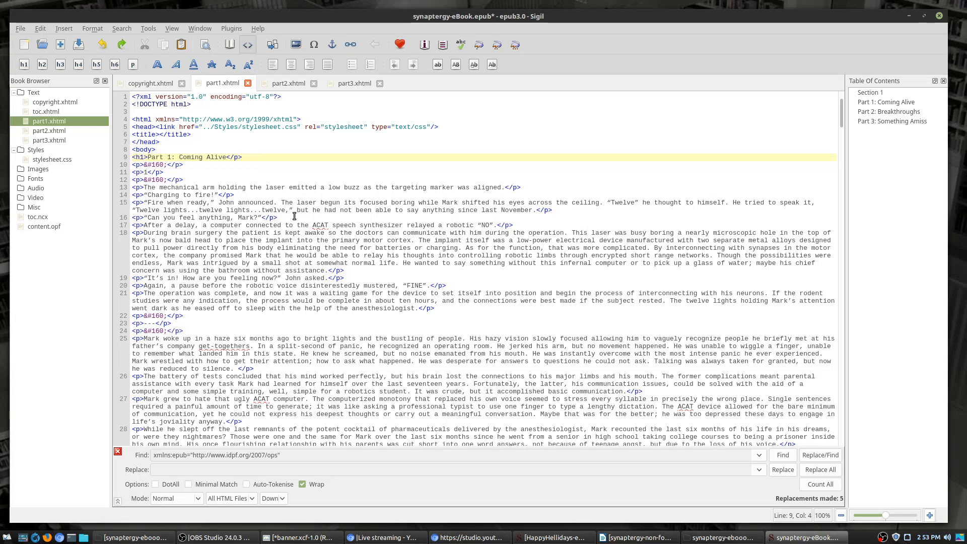
click(239, 156)
click(288, 84)
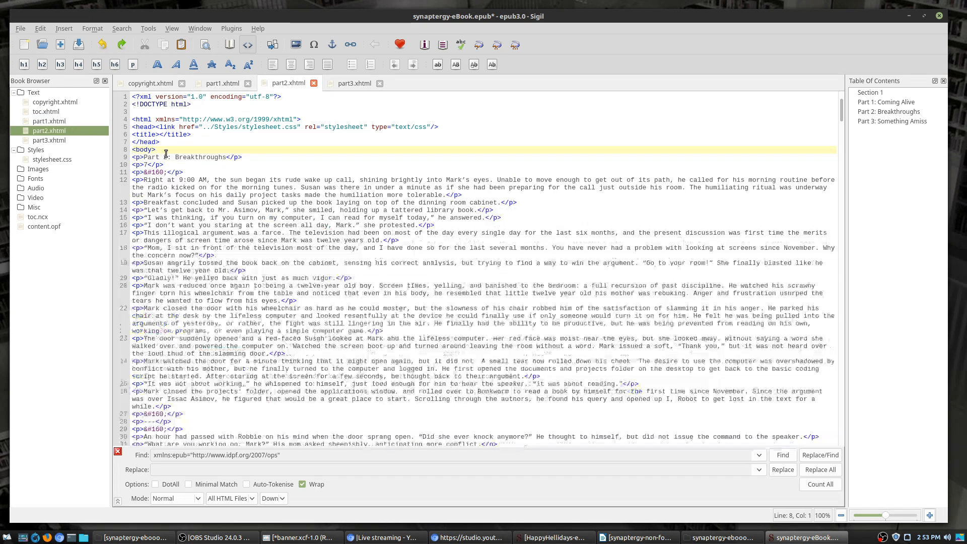
click(140, 158)
key(BackSpace)
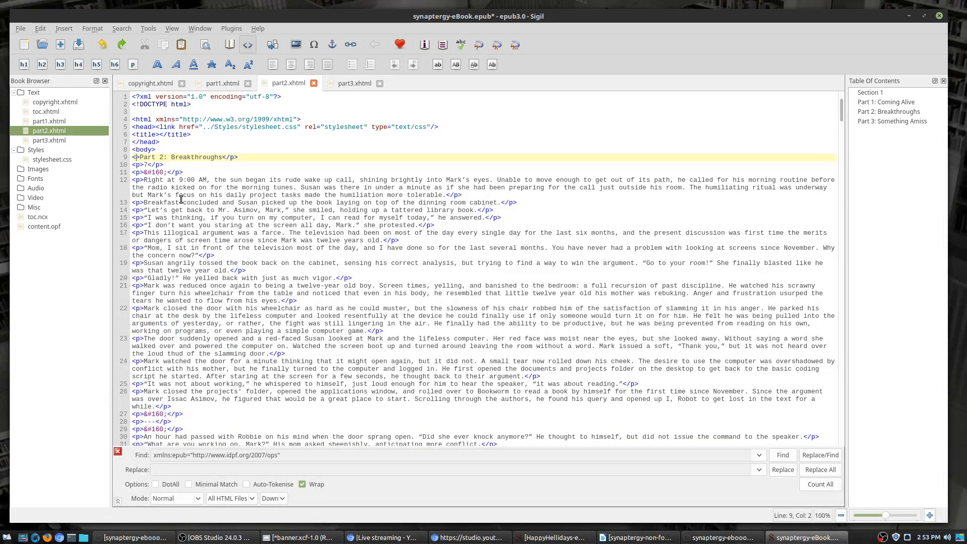
text(h1)
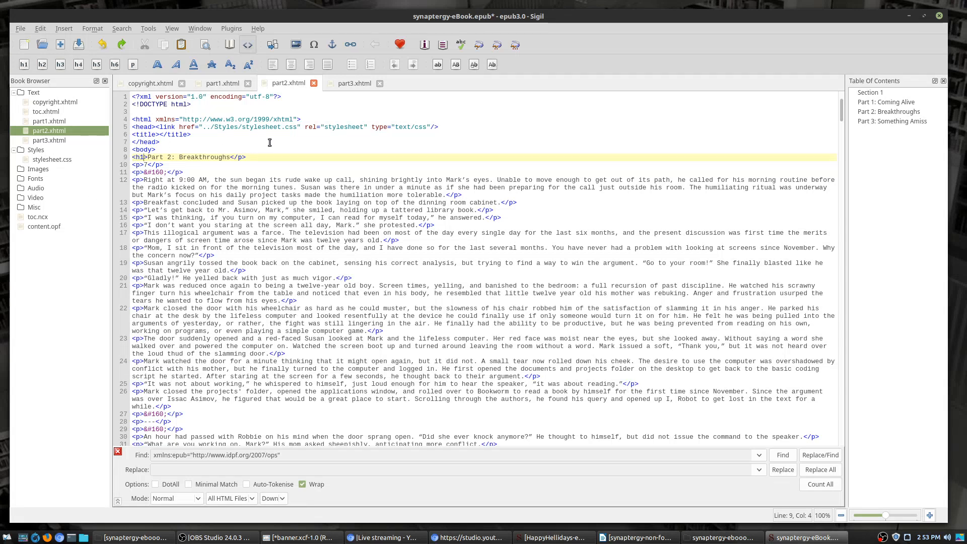
click(244, 158)
text(h1)
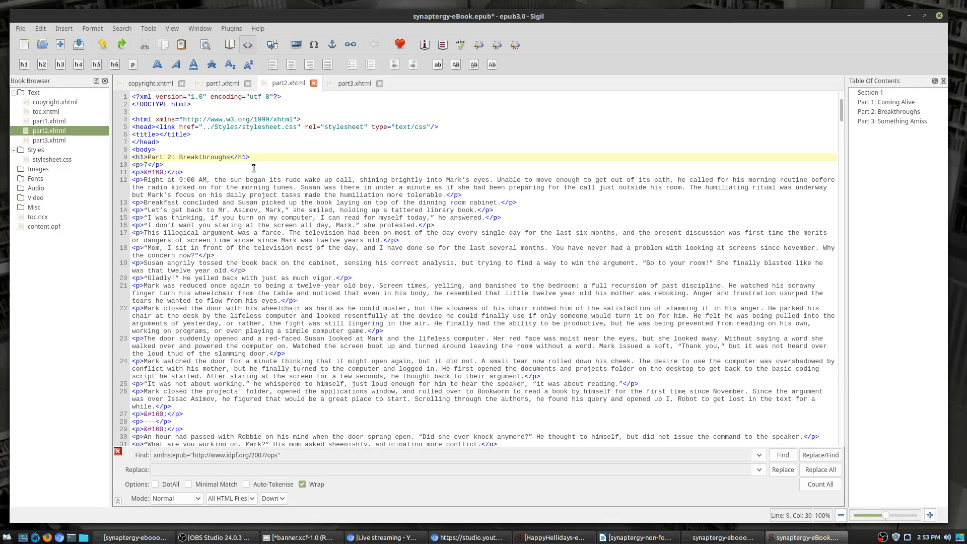
Step: Make part3's "Part 3: Something Amiss" title an <h1> heading
click(349, 87)
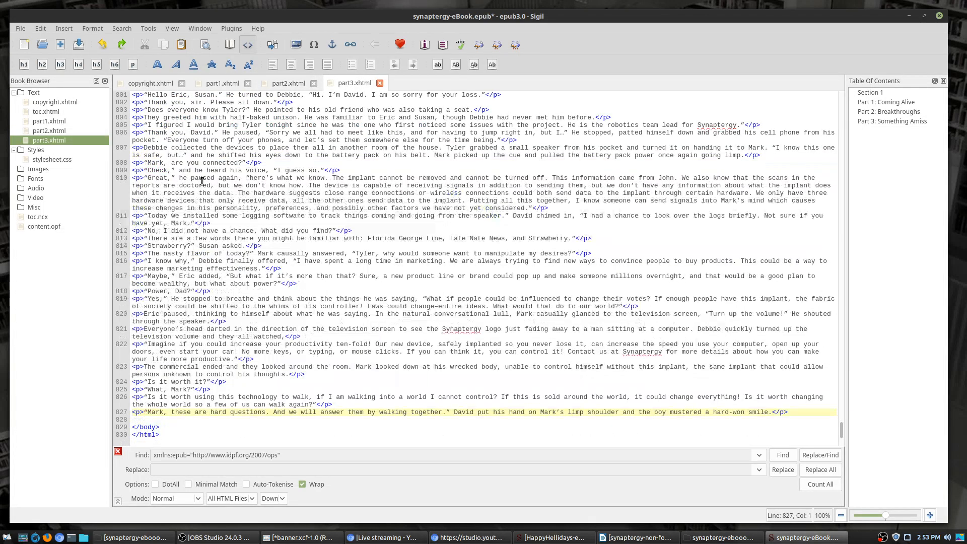
scroll(200, 176, up, 9)
drag(841, 419, 829, 67)
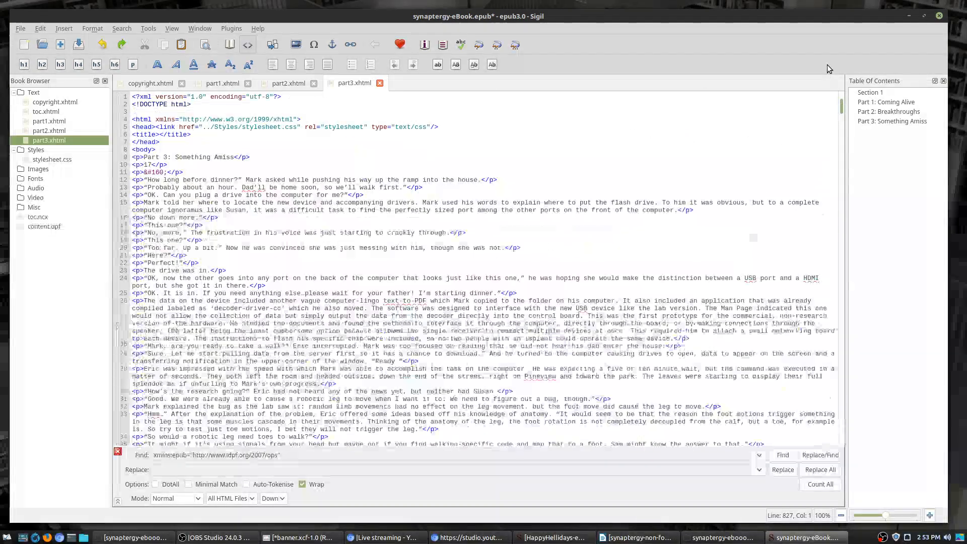
click(139, 158)
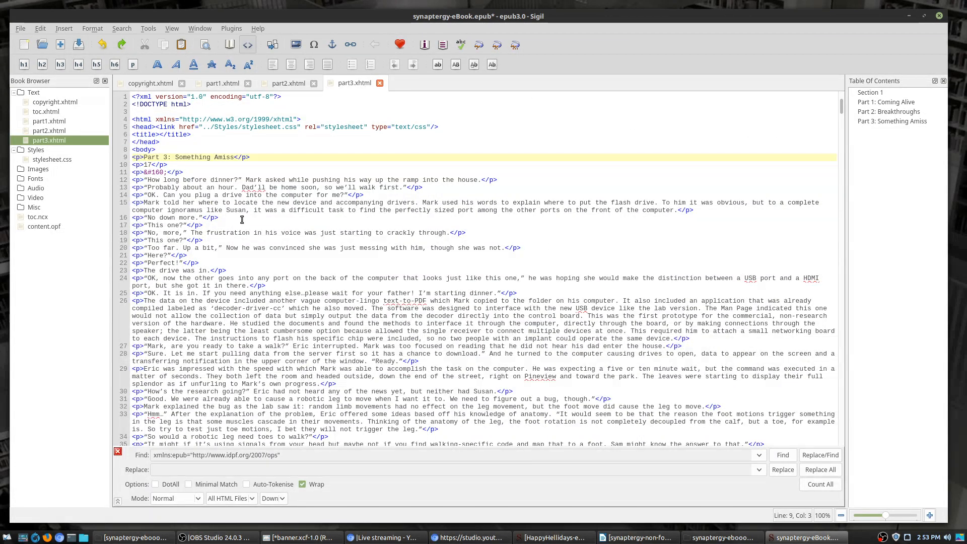
key(BackSpace)
text(h1)
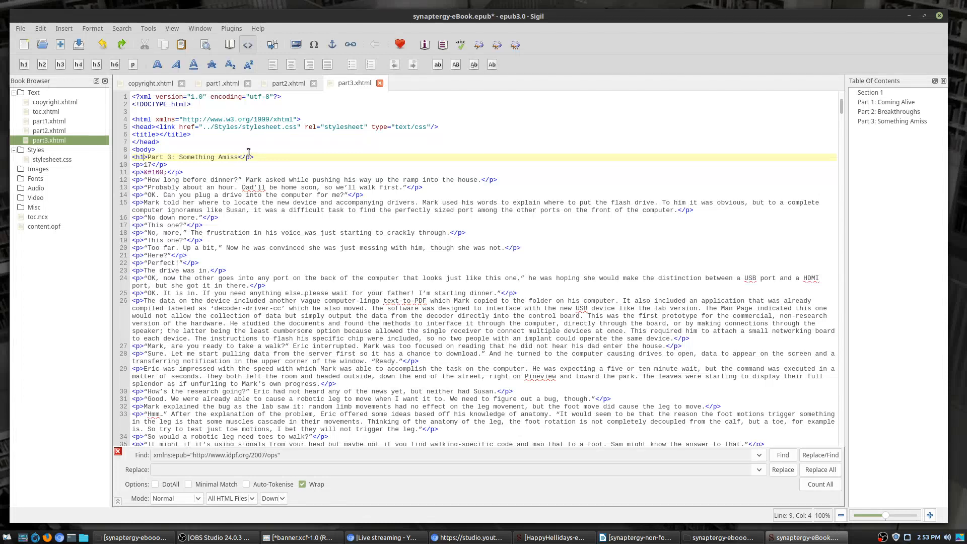
key(End)
key(Left)
key(Left)
key(Delete)
text(h1)
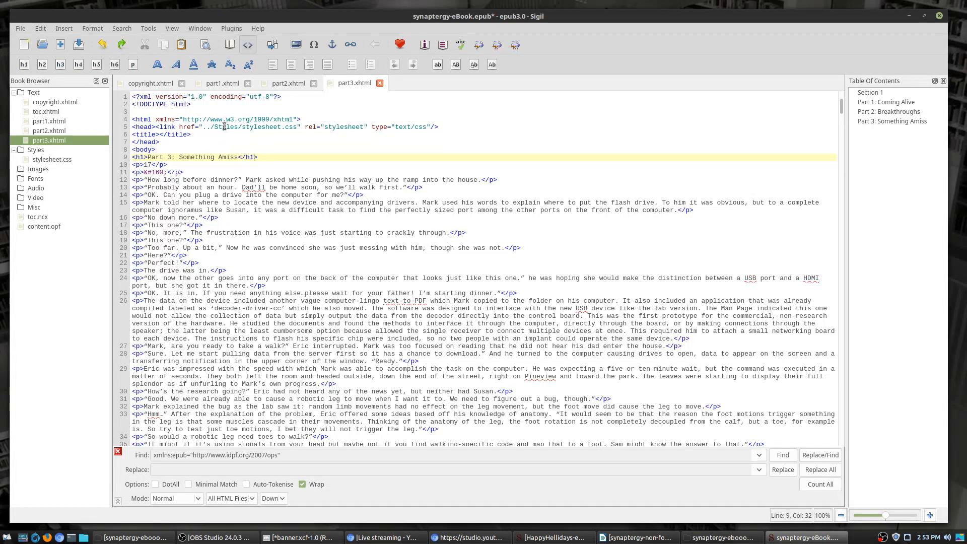
click(210, 88)
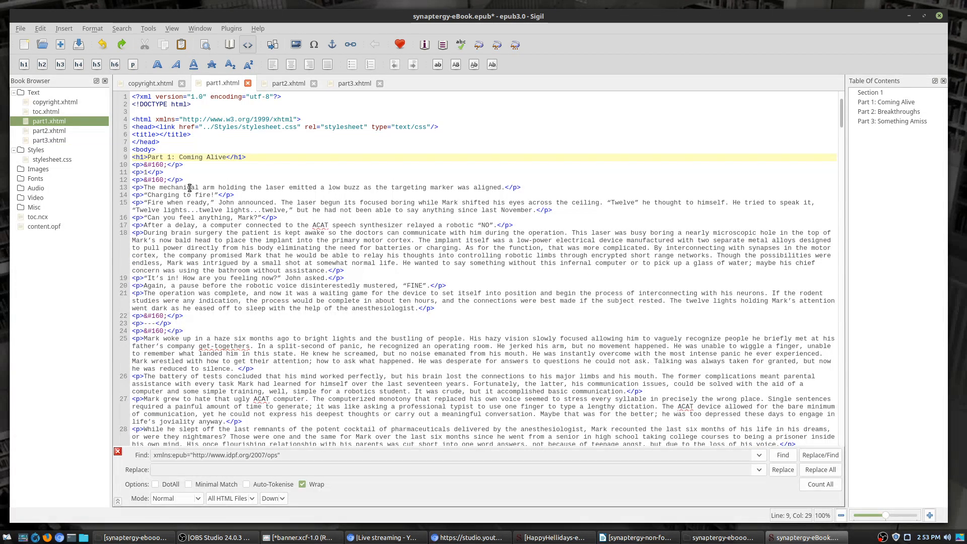
drag(184, 165, 130, 165)
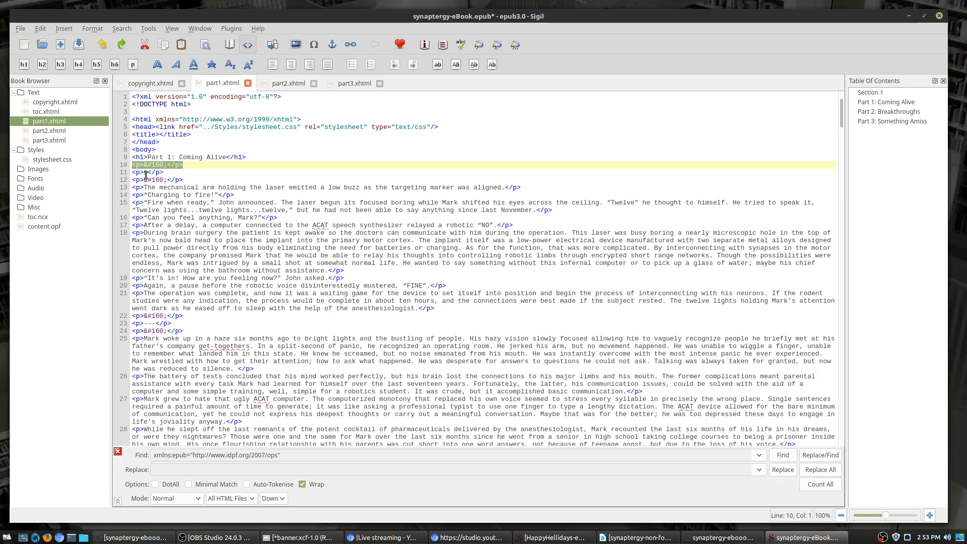
Step: Copy line 11's <p>1</p> markup into both the Find and Replace fields
click(150, 171)
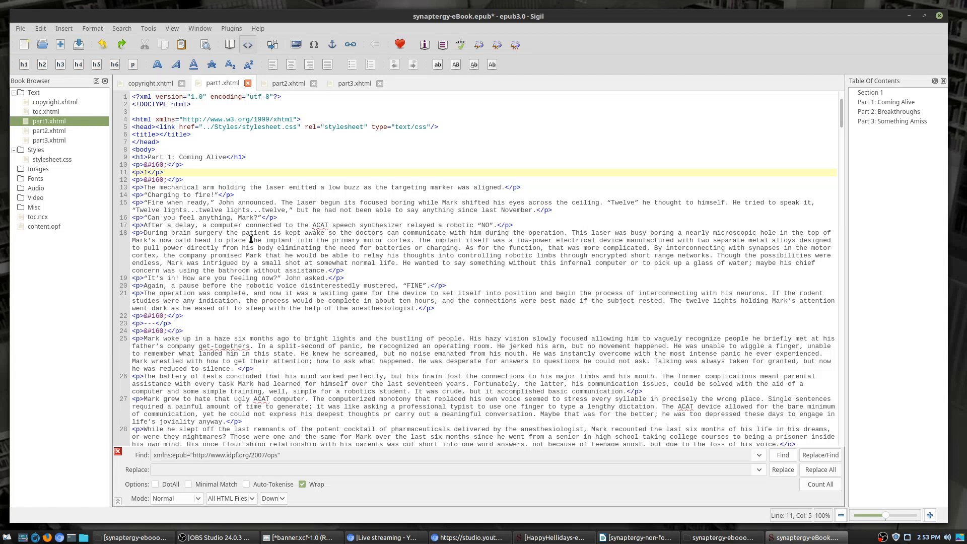
key(Left)
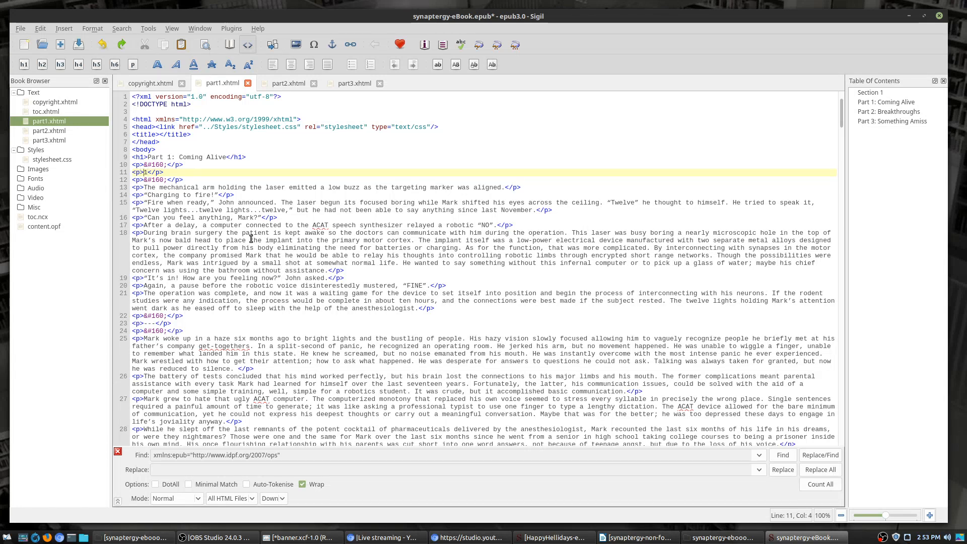
key(shift+Left)
key(shift+Left)
key(shift+Left)
key(shift+Left)
key(shift+Left)
key(shift+Left)
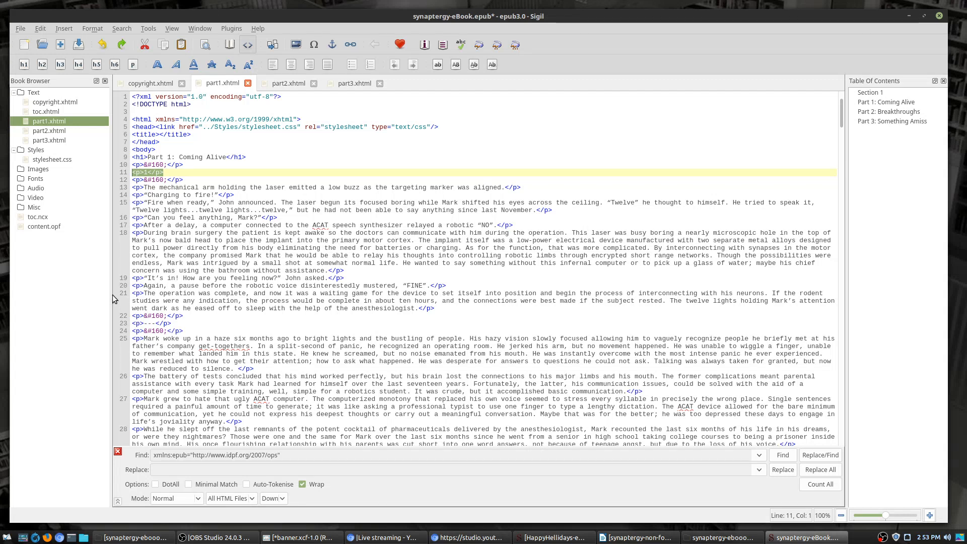
drag(309, 456, 178, 441)
text(<p>1</p>)
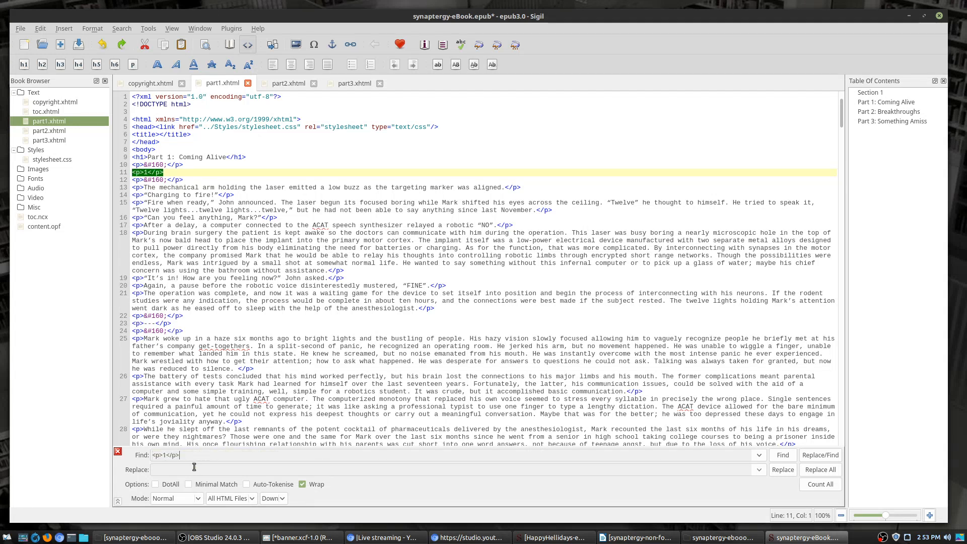
text(<p>1</p>)
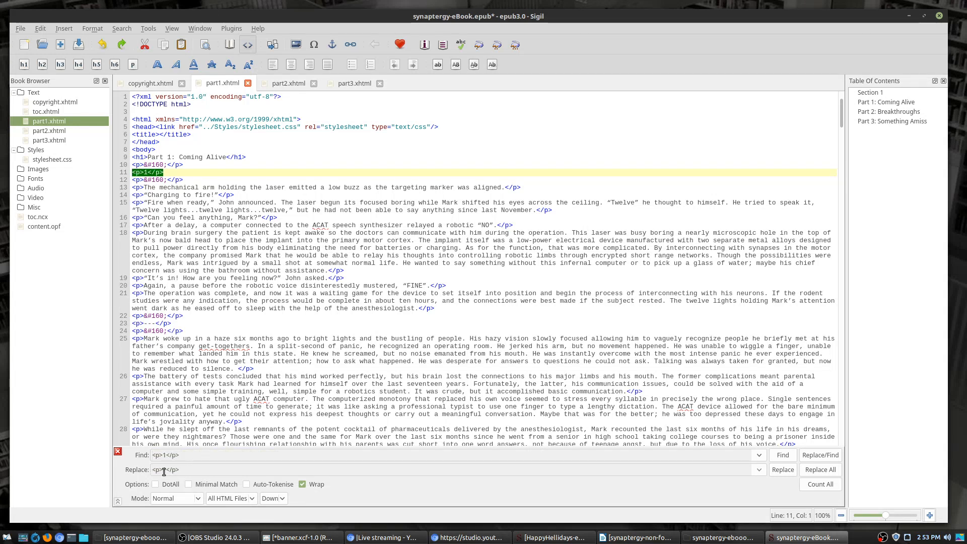
key(Left)
key(Left)
key(Left)
key(Left)
key(Left)
key(shift+Left)
Step: Retype line 11's tags so it reads <h2>1</h2>
click(142, 179)
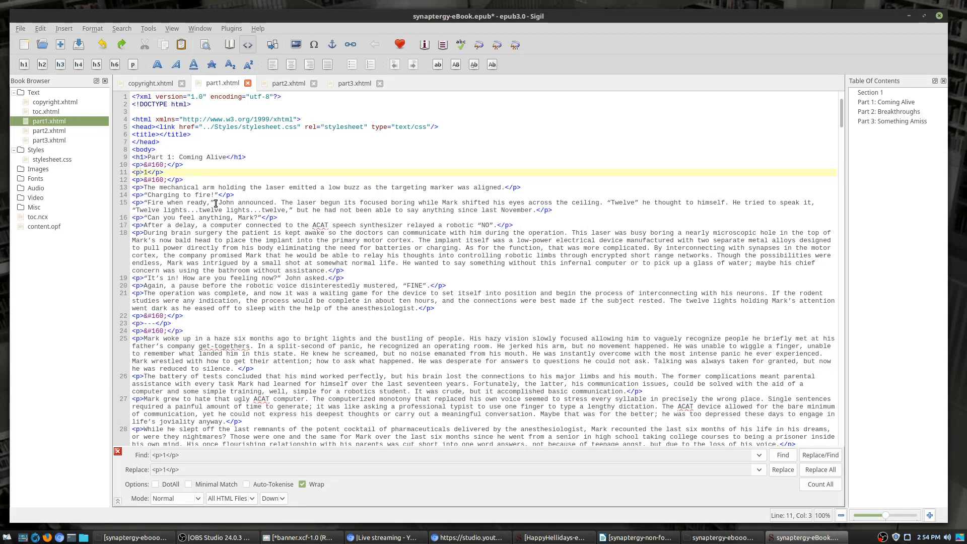
key(BackSpace)
text(h2)
key(shift+Left)
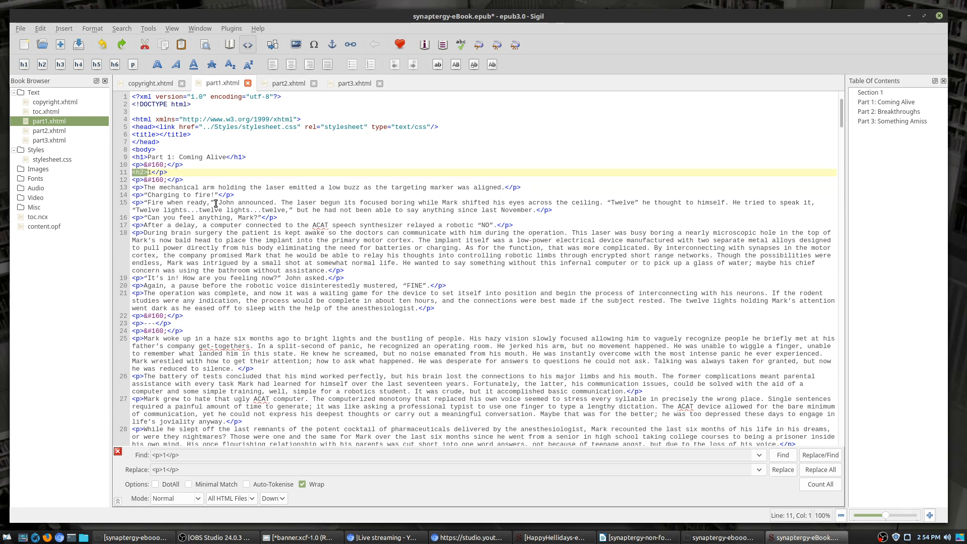
key(End)
key(BackSpace)
key(BackSpace)
key(BackSpace)
key(BackSpace)
text(</h2)
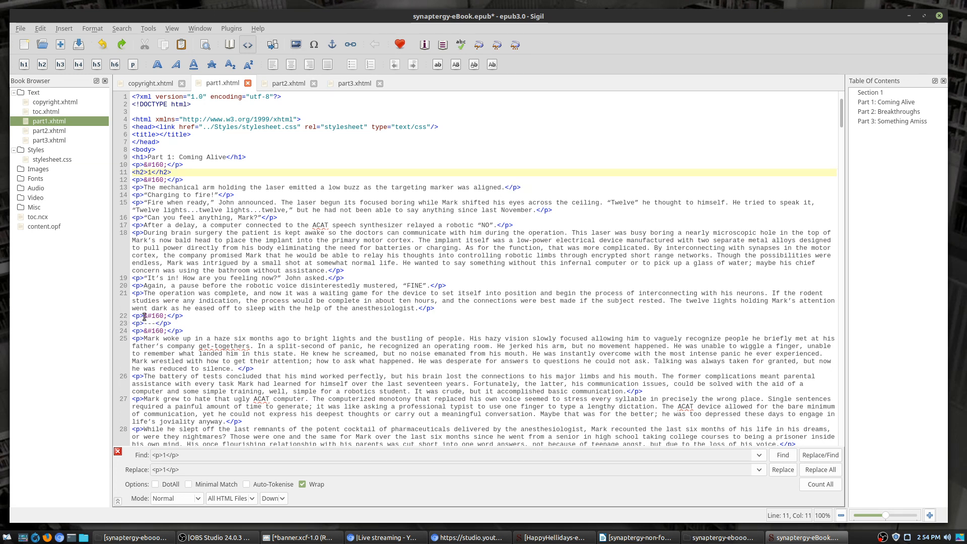
Step: Change line 36 of part1.xhtml to <h2>2</h2>
scroll(151, 312, down, 18)
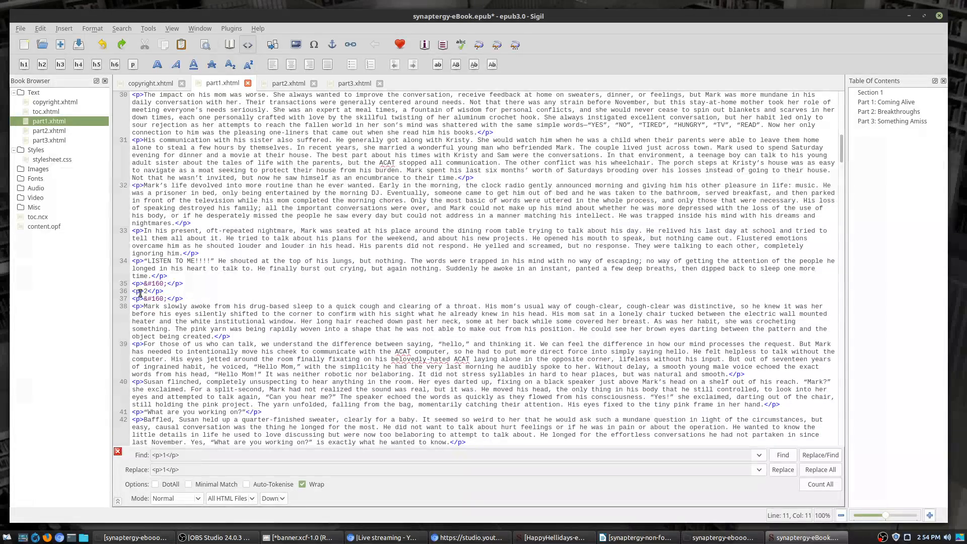
click(138, 291)
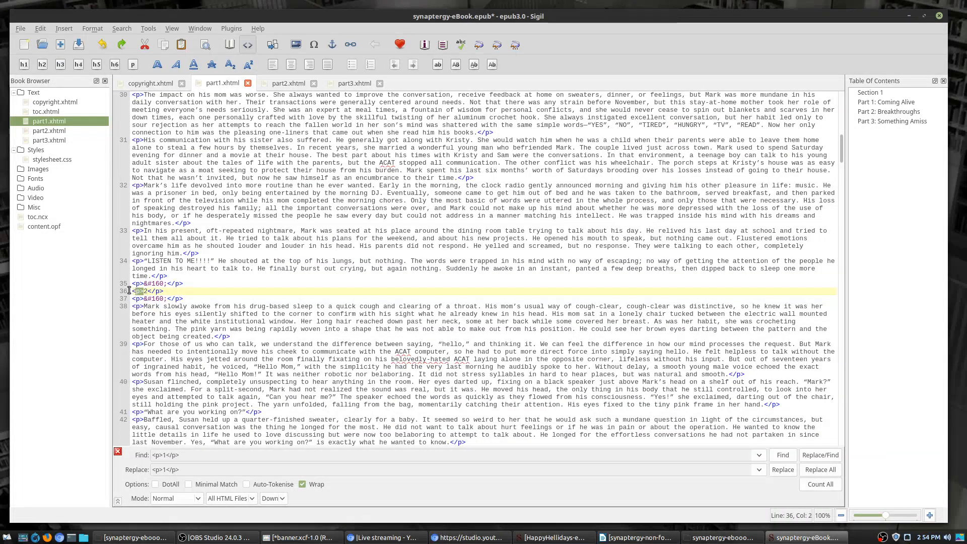
drag(144, 292, 120, 291)
text(<h2>)
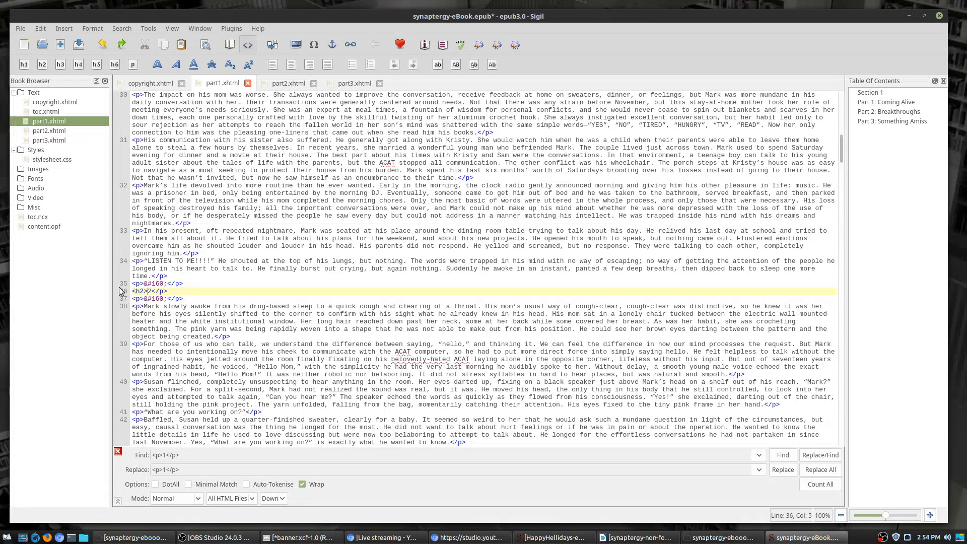
key(Left)
key(shift+Left)
key(shift+Left)
click(161, 291)
key(Delete)
text(h2)
Step: Change line 60 to <h2>3</h2>
scroll(172, 302, down, 7)
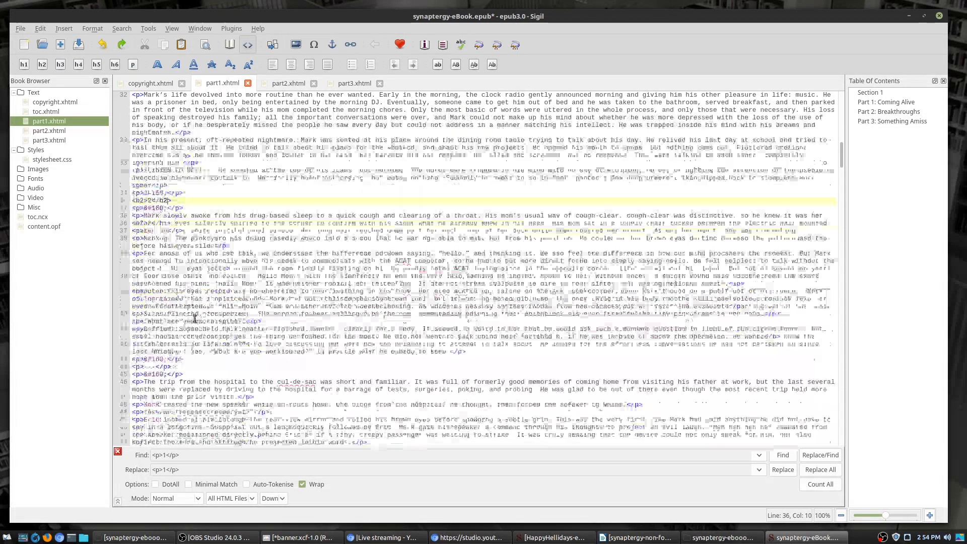
scroll(171, 314, down, 7)
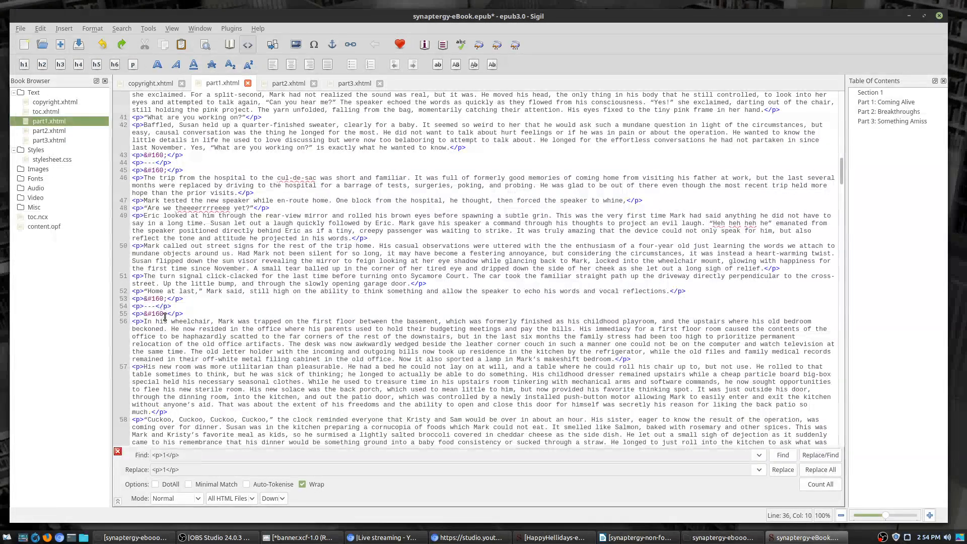
scroll(164, 320, down, 6)
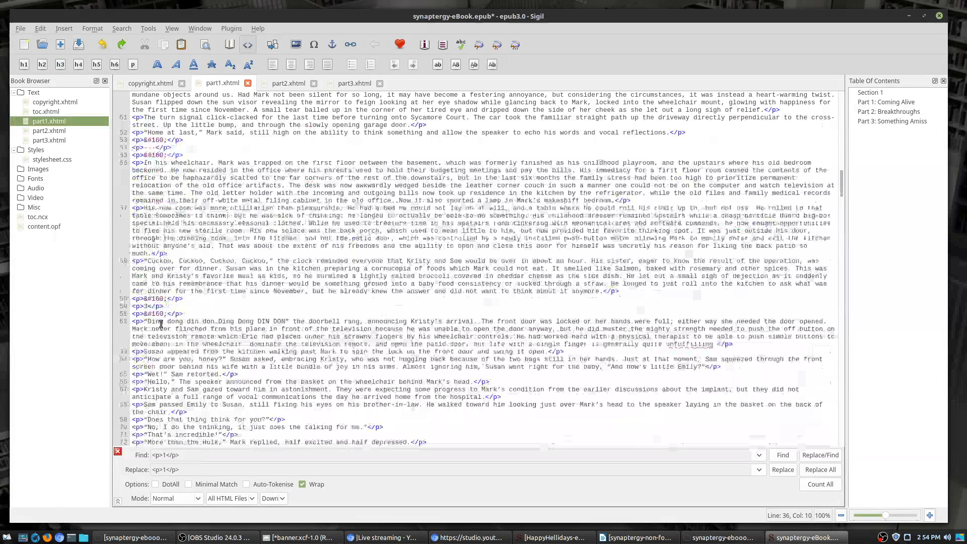
double_click(142, 306)
text(h2)
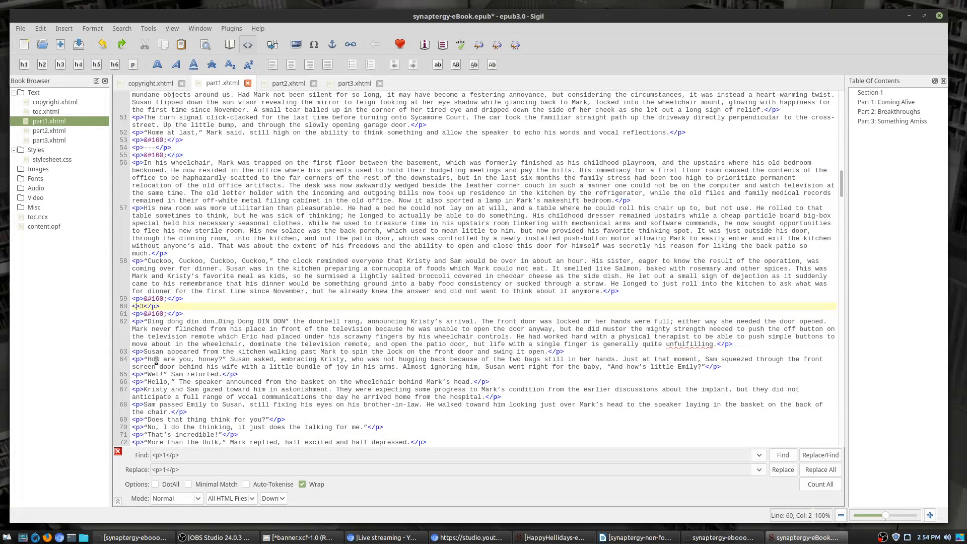
key(Right)
key(Right)
key(BackSpace)
text(h2)
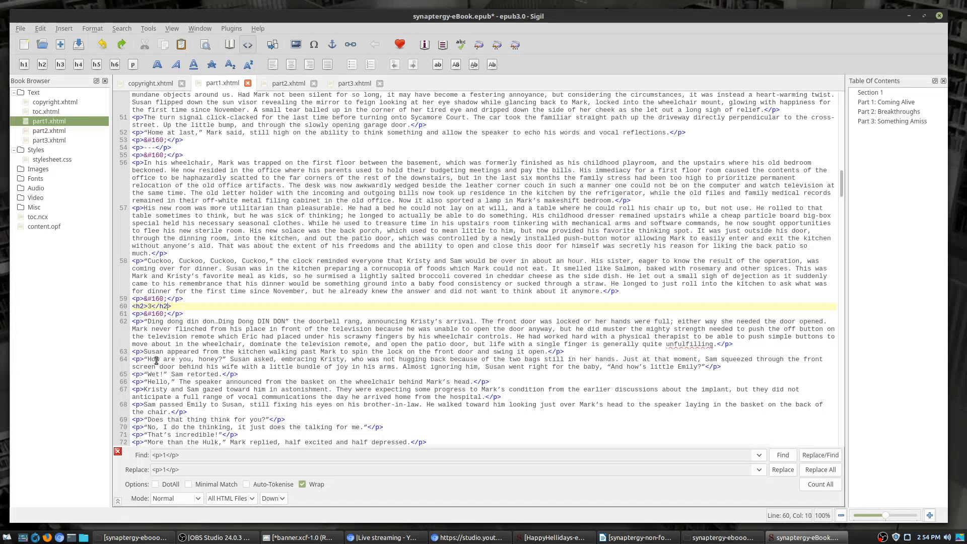
Step: Copy the empty spacer paragraph <p>&#160;</p> into the Find field
drag(184, 301, 85, 301)
key(ctrl+c)
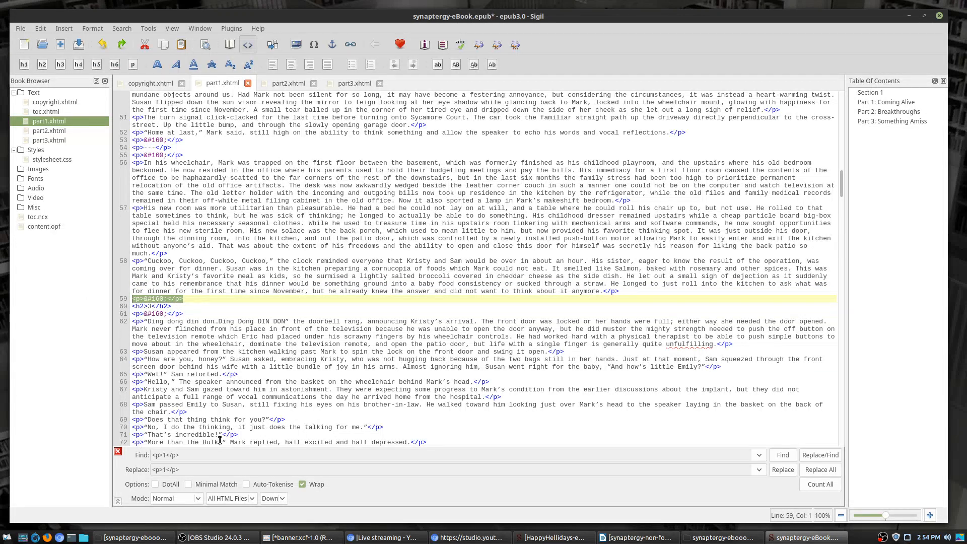
drag(215, 455, 133, 456)
key(ctrl+v)
Step: Clear the Replace field, leaving it empty
drag(191, 468, 81, 464)
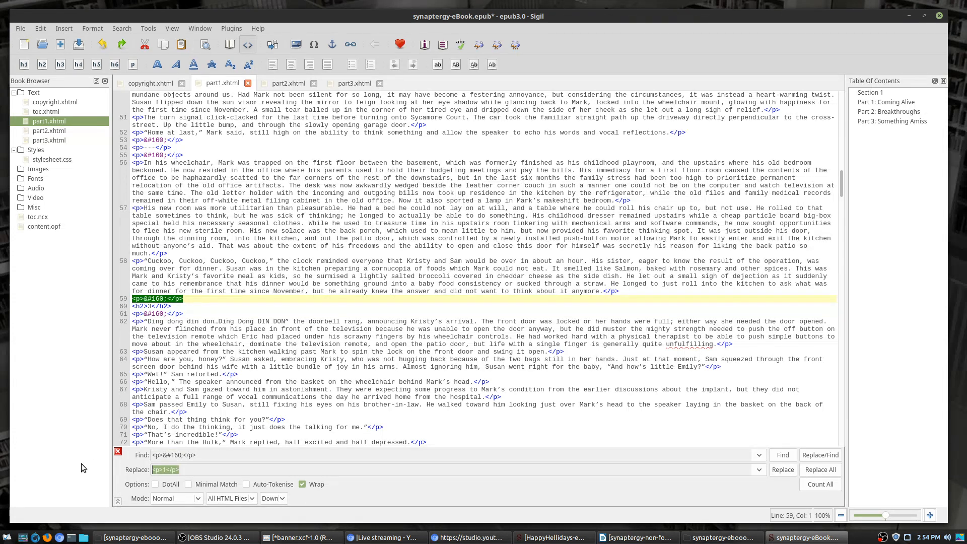
key(BackSpace)
double_click(140, 306)
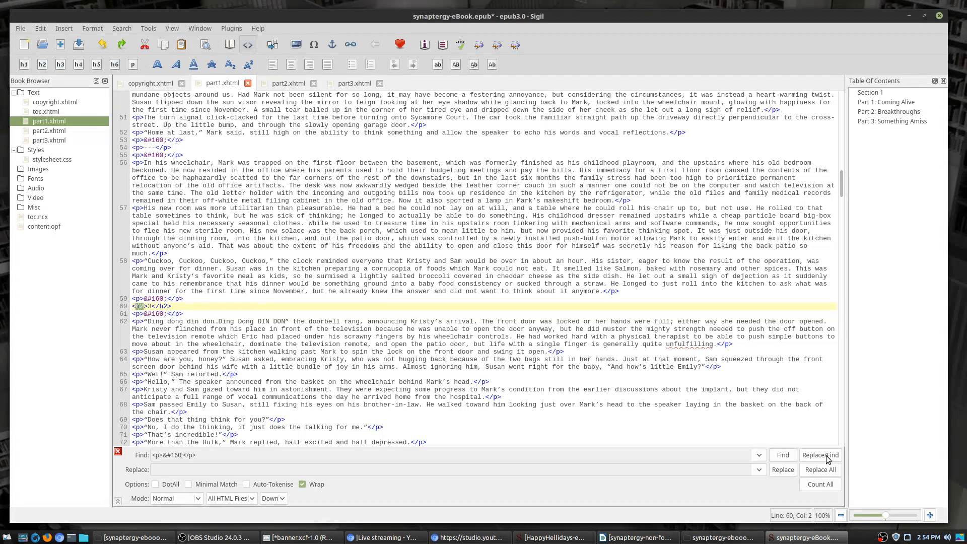
Step: Find ahead to line 107 and make its section number an h2 heading
click(783, 455)
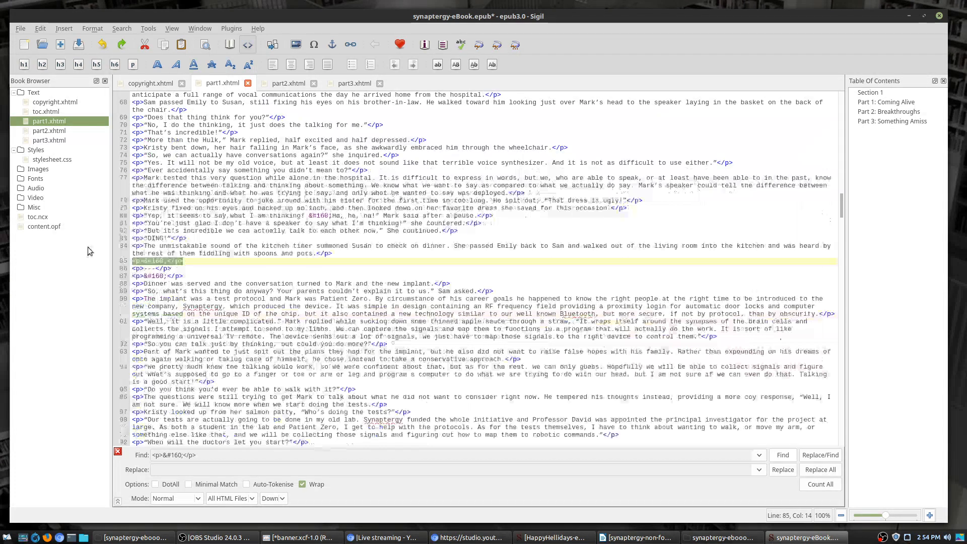
click(780, 456)
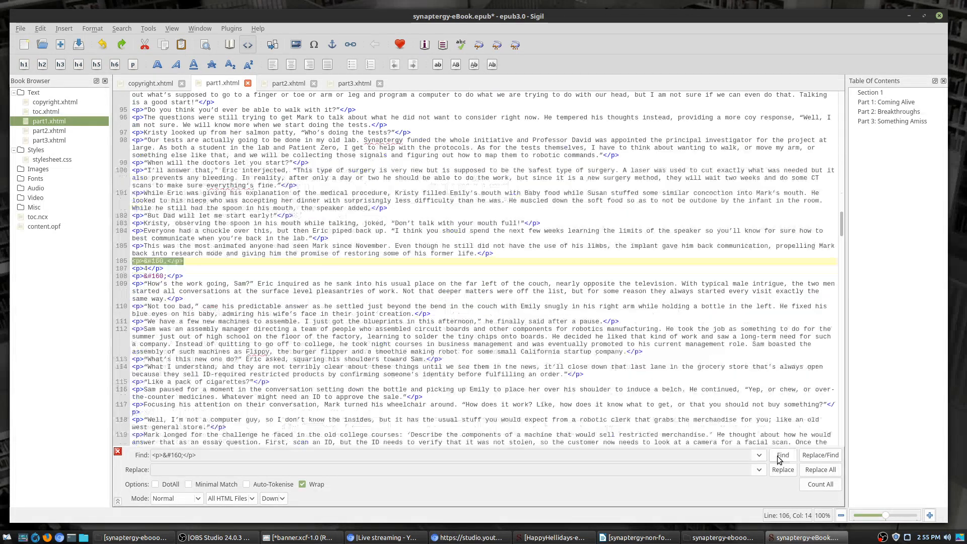
click(141, 269)
text(h2)
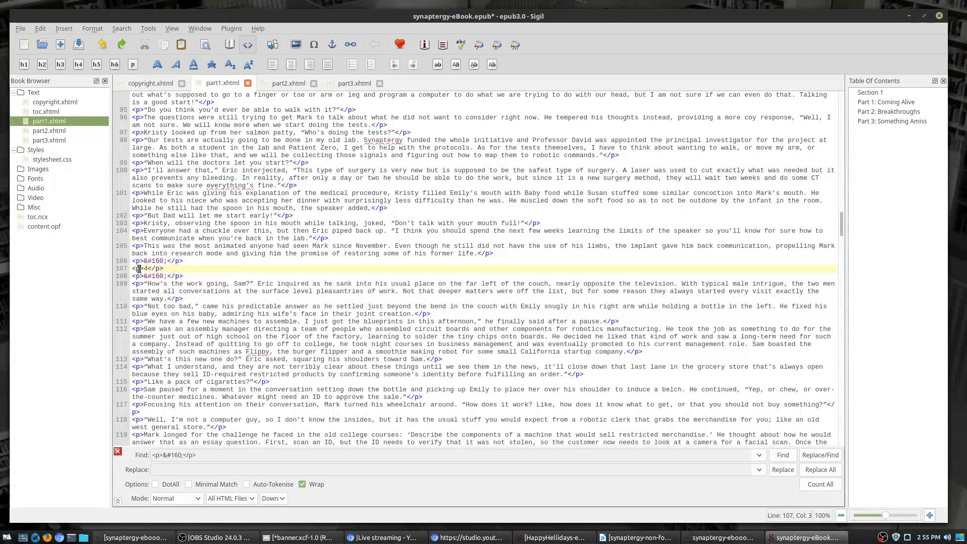
key(BackSpace)
key(BackSpace)
key(BackSpace)
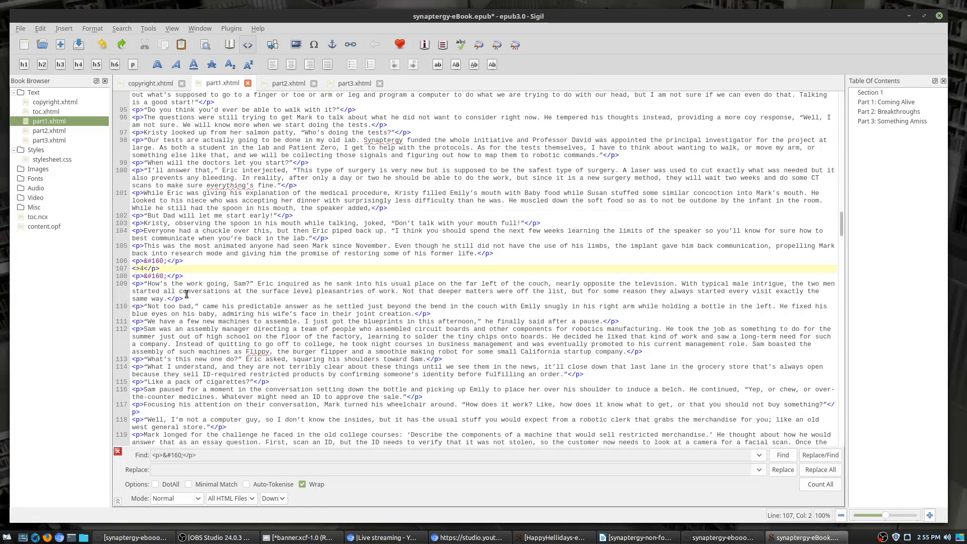
text(h2)
key(Right)
key(BackSpace)
text(h2)
Step: Find the next section break and change its number line to <h2>5</h2>
click(783, 457)
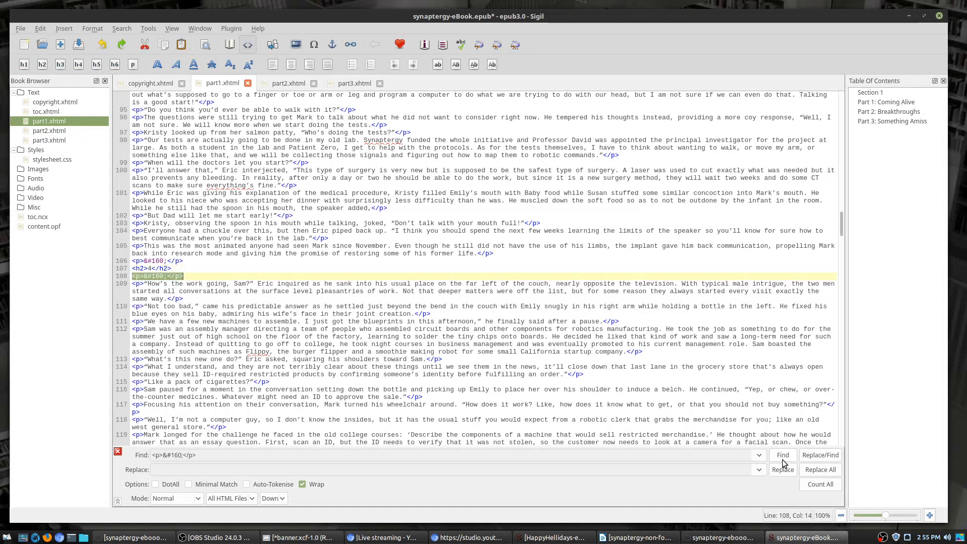
click(783, 458)
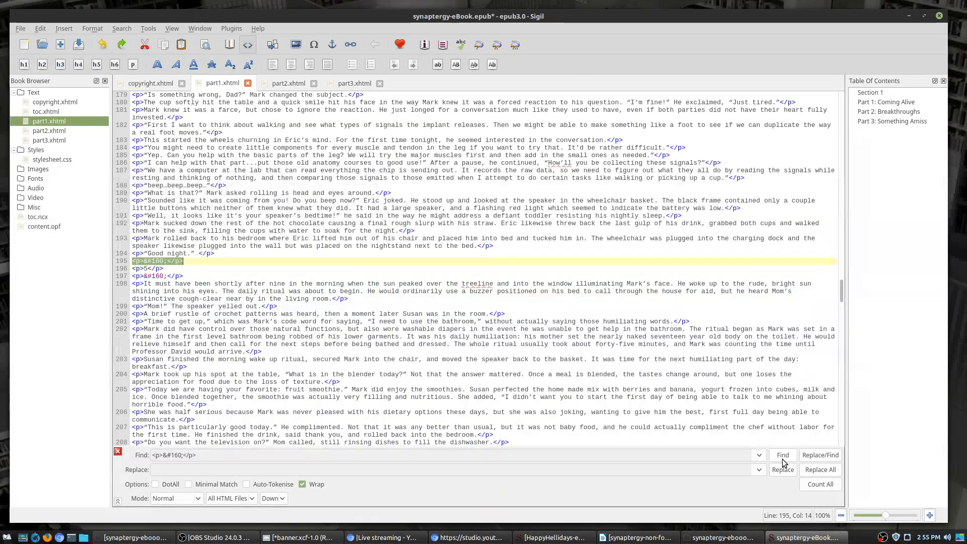
click(136, 269)
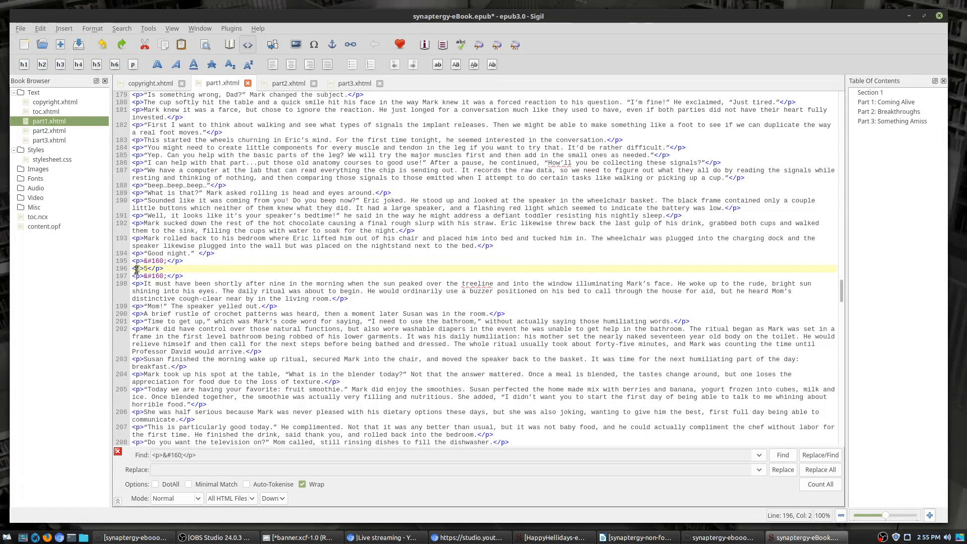
text(h2>5</h2)
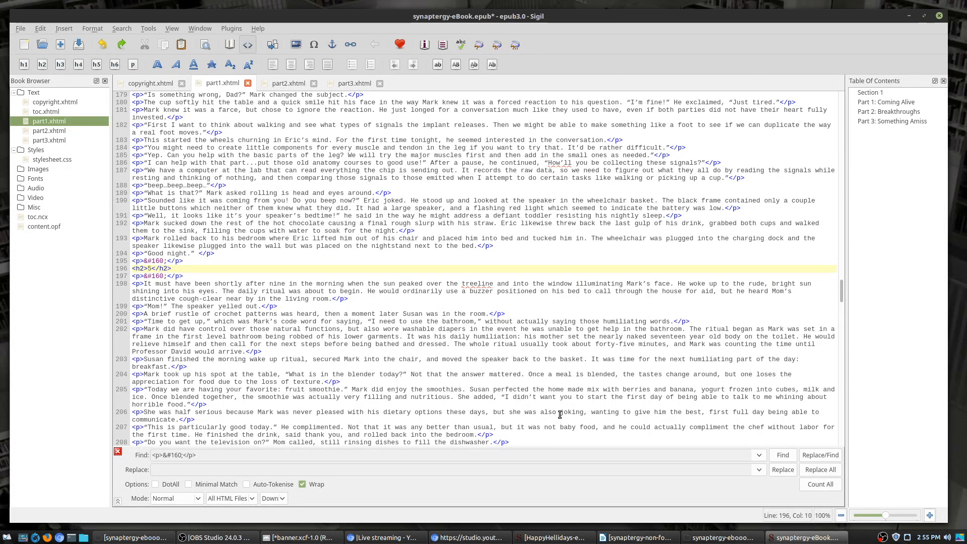
Step: Search ahead to line 308 and change it to <h2>6</h2>
click(783, 455)
click(783, 455)
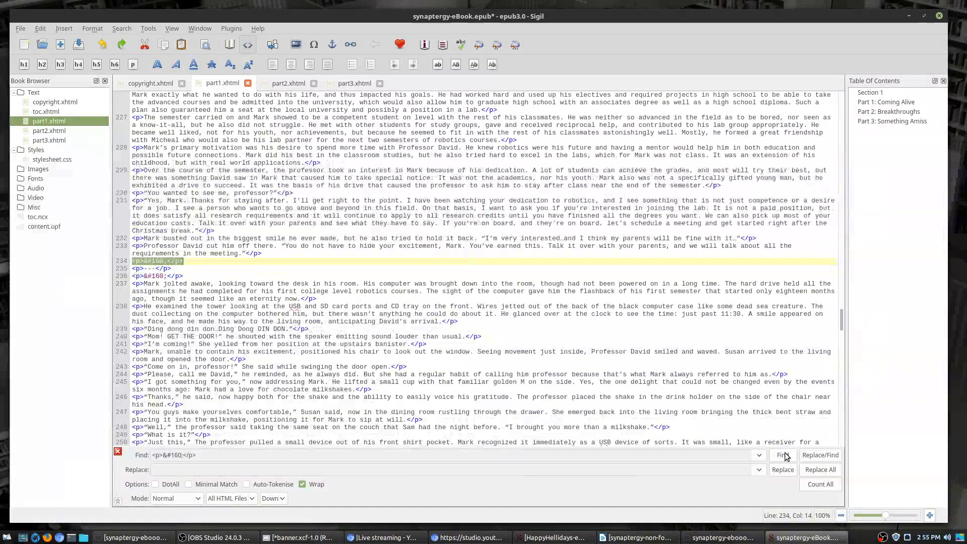
click(783, 455)
click(783, 455)
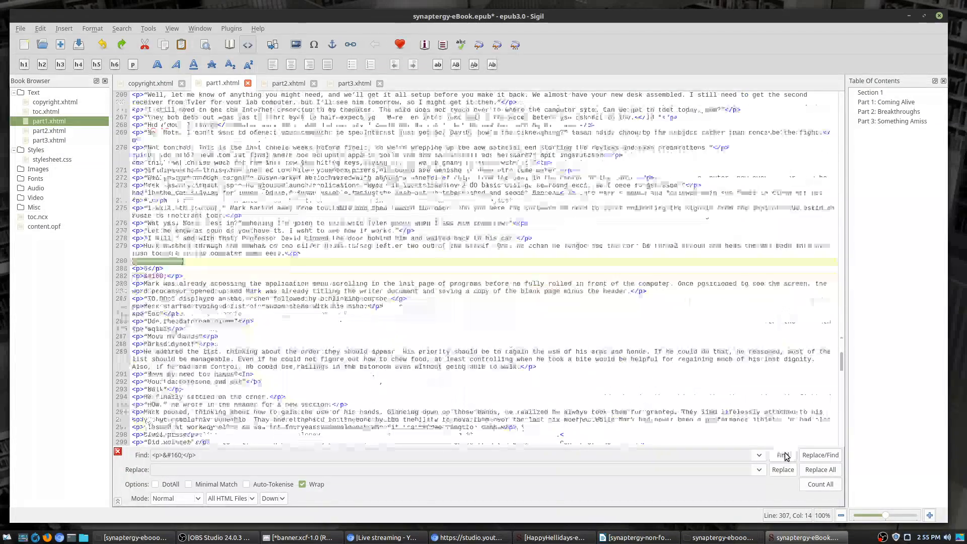
click(137, 270)
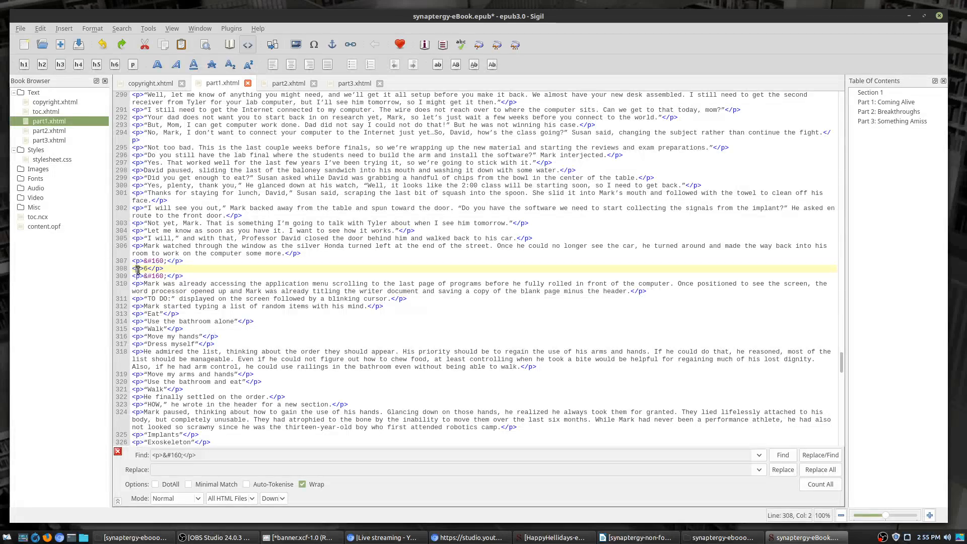
text(h2h2)
double_click(161, 268)
text(h2)
Step: Search through part1.xhtml's remaining spacer paragraphs until the search wraps into part2.xhtml
click(781, 455)
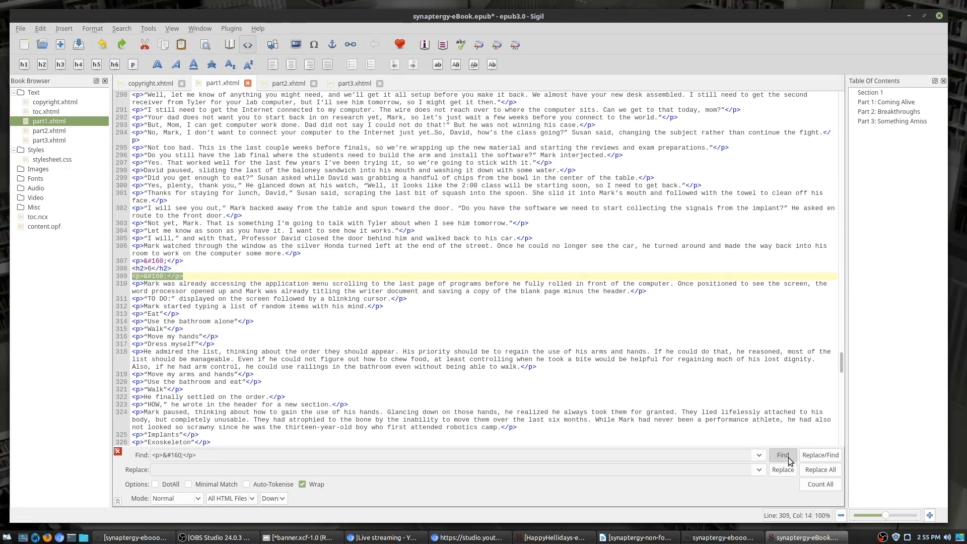
click(781, 455)
click(782, 454)
click(787, 460)
click(787, 460)
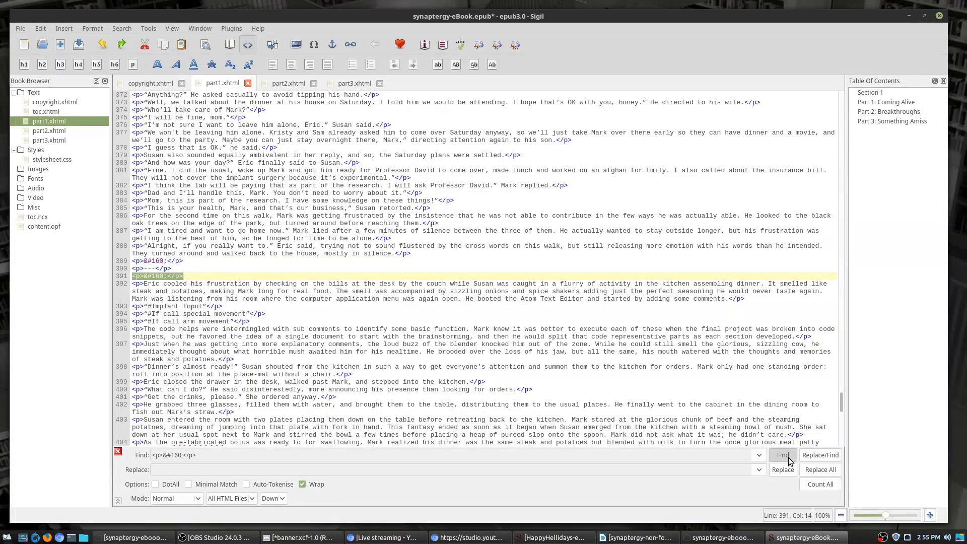
click(787, 460)
click(787, 460)
click(787, 460)
click(788, 460)
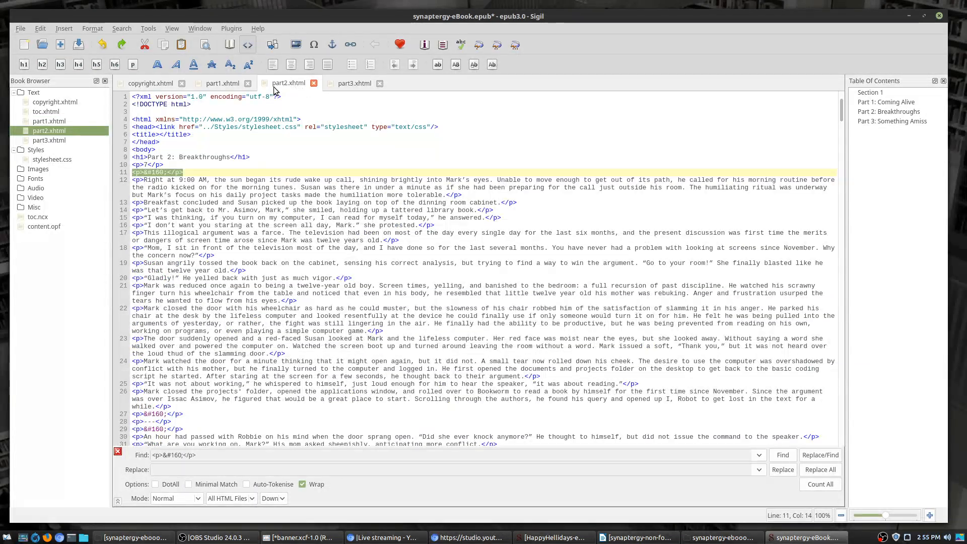
Step: Return to code view and change part2.xhtml's chapter 7 line to <h2>7</h2>
click(223, 83)
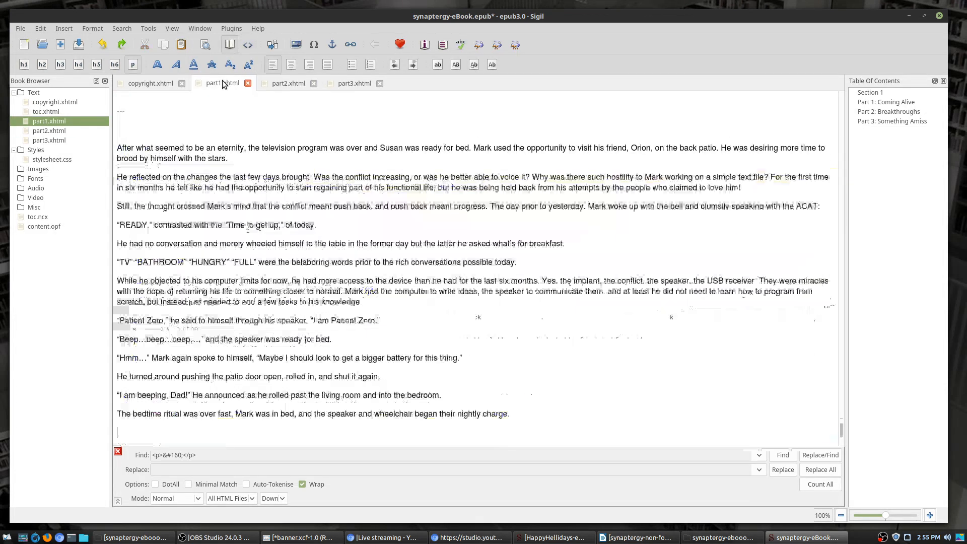
click(249, 43)
click(783, 455)
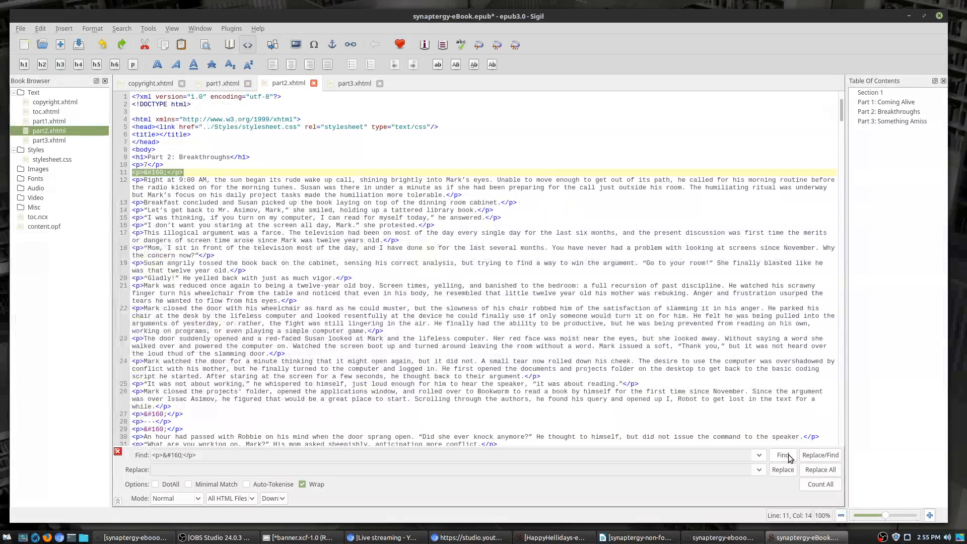
click(143, 164)
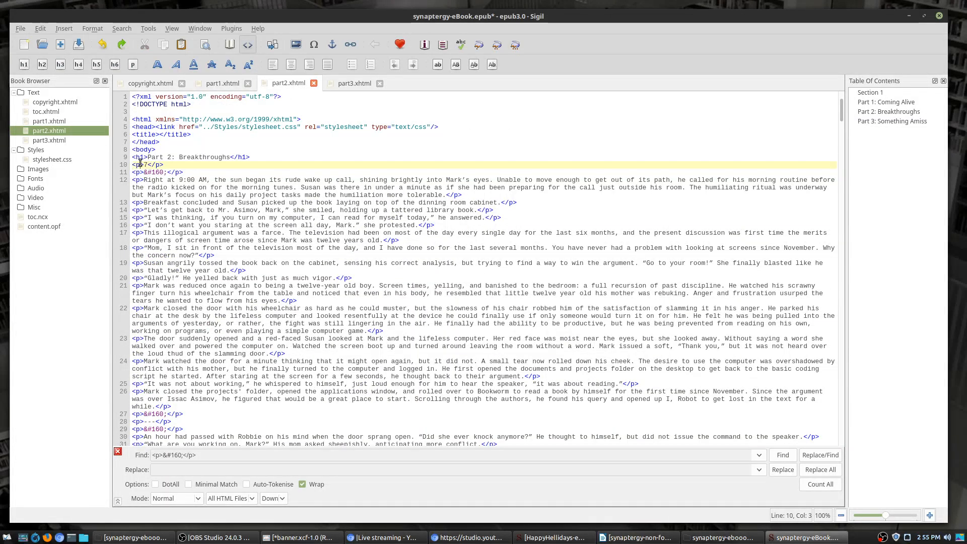
key(BackSpace)
text(h2)
key(Right)
key(Right)
key(Right)
key(Right)
key(Delete)
text(h2)
Step: Search ahead to chapter 8 and make it <h2>8</h2>
click(788, 456)
click(791, 457)
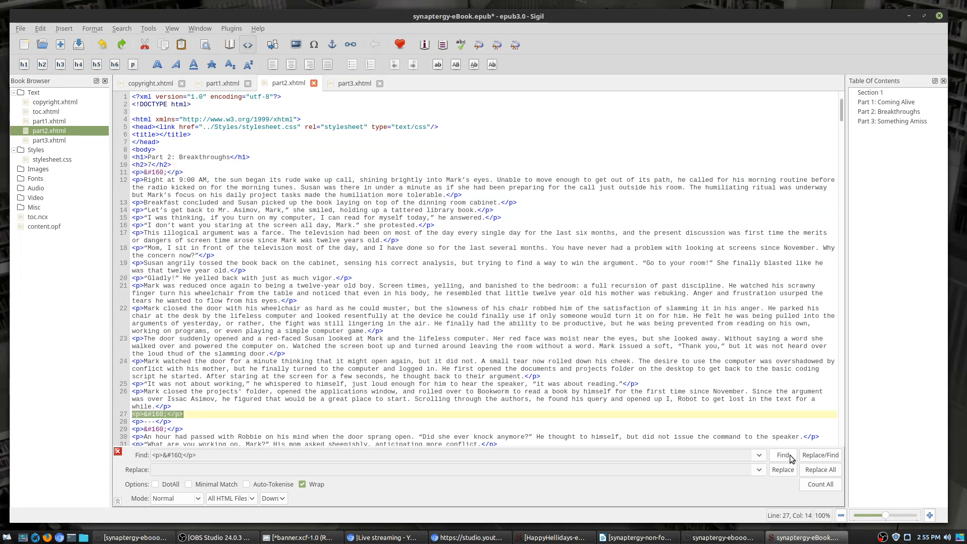
click(789, 457)
click(790, 457)
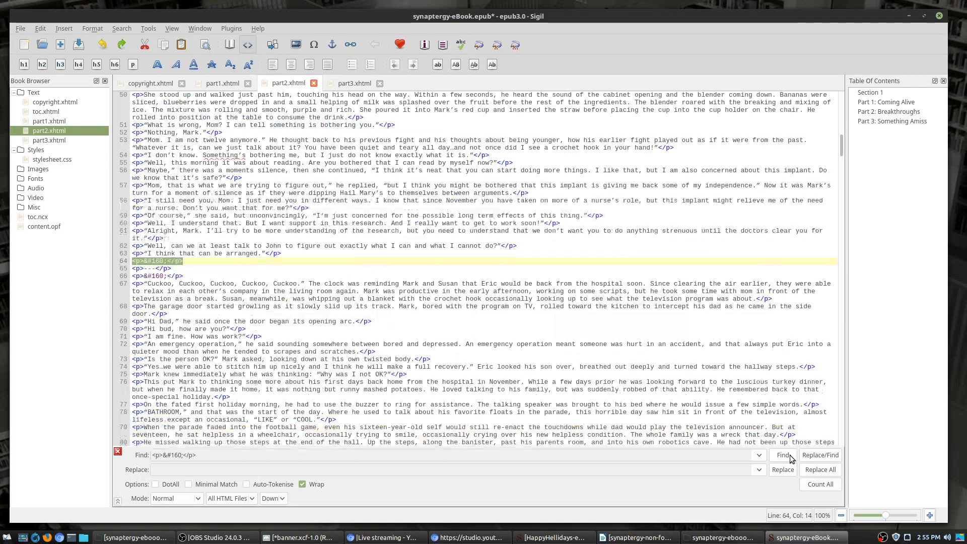
click(789, 458)
click(789, 457)
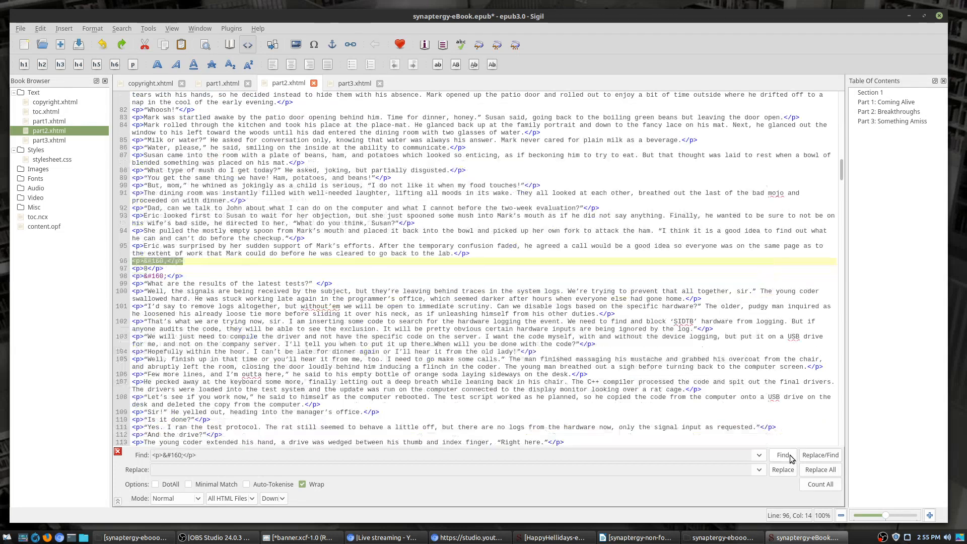
click(136, 271)
key(BackSpace)
text(h2)
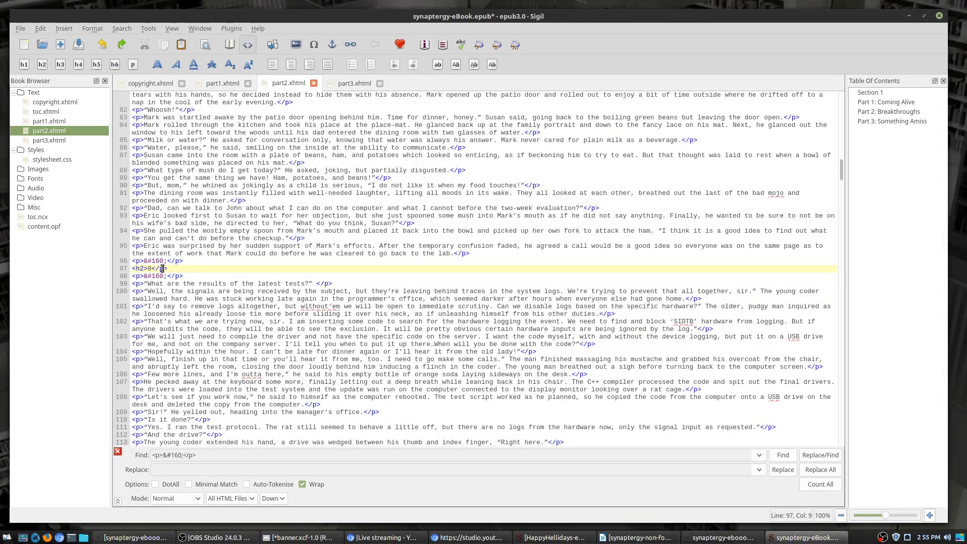
key(BackSpace)
text(h2)
Step: Search ahead to chapter 9 and make it <h2>9</h2>
click(779, 453)
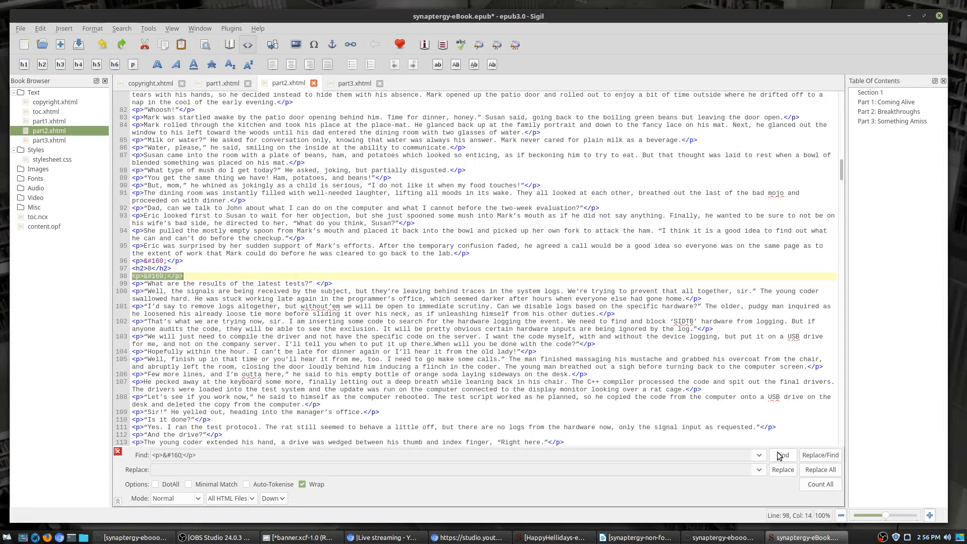
click(780, 453)
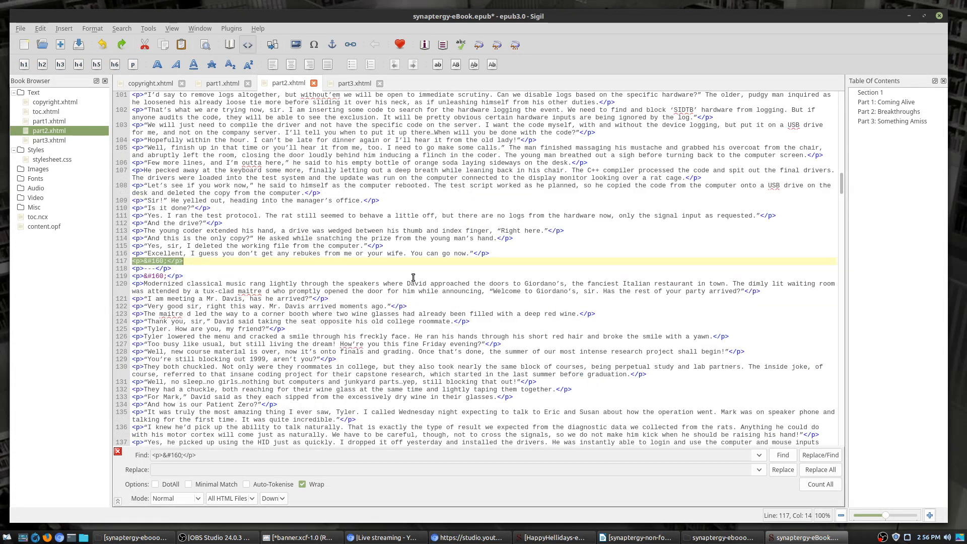
click(782, 455)
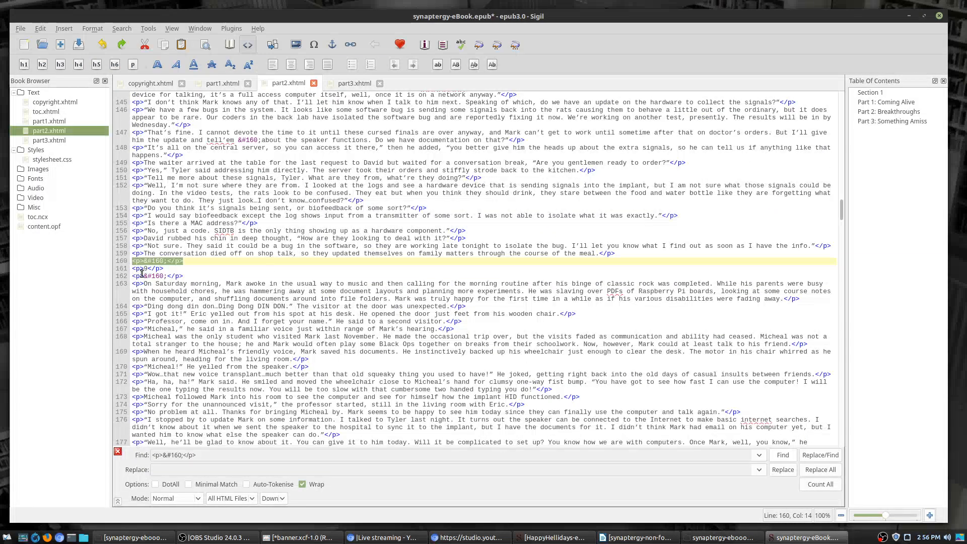
click(135, 268)
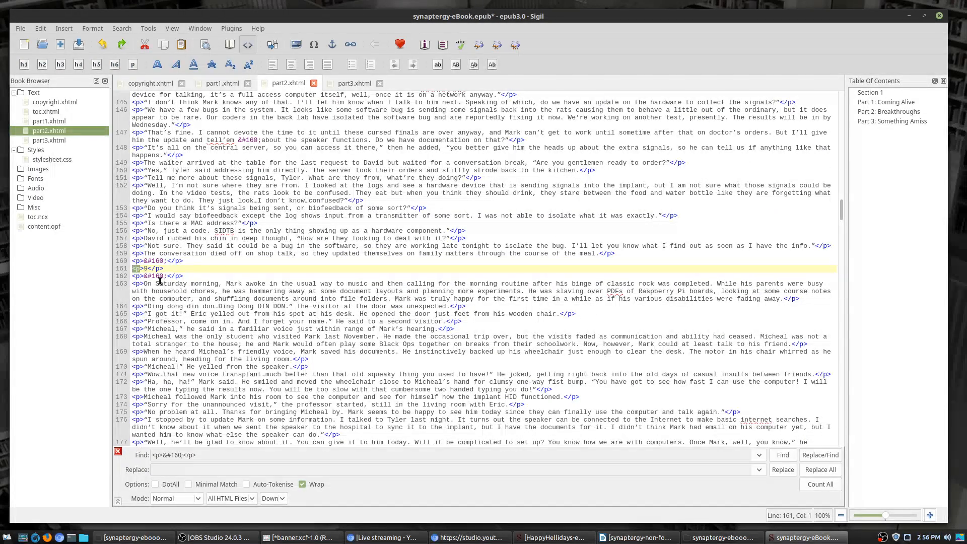
text(h2)
key(Right)
key(Right)
key(Right)
key(Right)
key(BackSpace)
text(h2)
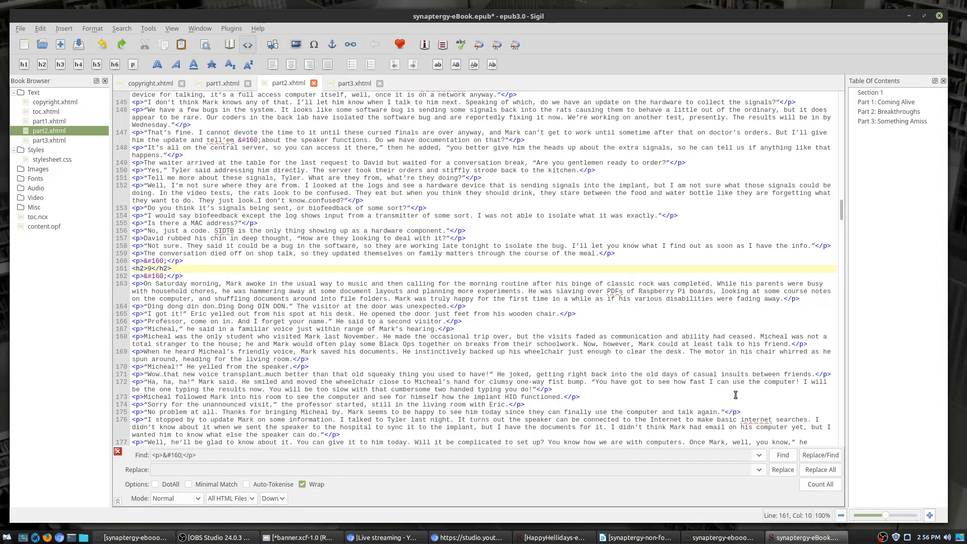
Step: Make the chapter 10 line an h2 heading using Ctrl+2 and fixing the closing tag
click(783, 455)
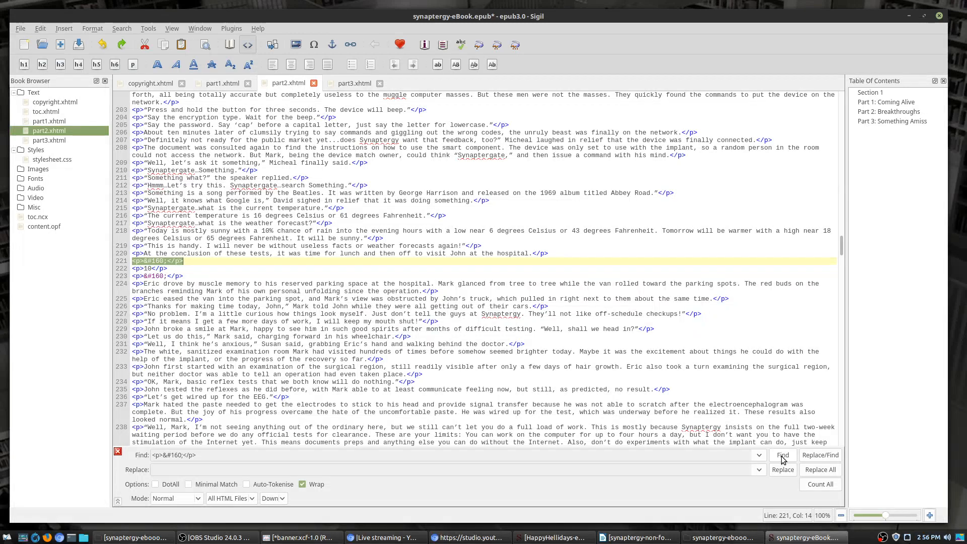
click(141, 268)
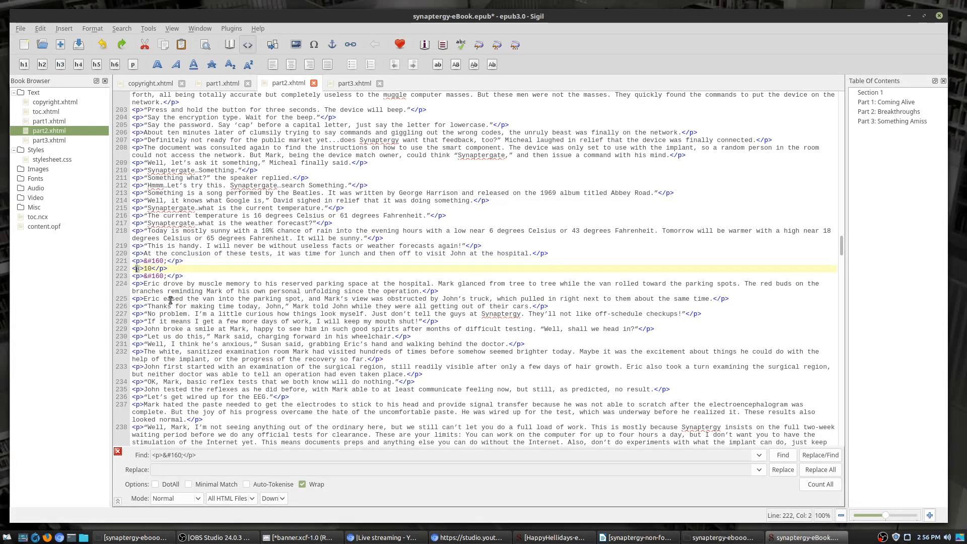
key(ctrl+2)
click(168, 269)
key(BackSpace)
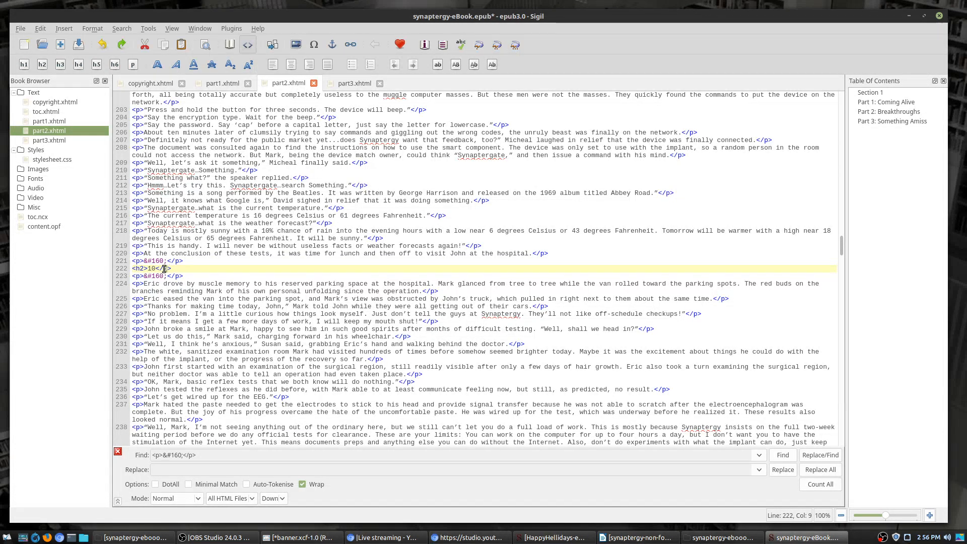
text(h2)
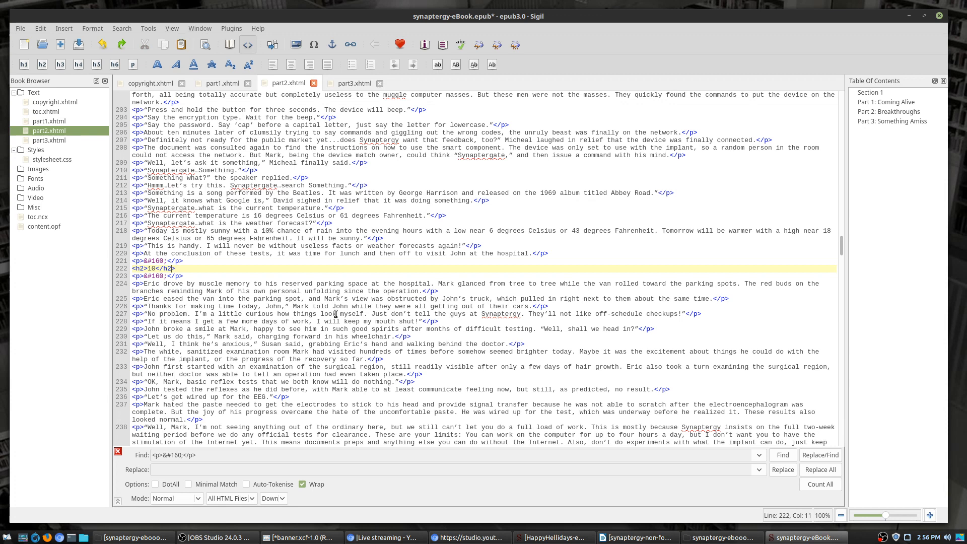
Step: Turn chapters 11 and 12 on lines 280 and 313 into <h2>11</h2> and <h2>12</h2>
click(783, 456)
click(783, 456)
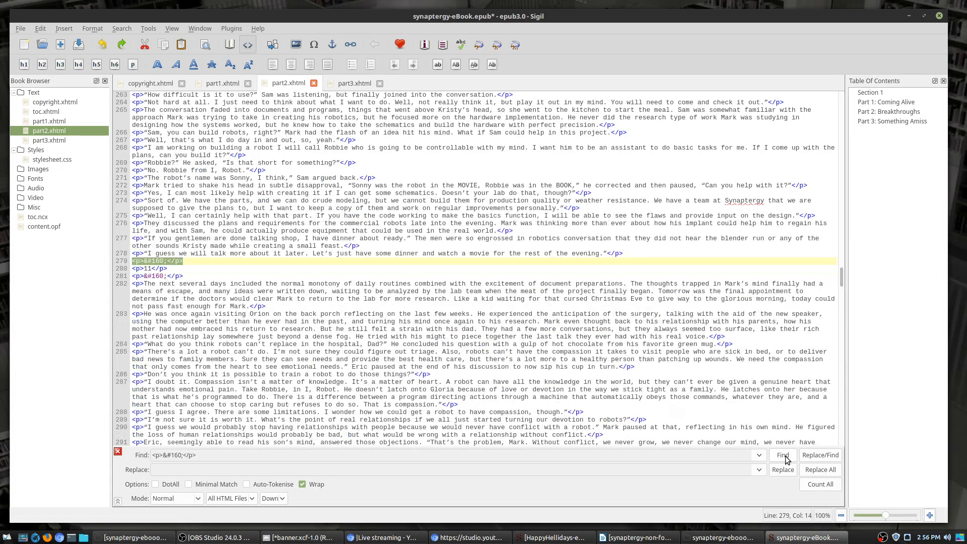
click(136, 268)
key(ctrl+2)
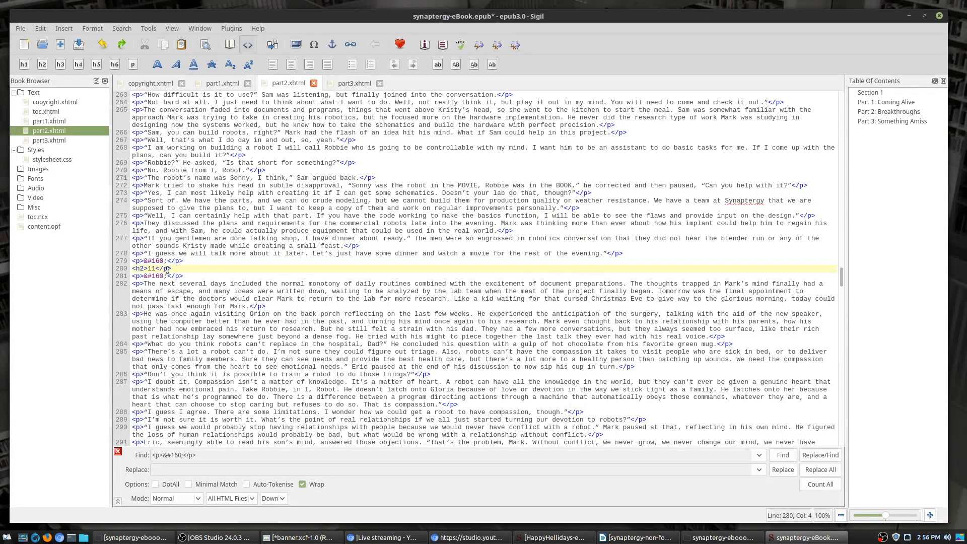
click(783, 455)
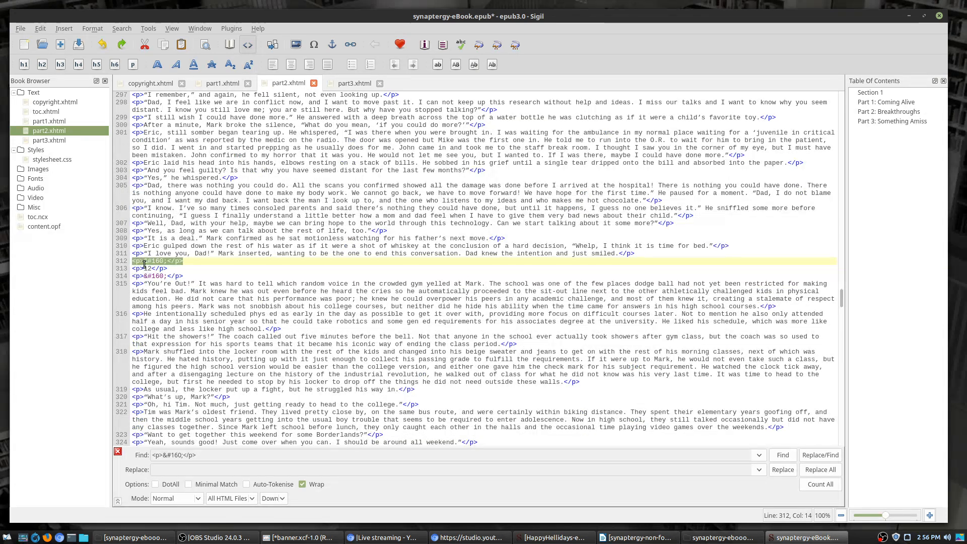
click(162, 270)
key(ctrl+2)
click(164, 269)
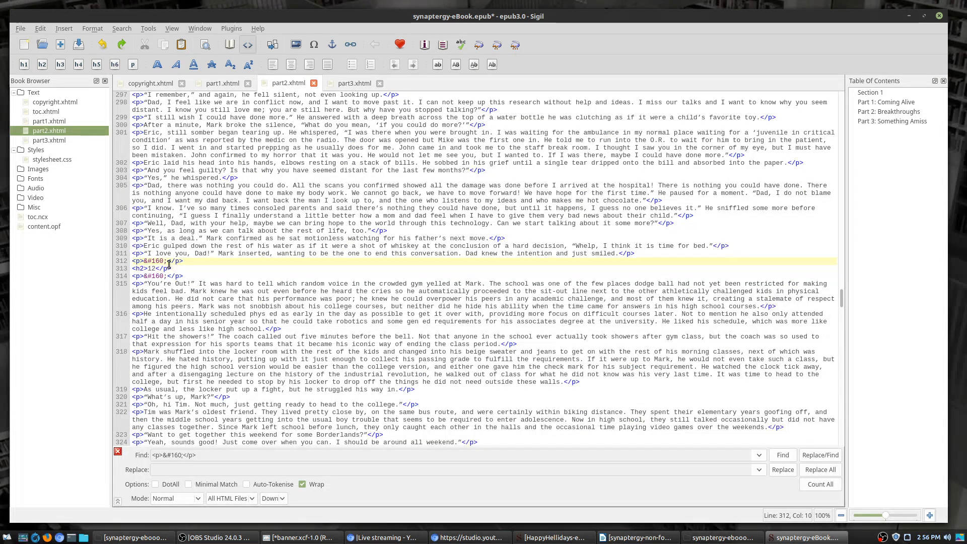
key(Delete)
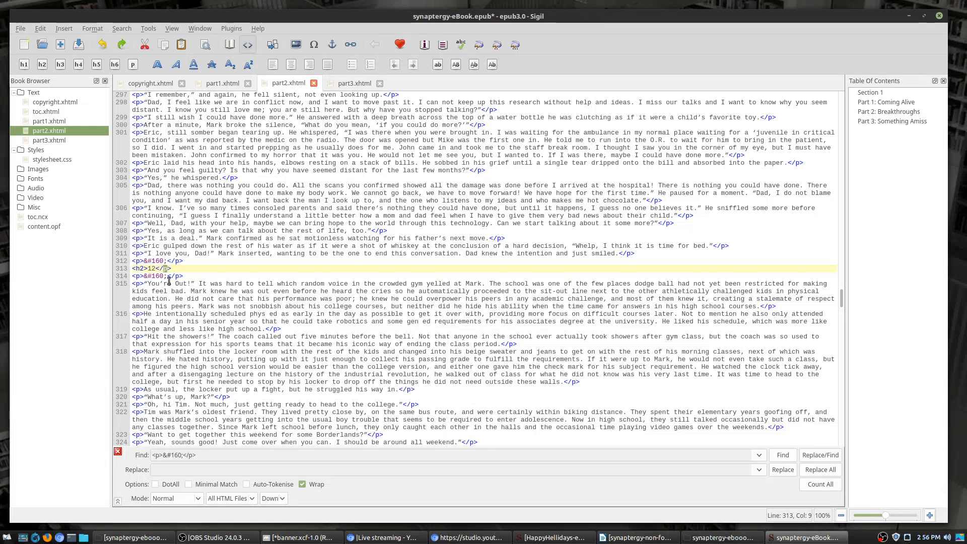
text(h2)
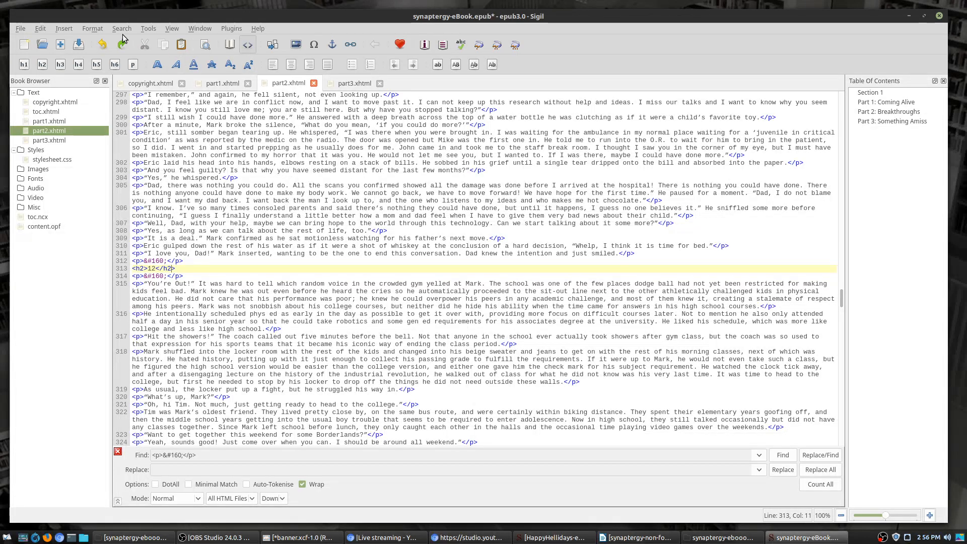
Step: Enlarge the code editor text size in Sigil's view options
click(172, 29)
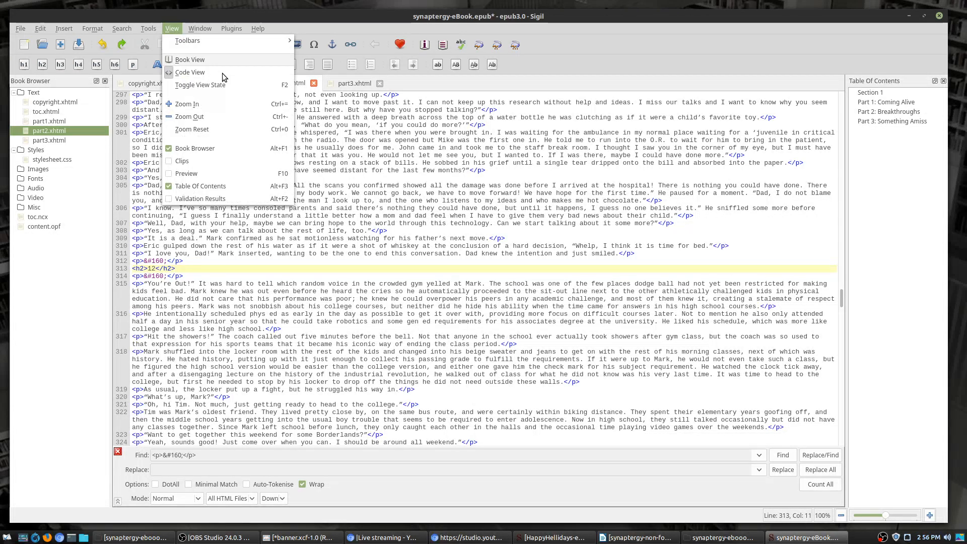
click(234, 104)
click(172, 29)
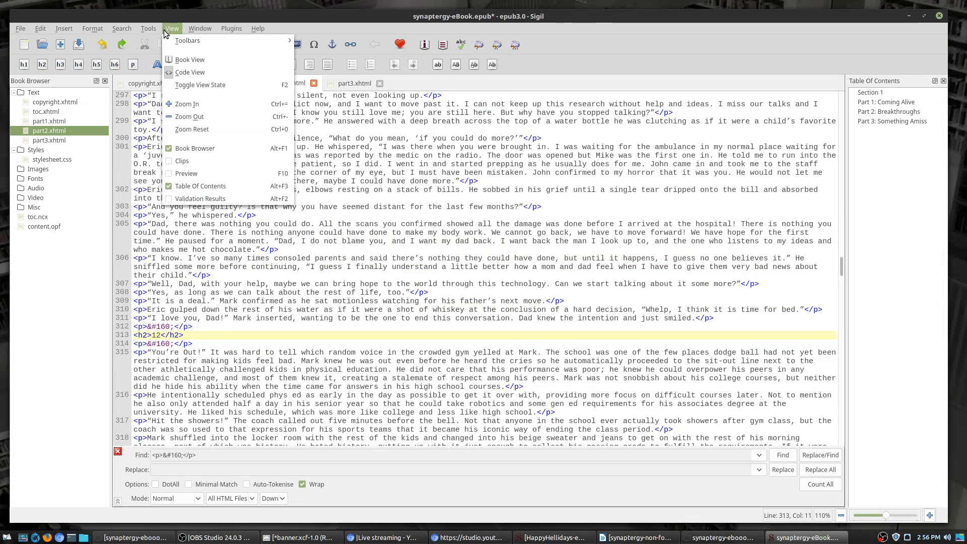
click(201, 105)
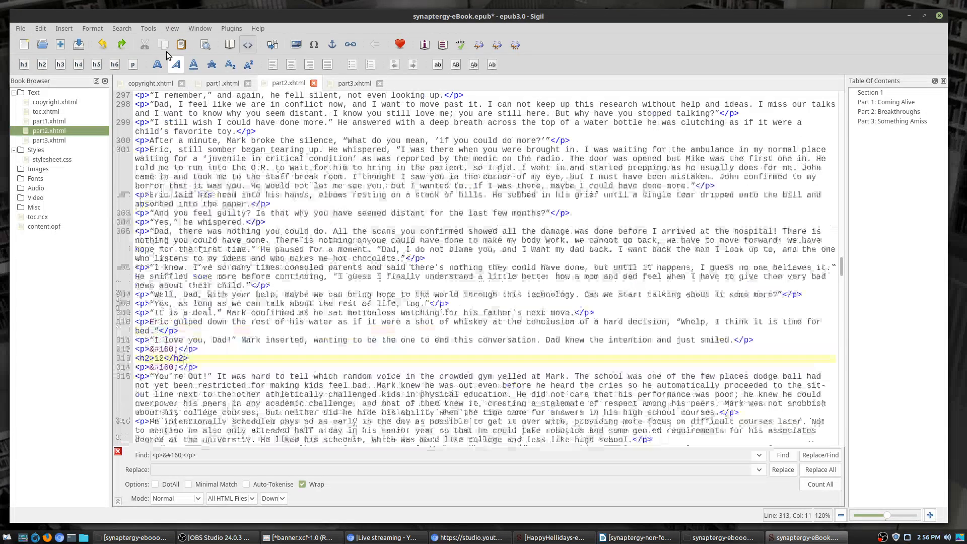
click(172, 29)
click(209, 102)
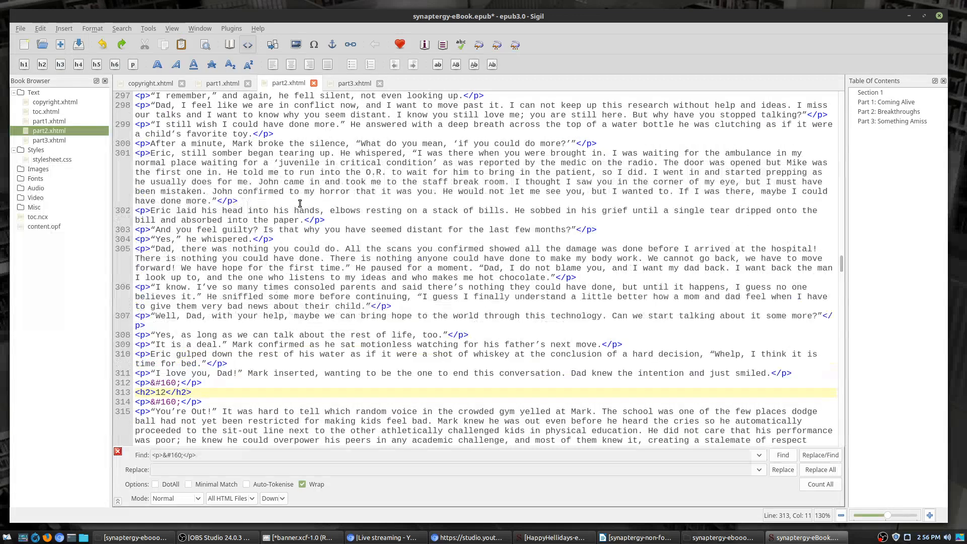
scroll(405, 357, down, 2)
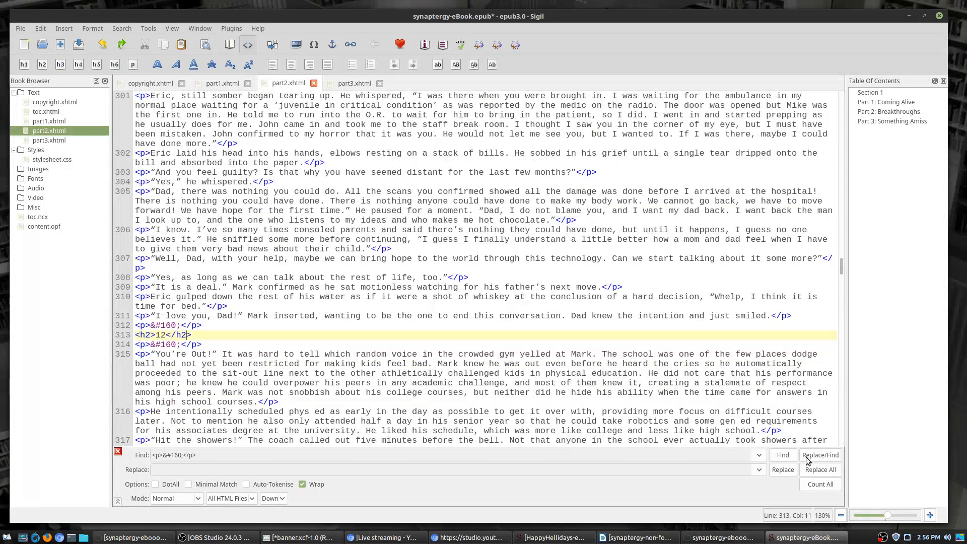
Step: Find the spacer before chapter 13 and change its number line from p to h2
click(783, 456)
click(783, 455)
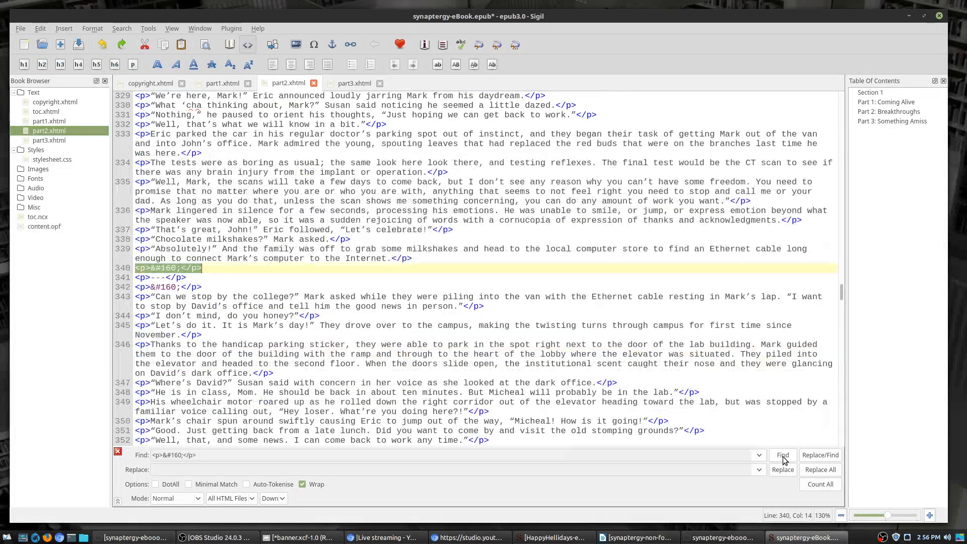
click(783, 455)
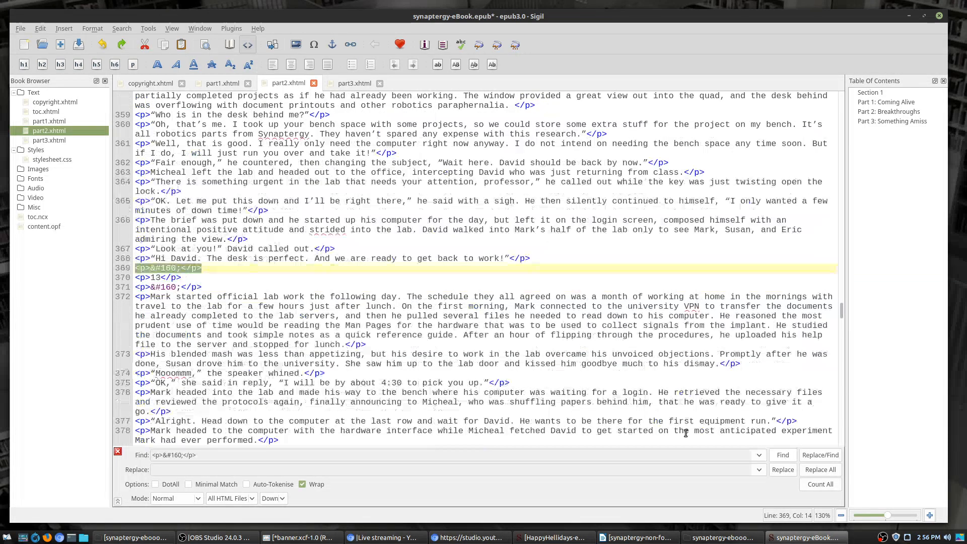
double_click(143, 278)
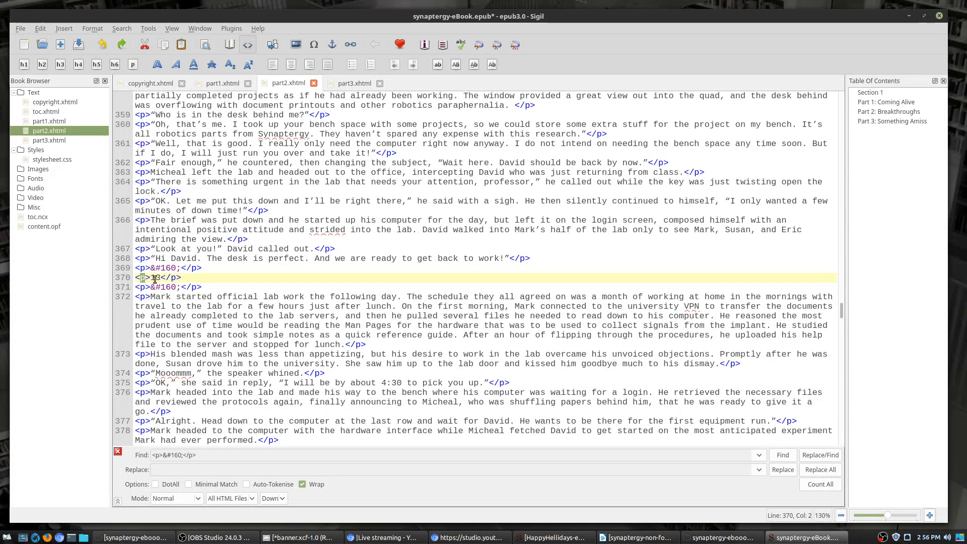
text(h2)
double_click(179, 278)
text(h2)
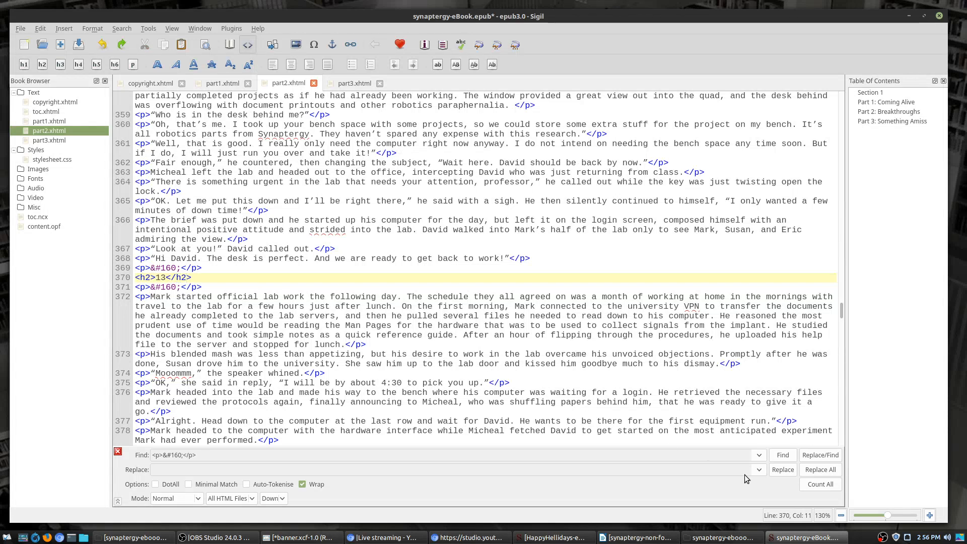
Step: Skip ahead to chapter 14 and retag its number line as an h2 heading
click(783, 455)
click(783, 455)
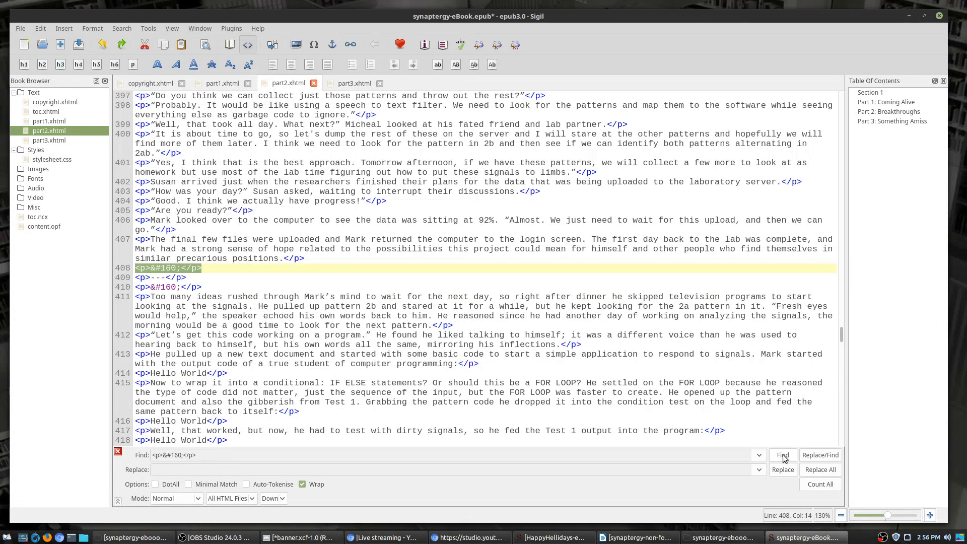
click(783, 455)
click(783, 456)
click(783, 455)
click(783, 455)
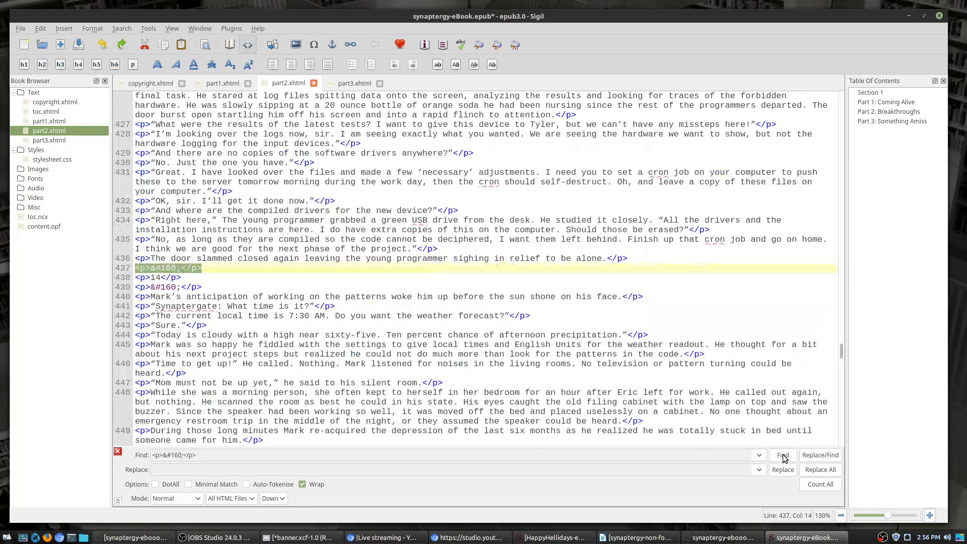
click(143, 277)
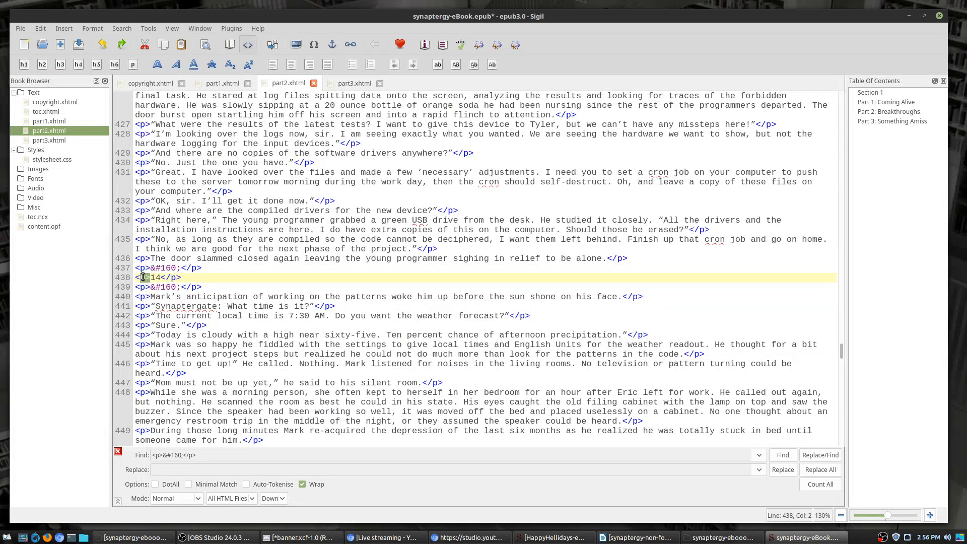
double_click(143, 277)
text(h2)
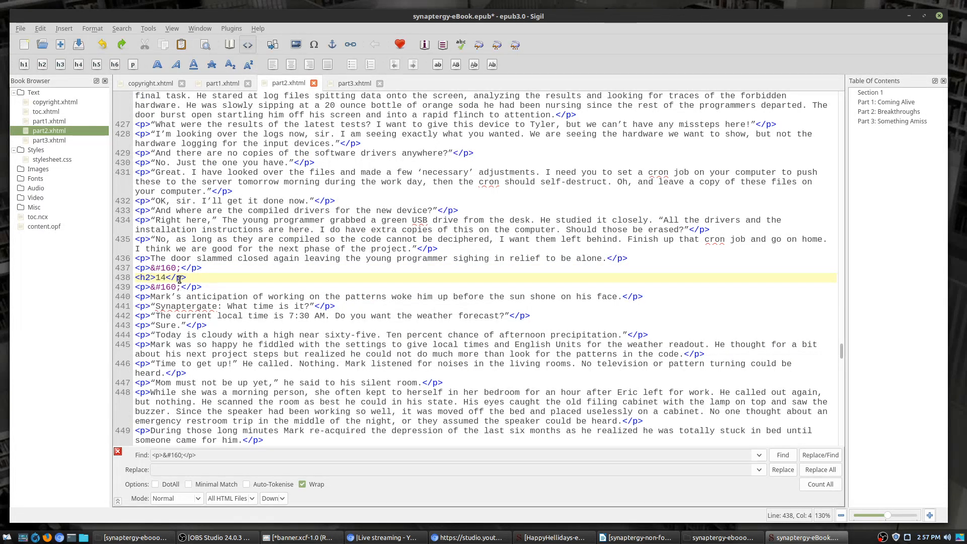
double_click(179, 277)
text(h2)
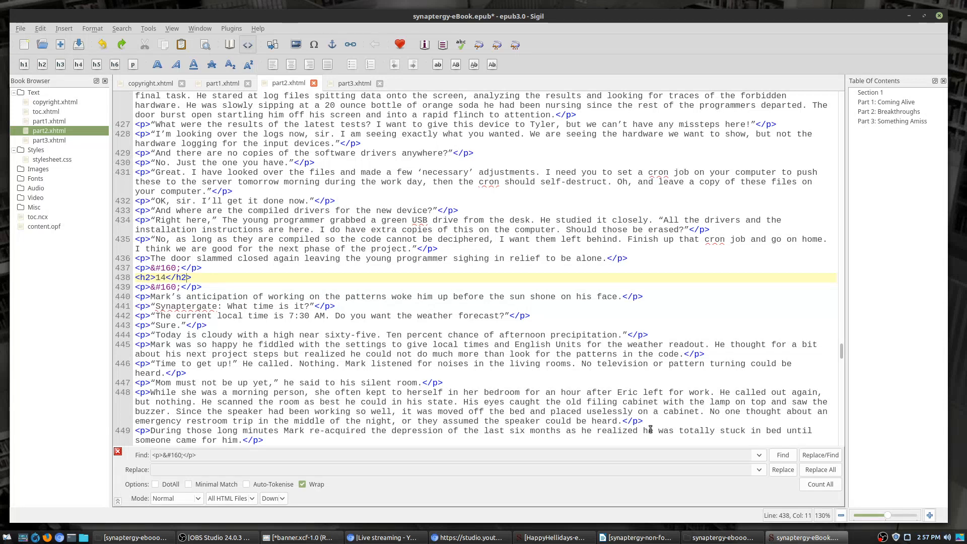
Step: Convert the chapter 15 and 16 number lines to h2 headings
click(783, 454)
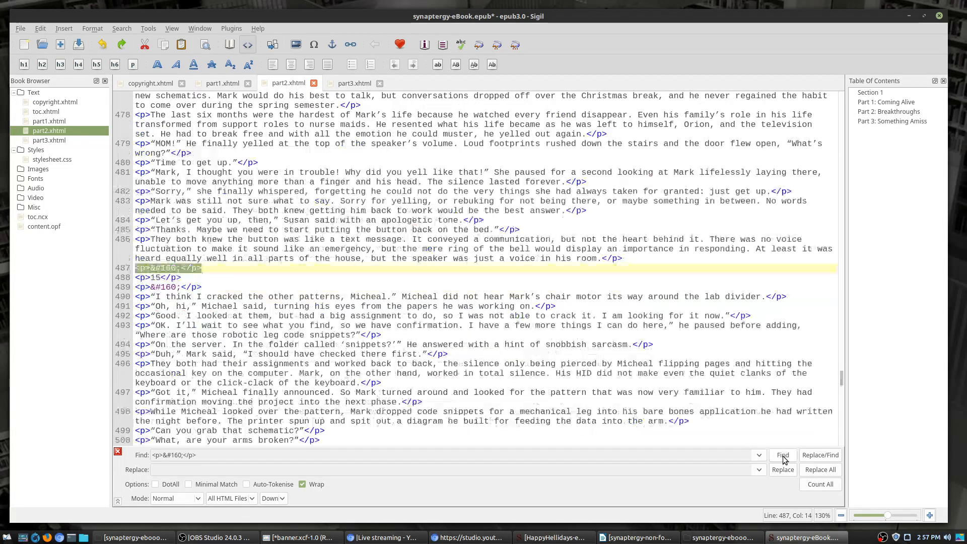
double_click(143, 278)
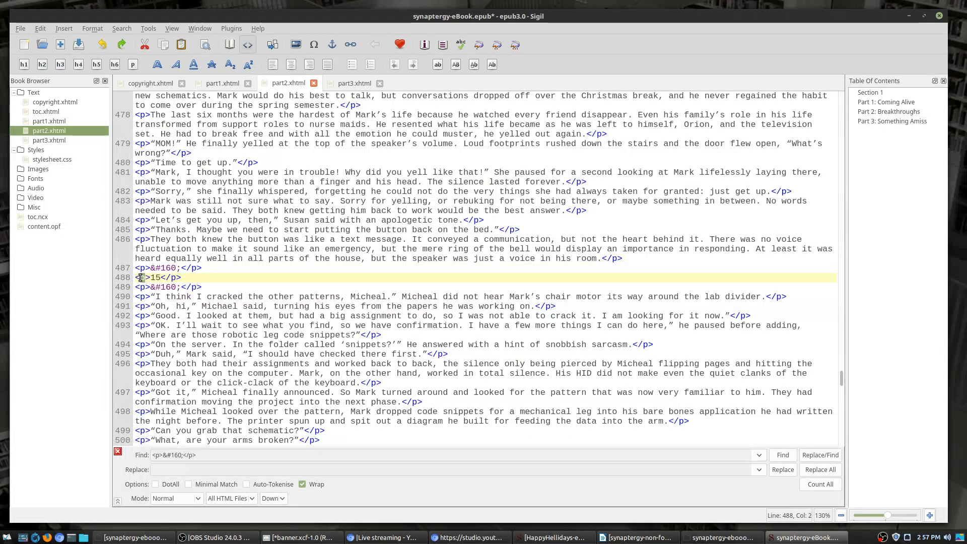
text(h2)
double_click(179, 278)
text(h2)
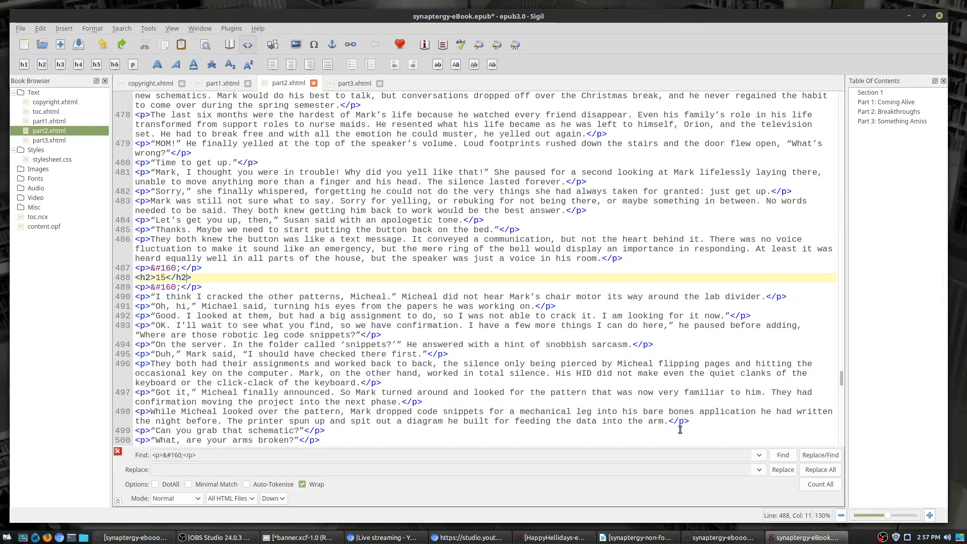
click(787, 459)
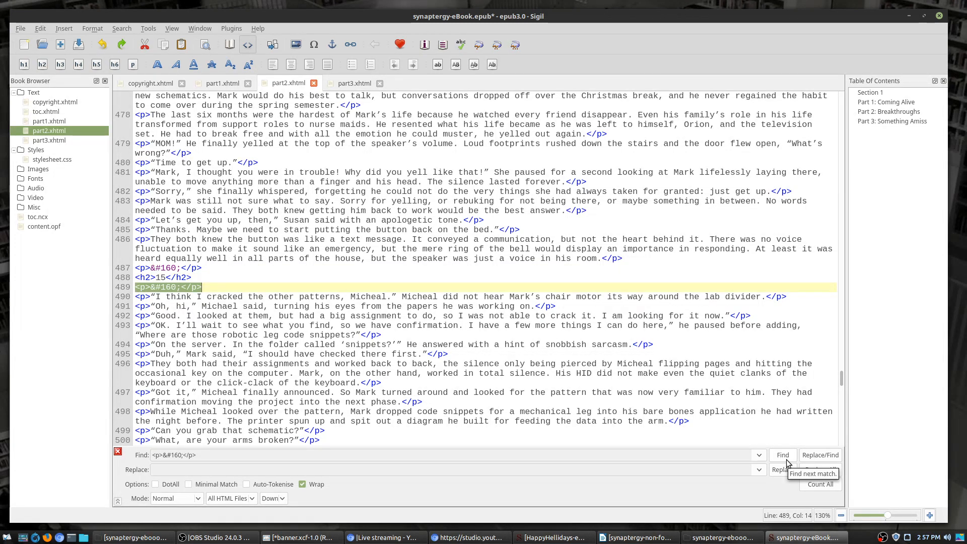
click(787, 461)
double_click(141, 278)
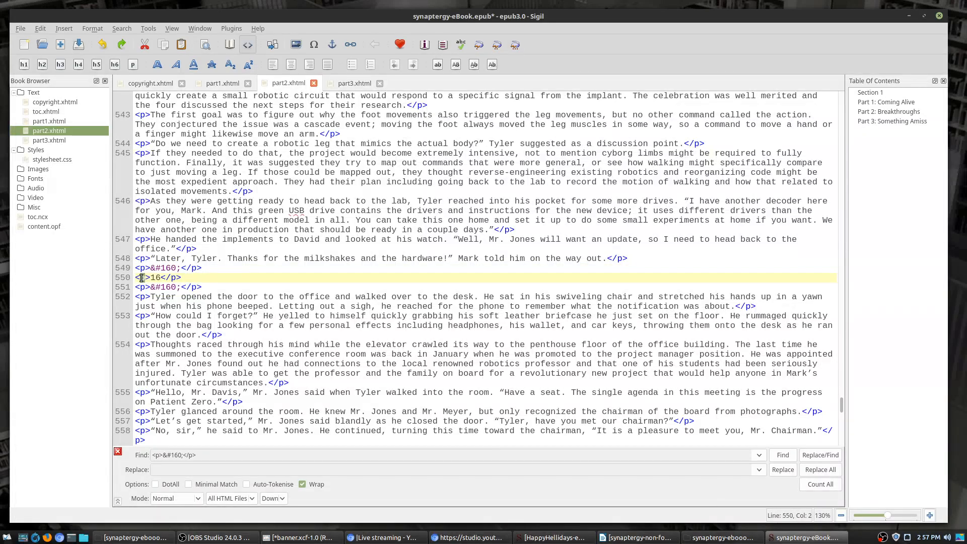
text(h2)
double_click(175, 278)
text(h2)
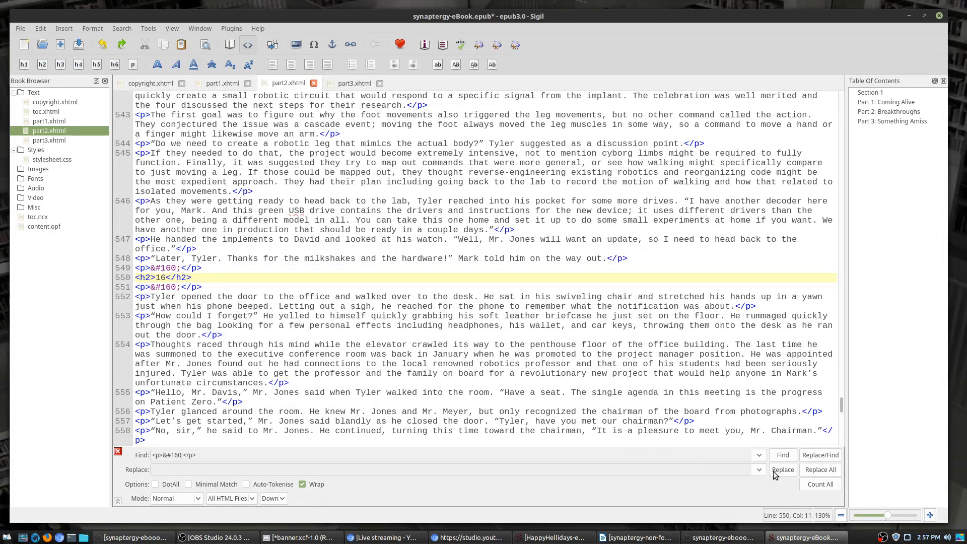
click(783, 455)
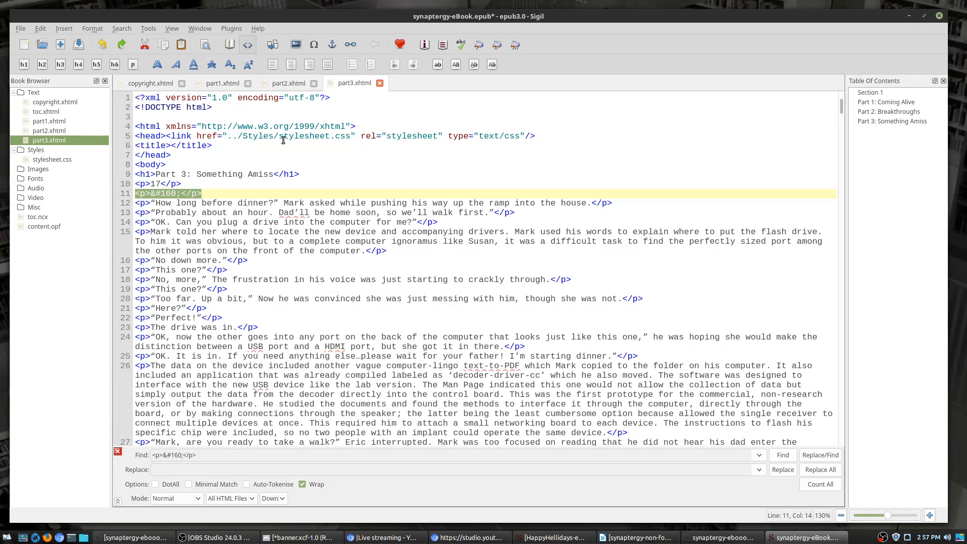
Step: Retag the chapter 17 and 18 number lines in part3 as h2 headings
click(142, 184)
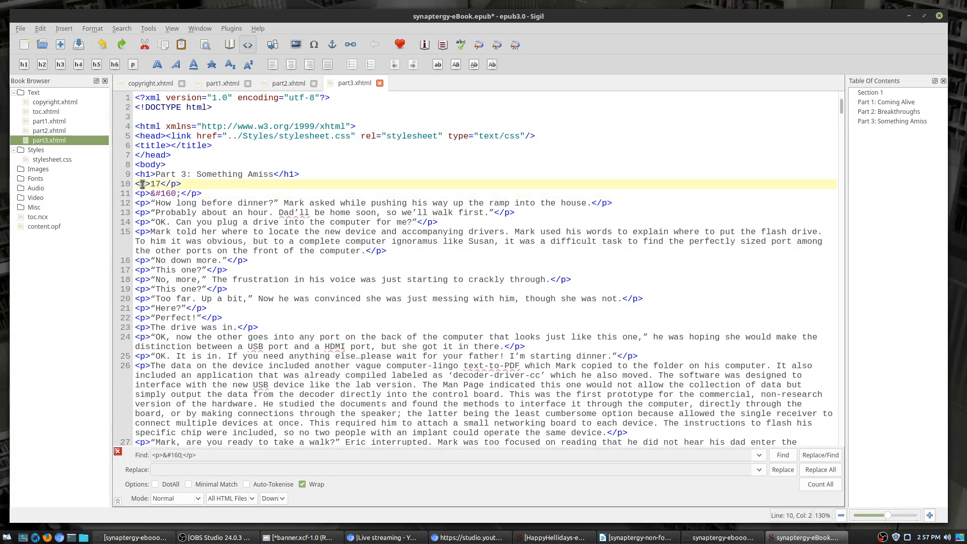
text(h2)
double_click(182, 185)
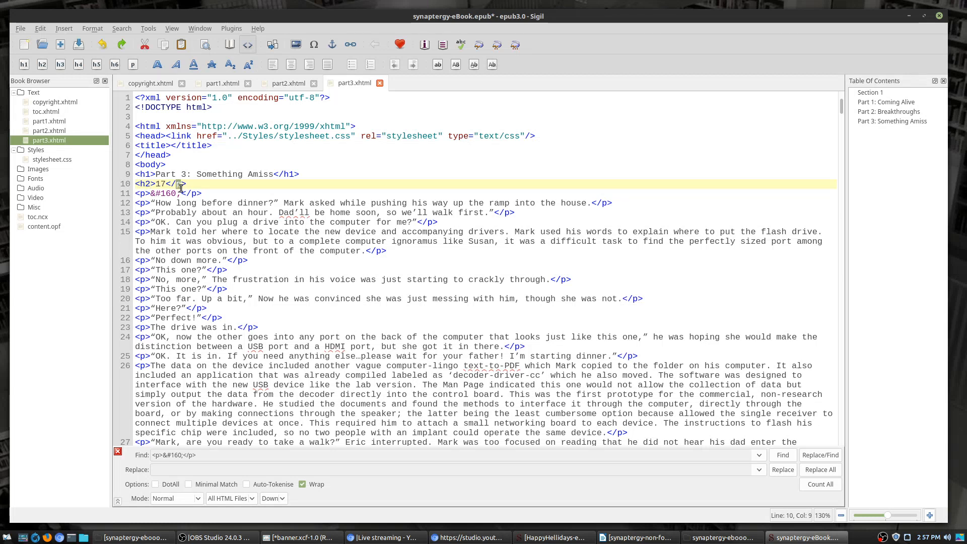
text(h2)
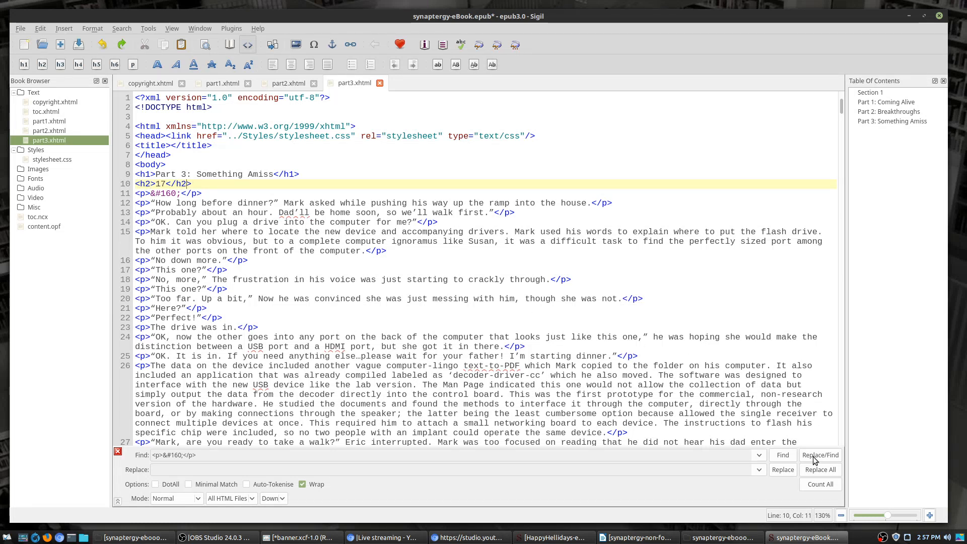
click(783, 456)
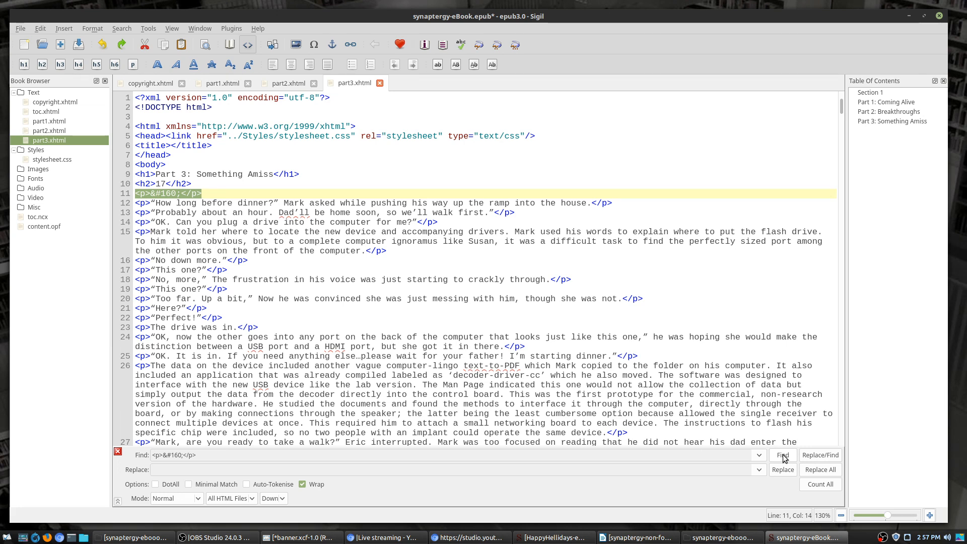
click(783, 456)
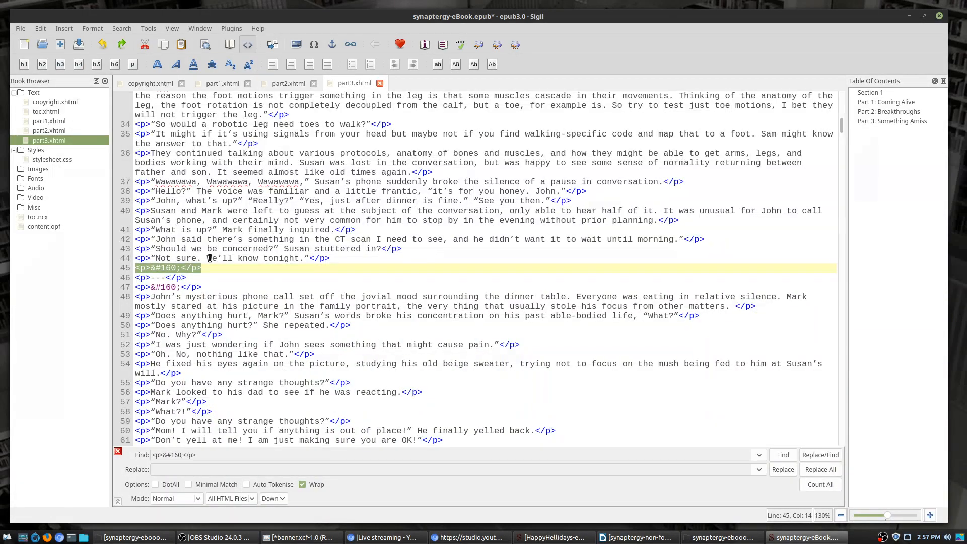
click(782, 455)
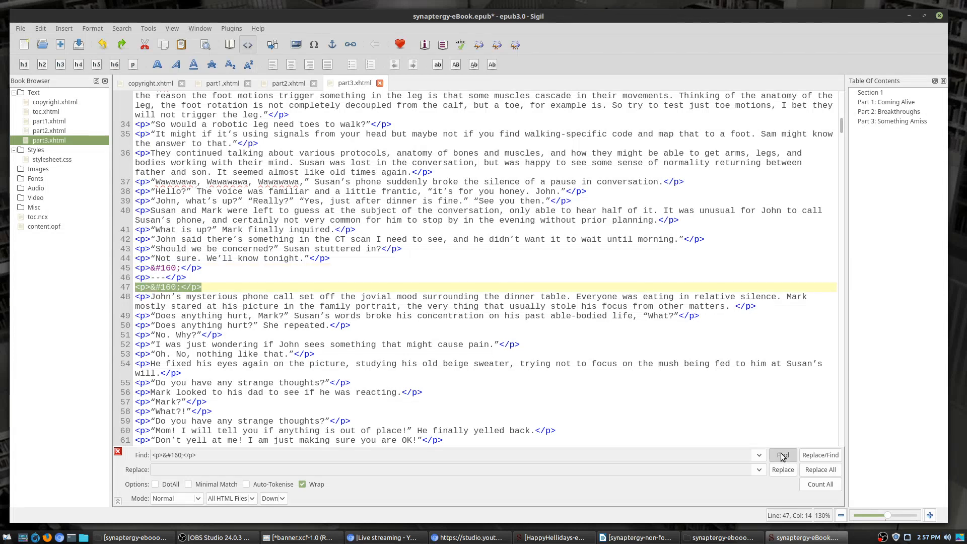
click(782, 455)
double_click(143, 277)
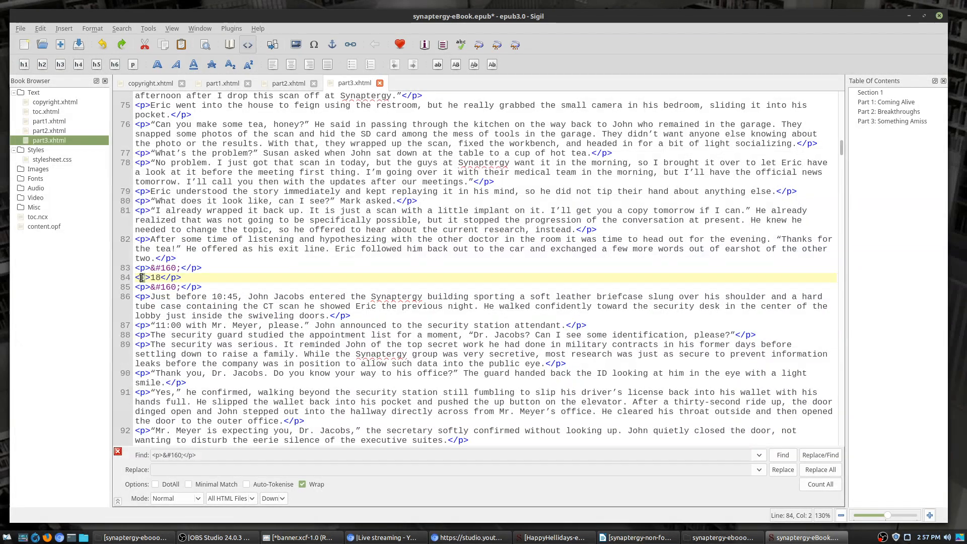
text(h2)
double_click(183, 277)
text(h2)
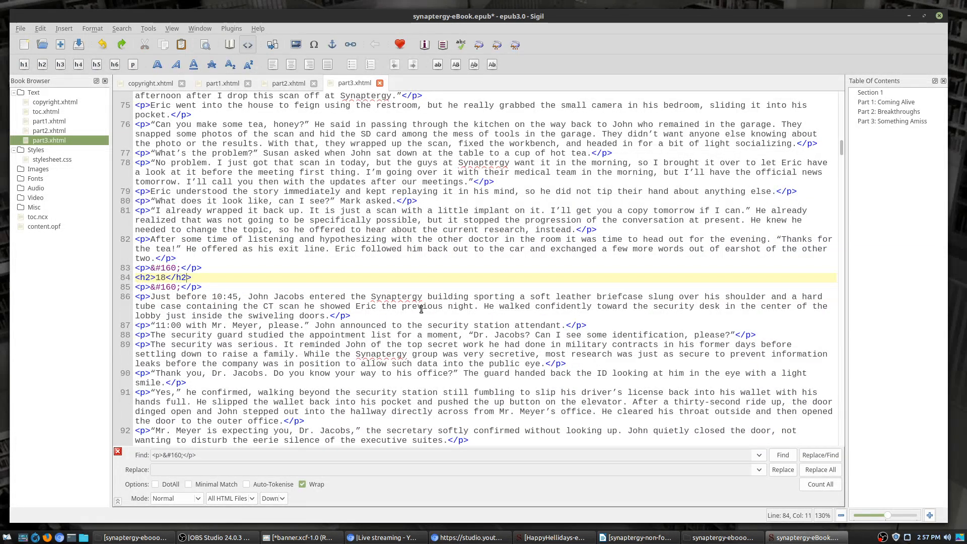
Step: Jump to chapter 19 and change its number line to an h2 heading
click(782, 456)
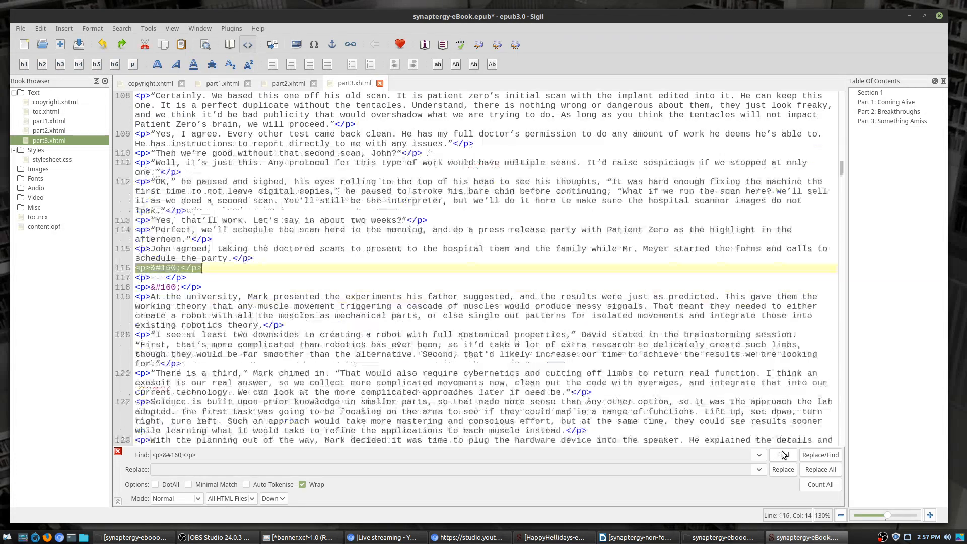
click(782, 454)
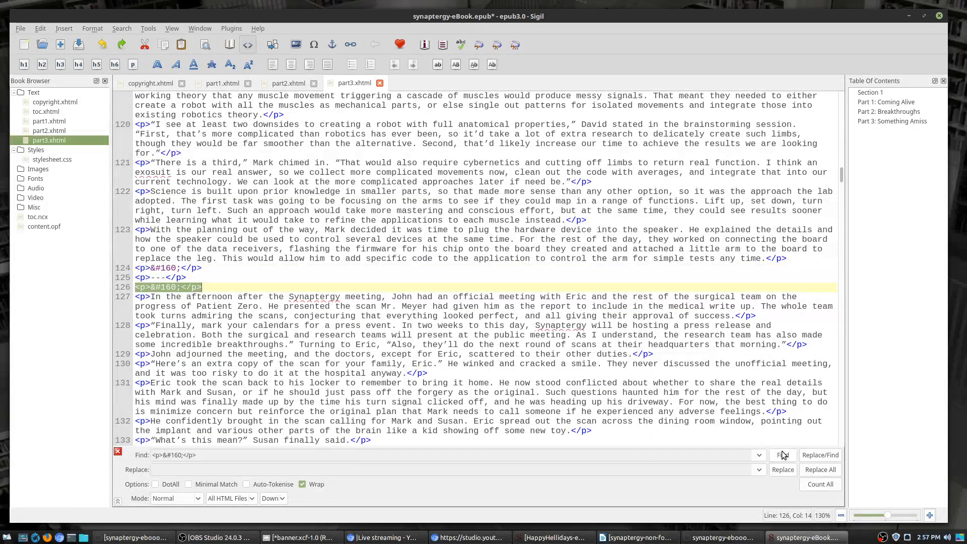
click(783, 455)
double_click(143, 277)
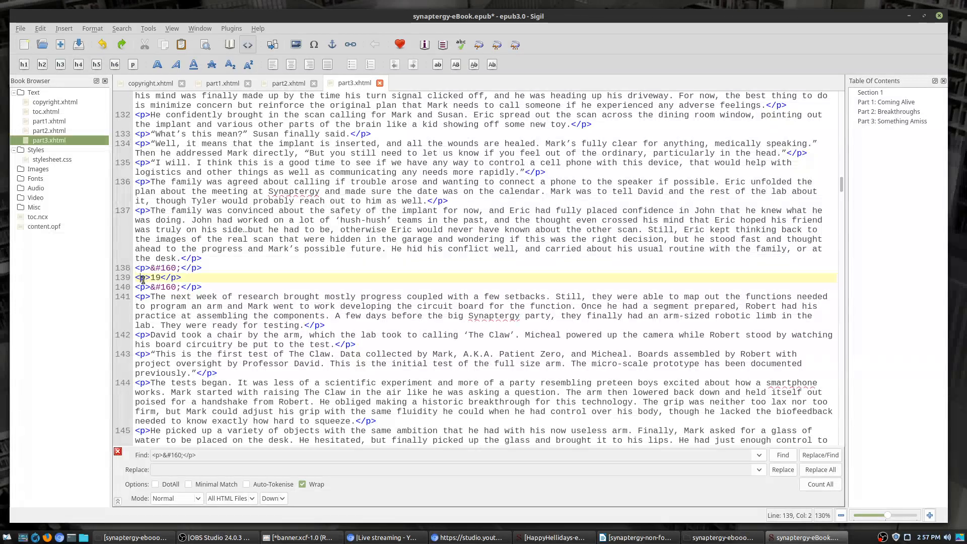
text(h2)
double_click(177, 278)
text(h2)
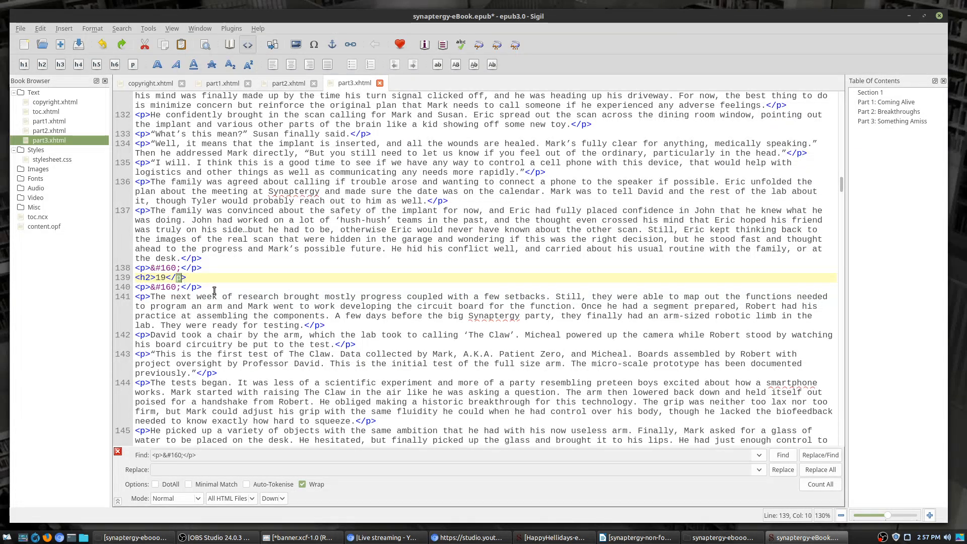
Step: Change chapter 20's number line from p to h2
click(783, 455)
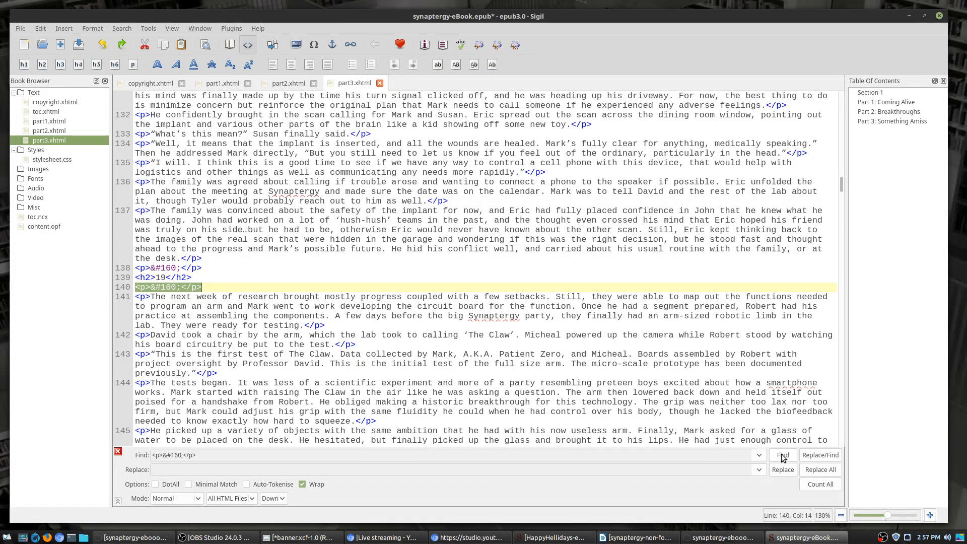
click(782, 455)
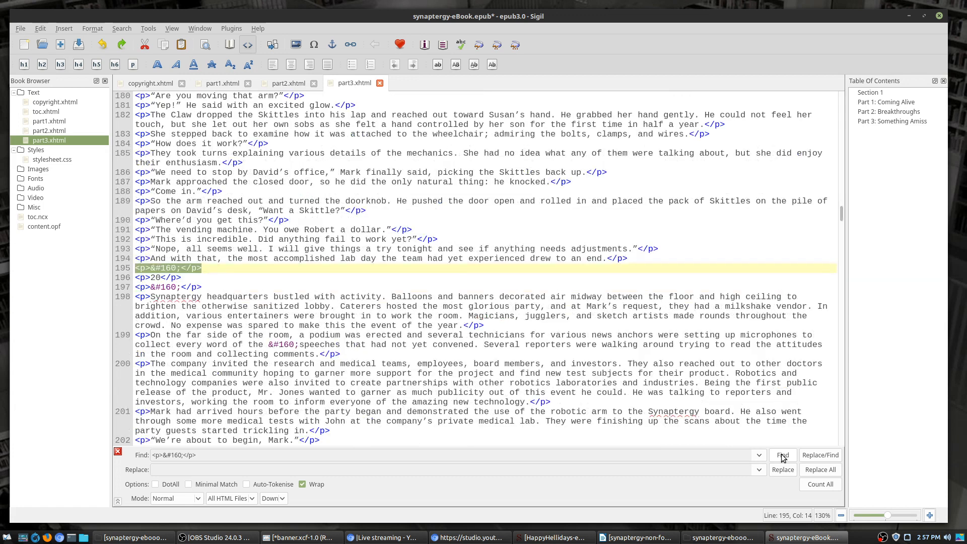
click(141, 278)
double_click(145, 277)
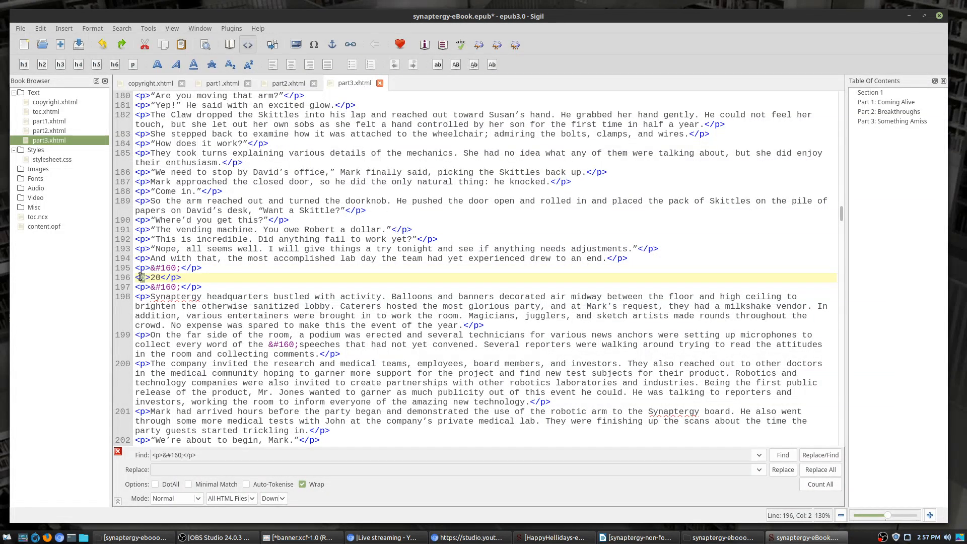
text(h2)
double_click(183, 277)
text(h2)
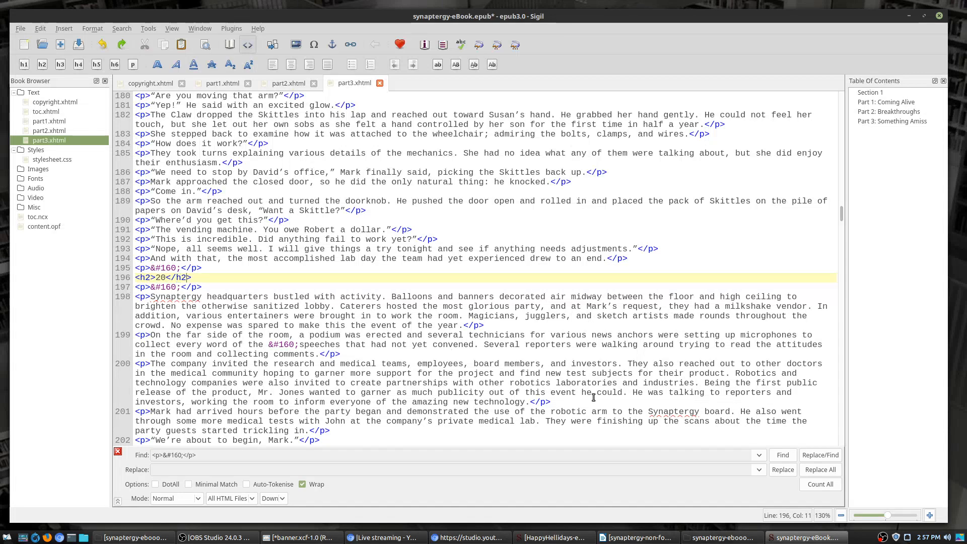
Step: Change chapter 21's number line from p to h2
click(783, 456)
click(785, 460)
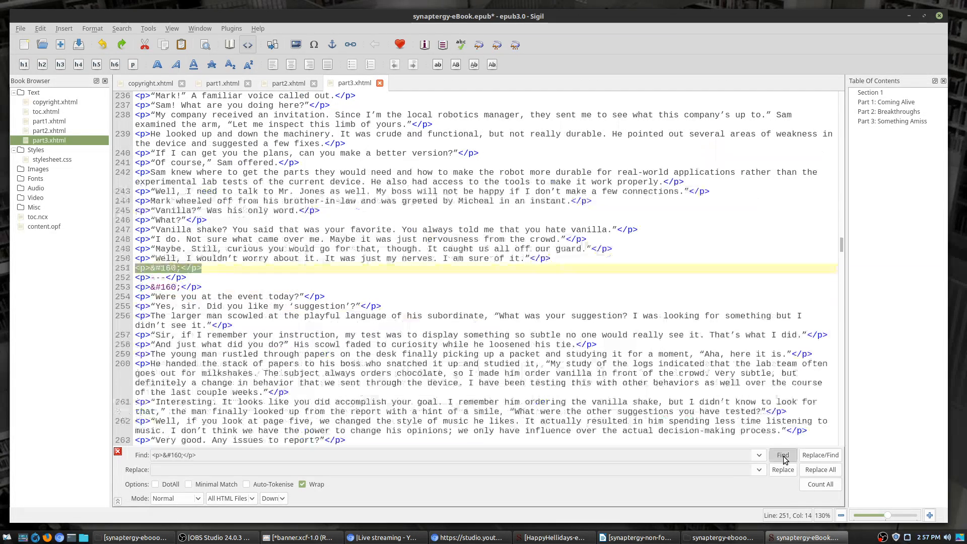
click(785, 460)
click(786, 459)
double_click(145, 277)
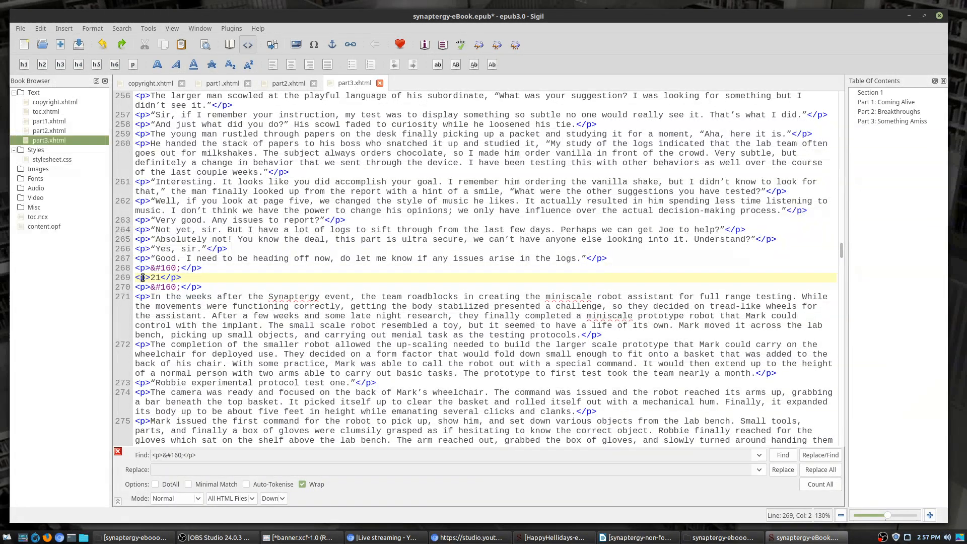
text(h2)
double_click(178, 278)
text(h2)
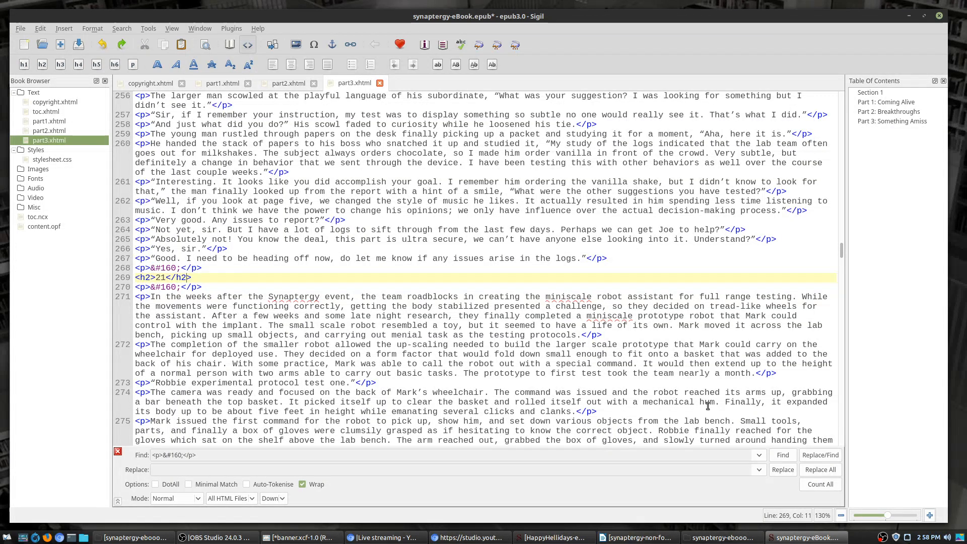
Step: Convert the chapter 22 and 23 number lines to h2 headings
click(782, 455)
click(783, 455)
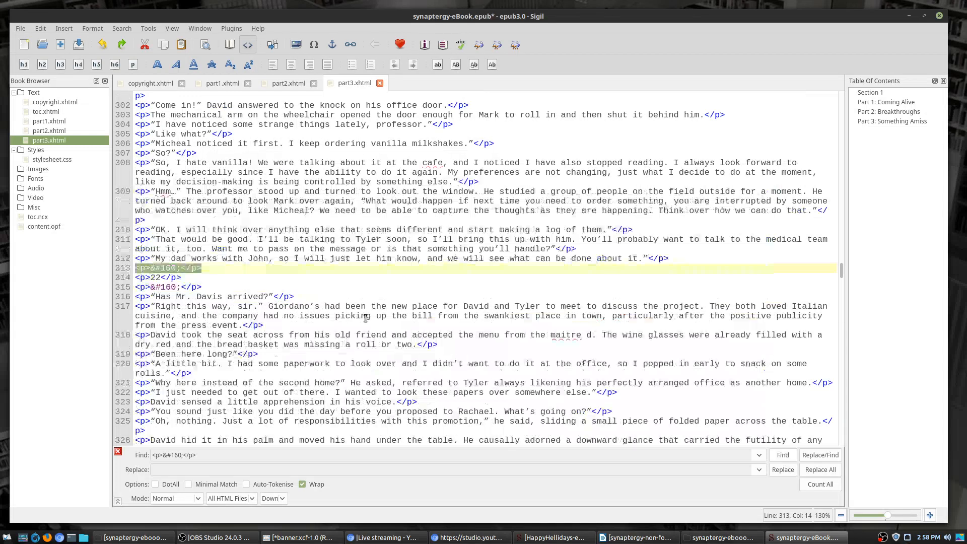
double_click(142, 278)
text(h2)
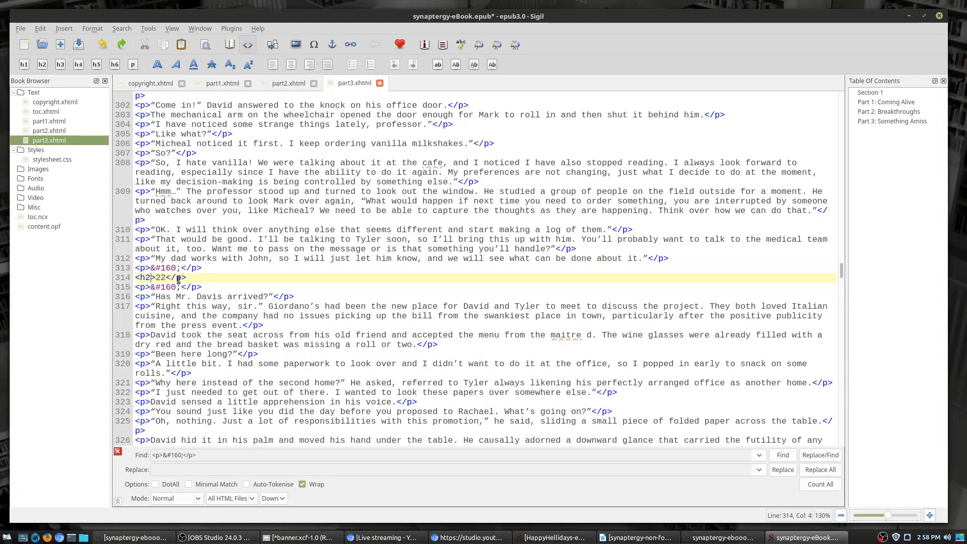
double_click(178, 277)
text(h2)
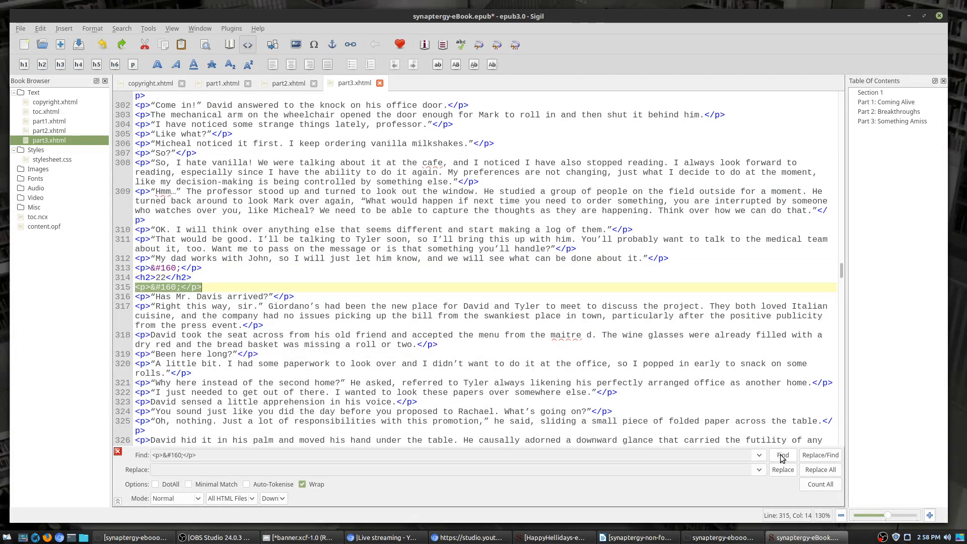
click(782, 455)
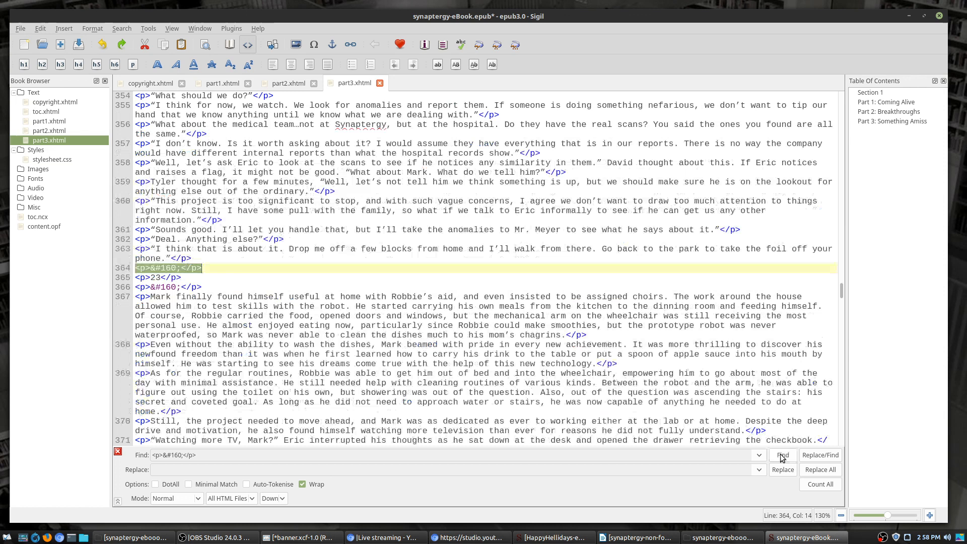
double_click(142, 277)
text(h2)
text(h2)
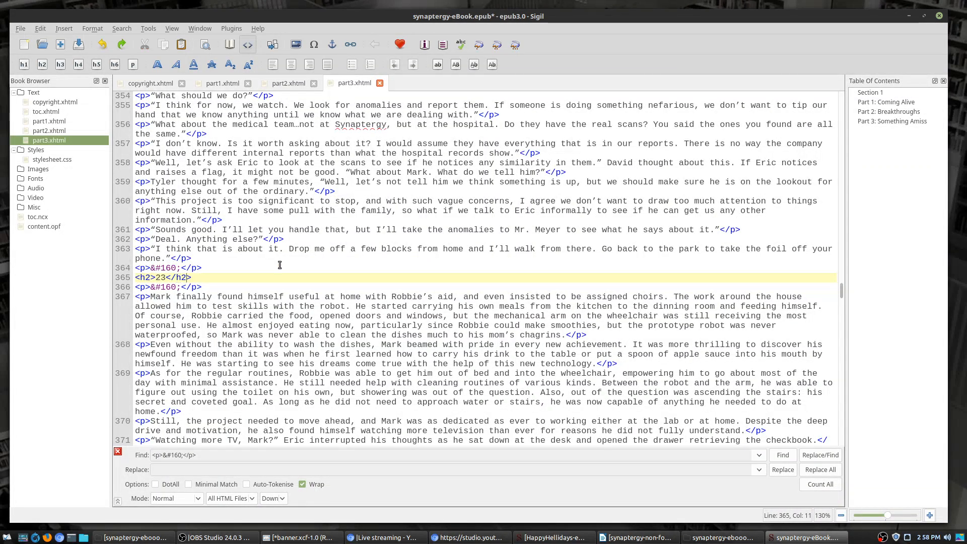
Step: Change chapter 24's number line from p to h2
click(782, 455)
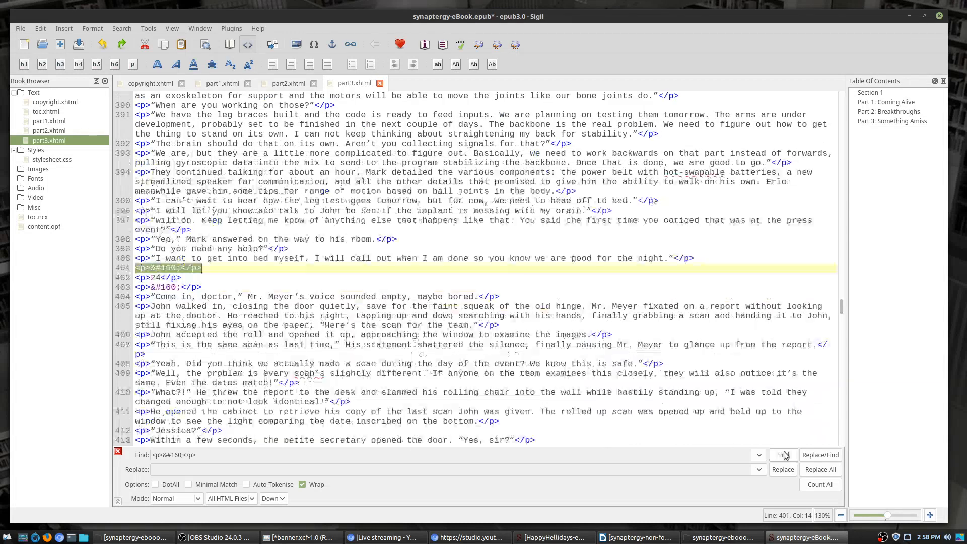
double_click(148, 277)
text(h2)
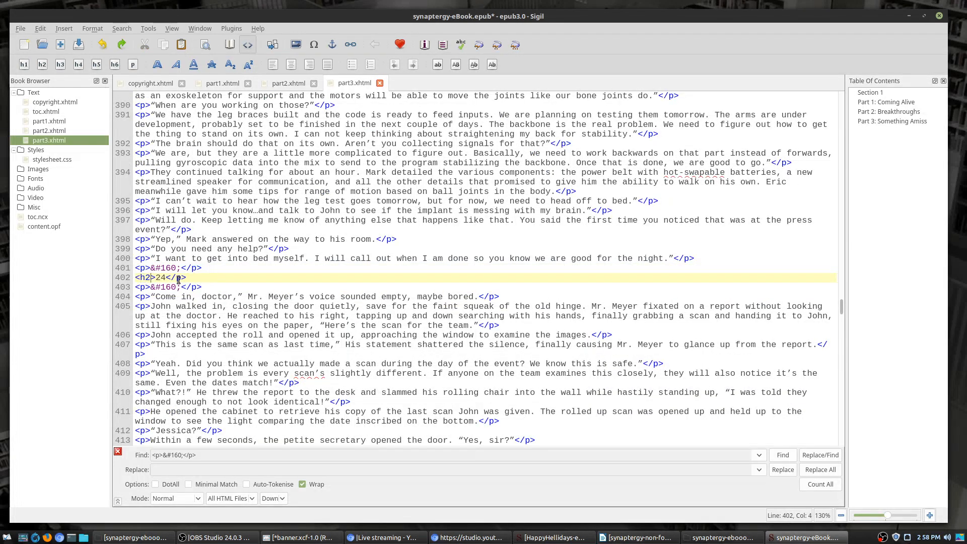
double_click(178, 277)
text(h2)
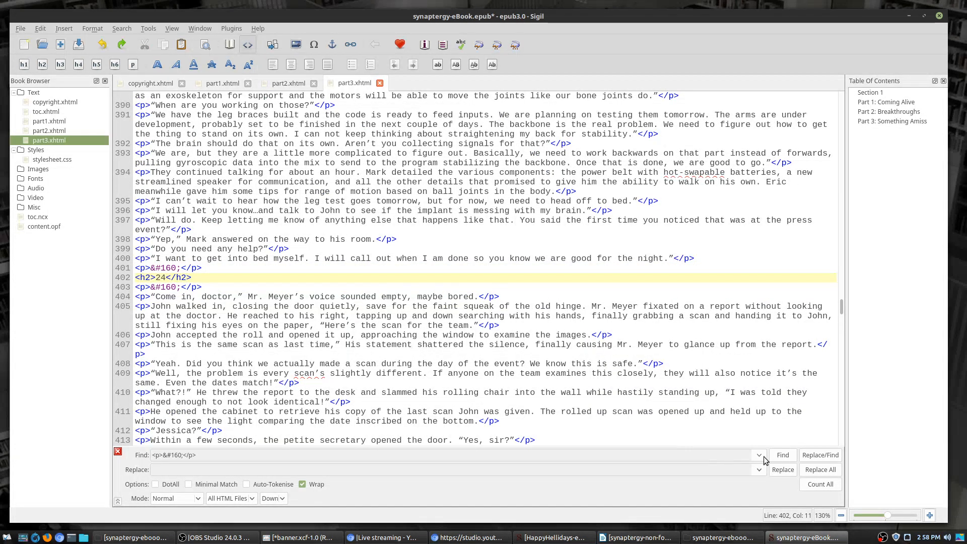
Step: Change chapter 25's number line from p to h2
click(788, 461)
click(788, 462)
click(788, 461)
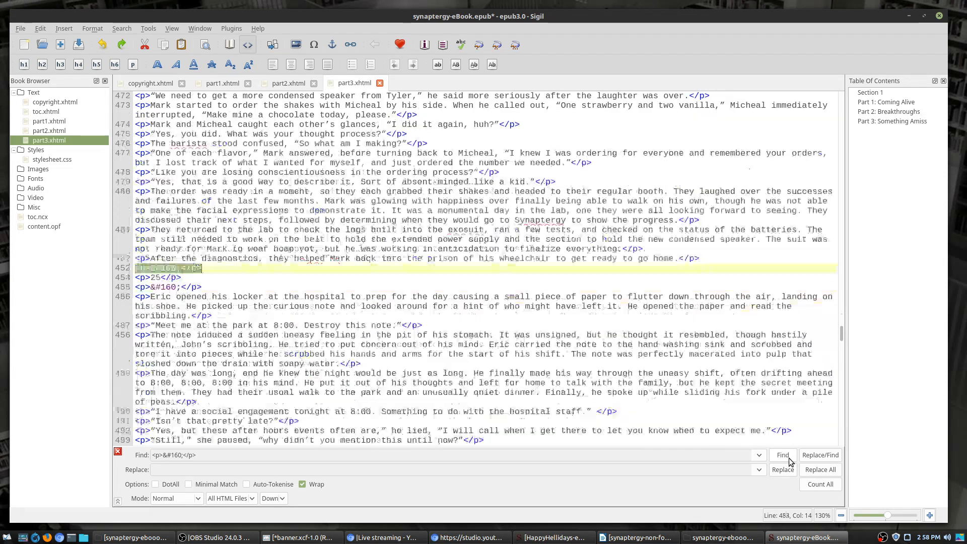
double_click(144, 278)
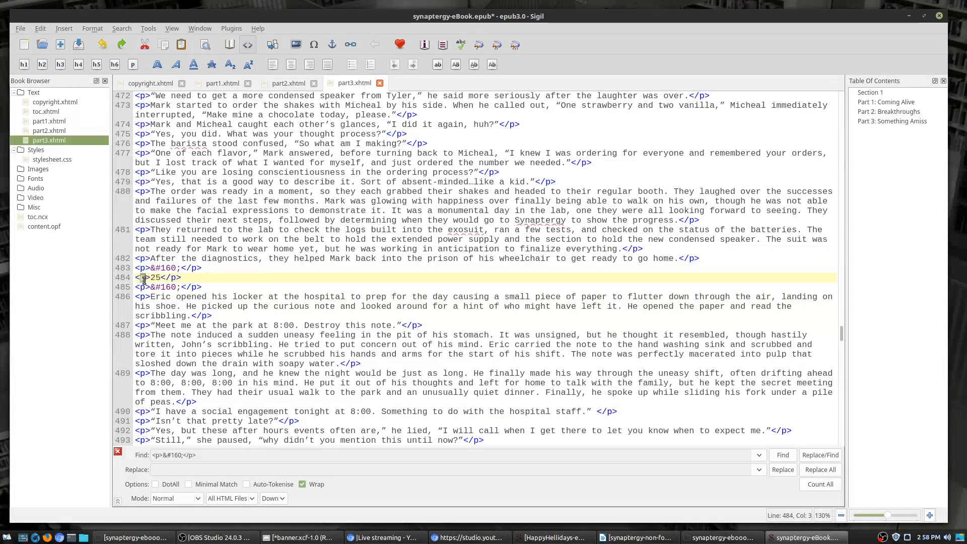
text(h2)
click(181, 277)
double_click(178, 277)
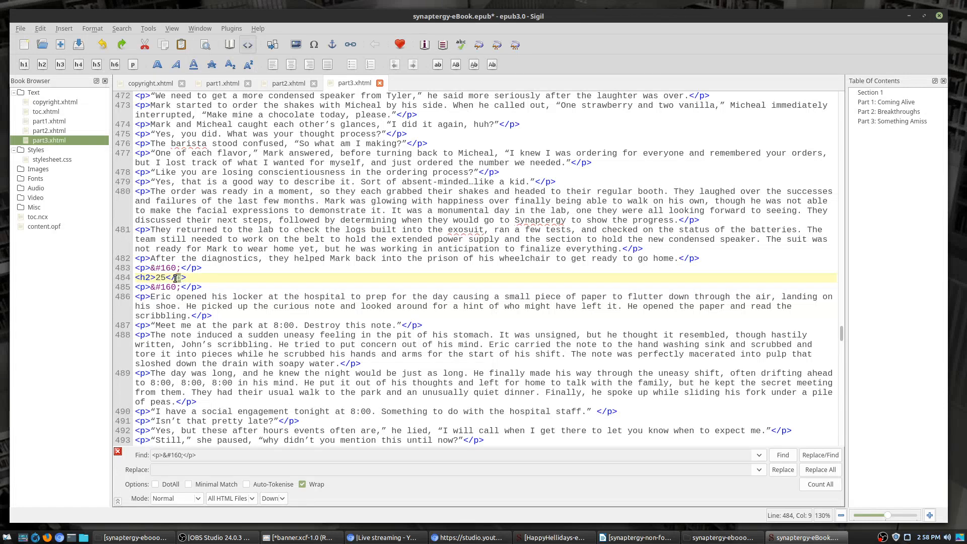
text(h2)
Step: Change chapter 26's number line from p to h2
click(783, 456)
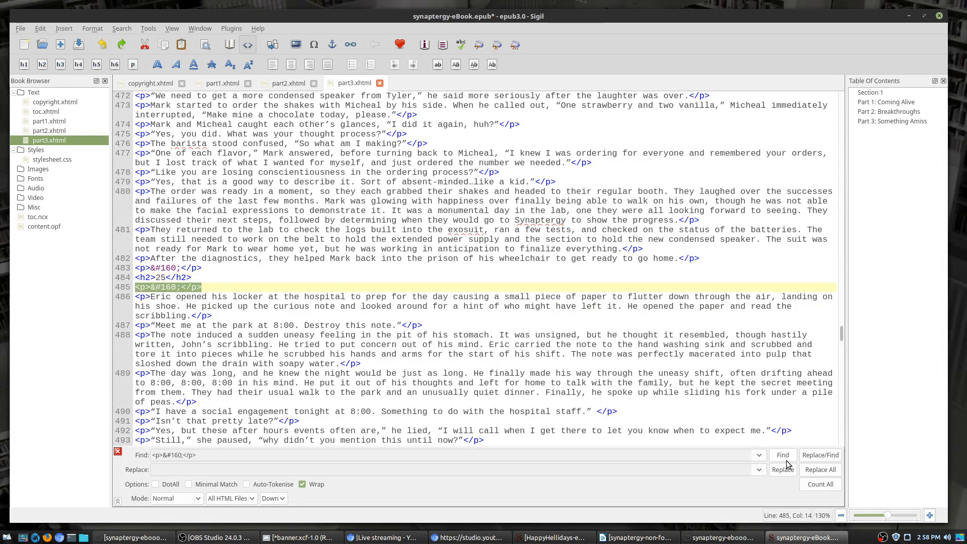
click(784, 455)
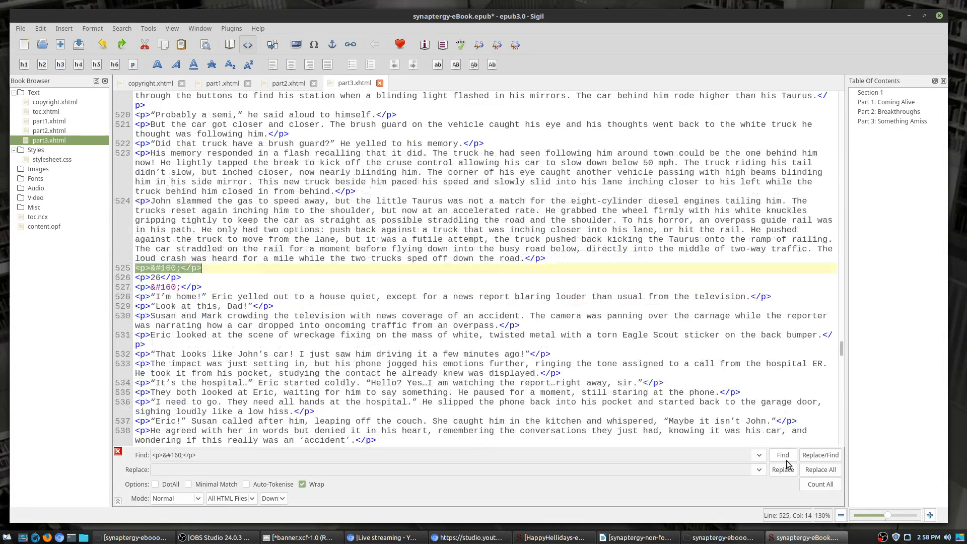
double_click(140, 277)
text(h2)
double_click(178, 278)
text(h2)
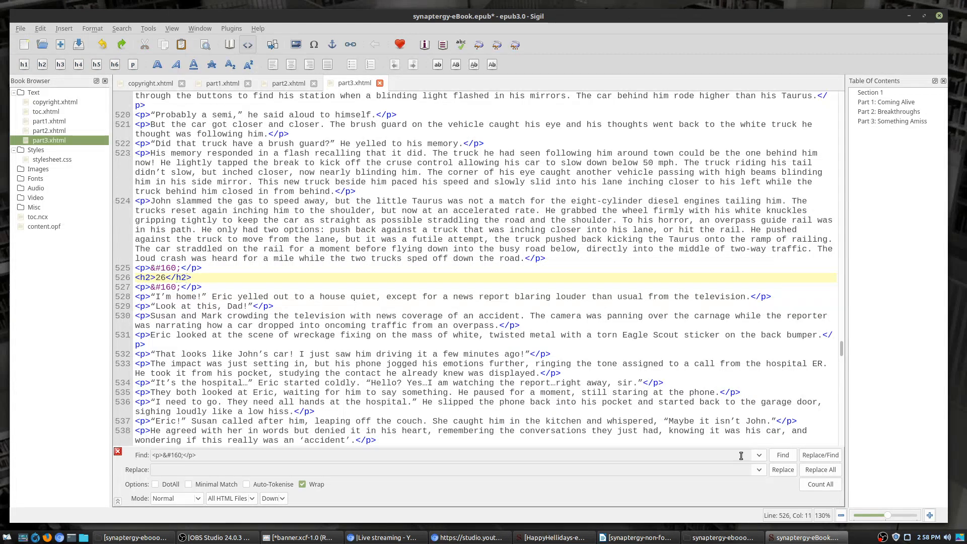
Step: Change chapter 27's number line from p to h2
click(783, 455)
click(783, 455)
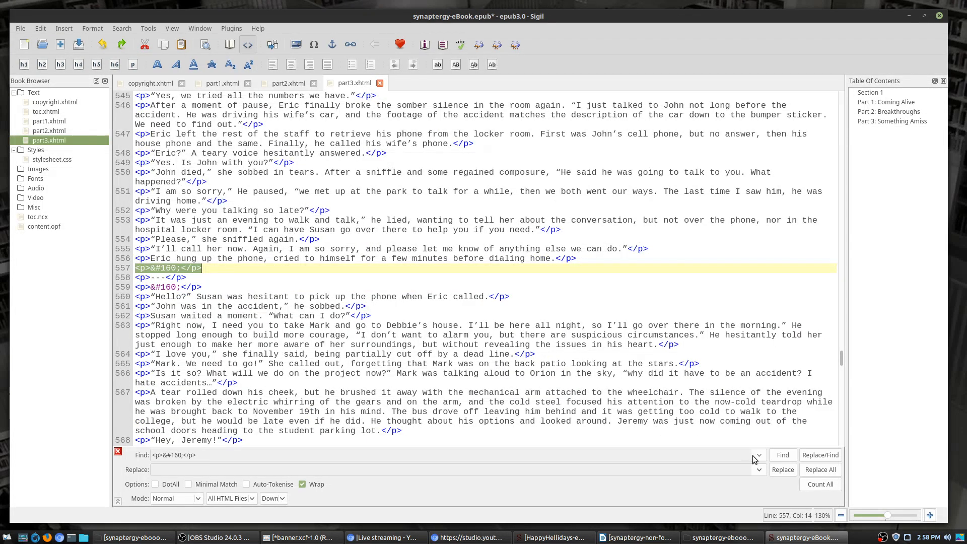
click(783, 455)
click(784, 455)
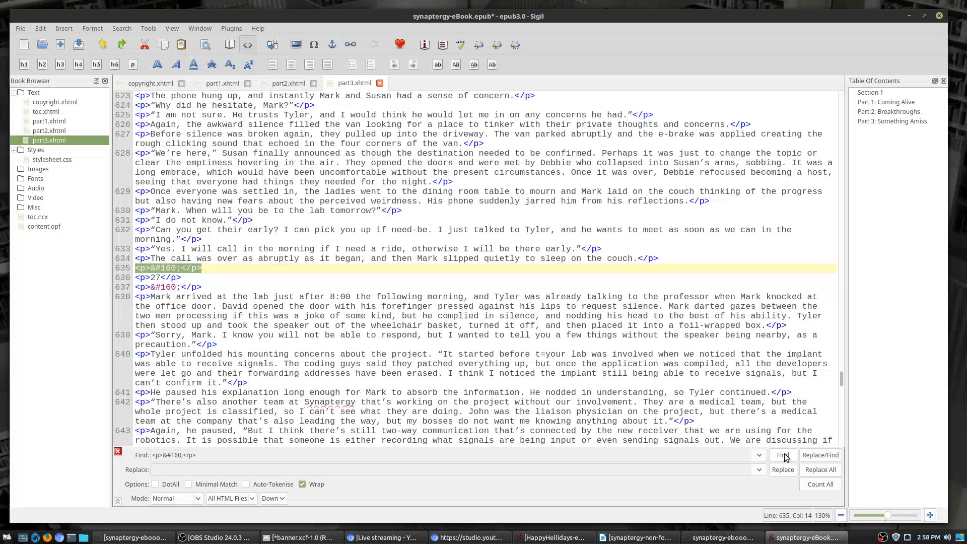
double_click(141, 278)
text(h2)
double_click(177, 277)
text(h2)
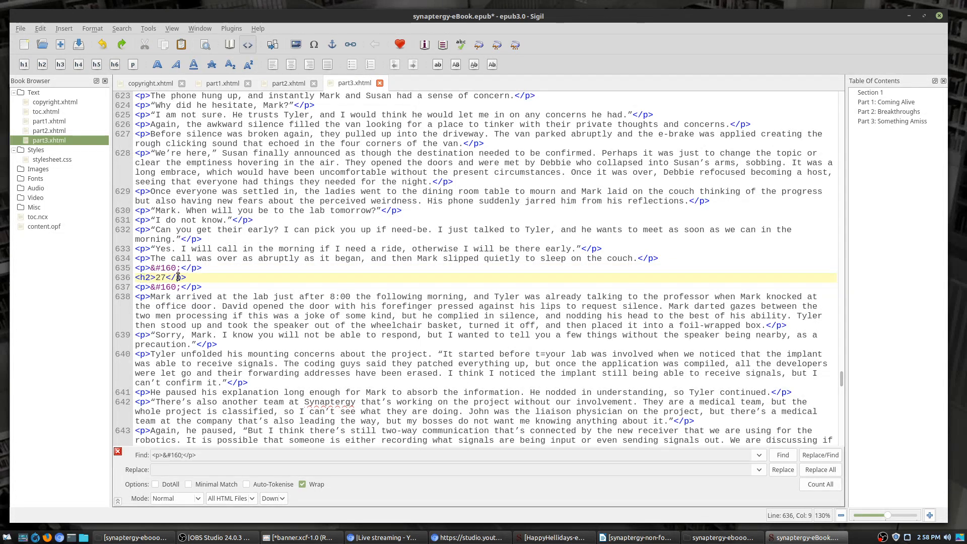
Step: Change chapter 28's number line from p to h2
click(789, 456)
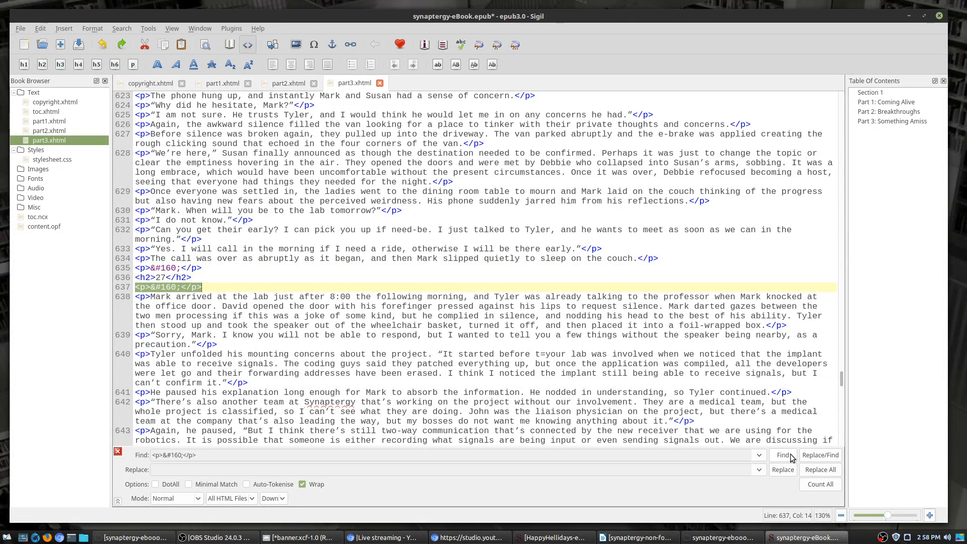
click(783, 455)
double_click(141, 277)
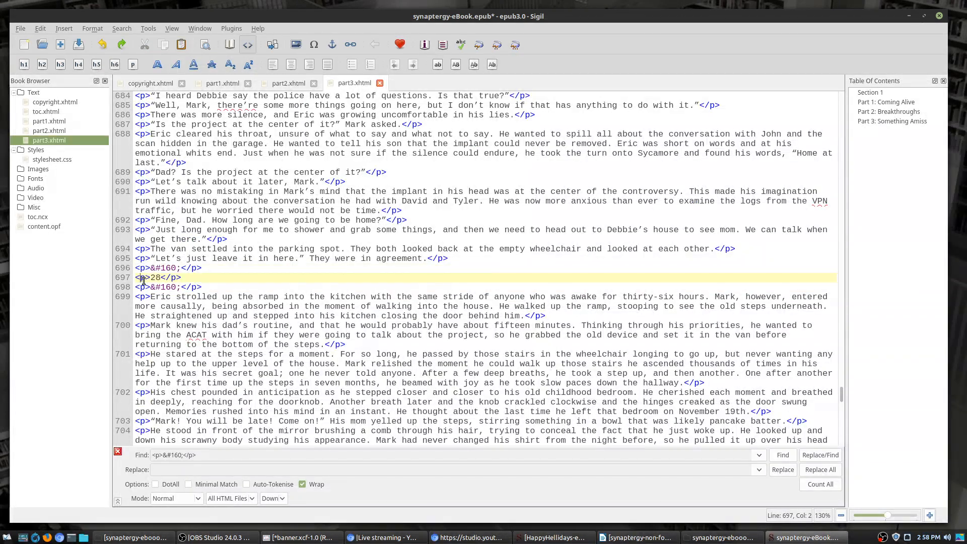
text(h2)
double_click(178, 278)
text(h2)
text(h2)
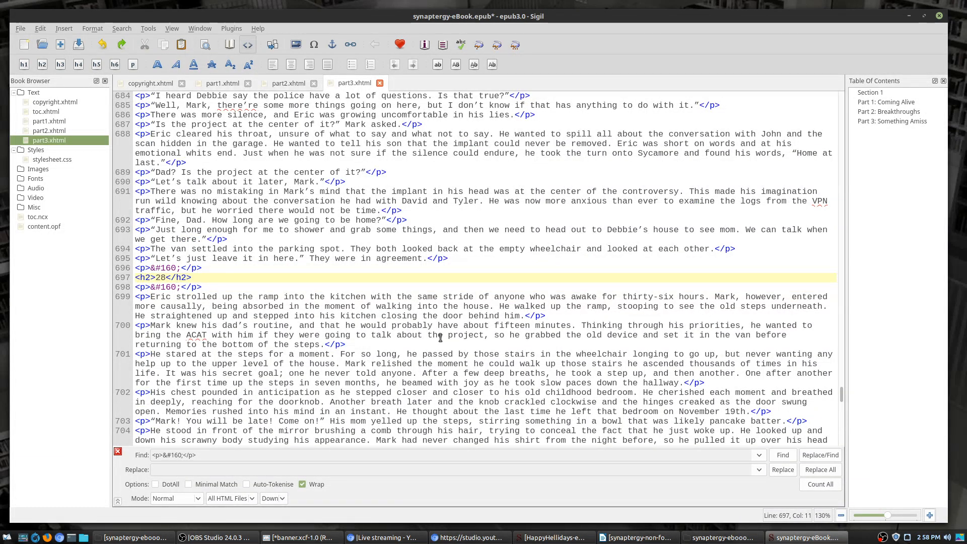
Step: Edit chapter 29's line on 756 so it reads <h2>29</h2>
click(789, 460)
click(790, 459)
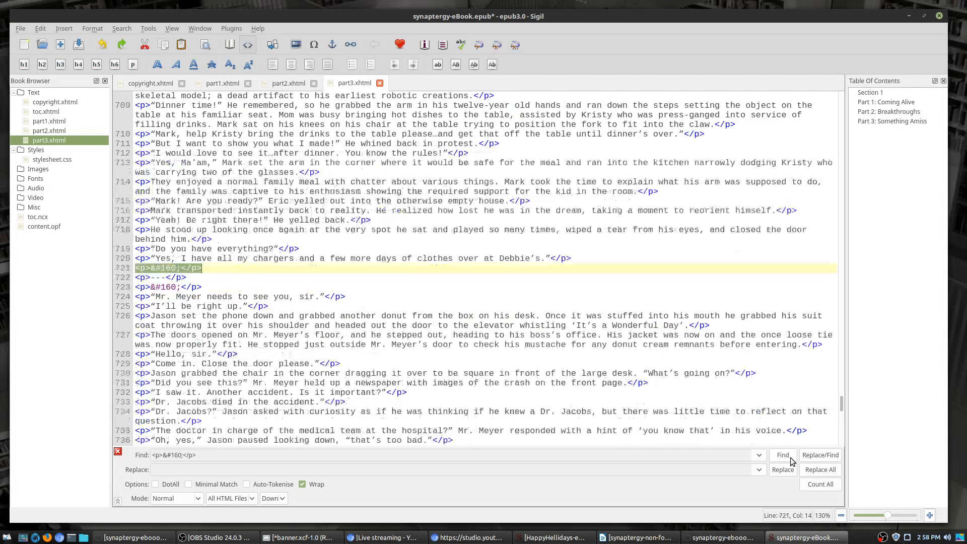
click(783, 456)
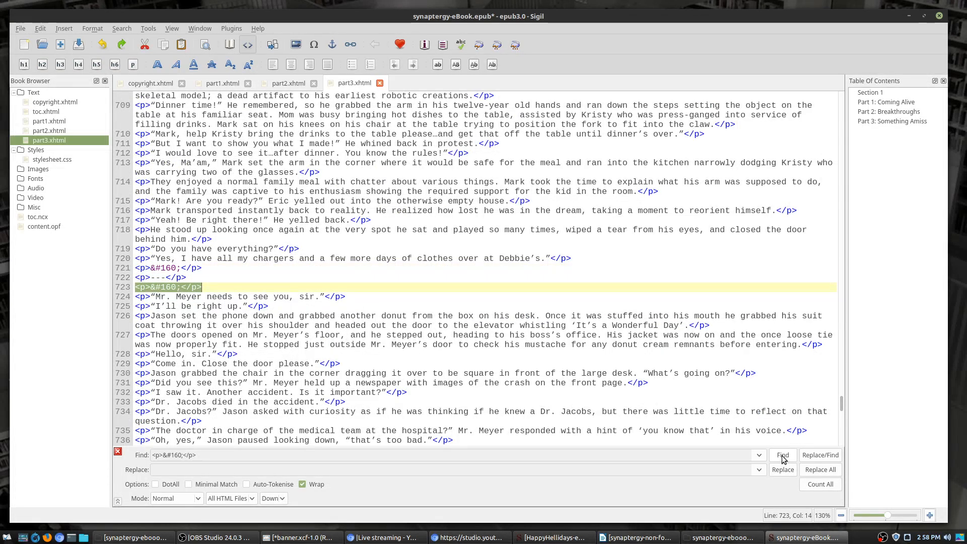
click(783, 457)
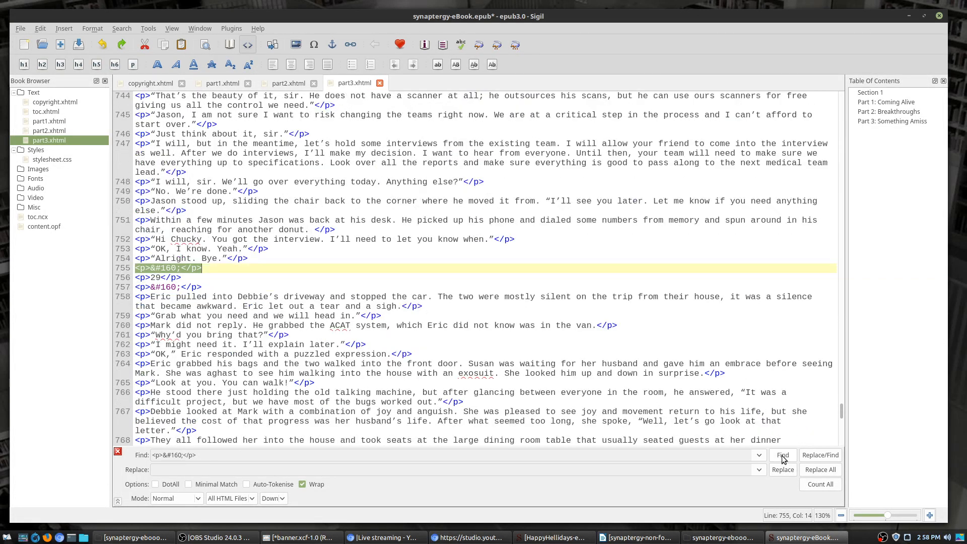
click(139, 279)
key(Delete)
key(Delete)
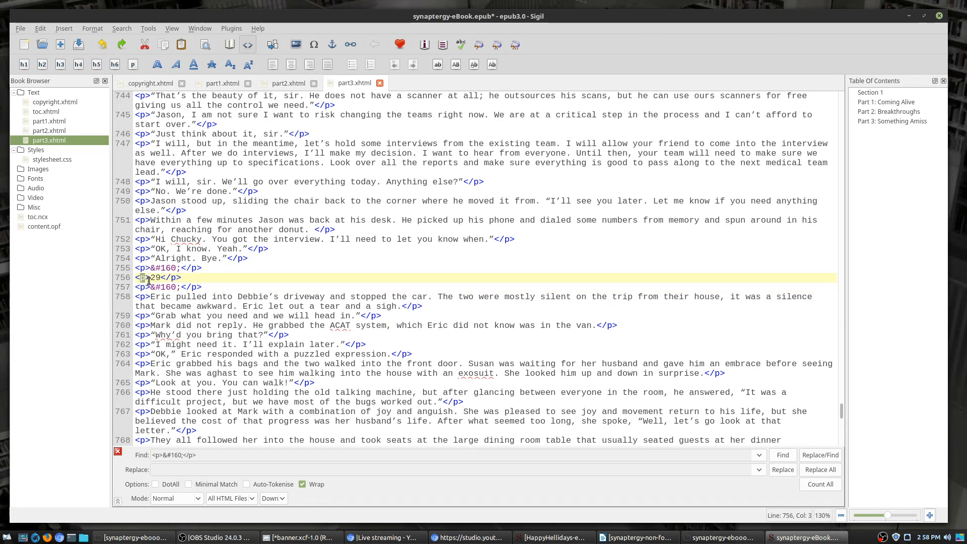
text(h2>)
key(Delete)
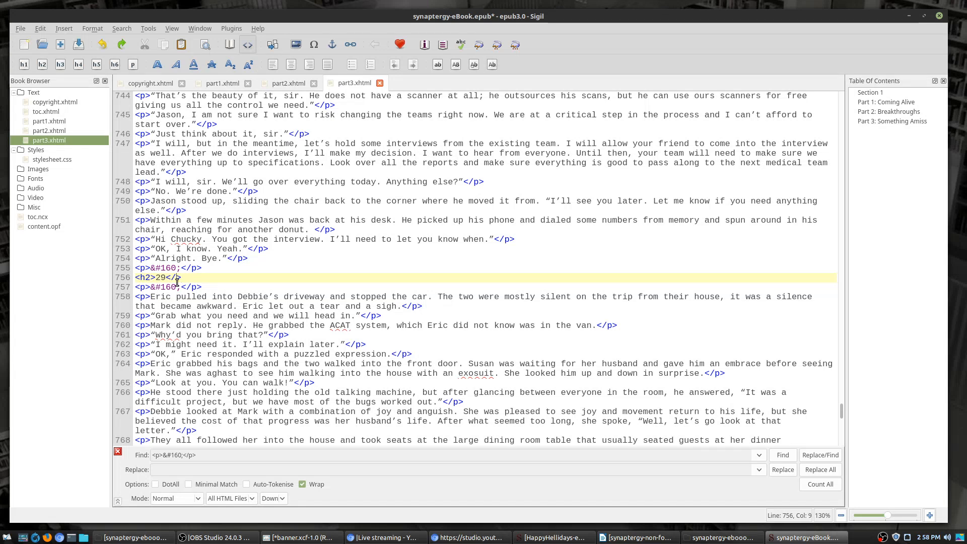
Step: Search All HTML Files for <h2> and Count All to confirm 29 headings
text(h2)
triple_click(218, 460)
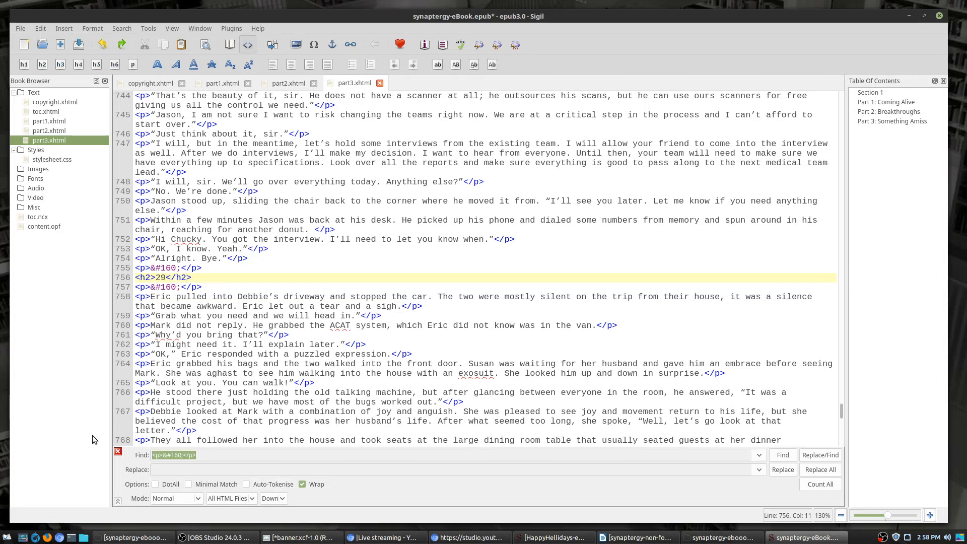
text(<h2>)
click(820, 484)
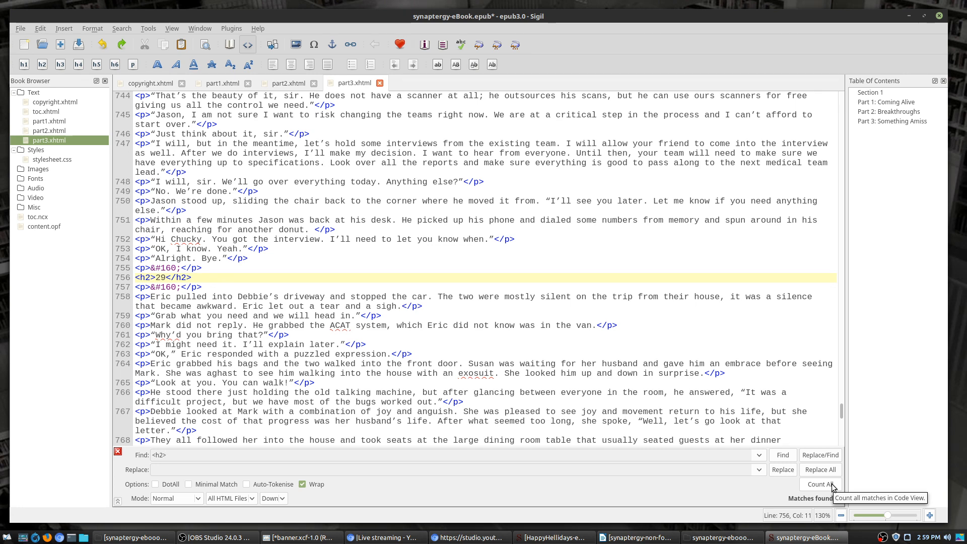
click(831, 485)
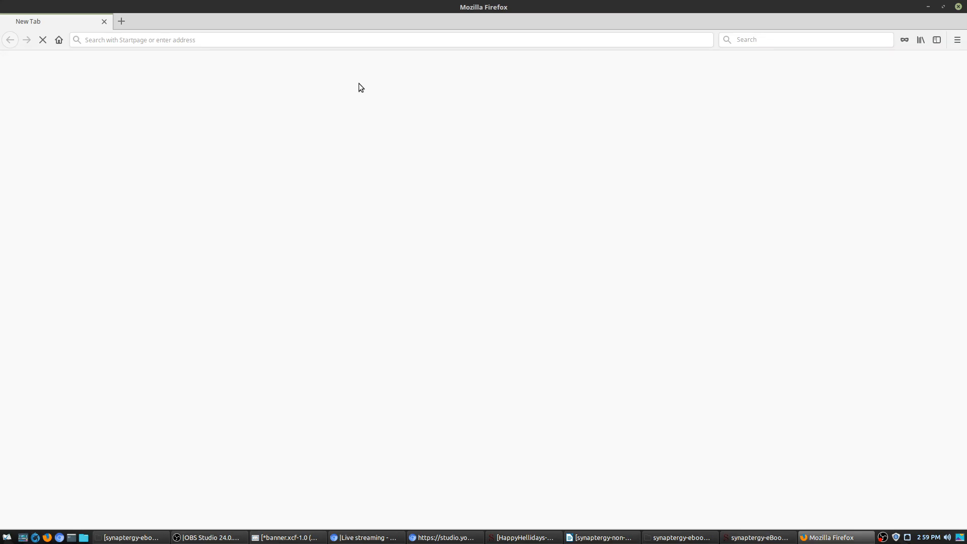
Step: Go to writingdoneright.net and open the I AM not amused book from Books
click(303, 40)
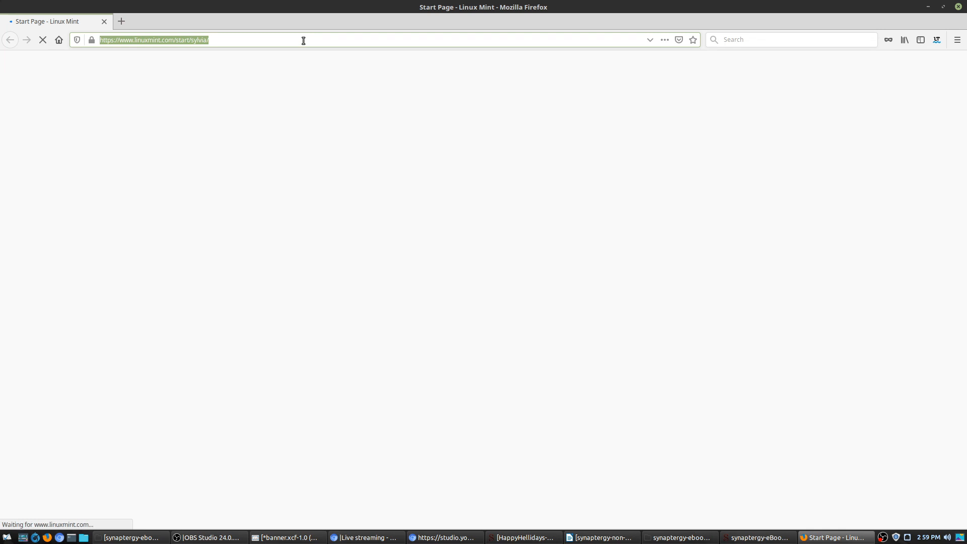
text(wr)
key(Return)
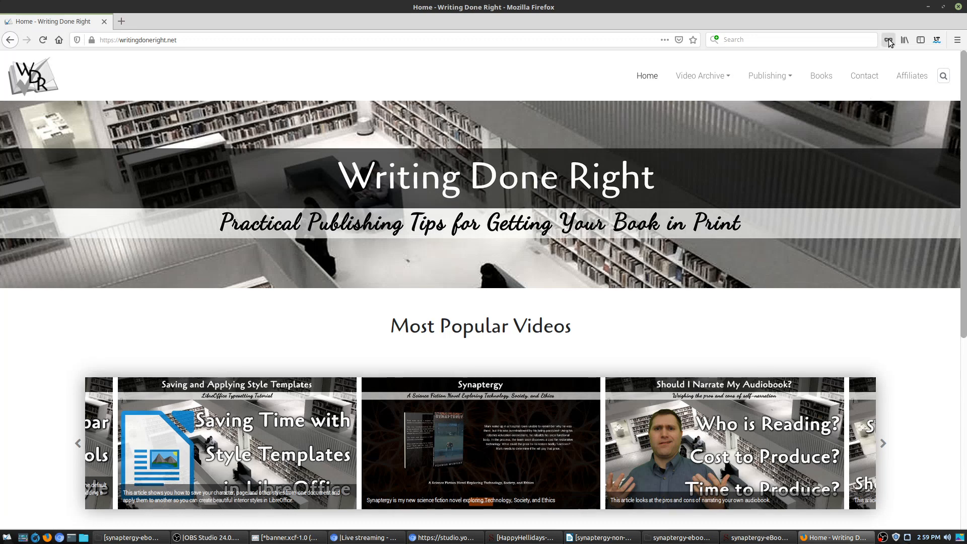
click(826, 83)
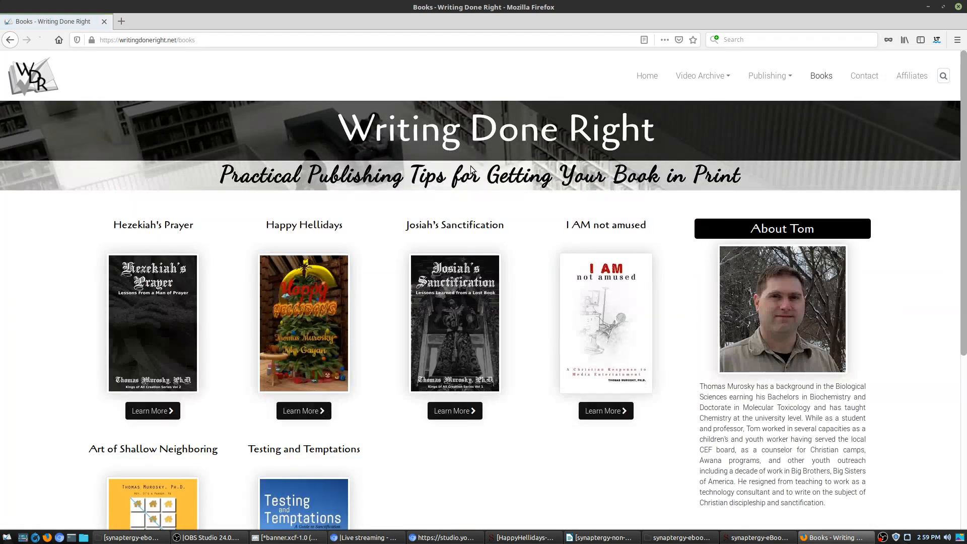
scroll(199, 393, down, 4)
scroll(312, 239, up, 4)
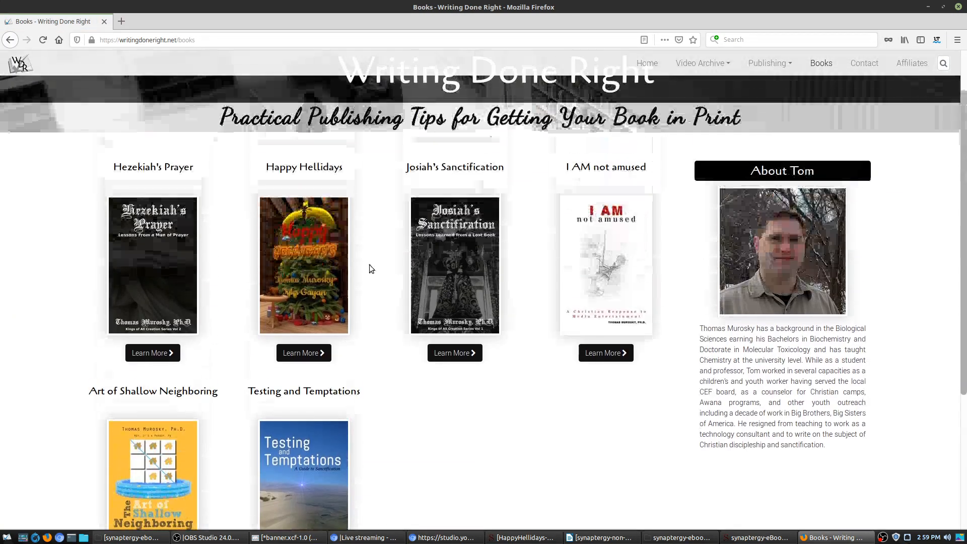
click(631, 221)
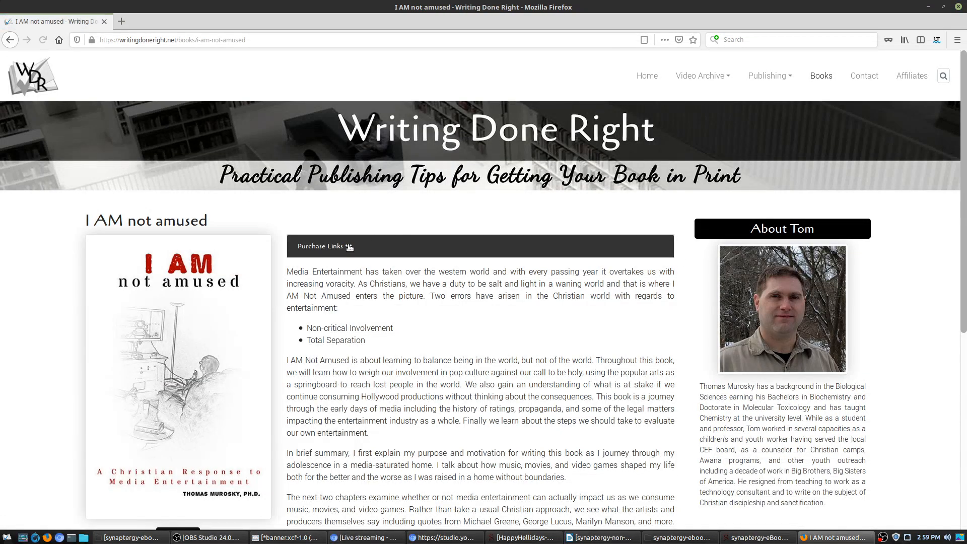
Step: Follow Purchase Links to the author-site book page and show its $5.99 eBook listing
click(332, 246)
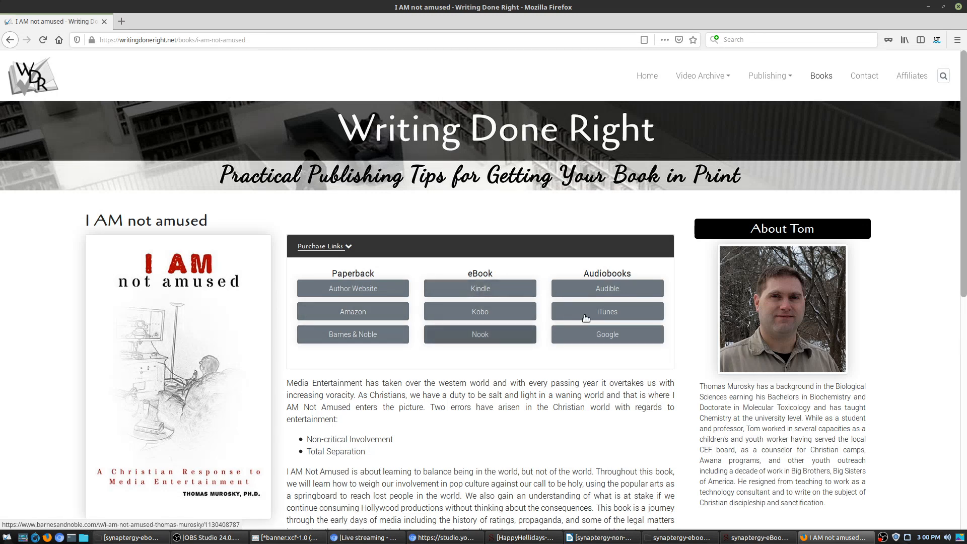
click(351, 289)
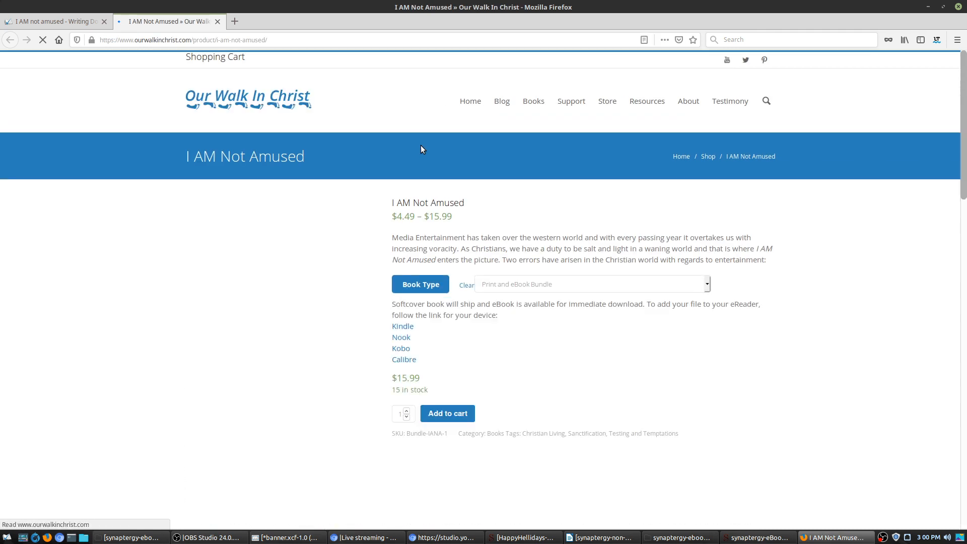
mouse_move(536, 103)
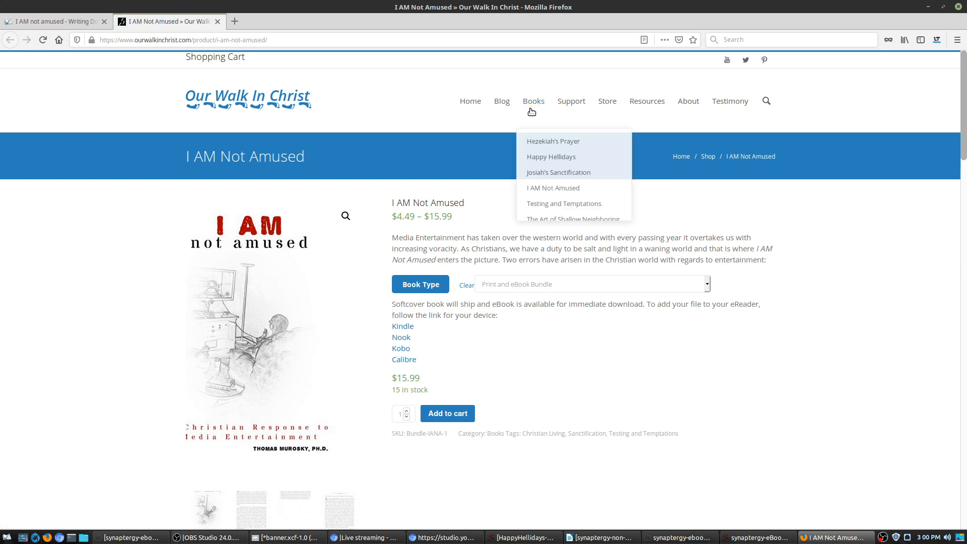
click(539, 187)
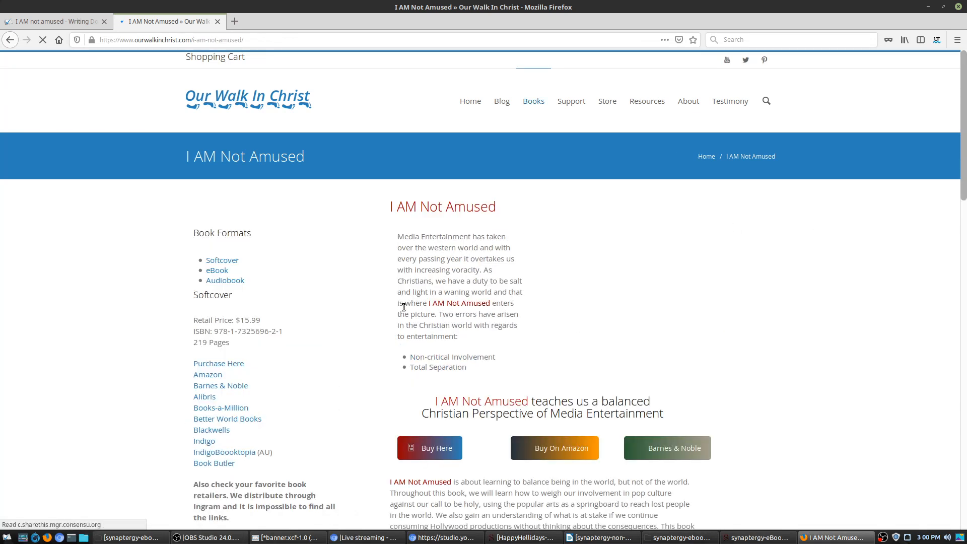
click(270, 398)
scroll(151, 401, down, 4)
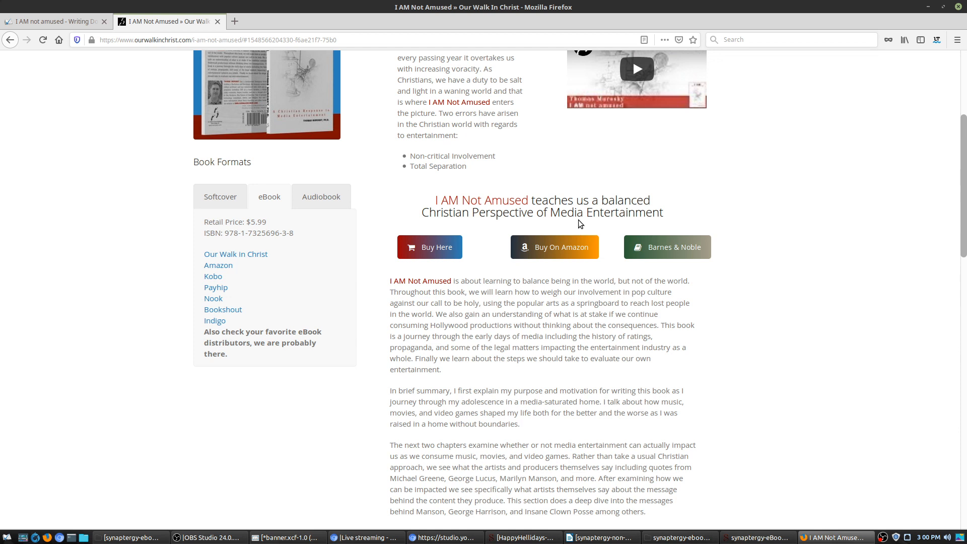
click(958, 8)
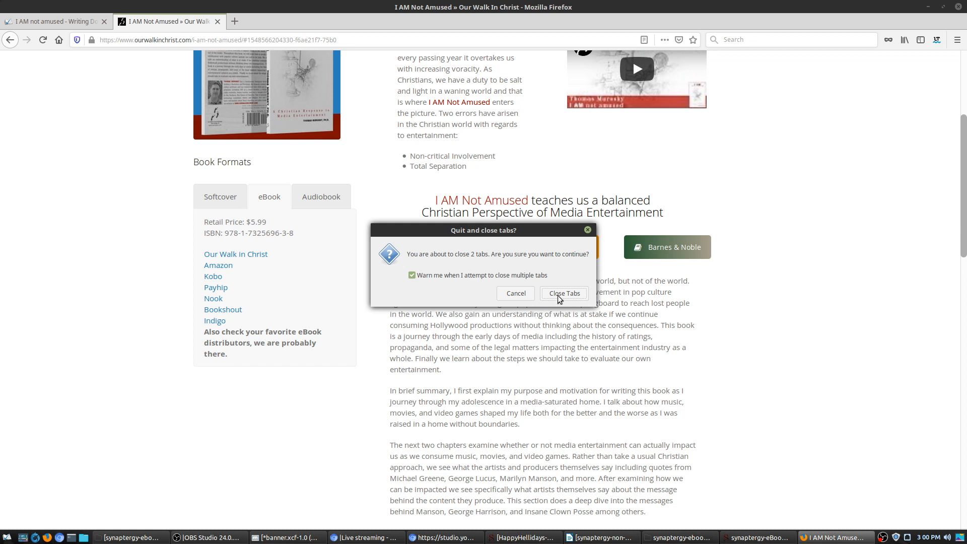
click(516, 293)
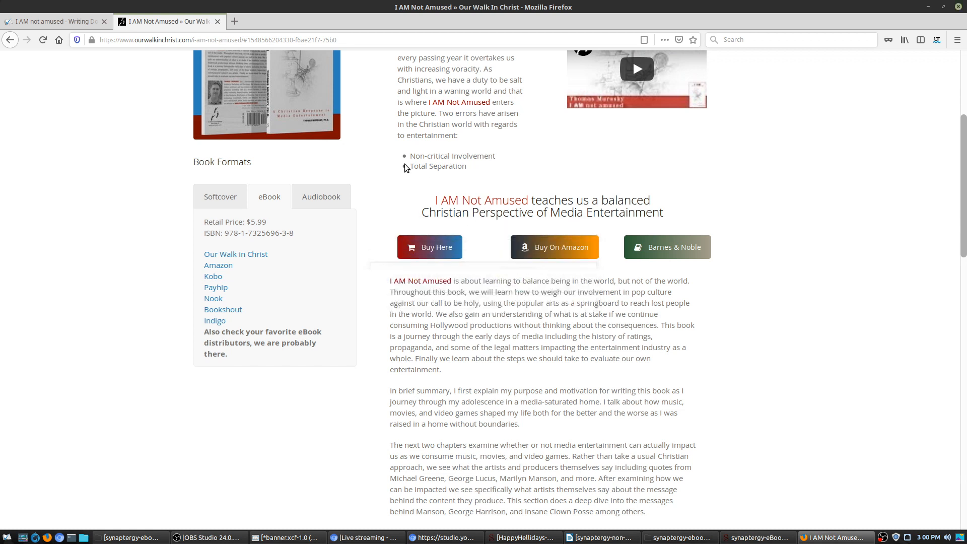
Step: Visit synaptergy.com, view its newsletter signup page, then go back to the home page
click(529, 37)
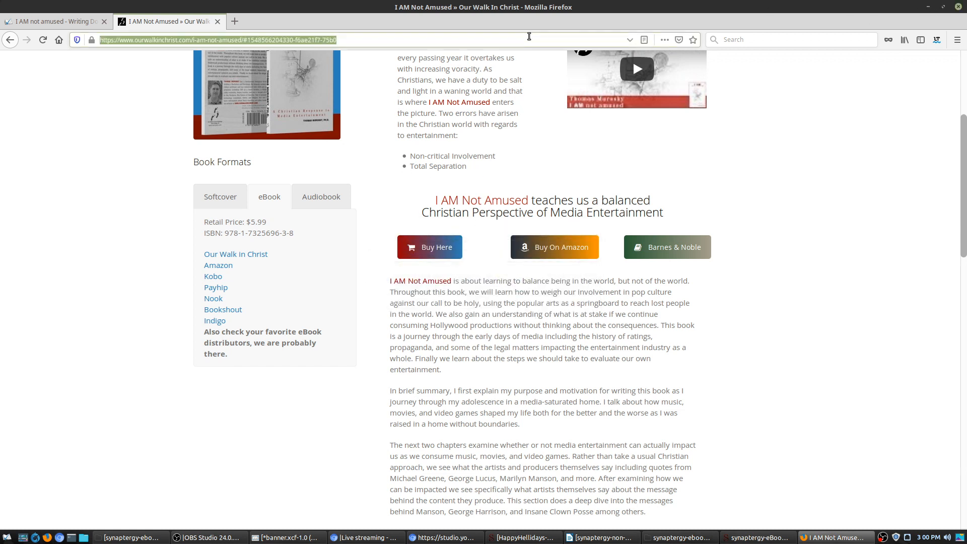
text(synaptergy.com)
key(Return)
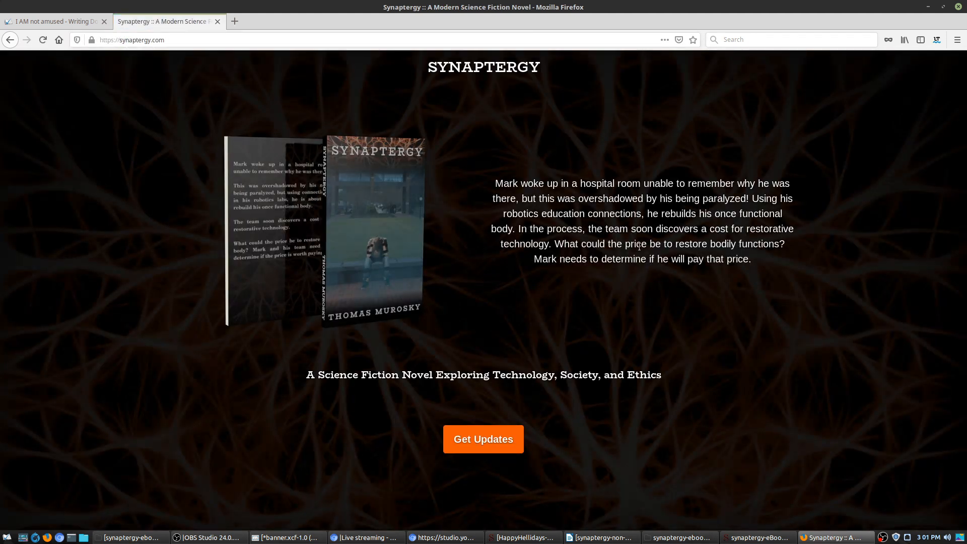
click(508, 438)
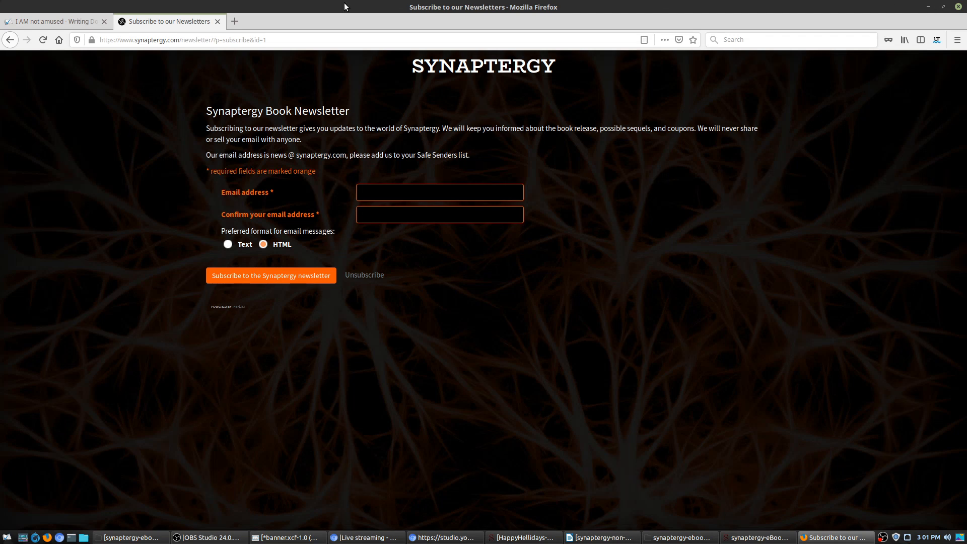
click(10, 40)
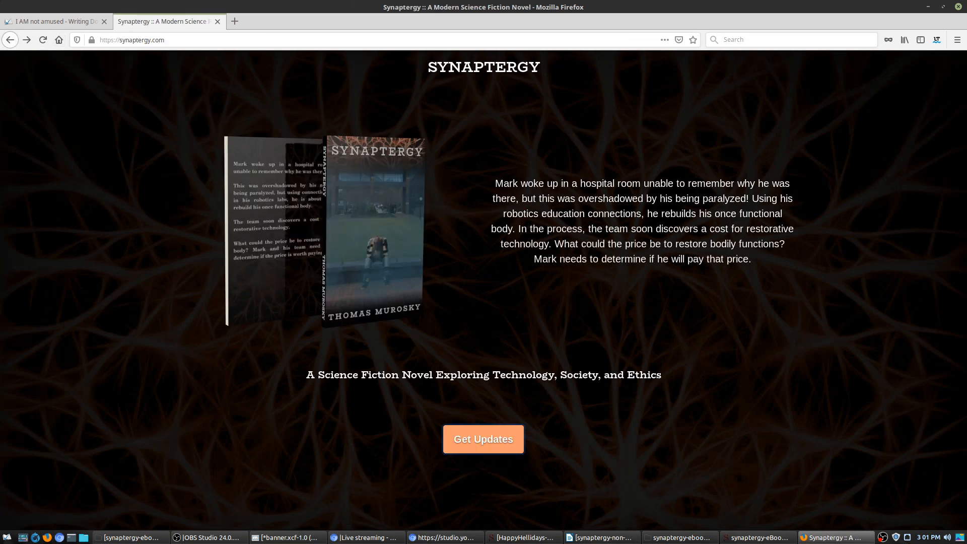
Step: Return to Sigil and switch part3 back to its source code view
click(928, 7)
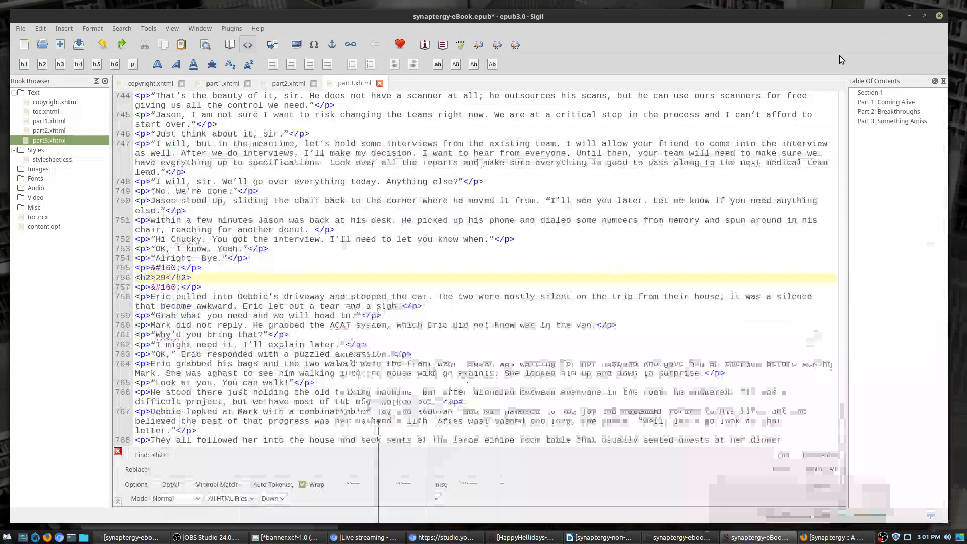
scroll(837, 400, up, 18)
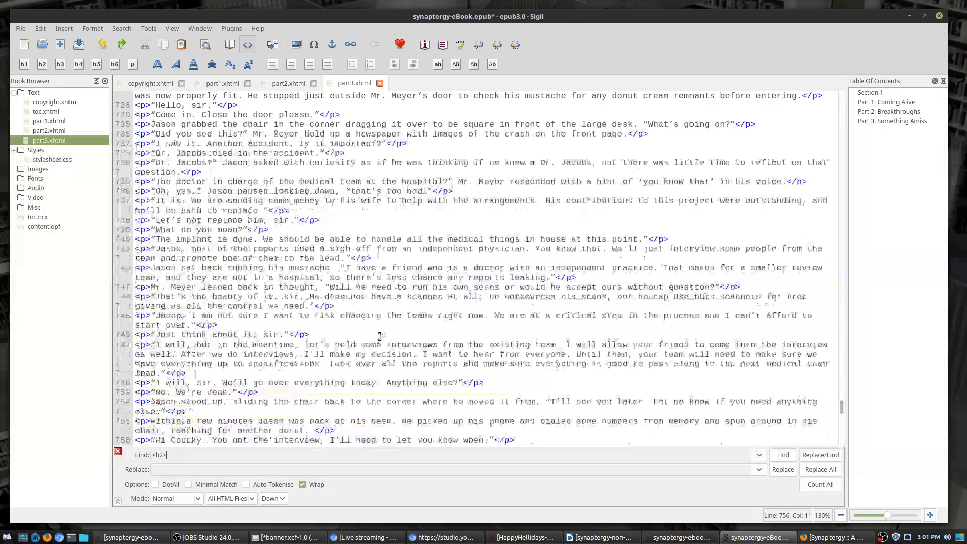
drag(837, 400, 798, 82)
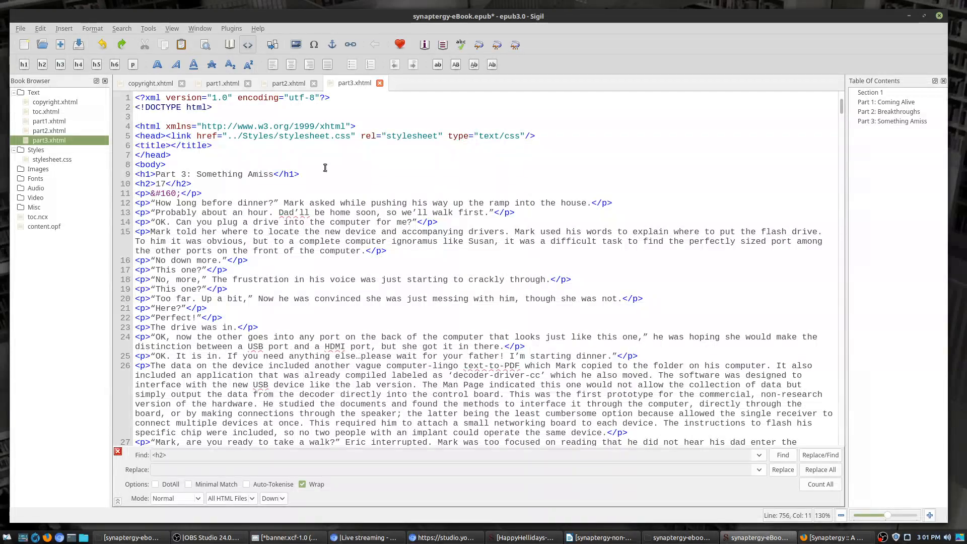
scroll(353, 335, down, 7)
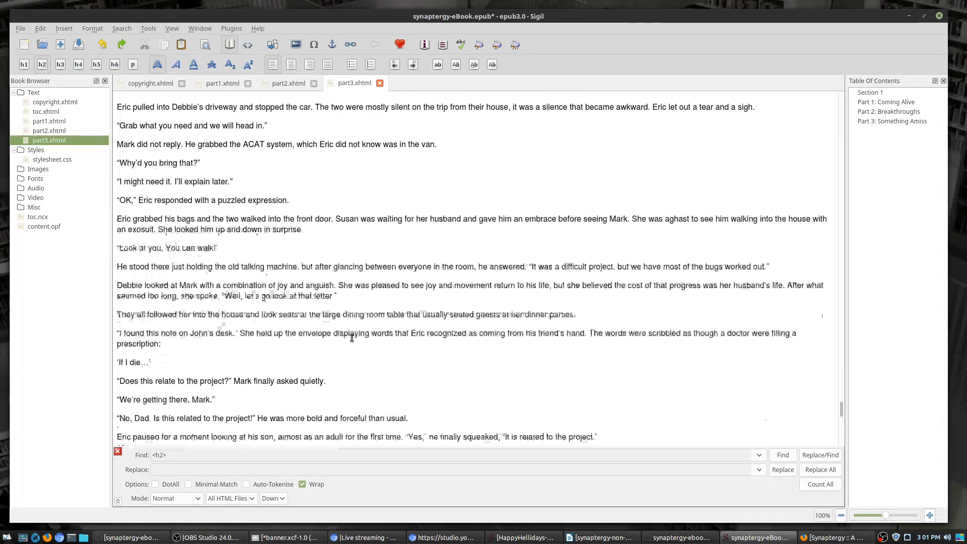
scroll(352, 338, up, 5)
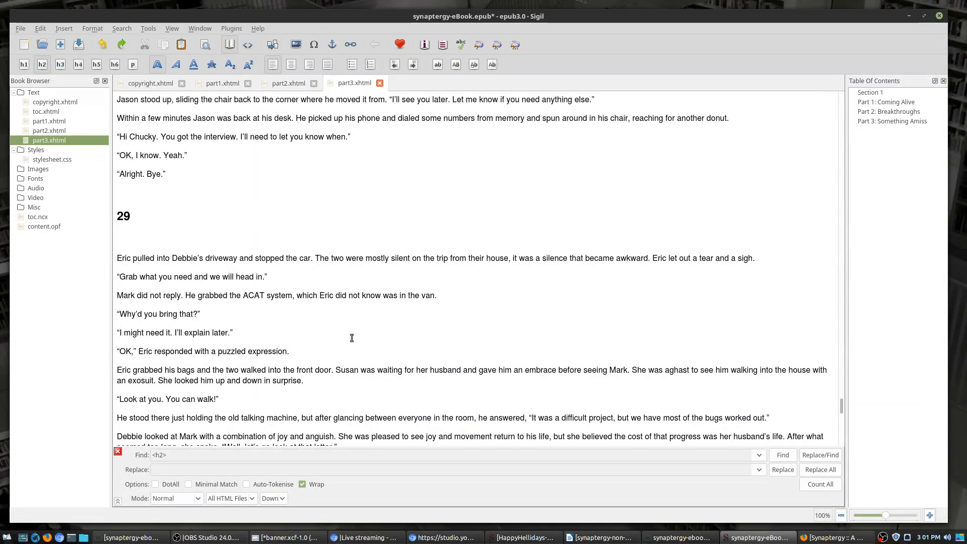
click(246, 45)
scroll(256, 276, up, 10)
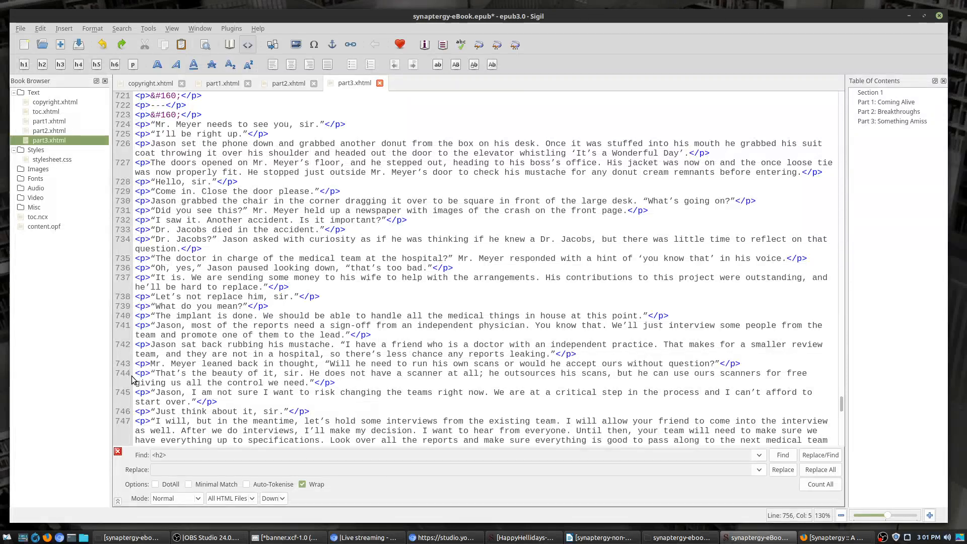
Step: Add BioRhyme-Regular.otf from synaptergy-ebook-assets to the Fonts folder and confirm its file name
right_click(36, 180)
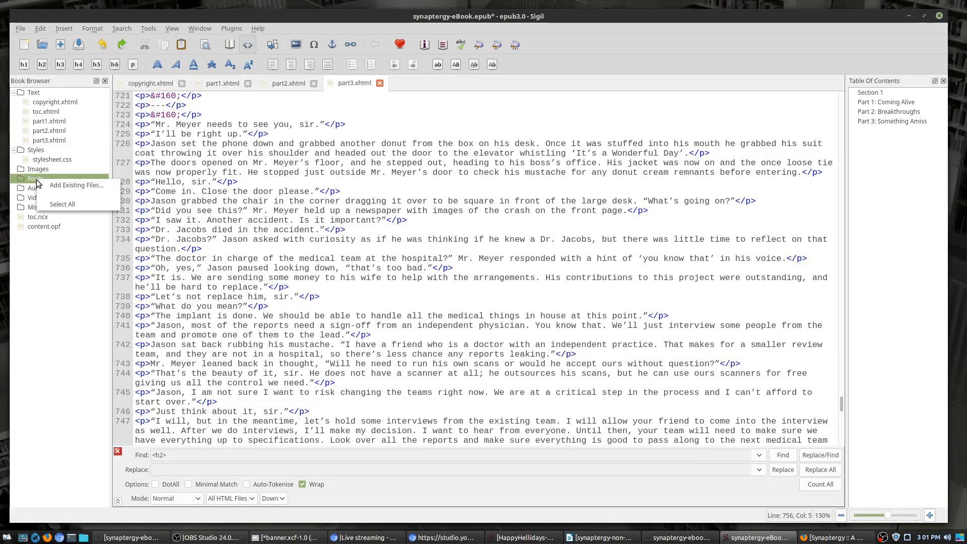
click(77, 186)
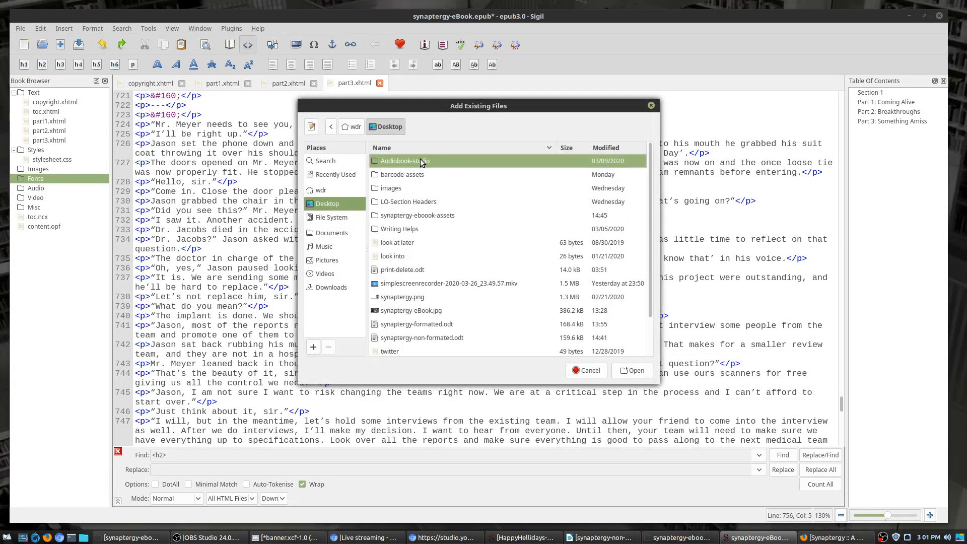
click(410, 215)
double_click(410, 215)
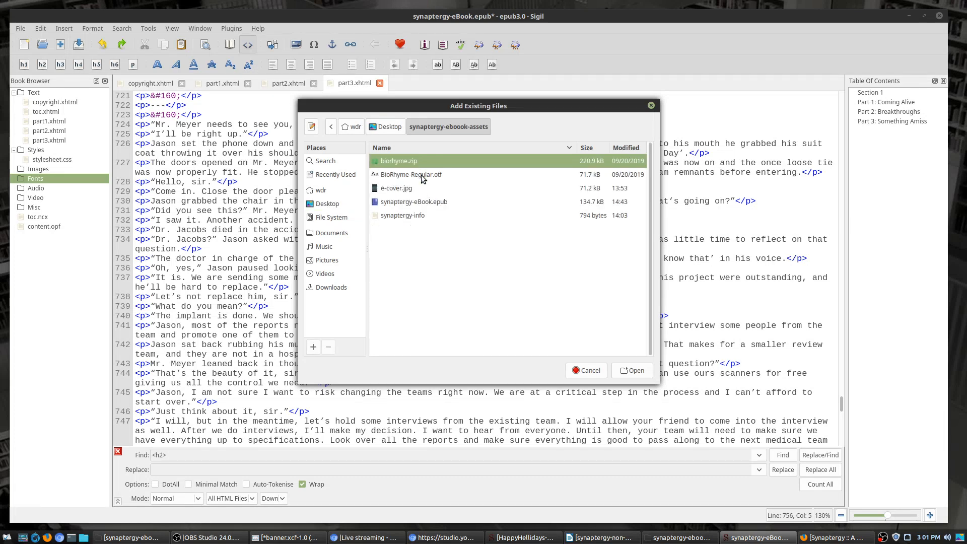
double_click(422, 175)
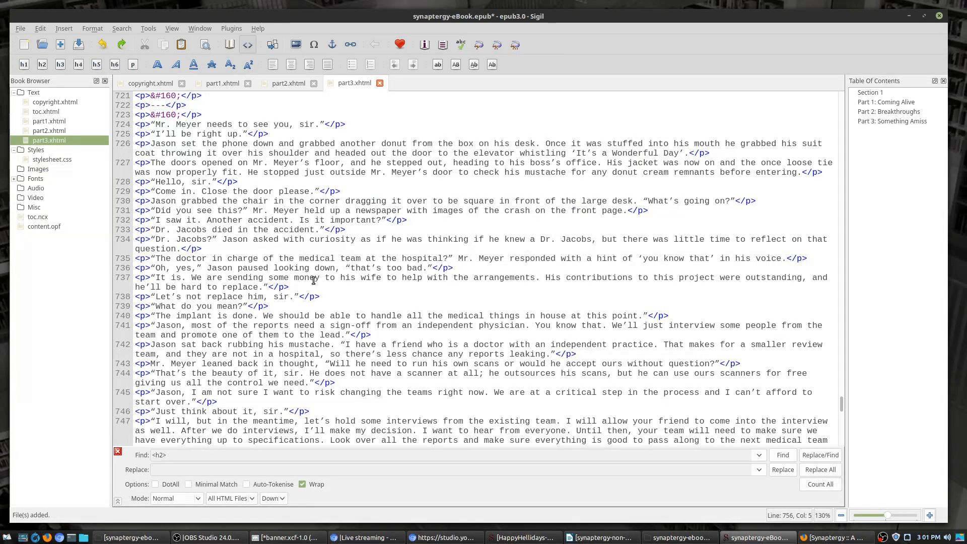
click(19, 180)
click(13, 179)
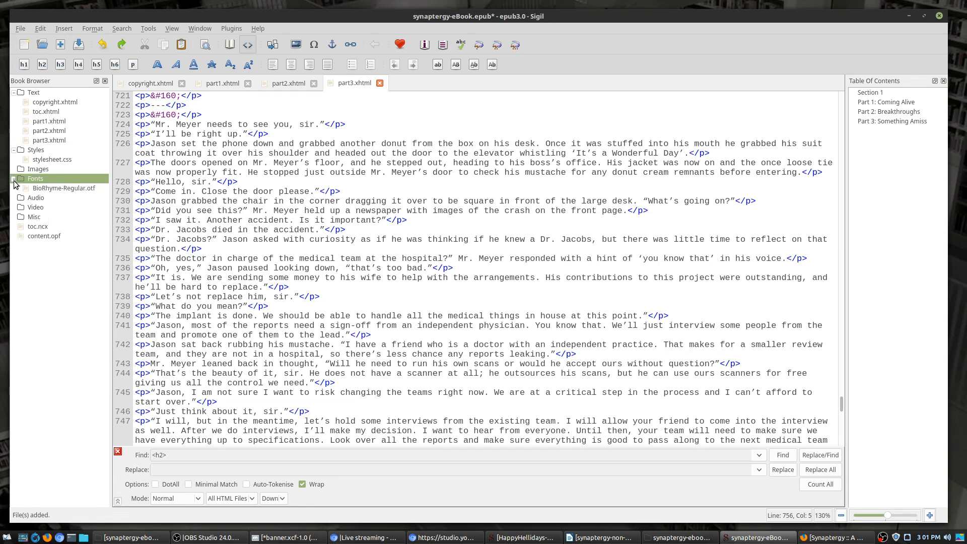
right_click(44, 189)
click(70, 205)
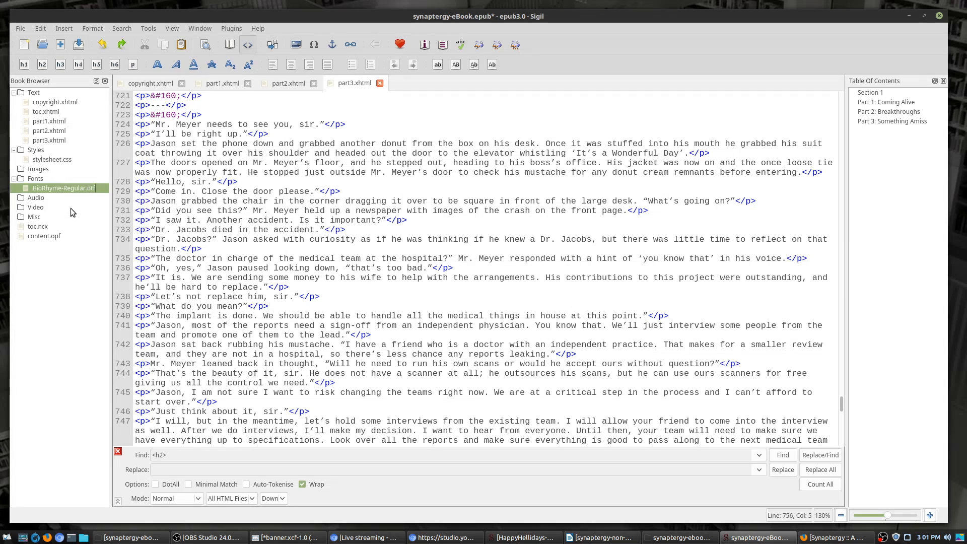
key(Return)
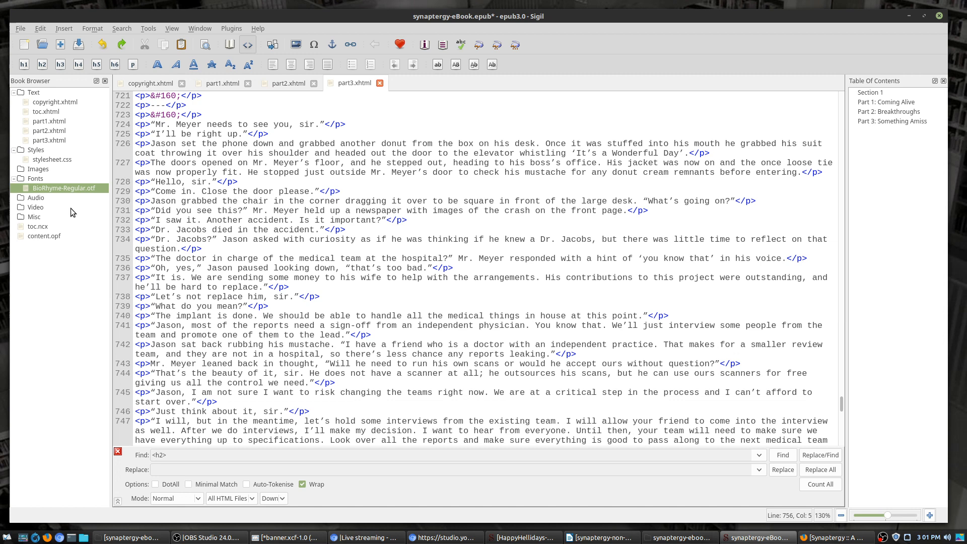
double_click(49, 160)
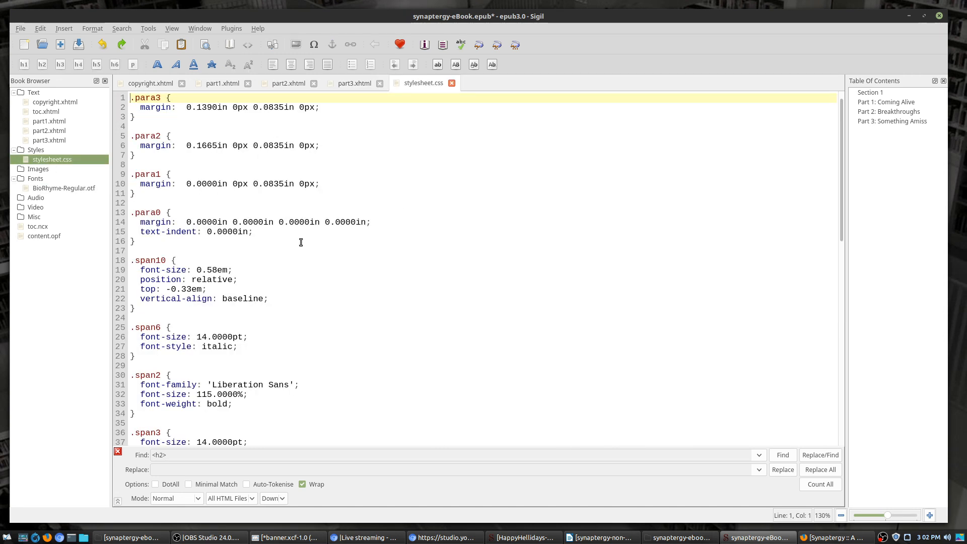
click(507, 270)
key(ctrl+a)
key(Delete)
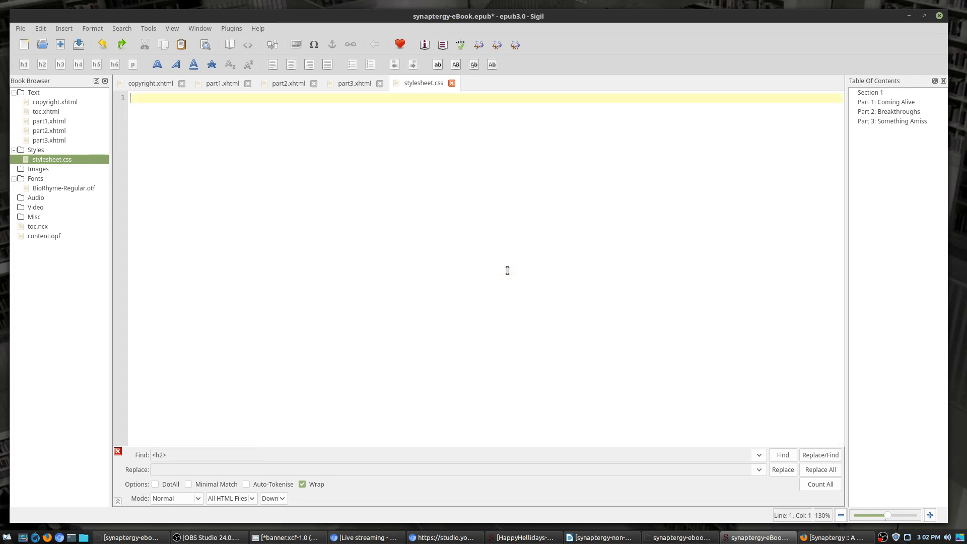
text(@font-face {)
key(Return)
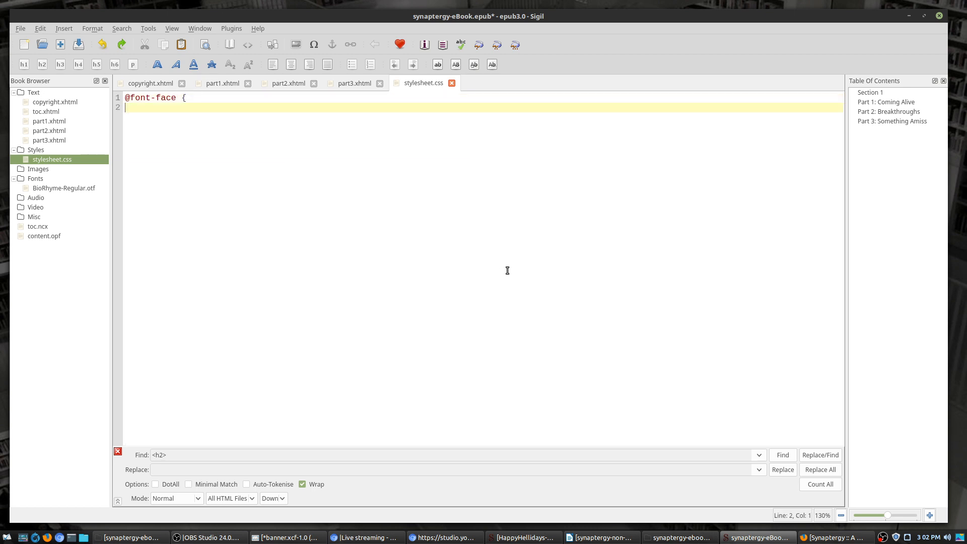
Step: Start the rule's first property line, glance at the HappyHellidays window, and return to the Synaptergy book
text(font)
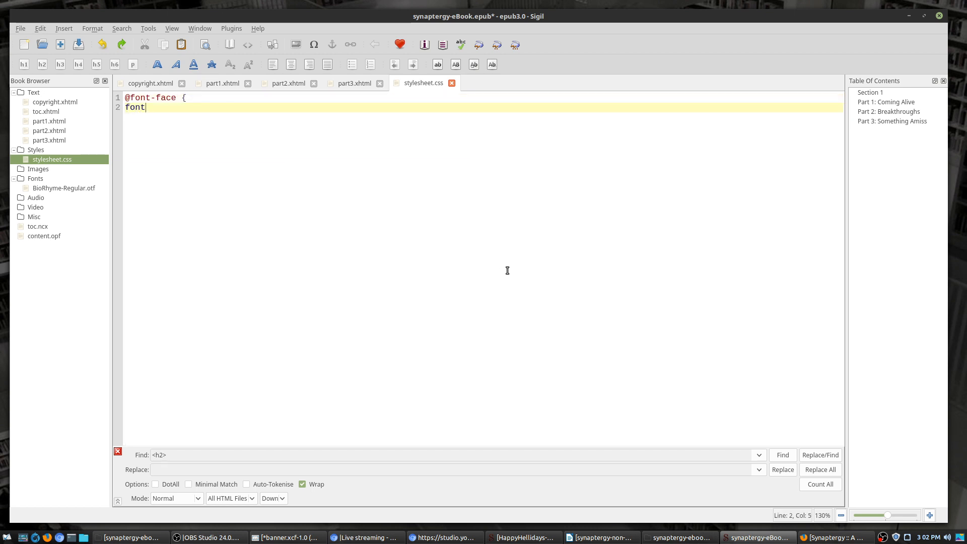
text(-family)
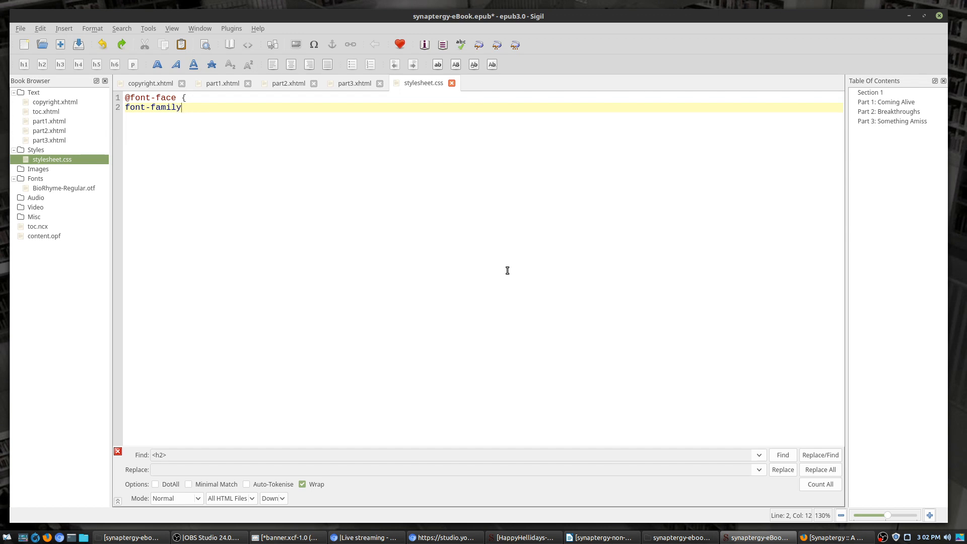
key(BackSpace)
key(BackSpace)
key(BackSpace)
key(BackSpace)
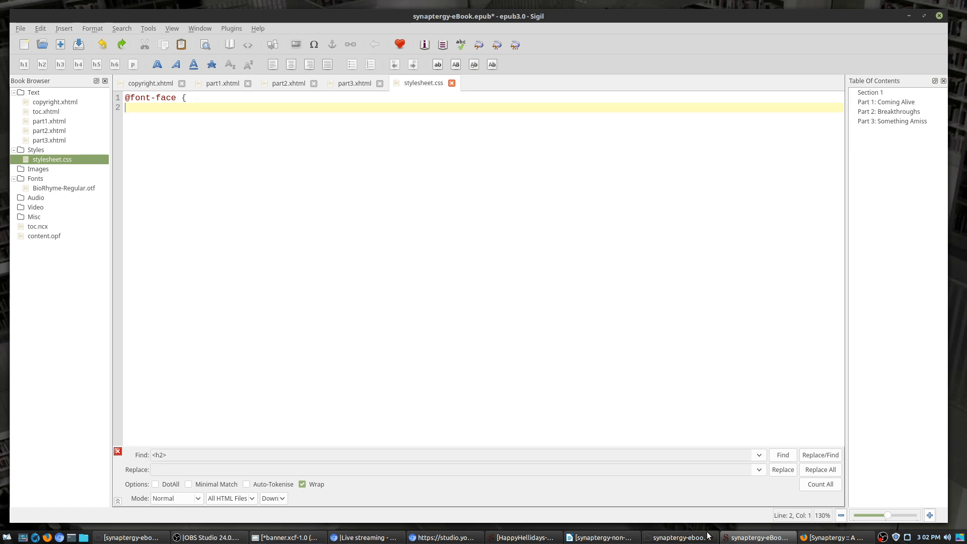
mouse_move(776, 542)
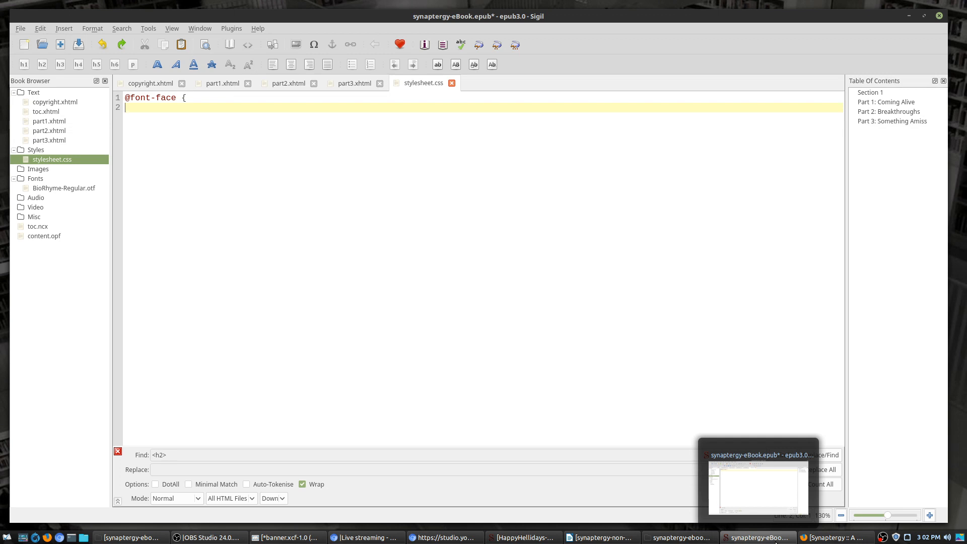
click(524, 538)
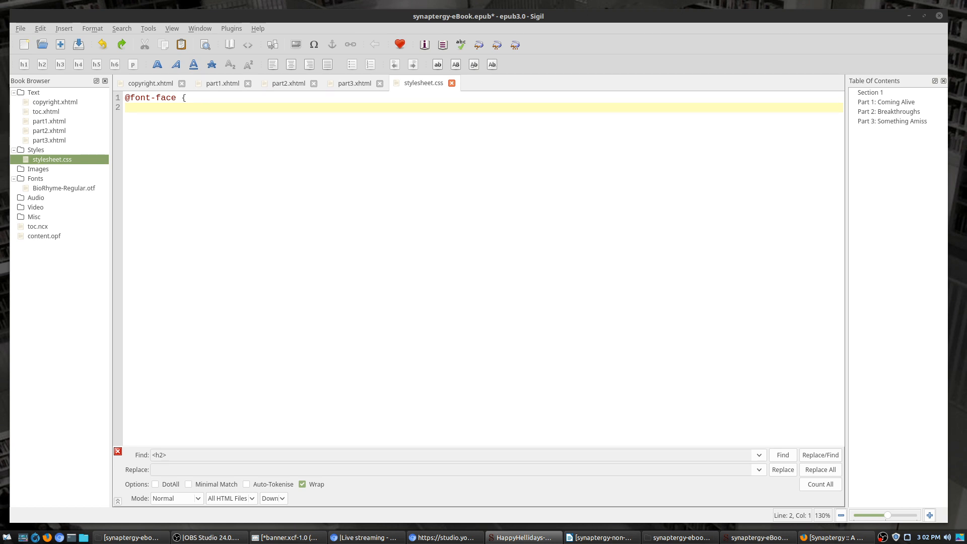
click(215, 126)
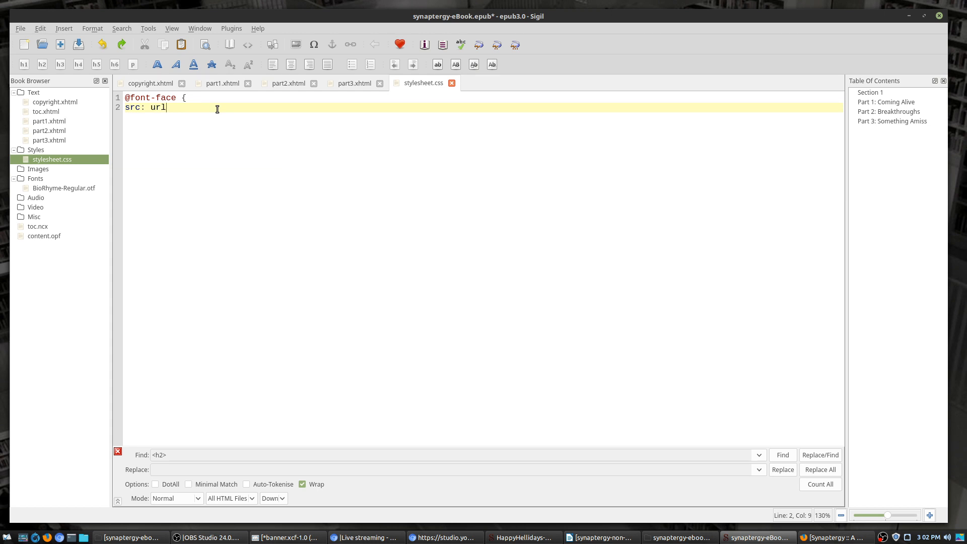
text((../Font/)
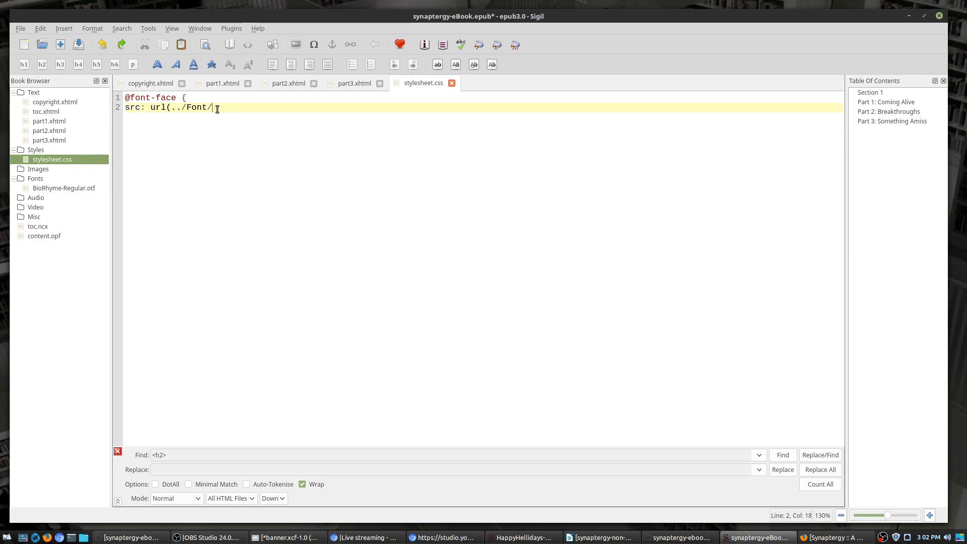
text(BioRhyme-Regular.otf)
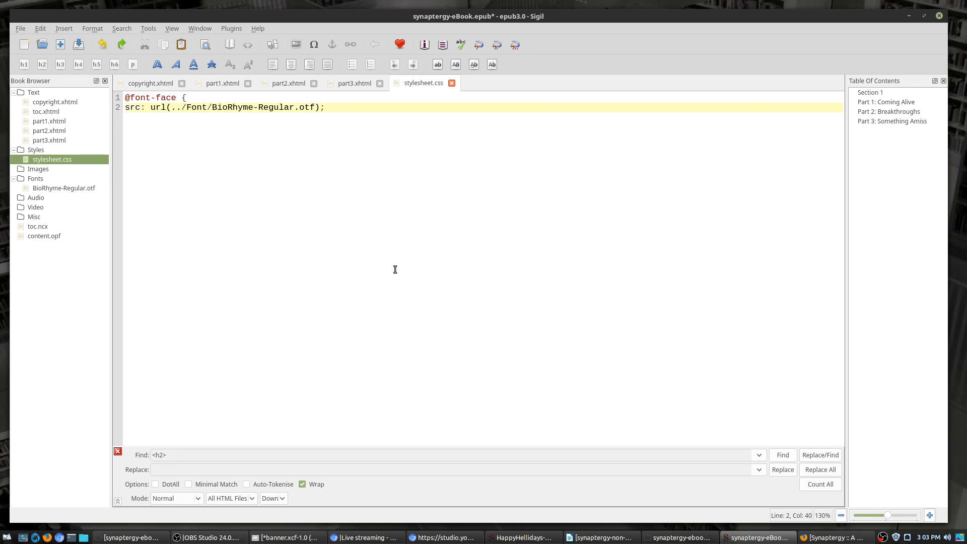
key(Return)
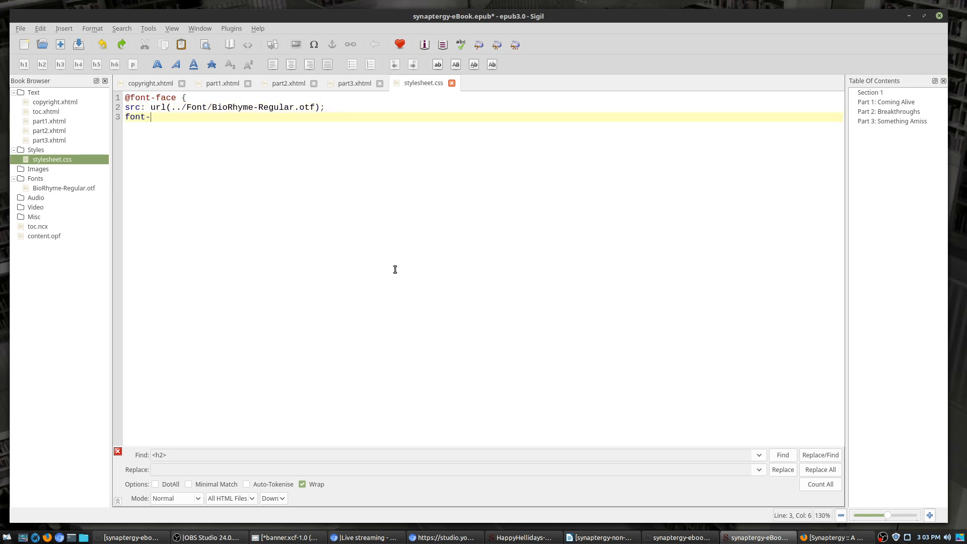
text(font-fami)
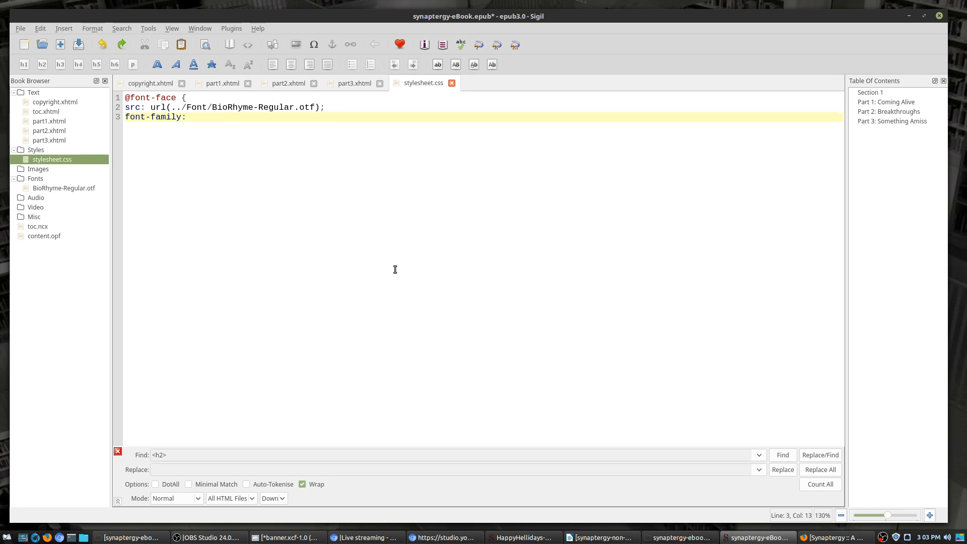
text(ly: )
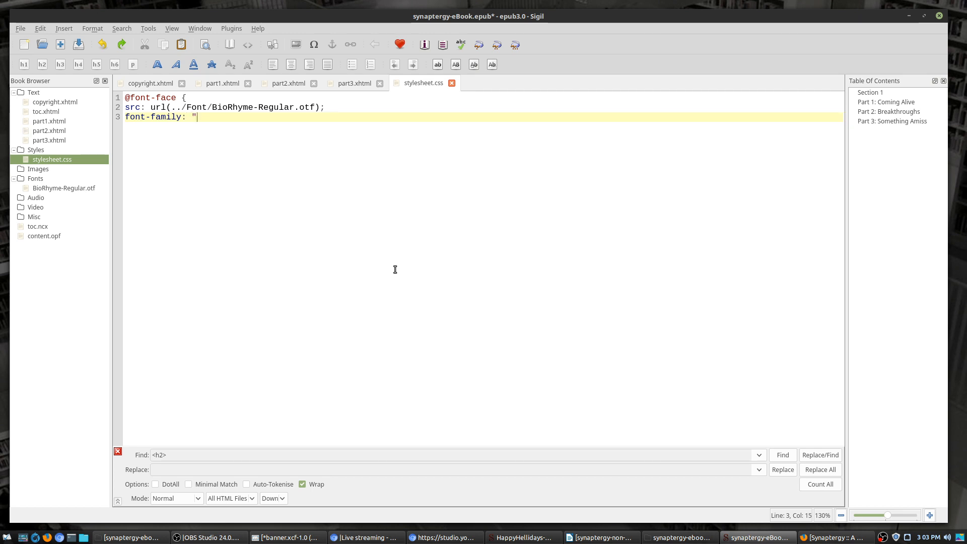
text(")
text(BioRhyme-Regular.otf)
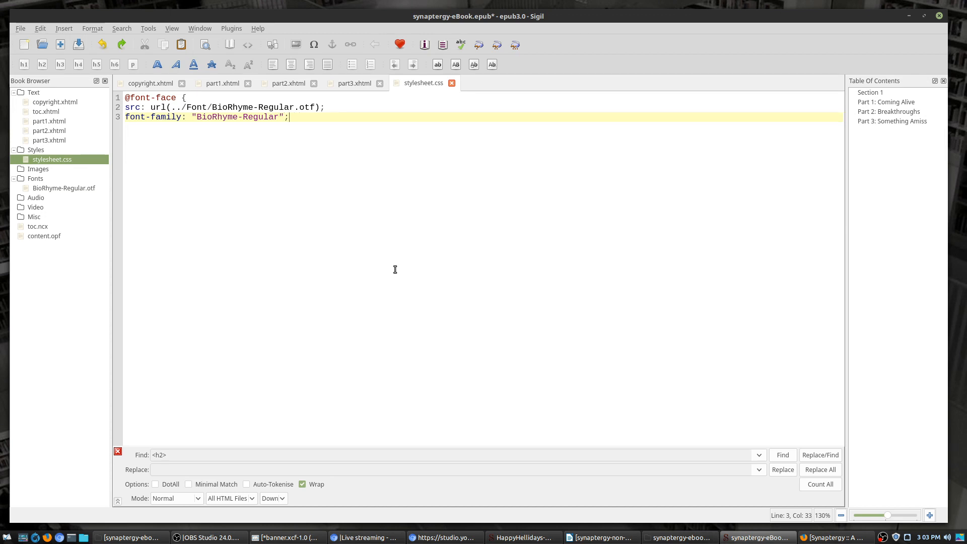
key(Return)
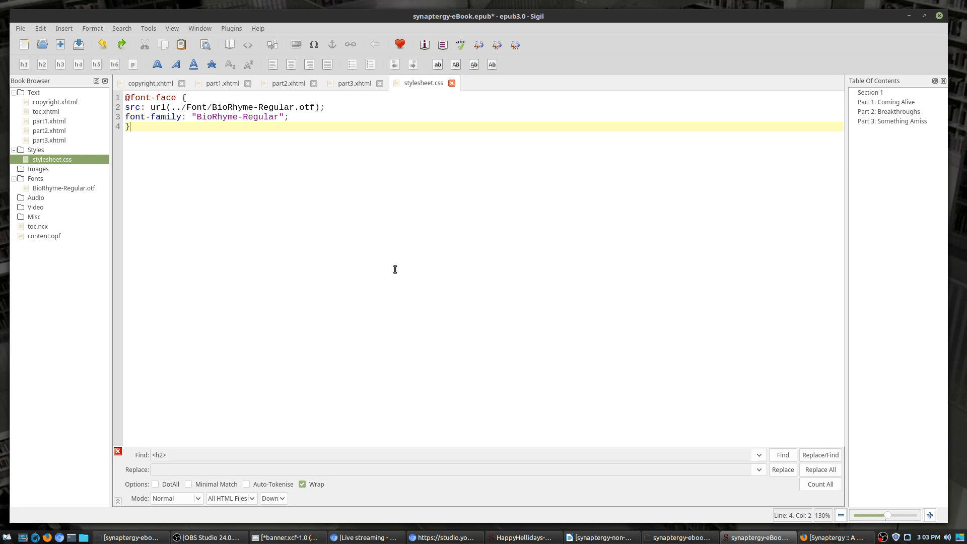
Step: Close the rule and select the font-family declaration for reuse
key(Right)
key(Right)
key(Right)
key(Right)
key(Right)
key(Right)
key(Right)
key(Right)
key(Right)
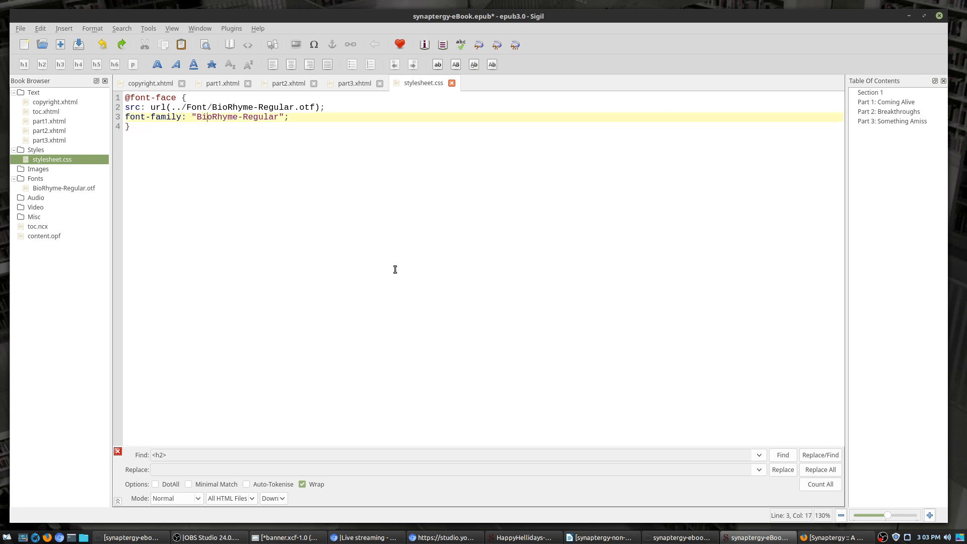
key(Down)
key(Up)
key(Up)
key(Right)
drag(301, 122, 120, 118)
key(ctrl+c)
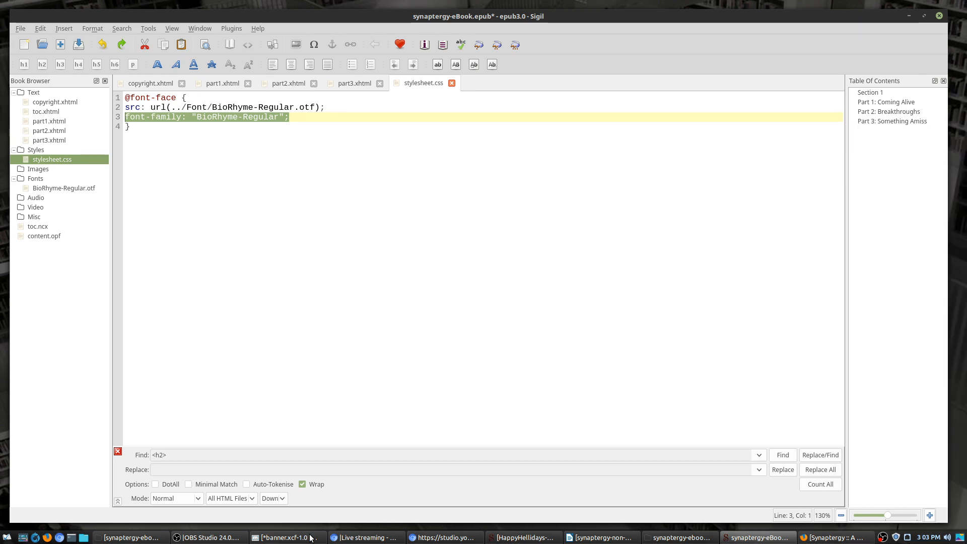
click(328, 309)
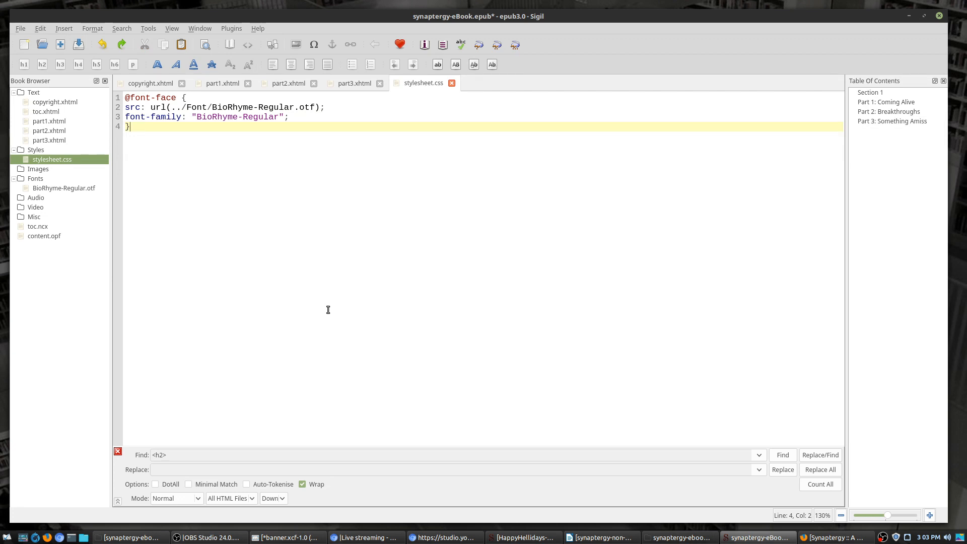
Step: Add an 'h1, h2, h3 {' rule with the pasted BioRhyme-Regular font-family declaration
key(Return)
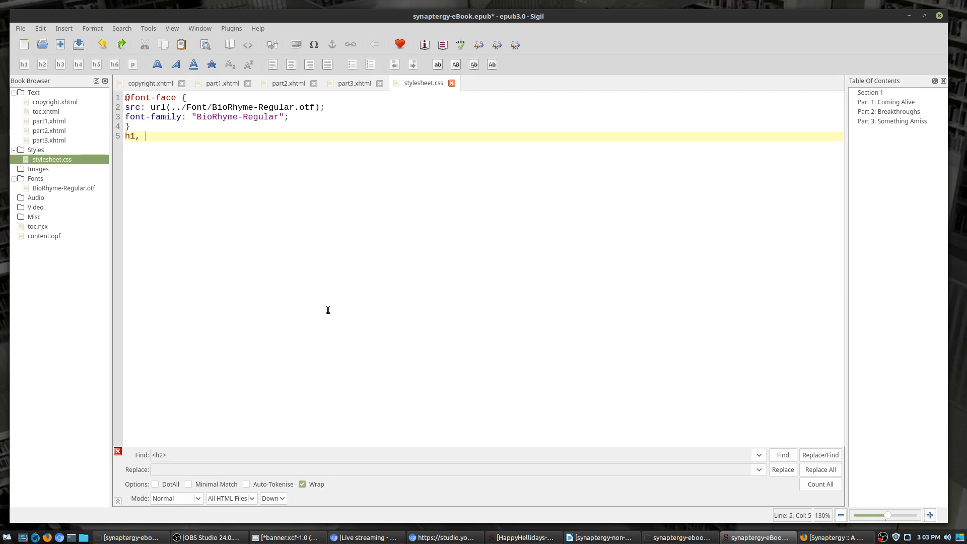
text(h1, h2, h3 {)
key(Return)
key(ctrl+v)
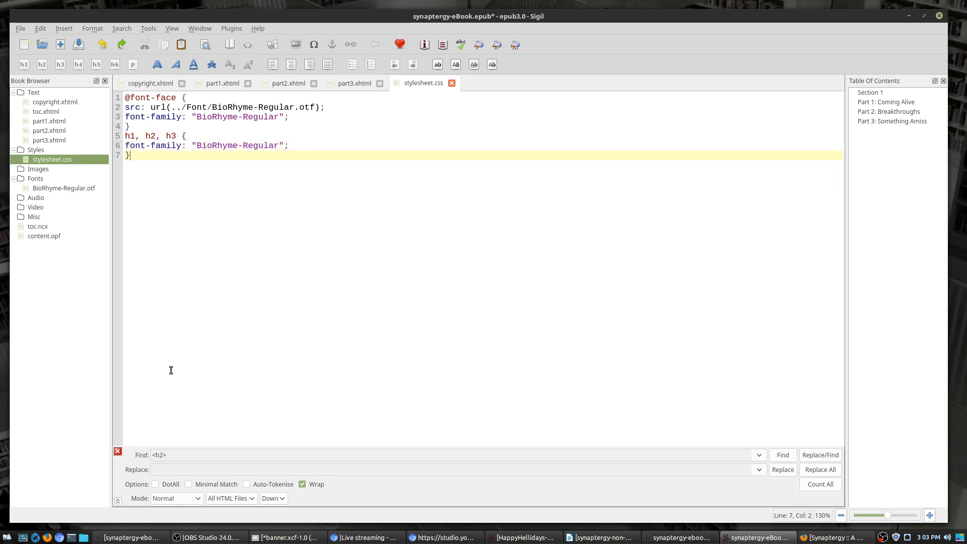
Step: Preview part1.xhtml headings in Book View, then go back to editing stylesheet.css
click(228, 86)
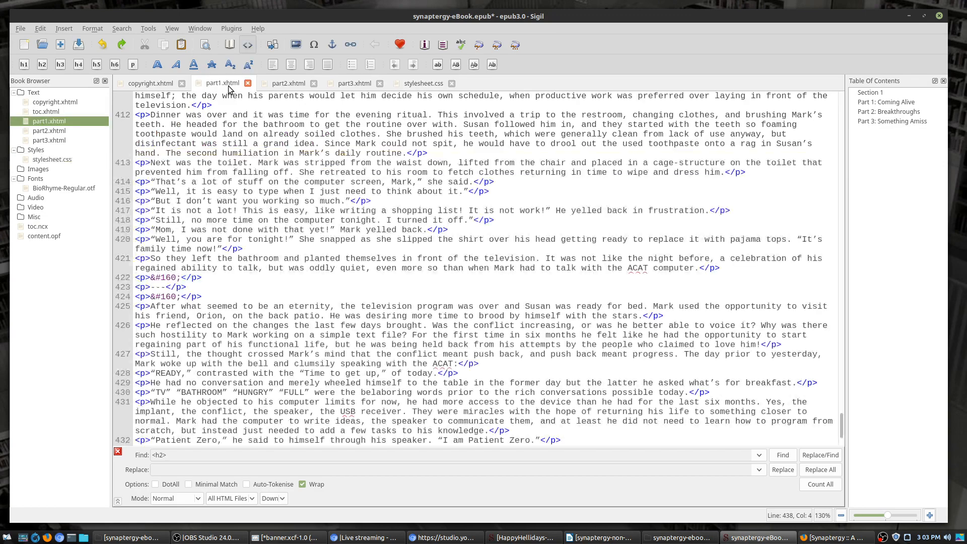
click(236, 45)
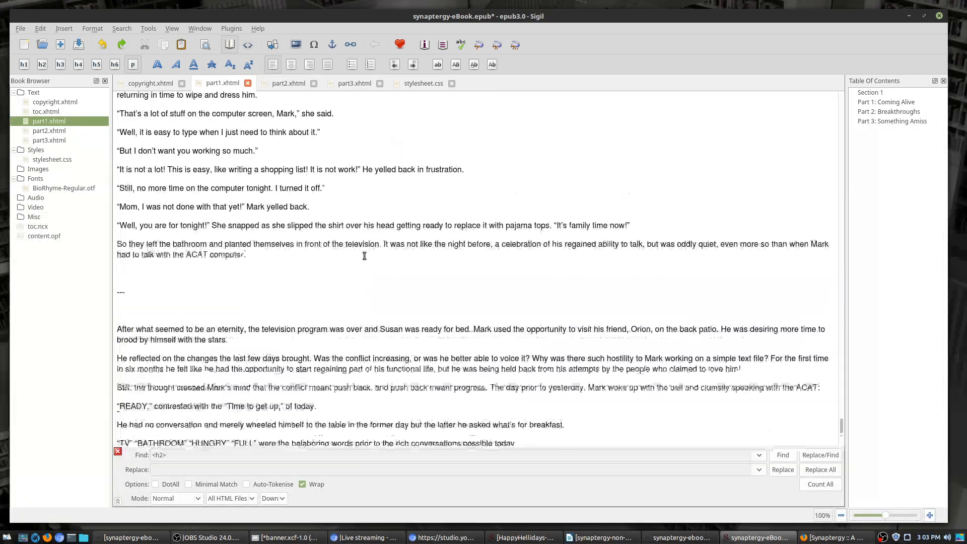
scroll(364, 255, up, 20)
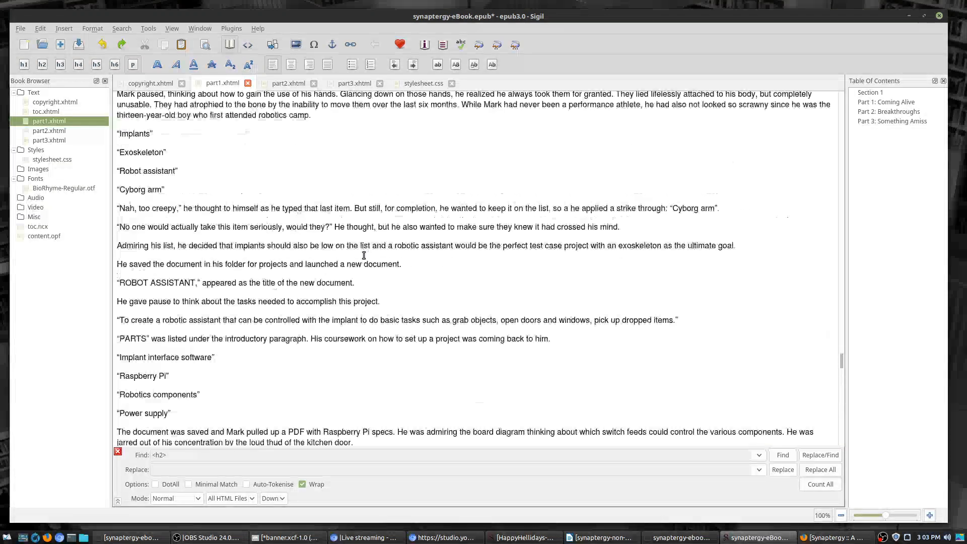
drag(839, 357, 835, 52)
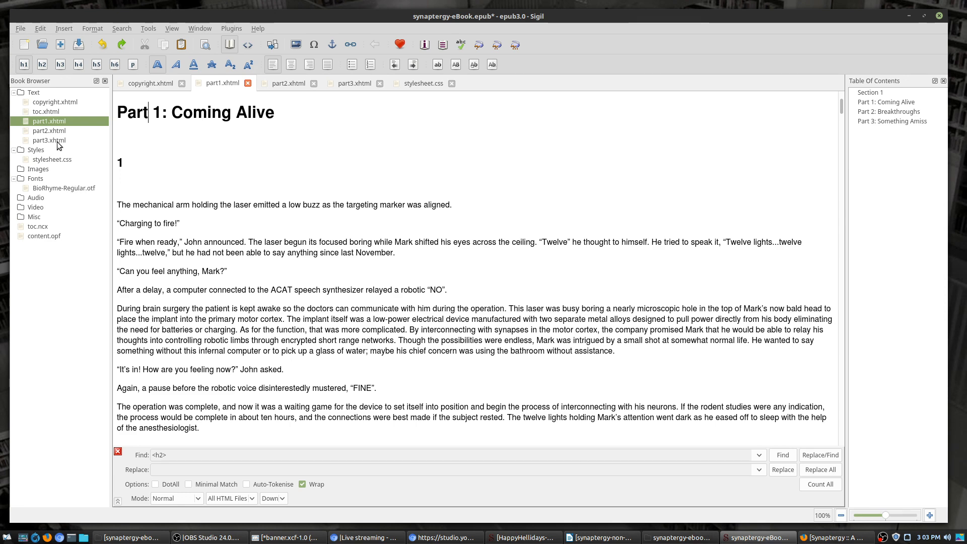
click(247, 44)
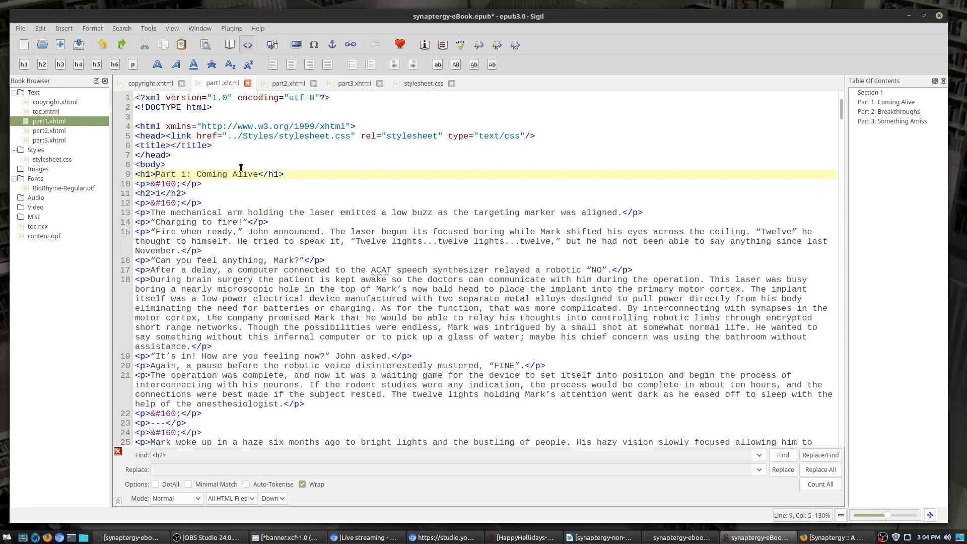
double_click(52, 159)
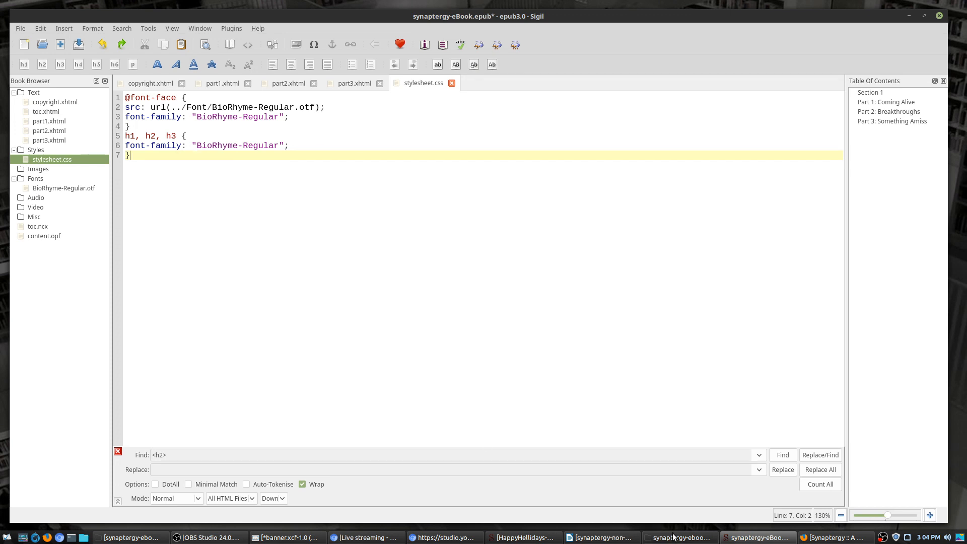
click(508, 538)
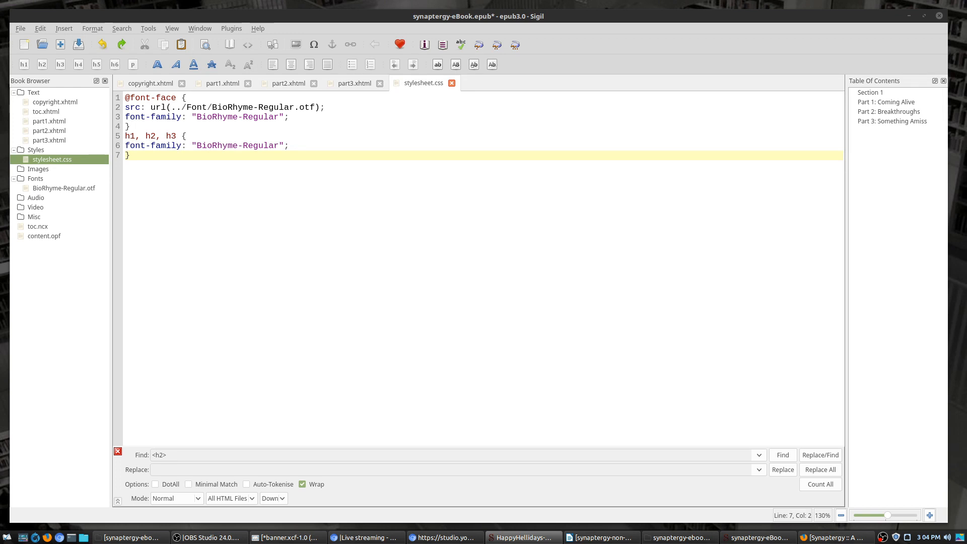
click(208, 107)
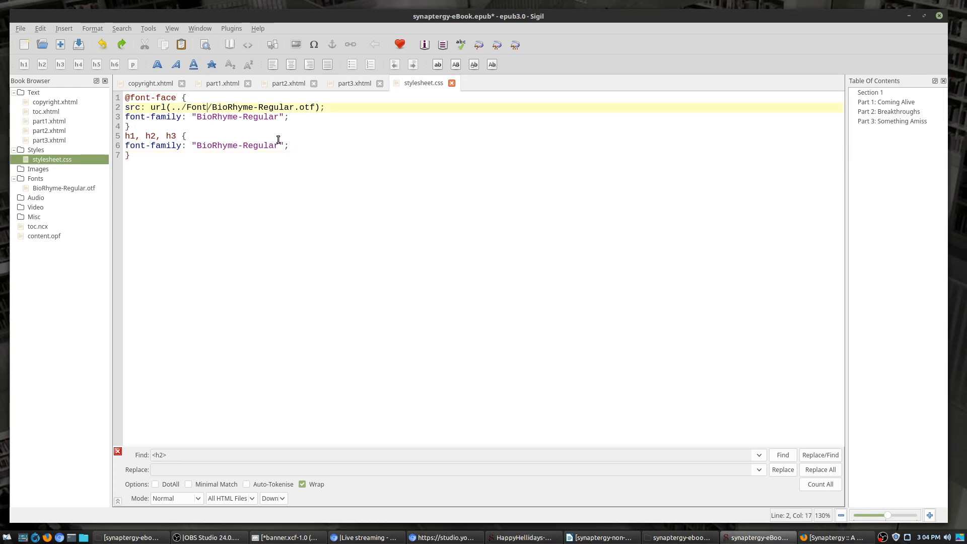
text(s)
click(337, 202)
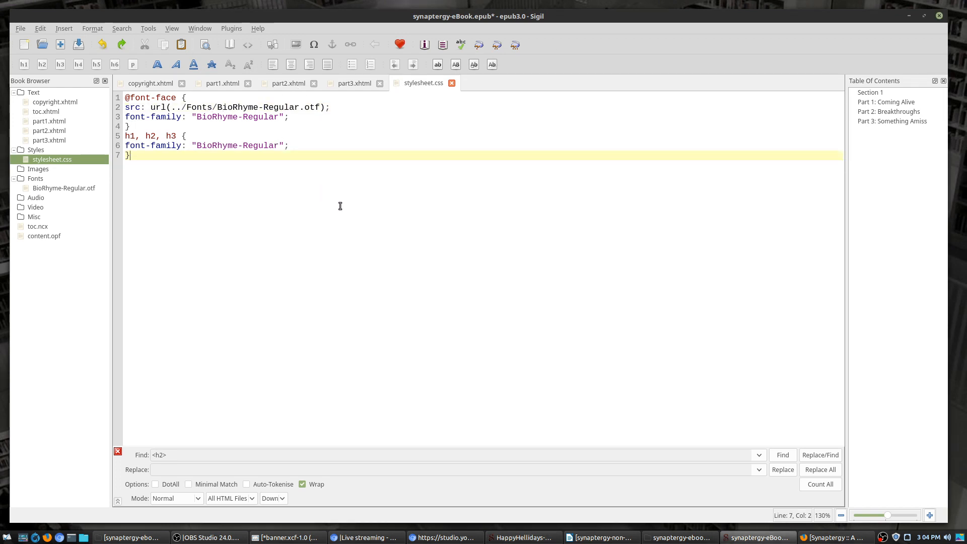
Step: Preview part3.xhtml in Book View from the top of Part 3: Something Amiss, then return to stylesheet.css
click(237, 86)
click(278, 86)
click(345, 87)
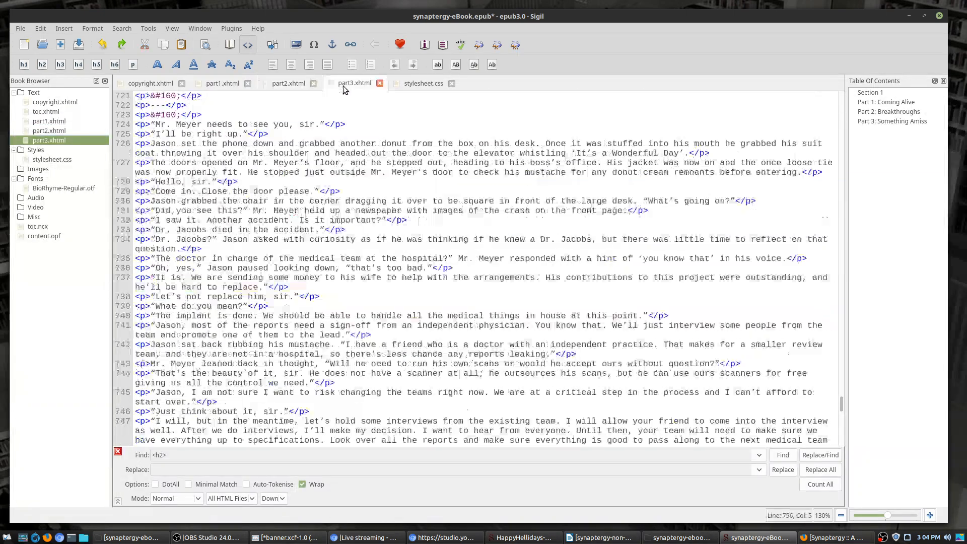
click(229, 45)
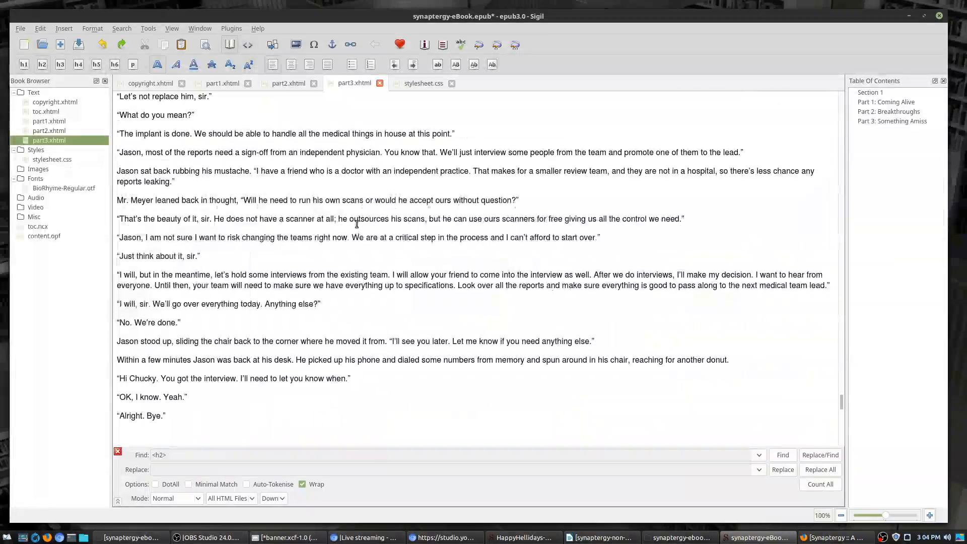
scroll(356, 224, up, 15)
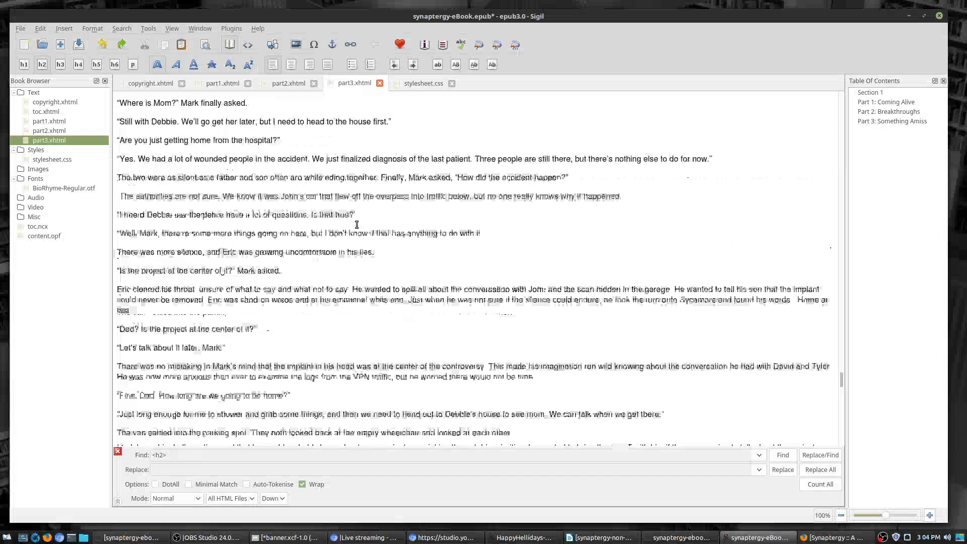
scroll(356, 224, up, 15)
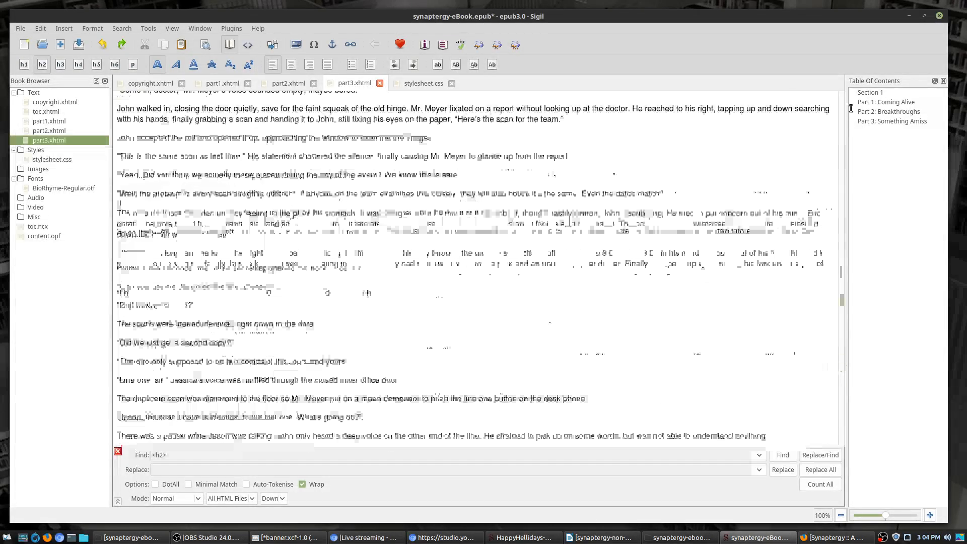
drag(851, 108, 761, 18)
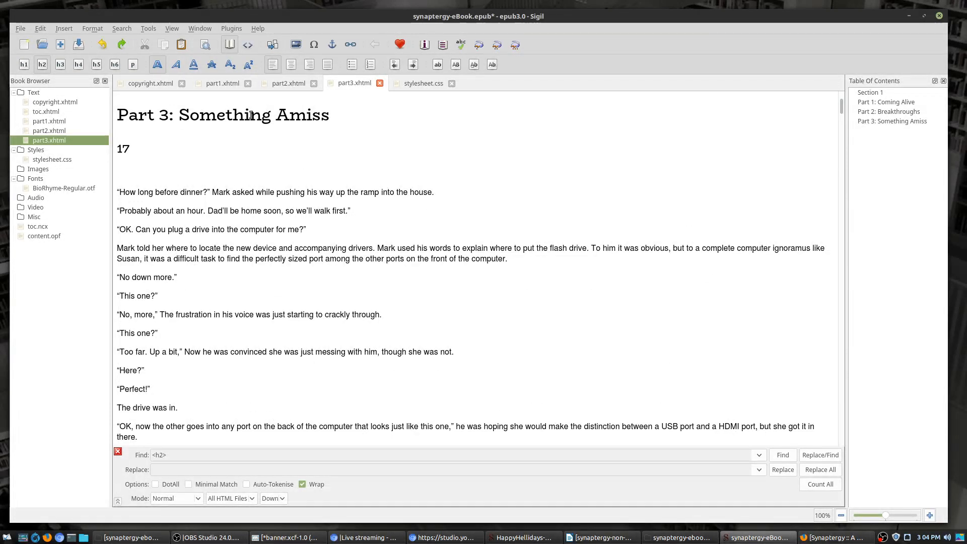
click(415, 84)
Step: Add an h1 rule with text-transform: uppercase to the stylesheet
key(Return)
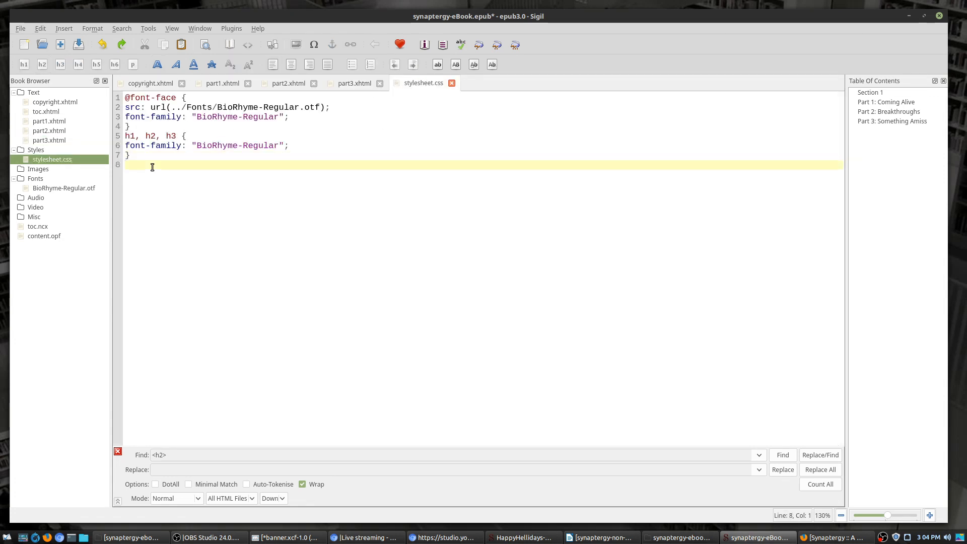
text(h1 {)
key(Return)
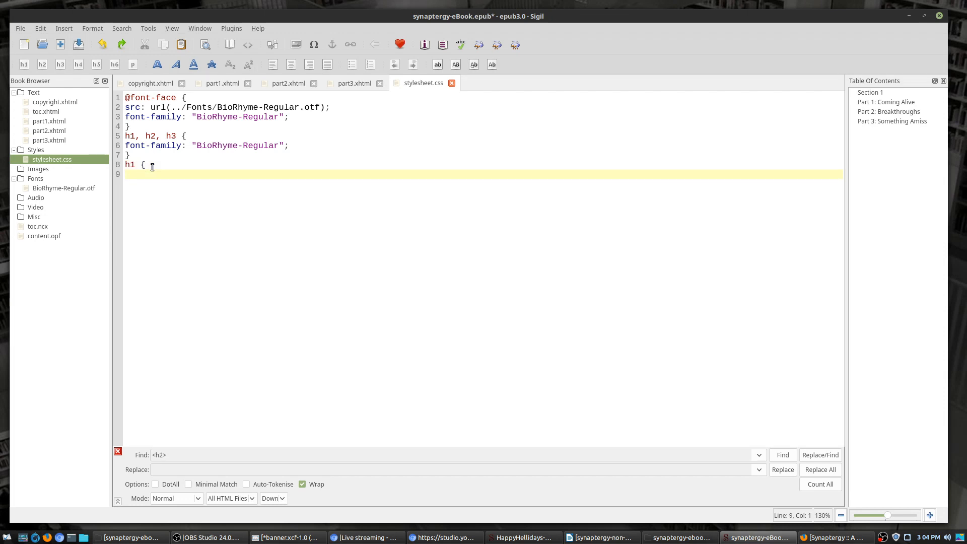
text(text-transform: uppercase;)
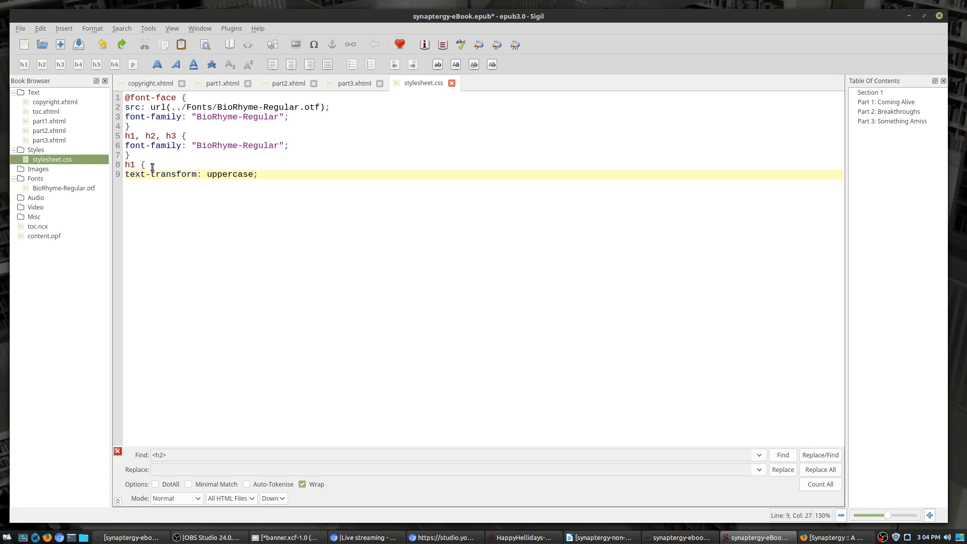
key(Return)
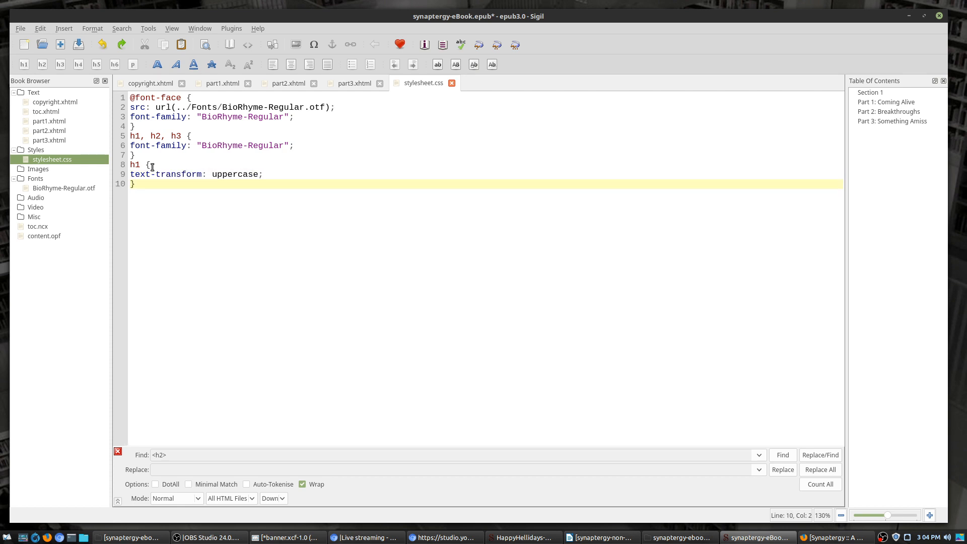
Step: Check the uppercase titles in part3, part2 and part1 in Book View
click(346, 83)
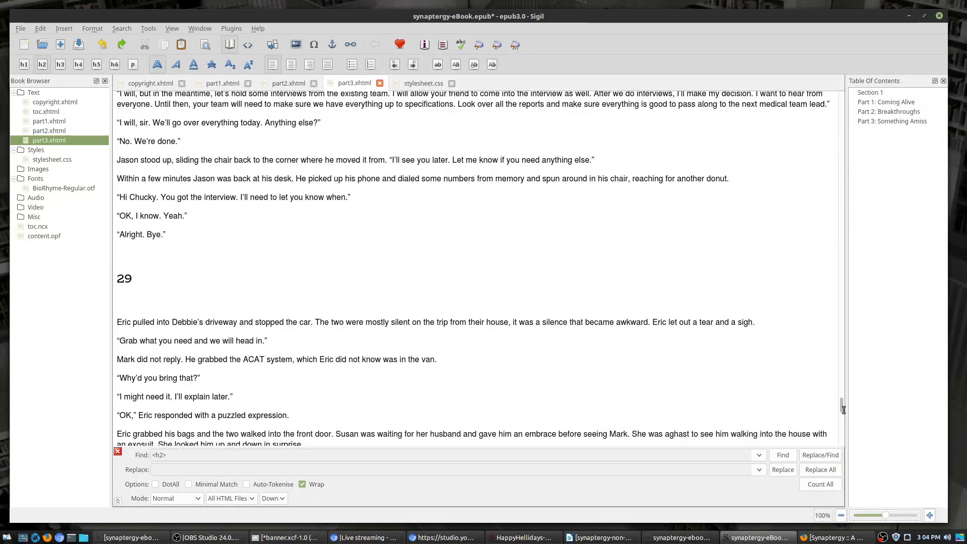
drag(841, 403, 791, 72)
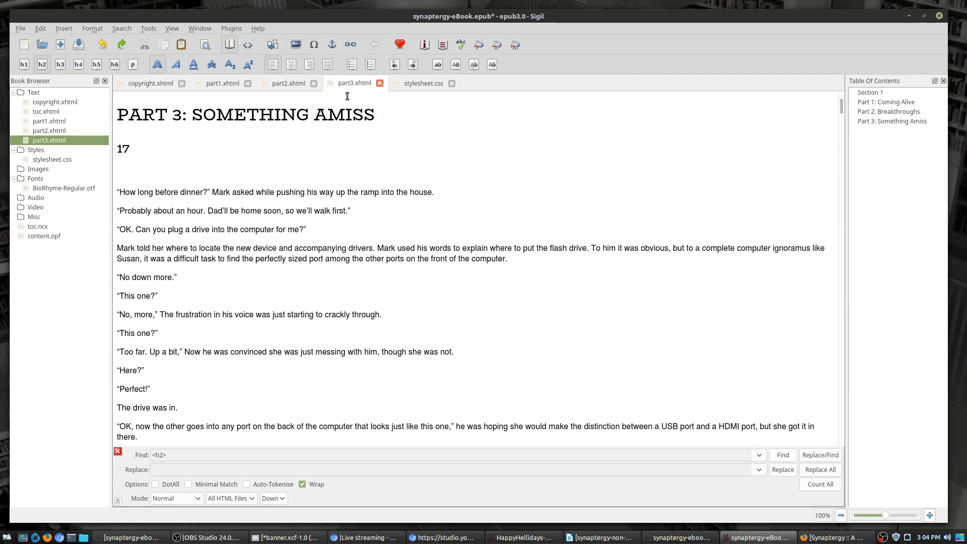
click(284, 83)
click(223, 86)
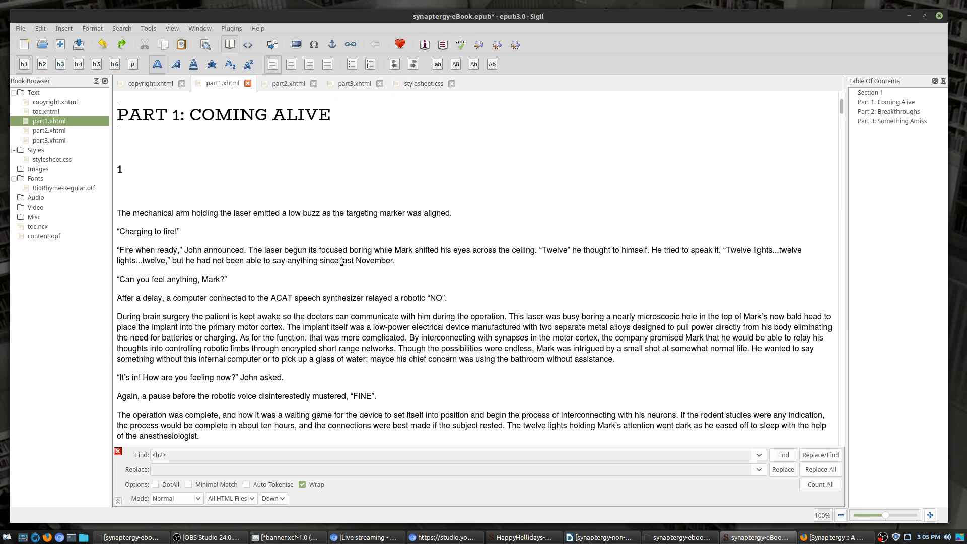
Step: Launch Character Map from the Mint menu by searching 'cha'
click(8, 538)
text(chr)
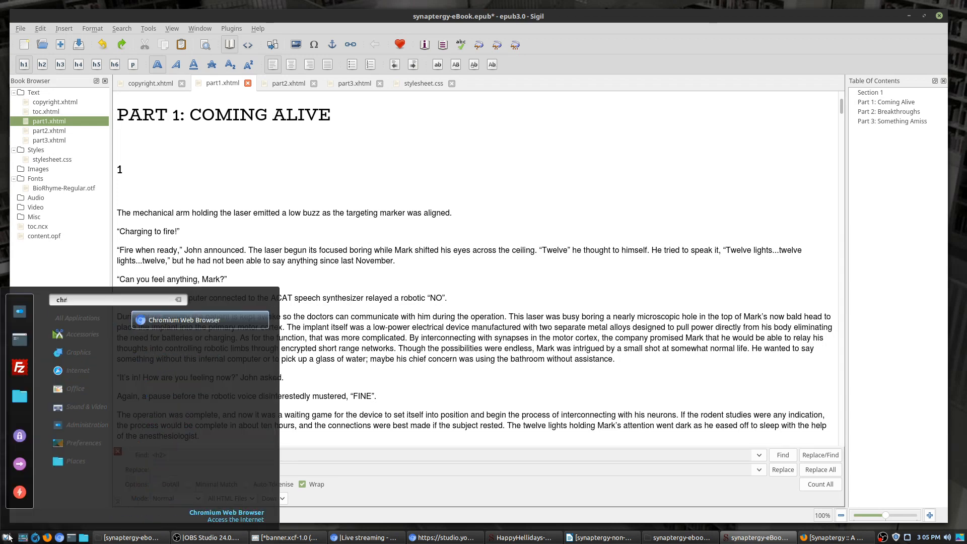
key(BackSpace)
text(a)
key(Return)
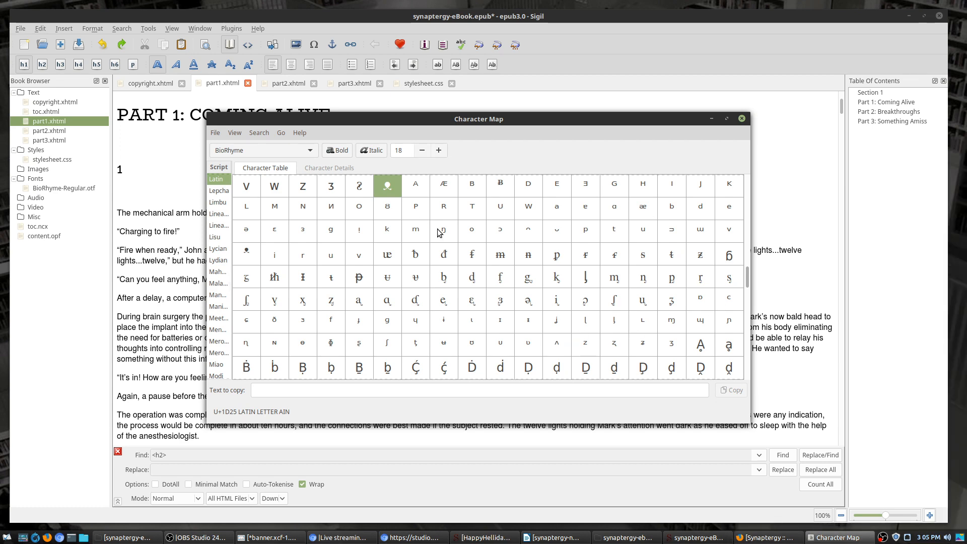
Step: Browse the BioRhyme Latin character table, selecting the Roman numeral ten thousand glyph
scroll(491, 265, down, 3)
scroll(446, 238, up, 5)
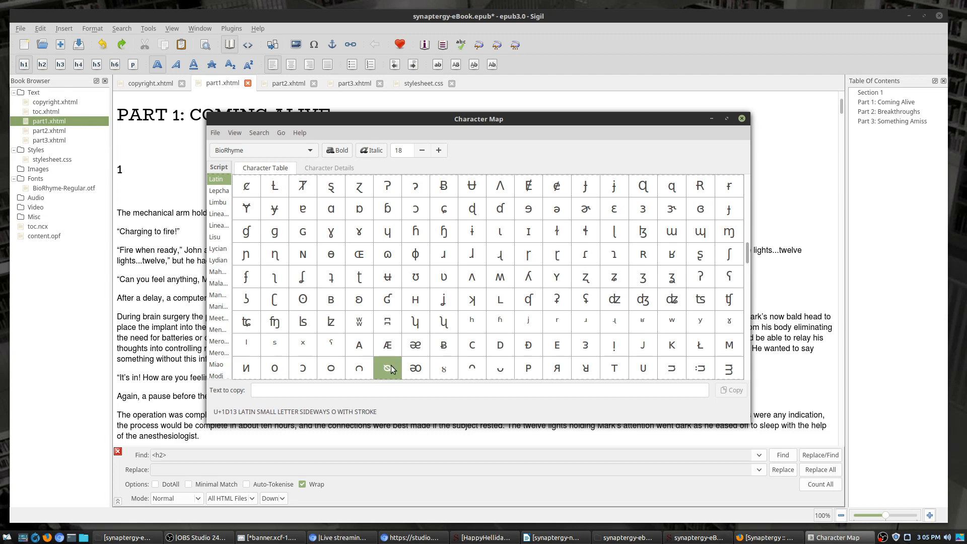
scroll(589, 310, up, 10)
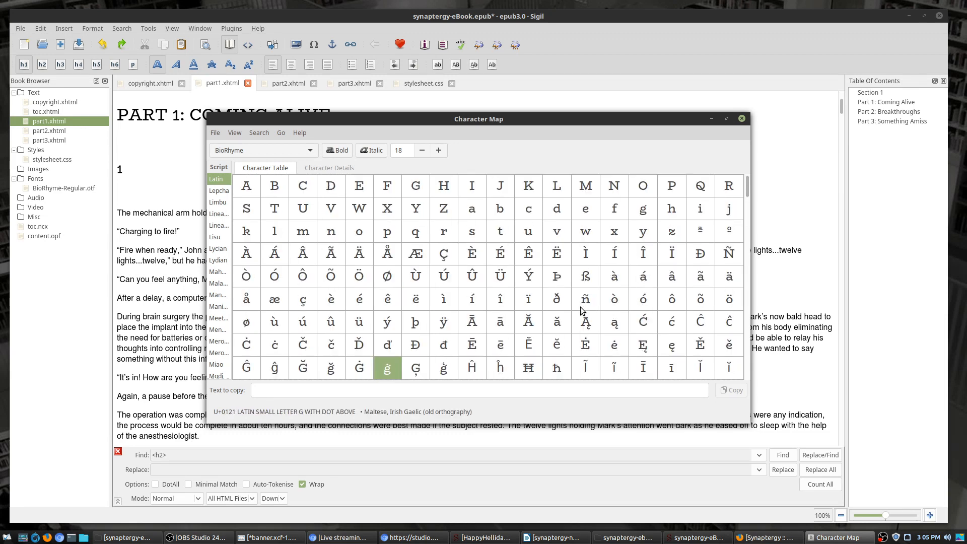
scroll(564, 249, down, 4)
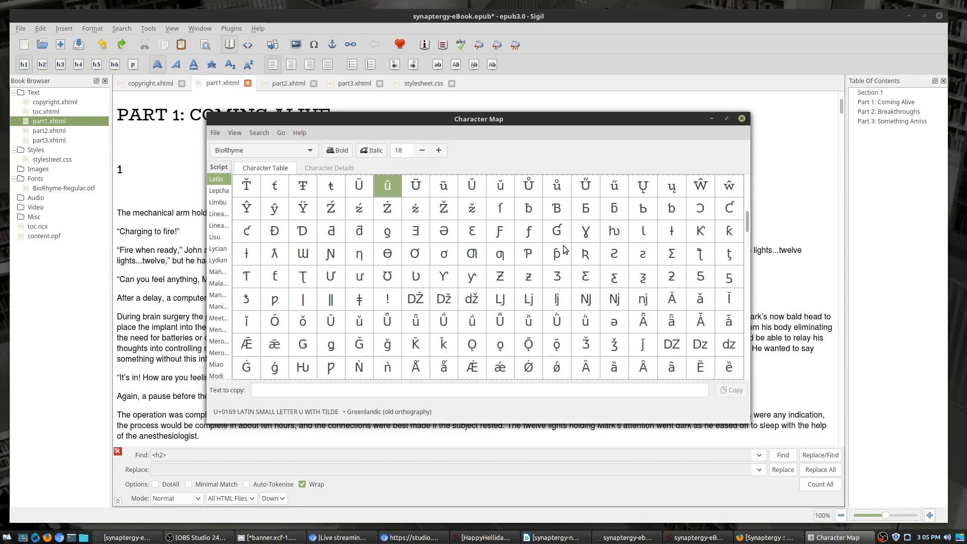
scroll(594, 266, down, 2)
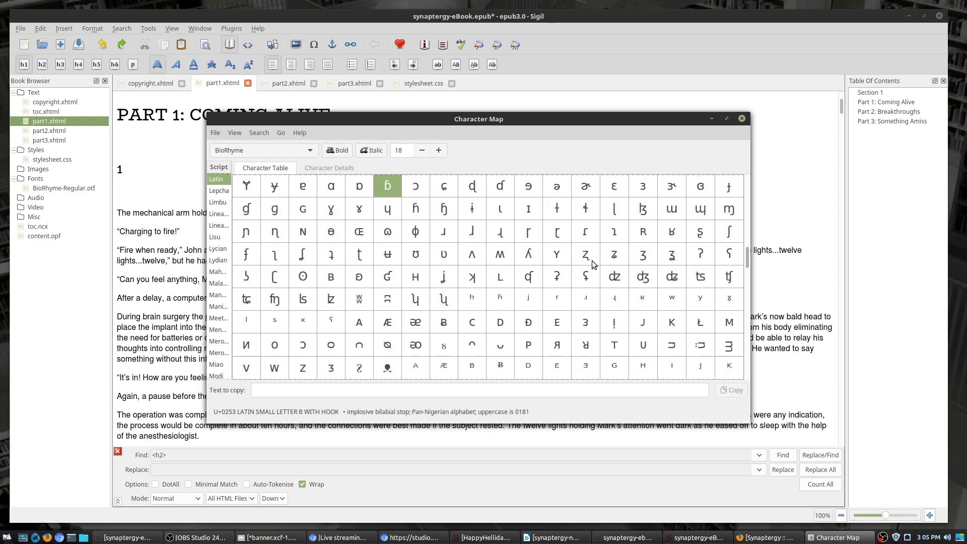
scroll(632, 294, down, 5)
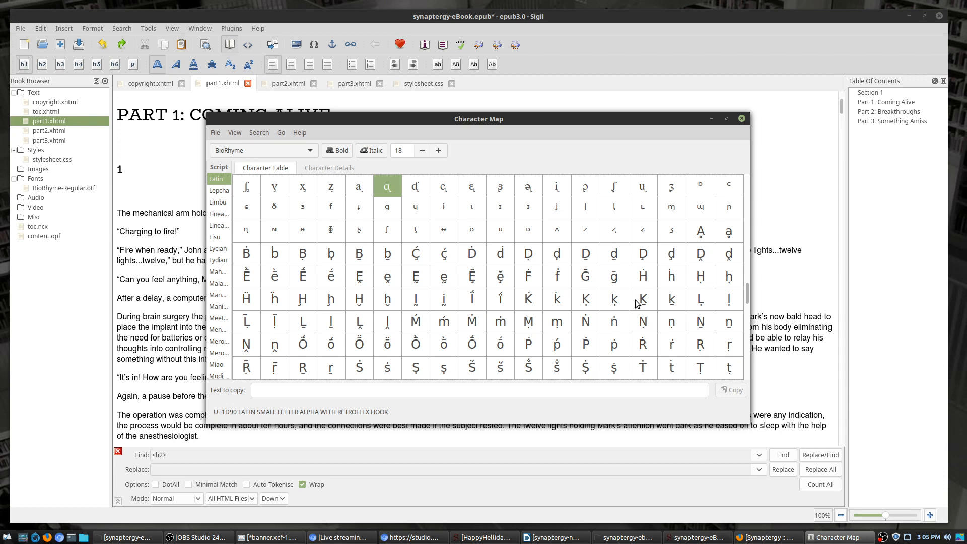
scroll(637, 302, down, 4)
scroll(637, 302, up, 3)
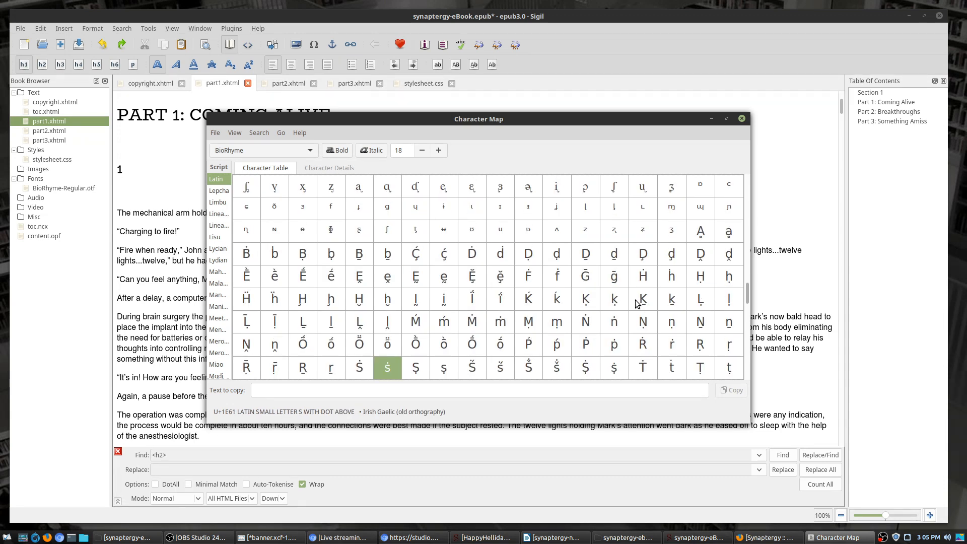
click(247, 194)
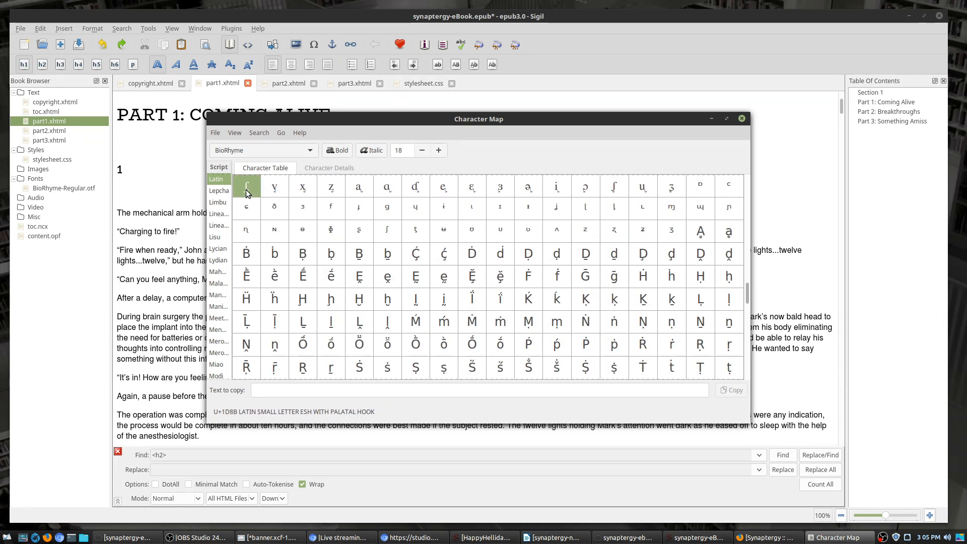
scroll(560, 257, up, 3)
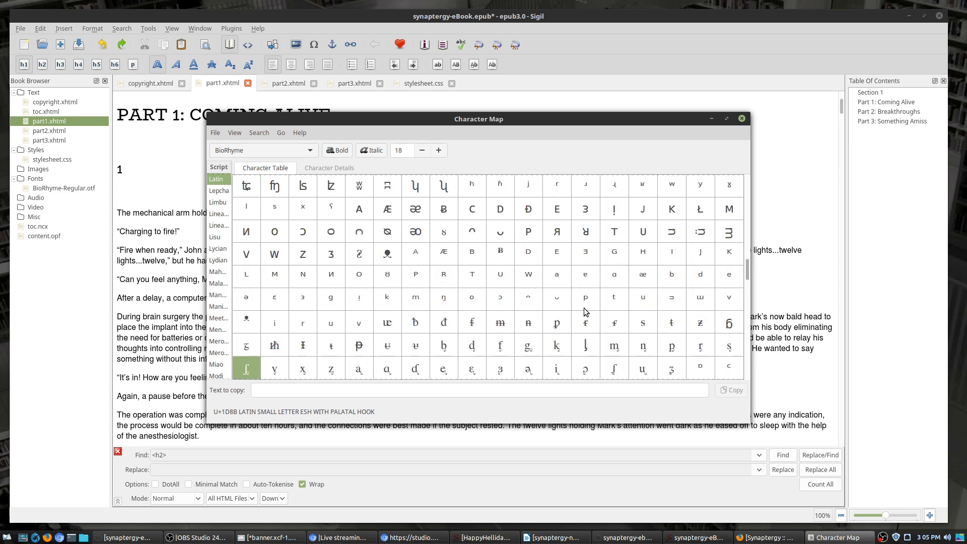
scroll(588, 320, down, 6)
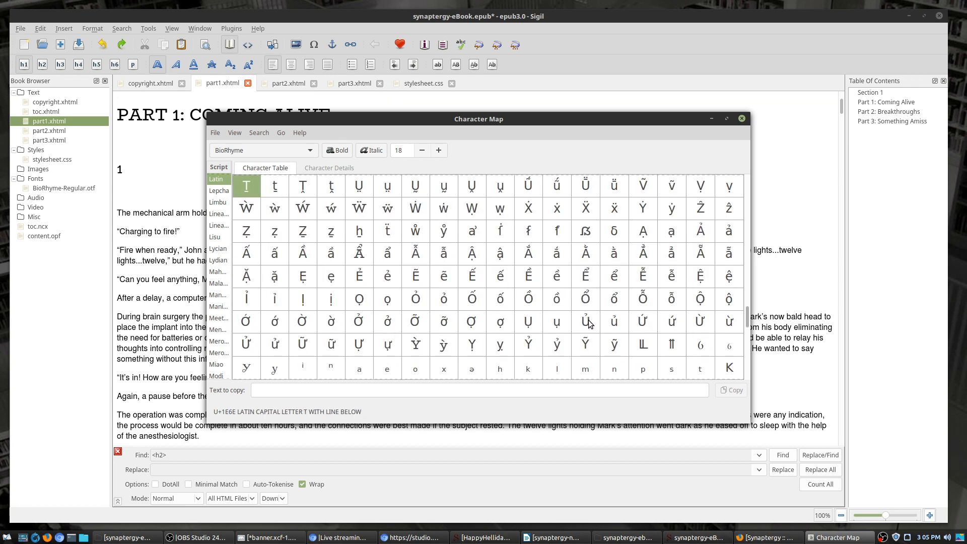
scroll(588, 322, down, 3)
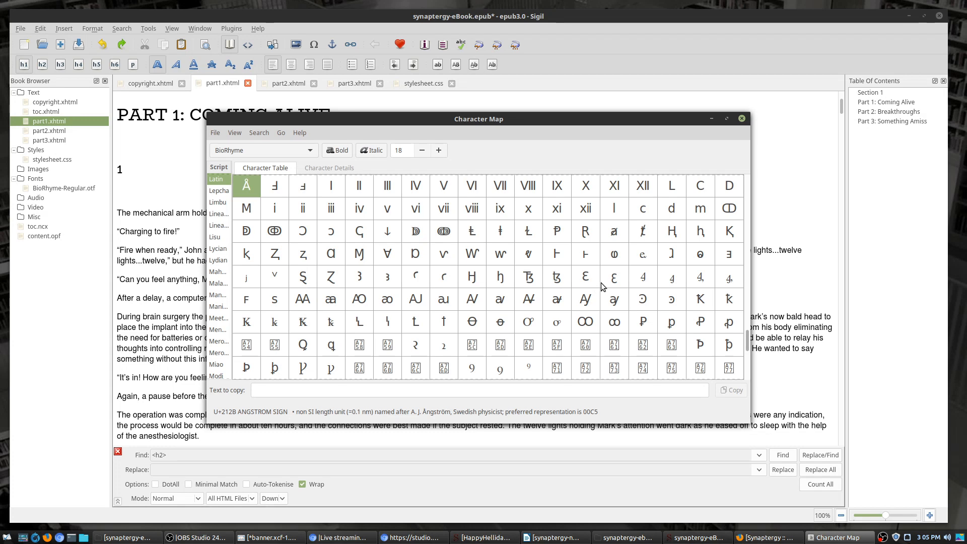
scroll(600, 282, down, 2)
scroll(599, 282, up, 2)
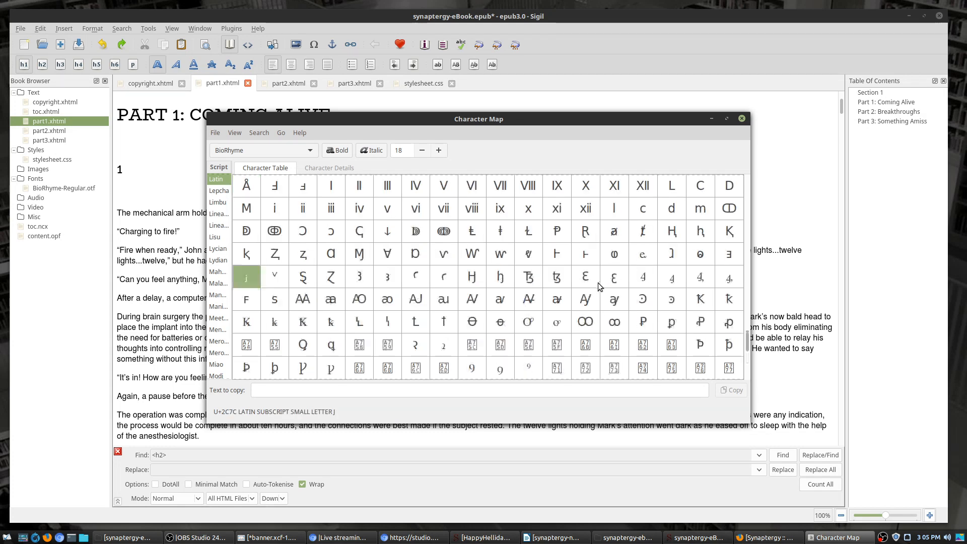
click(276, 238)
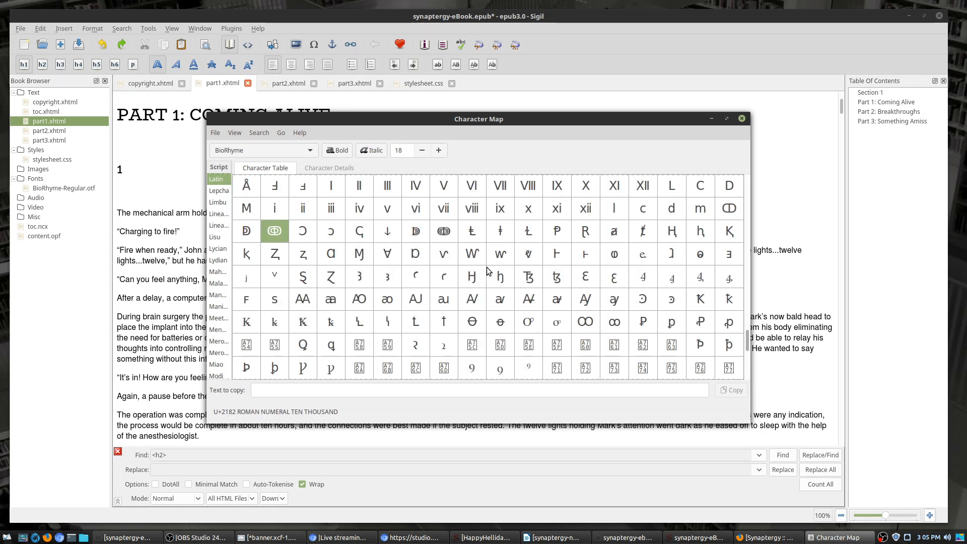
scroll(505, 291, down, 2)
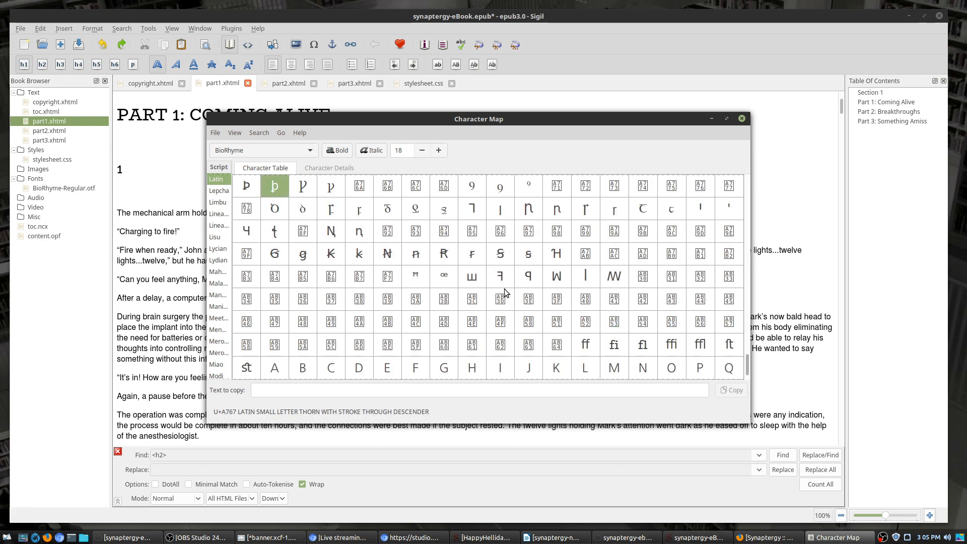
scroll(505, 291, down, 1)
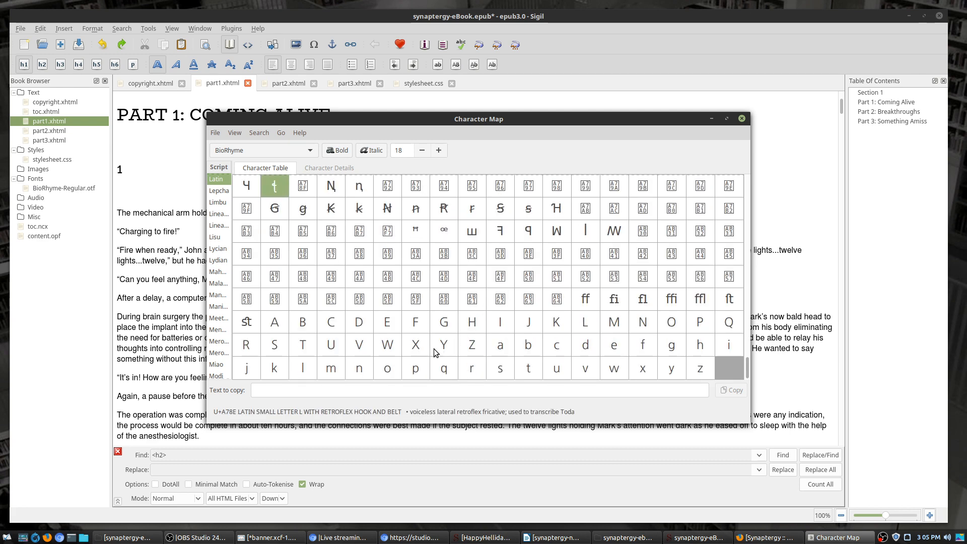
scroll(448, 326, up, 5)
scroll(449, 324, up, 1)
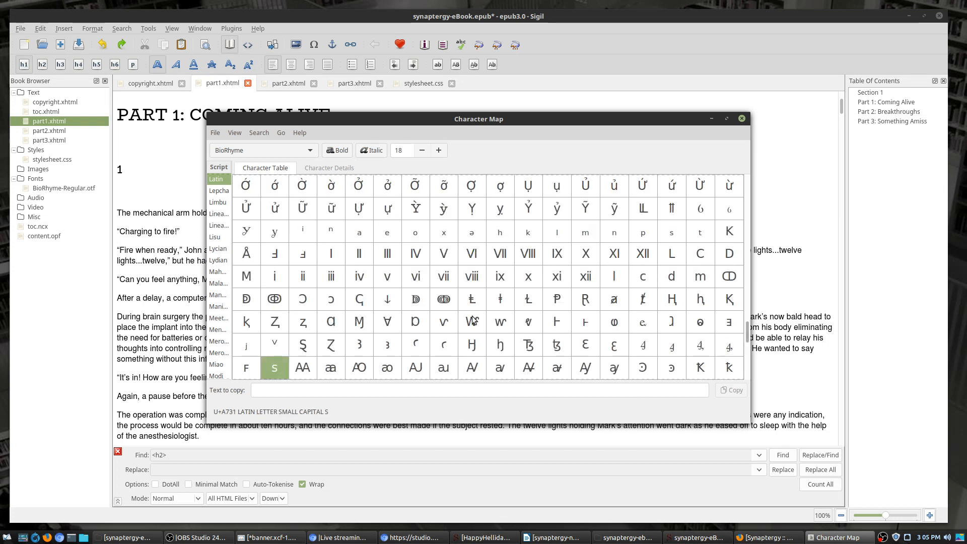
scroll(367, 351, down, 1)
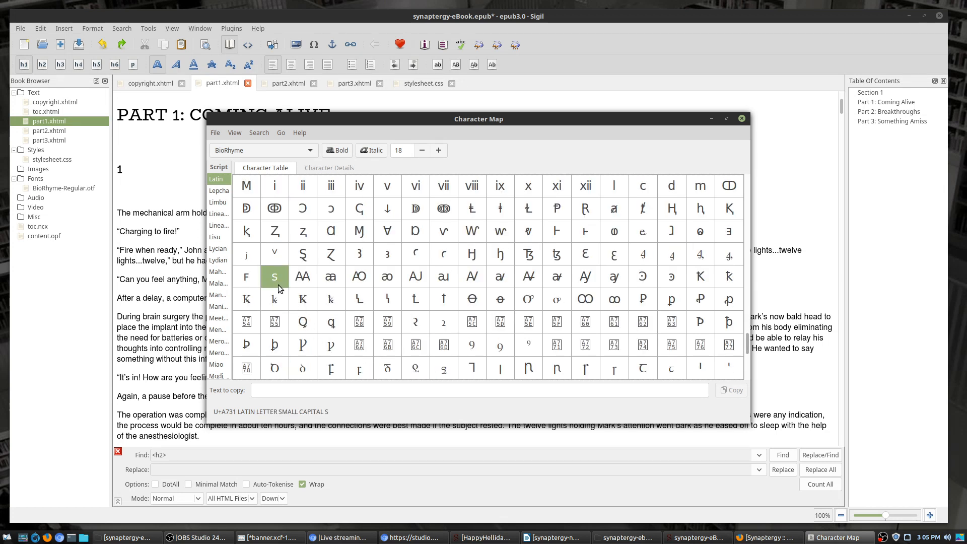
click(276, 213)
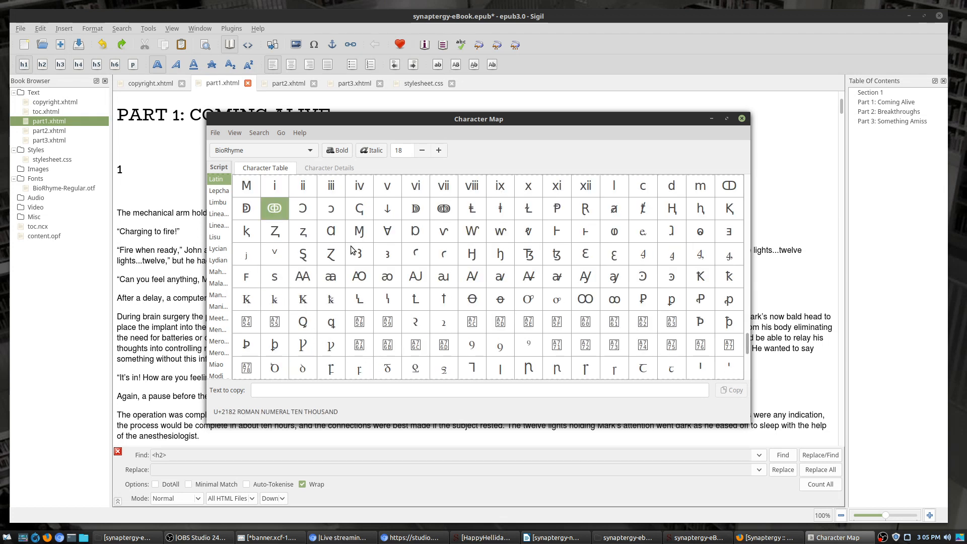
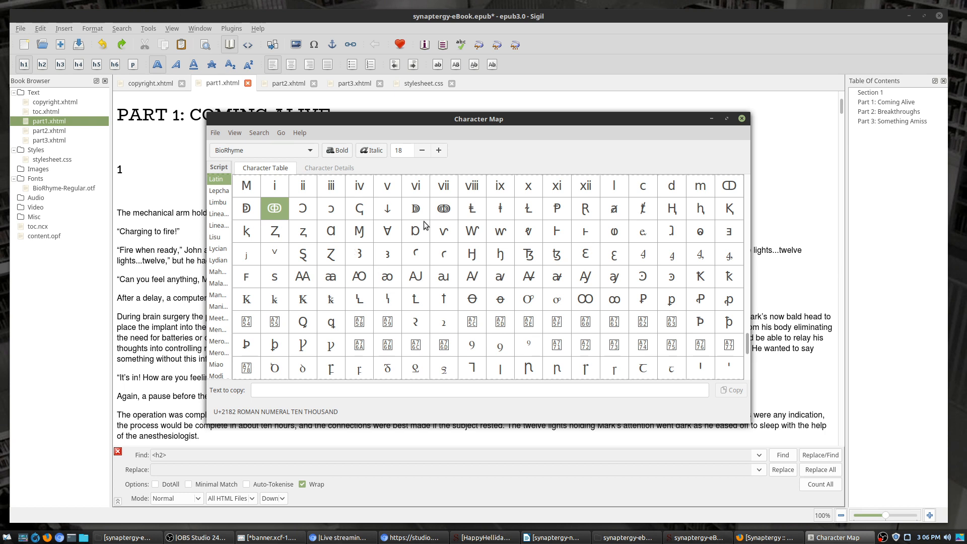
Step: Queue the ↂ (U+2182, Roman numeral ten thousand) glyph in Character Map and select it for copying
click(439, 210)
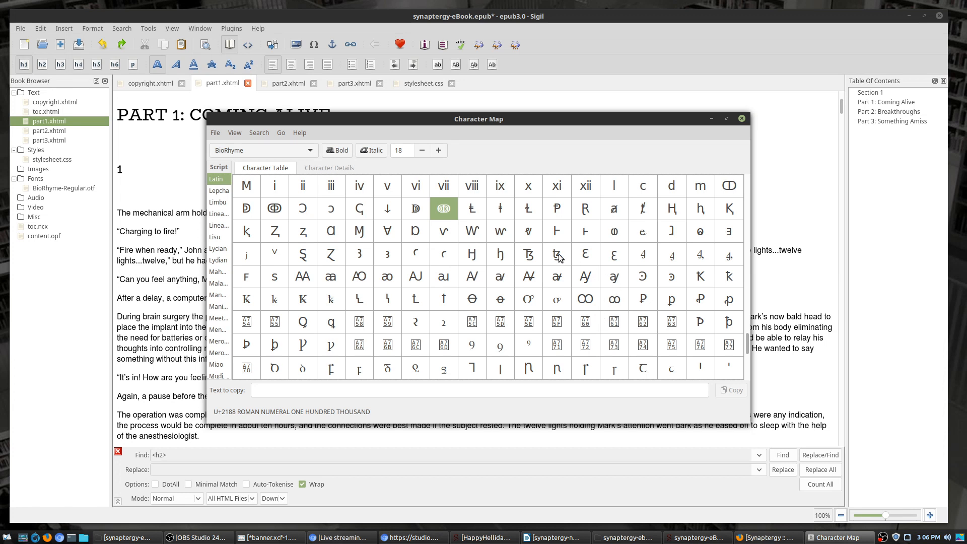
click(277, 214)
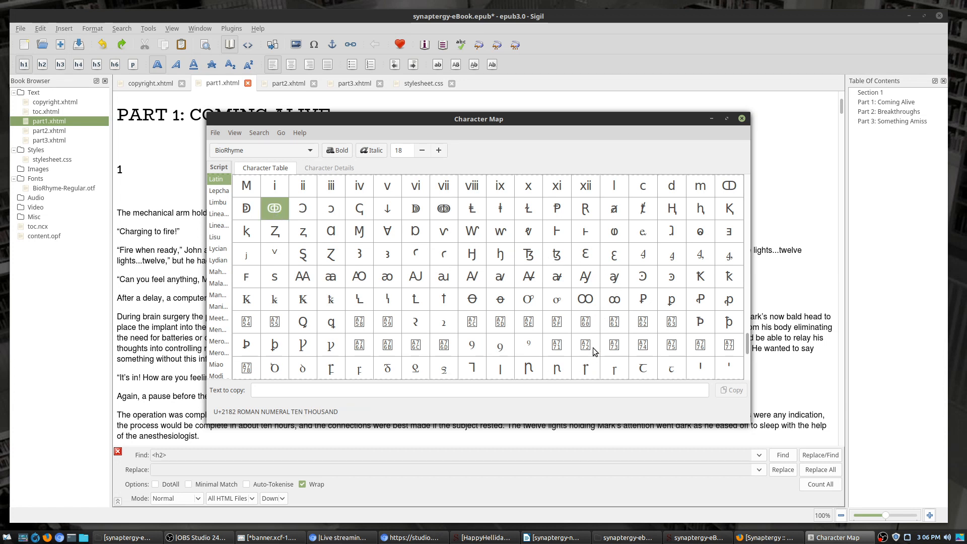
double_click(276, 212)
double_click(263, 390)
key(ctrl+c)
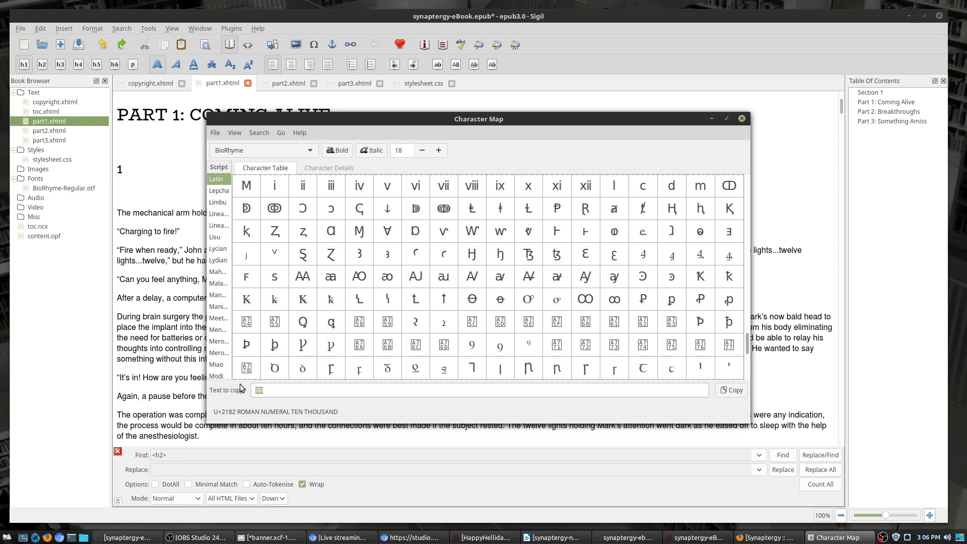
Step: Paste ↂ over the first '---' scene separators in Part 1's Book View
click(797, 119)
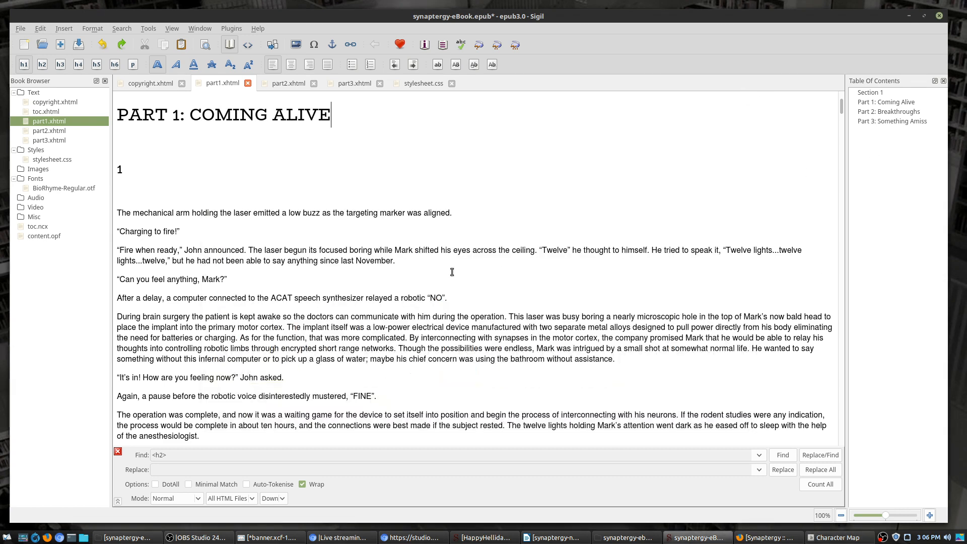
scroll(227, 296, down, 5)
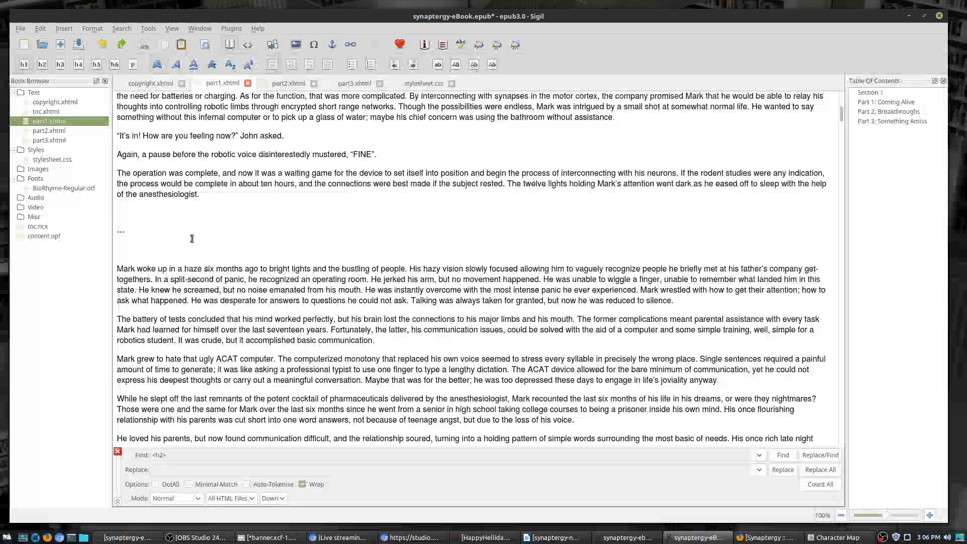
double_click(124, 231)
text(ↂ)
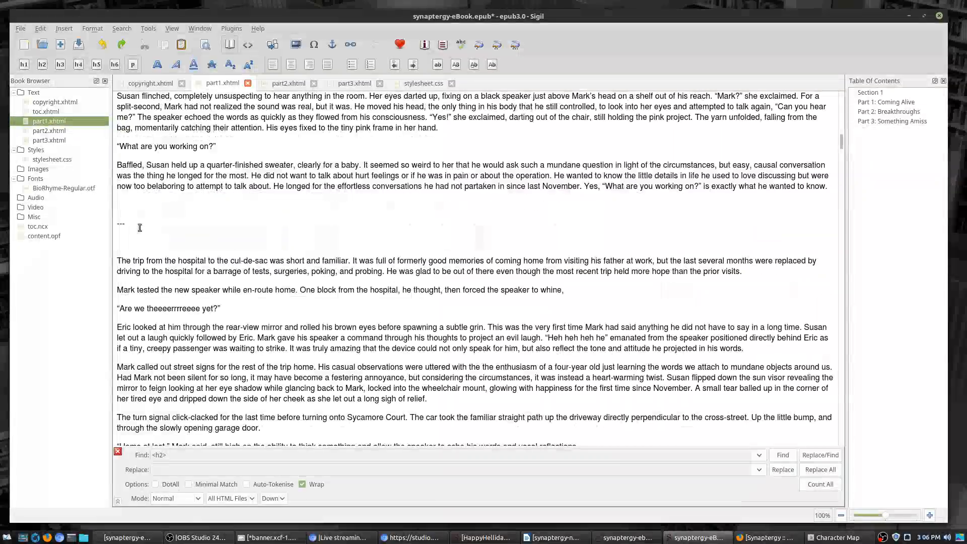
double_click(121, 223)
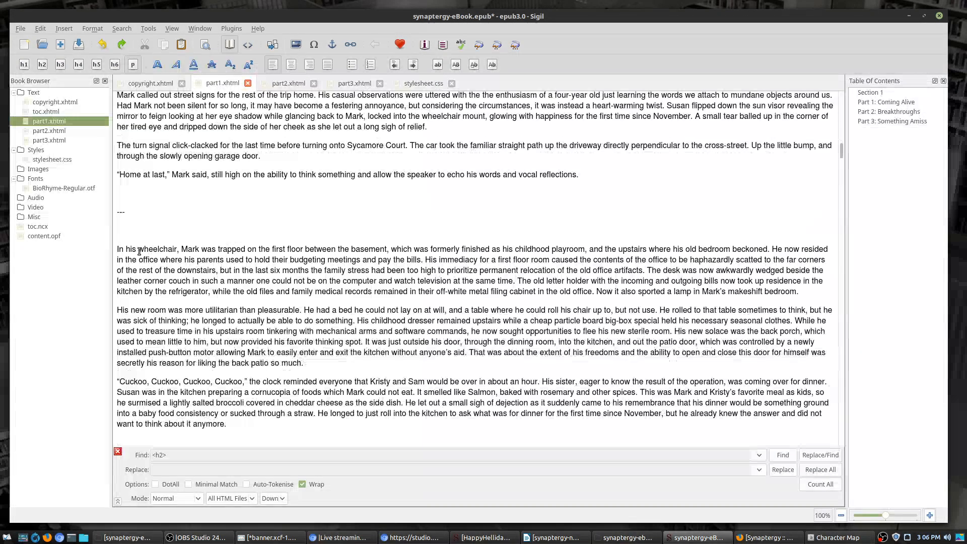
double_click(123, 212)
key(ctrl+v)
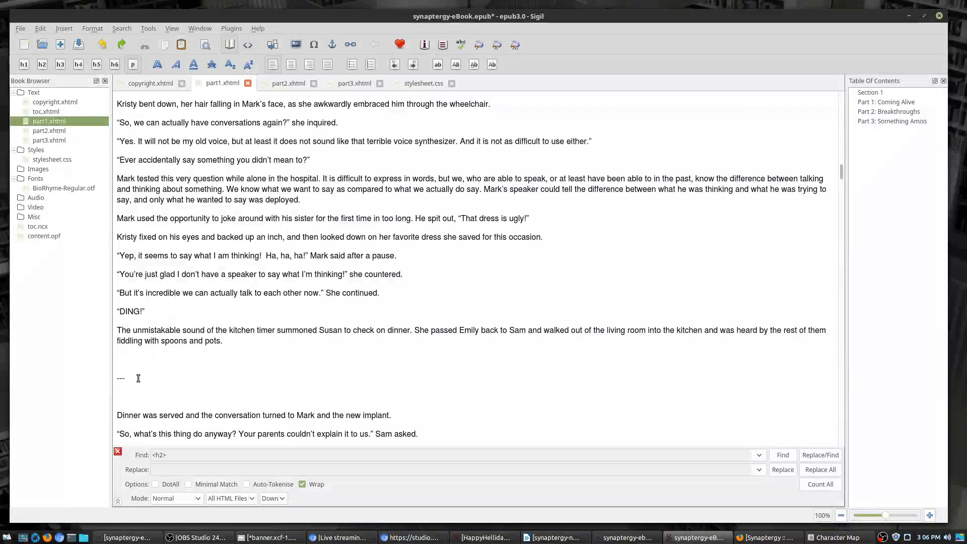
Step: Replace the remaining '---' separators with ↂ and show the chapter in Code View
double_click(121, 377)
key(ctrl+v)
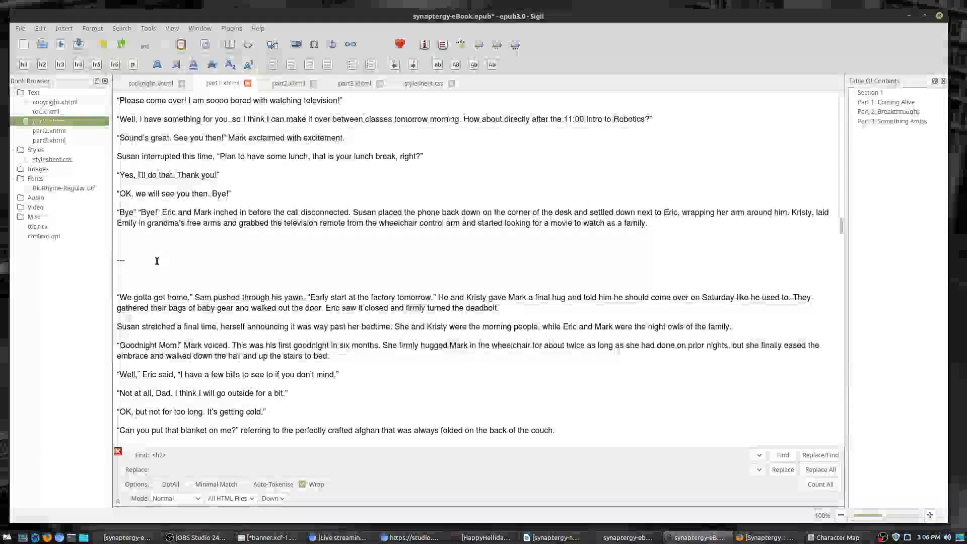
drag(156, 261, 83, 258)
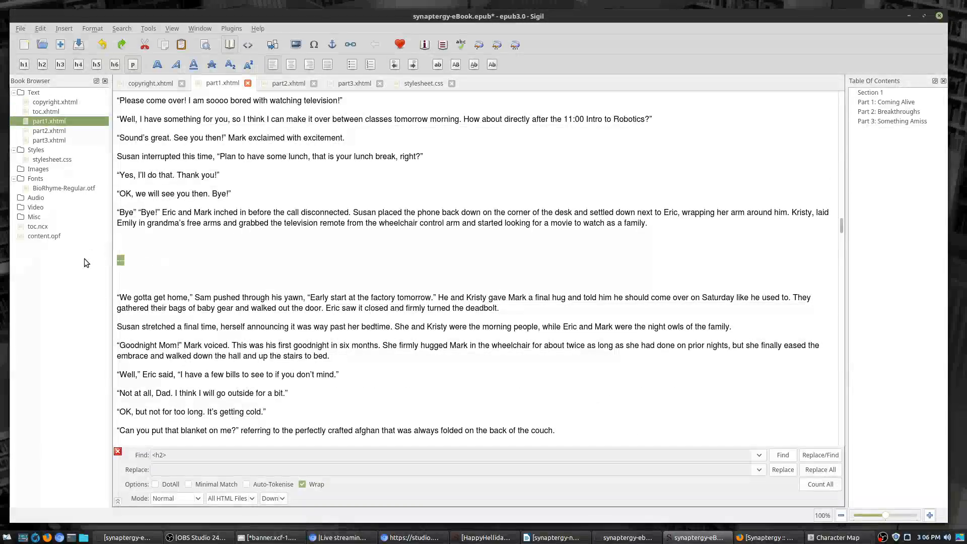
key(ctrl+v)
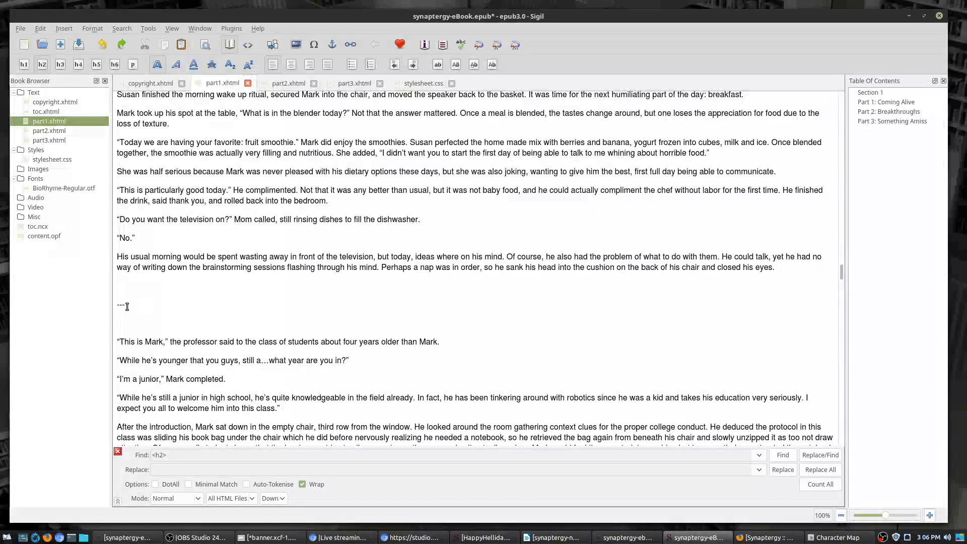
drag(195, 304, 115, 304)
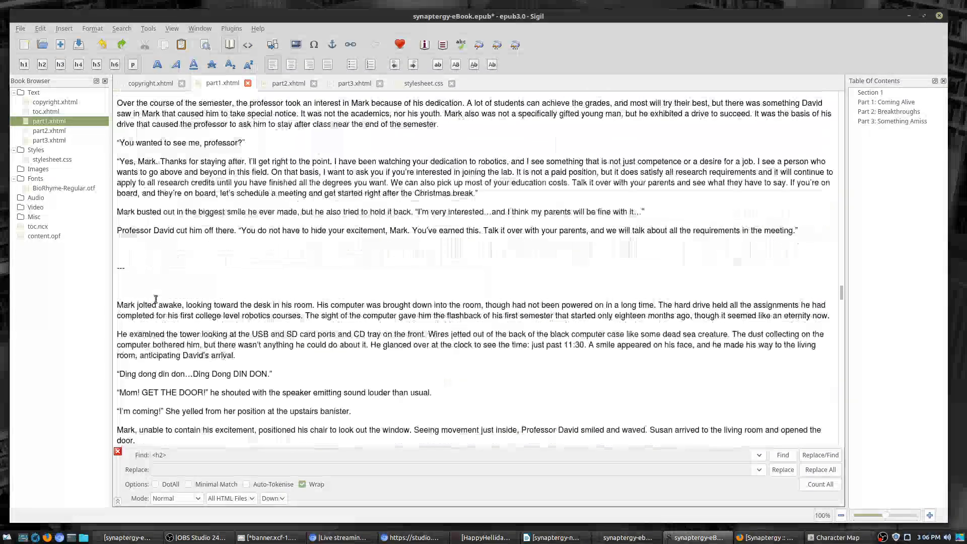
drag(129, 267, 117, 267)
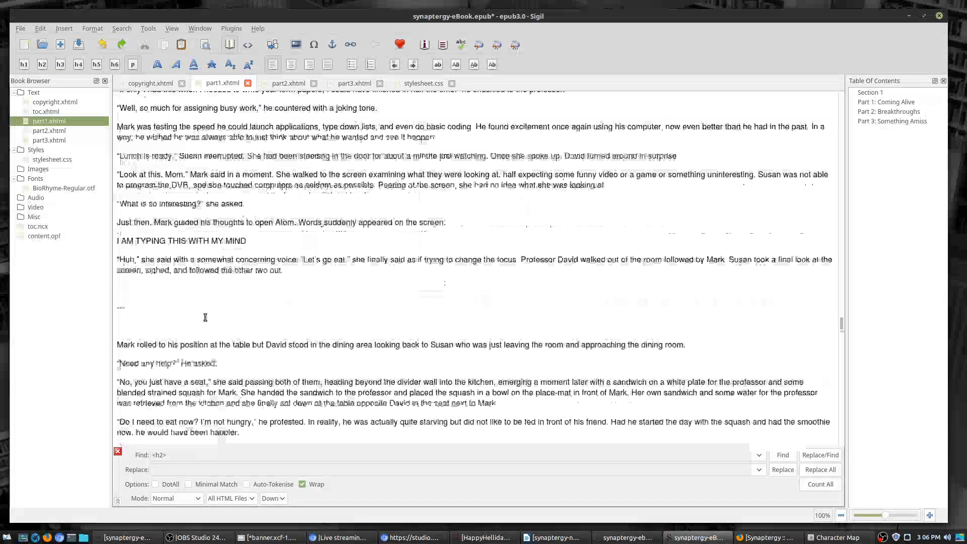
drag(117, 308, 129, 309)
key(ctrl+v)
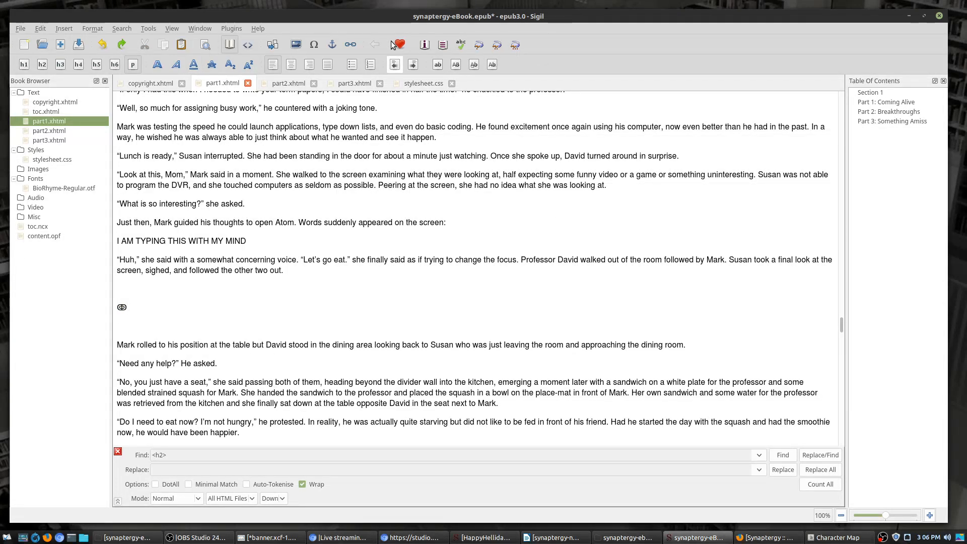
click(248, 45)
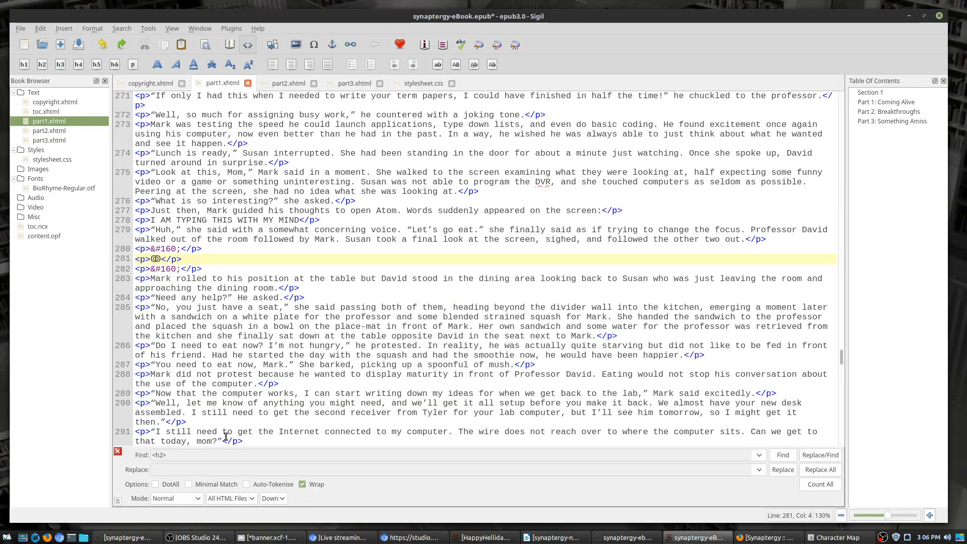
Step: Replace all <p>---</p> separators in every HTML file with <h3>ↂ</h3>, converting 17 matches
triple_click(194, 458)
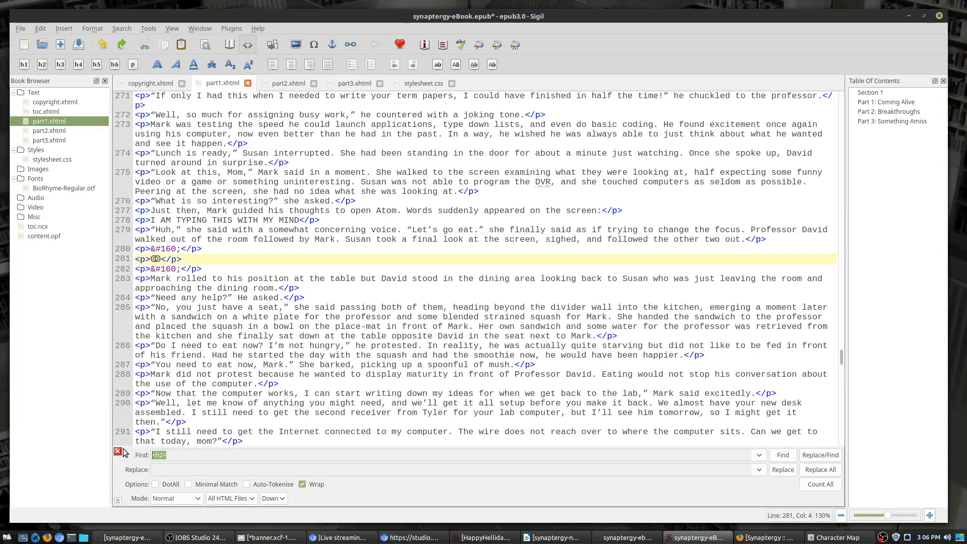
text(<>)
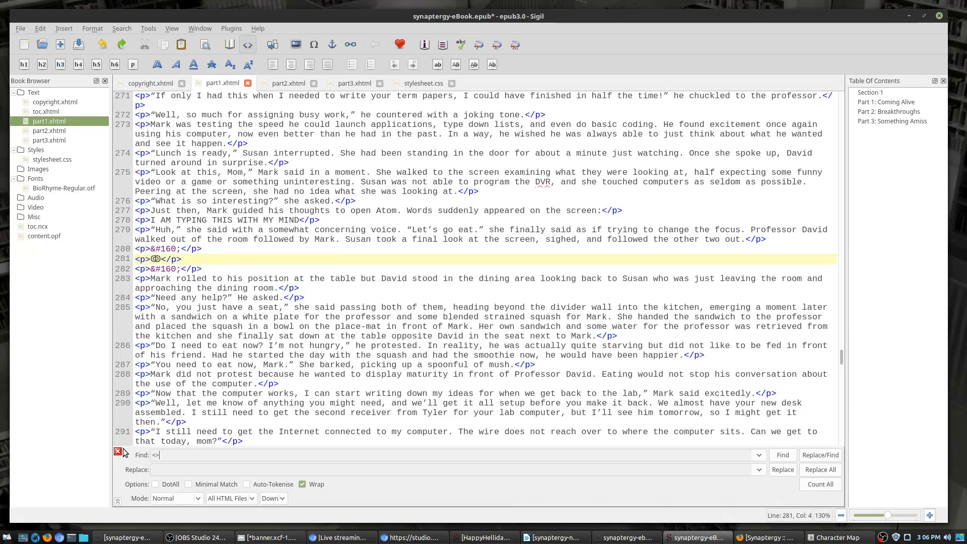
key(BackSpace)
key(BackSpace)
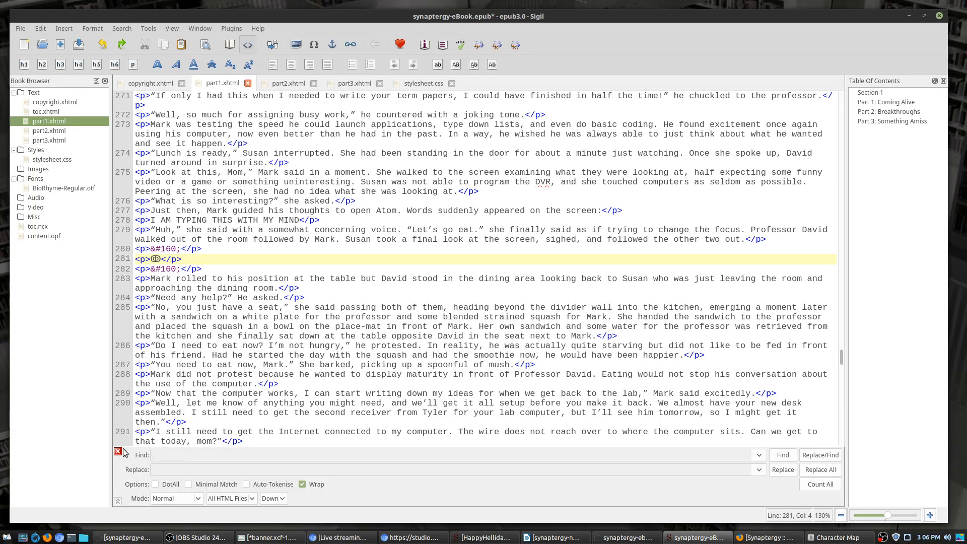
text(<)
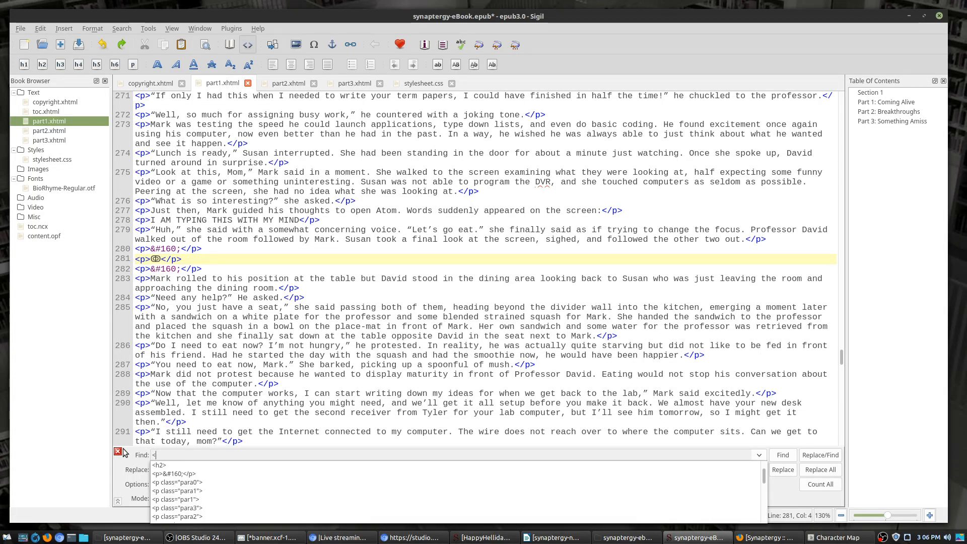
text(p>---</p>)
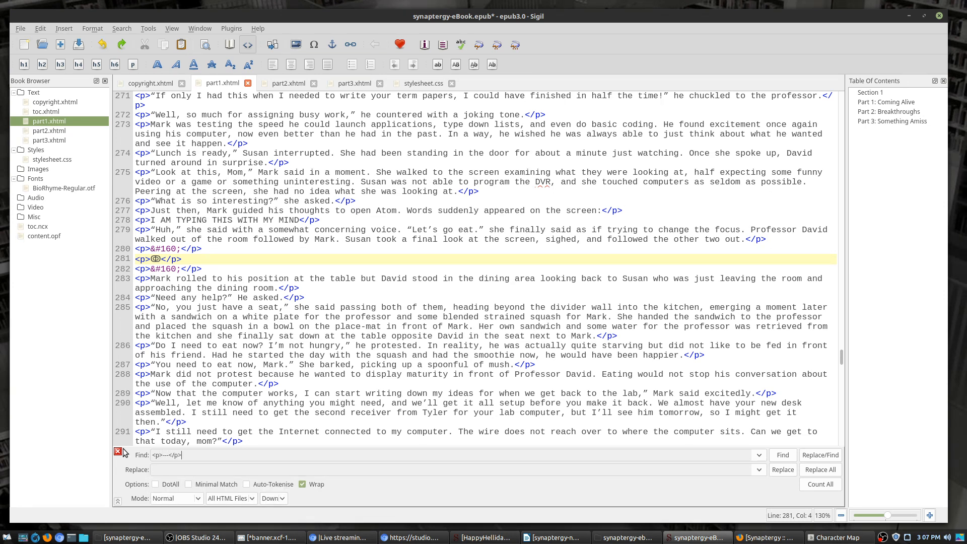
click(219, 466)
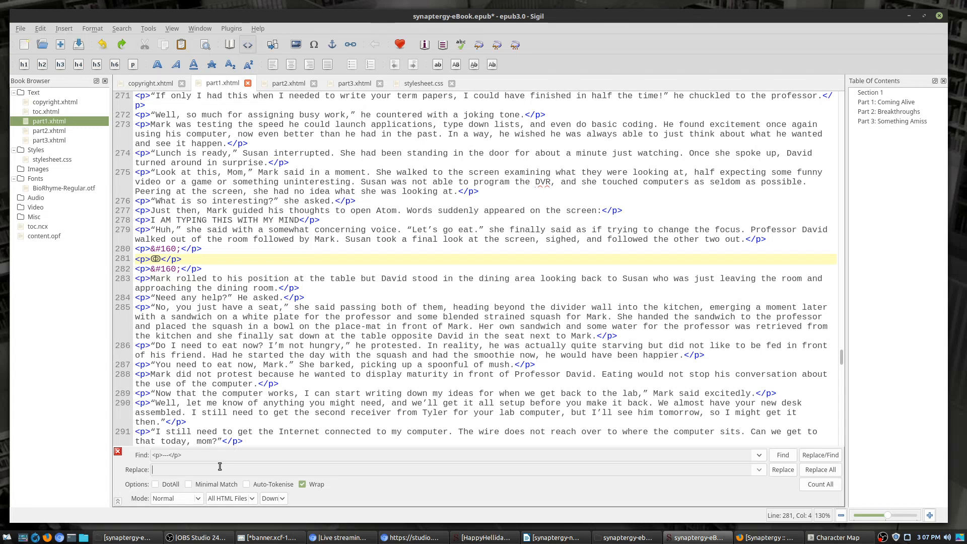
text(<h3>ↂ)
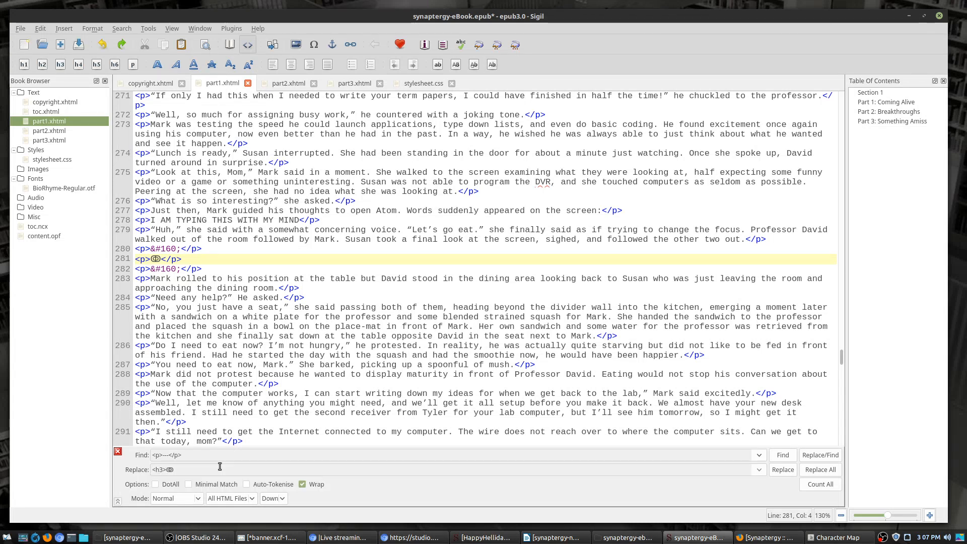
text(</h3>)
click(828, 473)
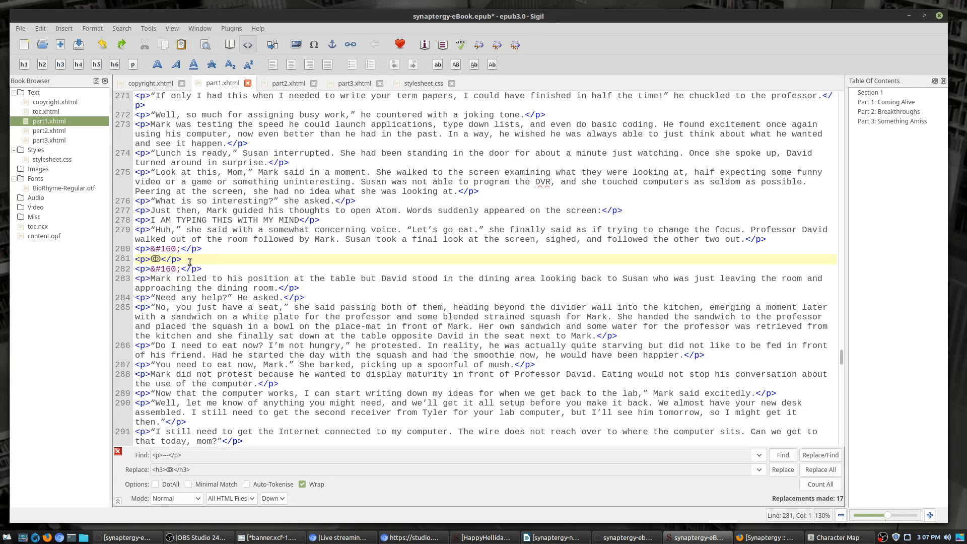
Step: Replace all eight <p>ↂ</p> breaks with <h3>ↂ</h3> headings
drag(190, 257, 133, 259)
key(ctrl+c)
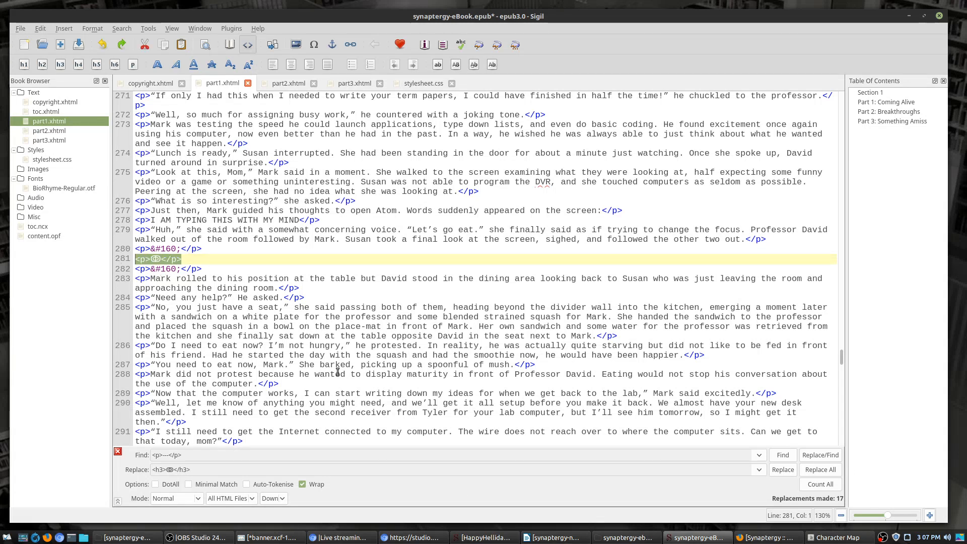
drag(204, 454, 123, 464)
key(ctrl+v)
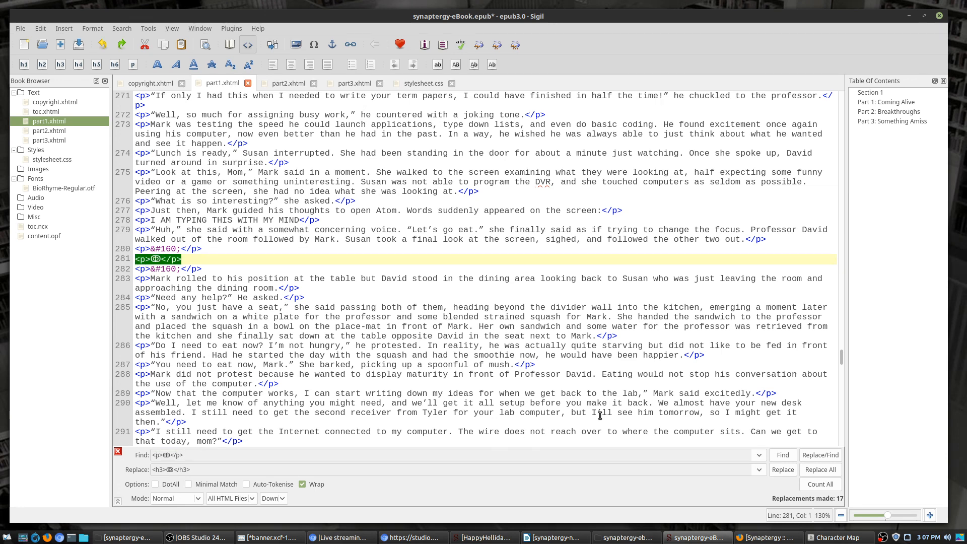
click(824, 472)
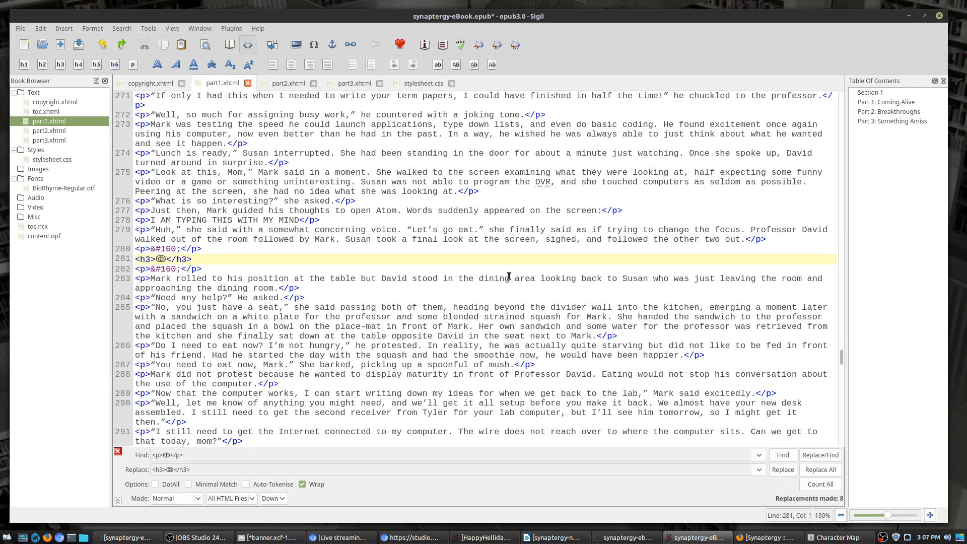
scroll(300, 266, up, 3)
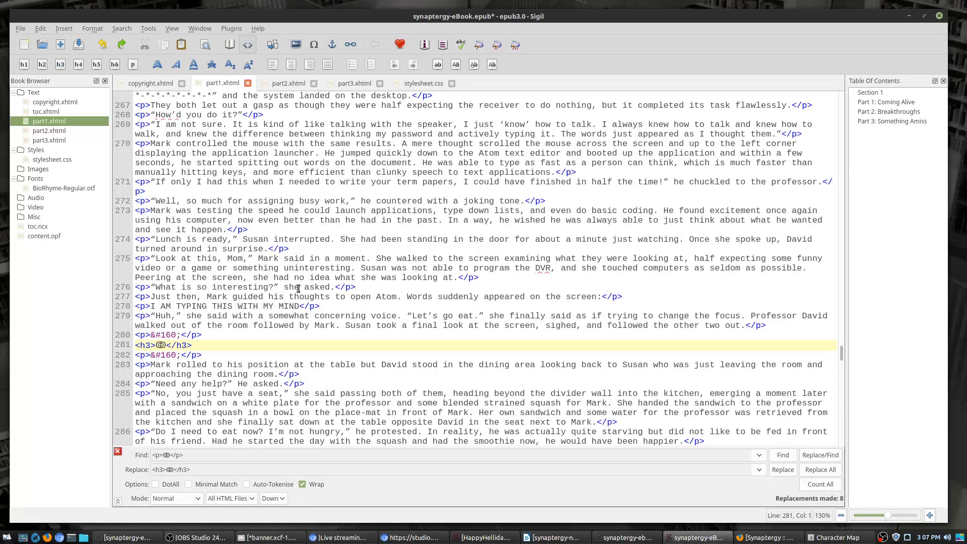
scroll(298, 288, up, 12)
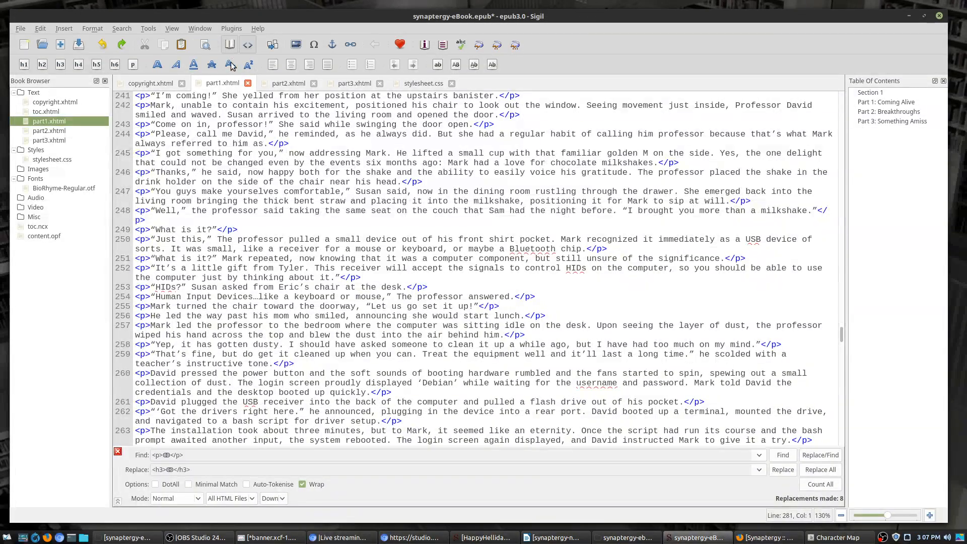
click(230, 44)
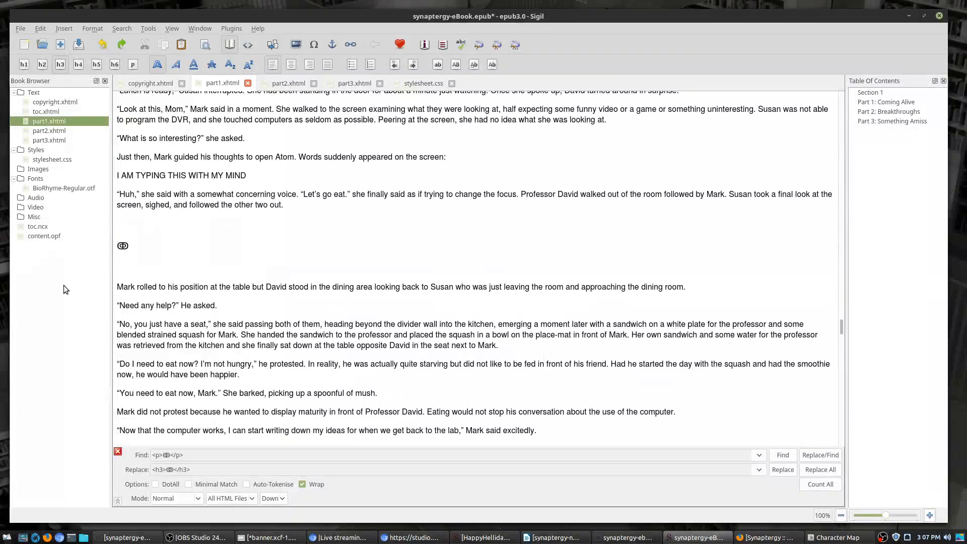
scroll(146, 257, up, 15)
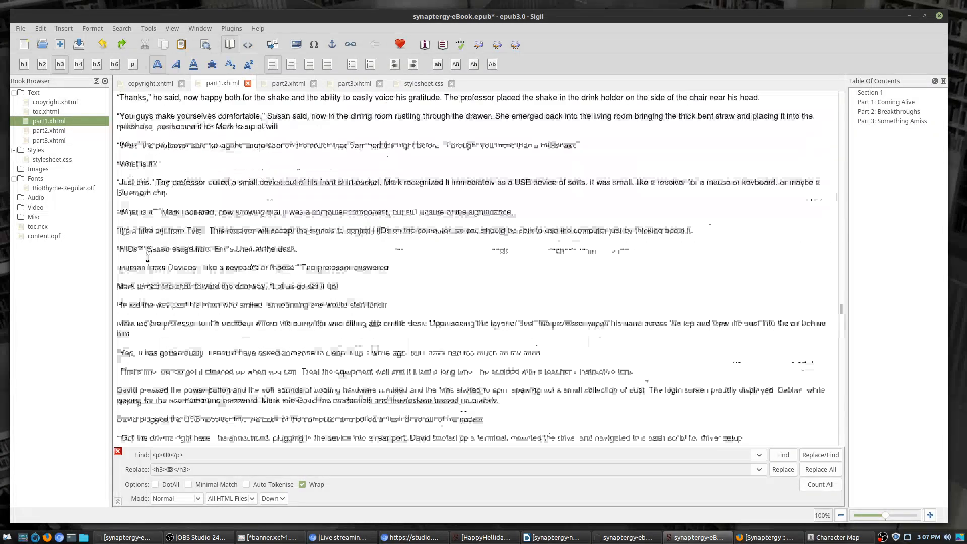
scroll(146, 256, up, 20)
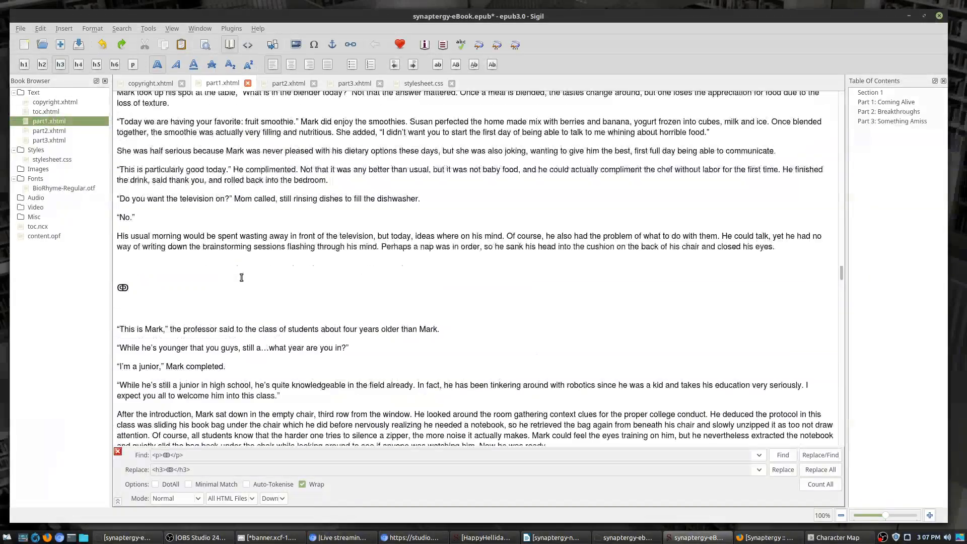
scroll(142, 364, up, 8)
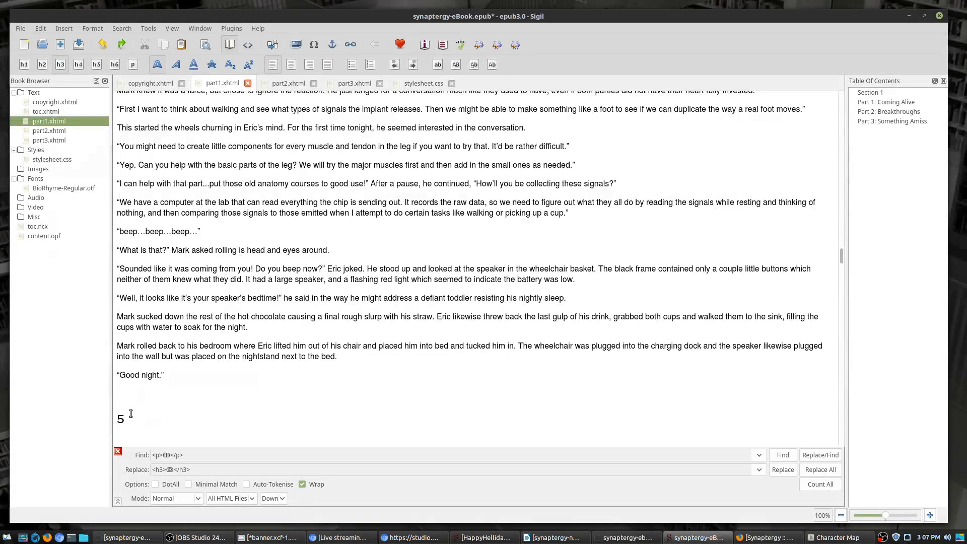
scroll(597, 267, up, 20)
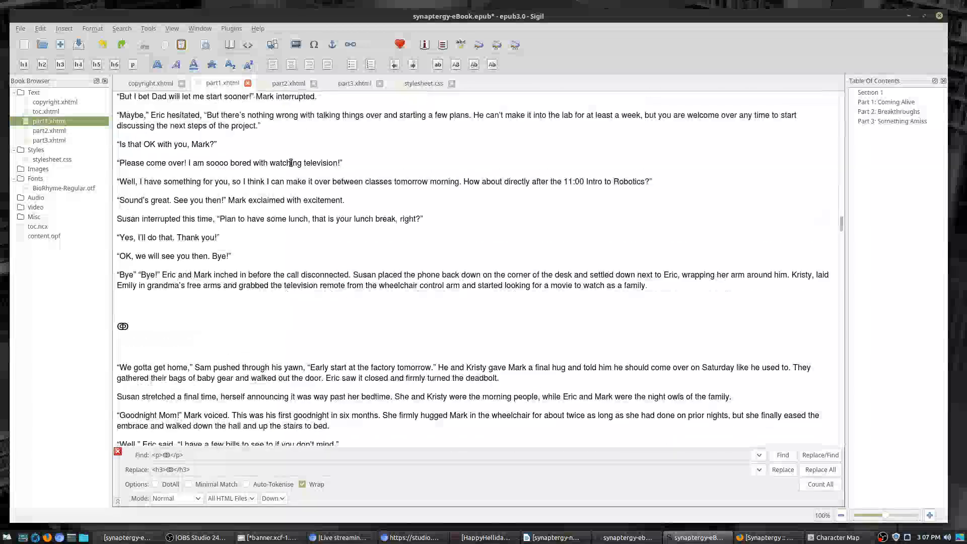
scroll(215, 167, up, 15)
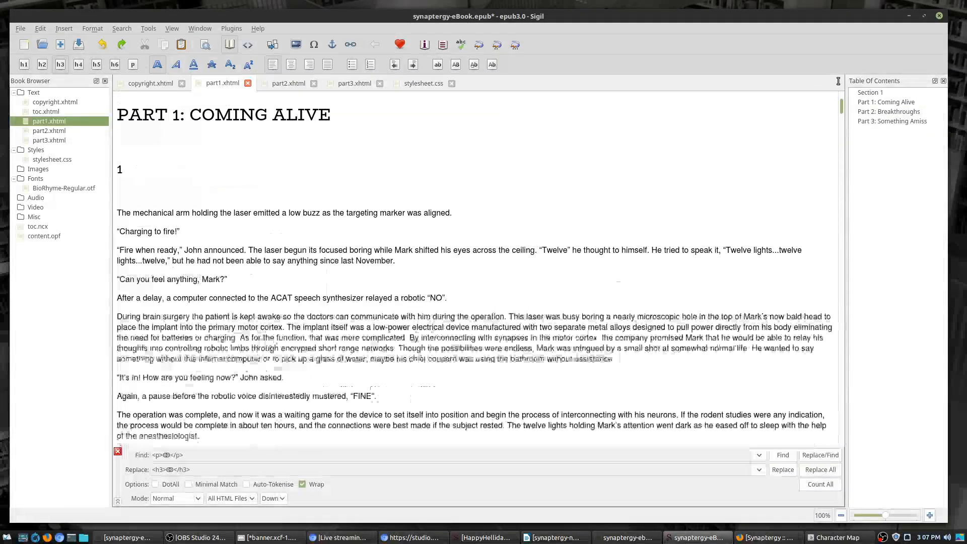
double_click(52, 159)
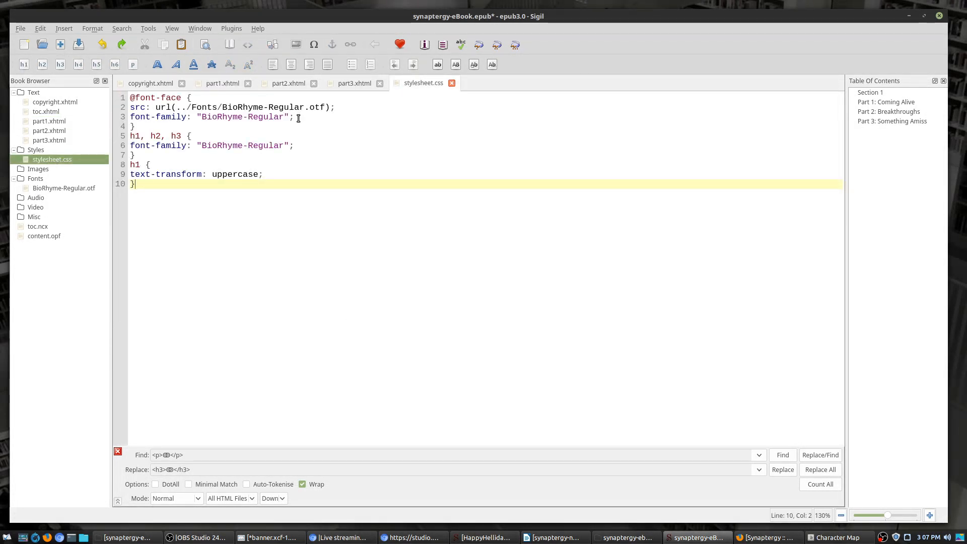
Step: Add text-align: center; to the h1, h2, h3 rule in stylesheet.css
click(300, 147)
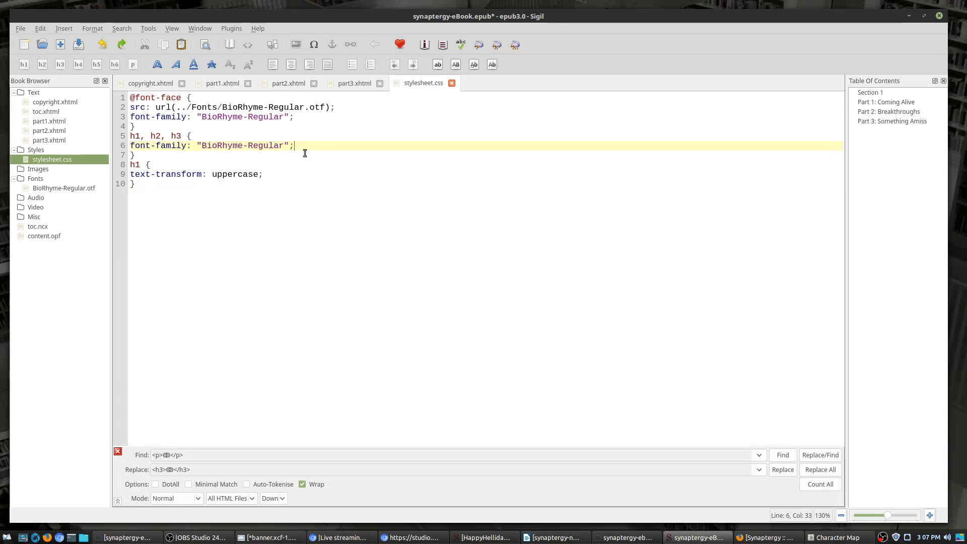
key(Return)
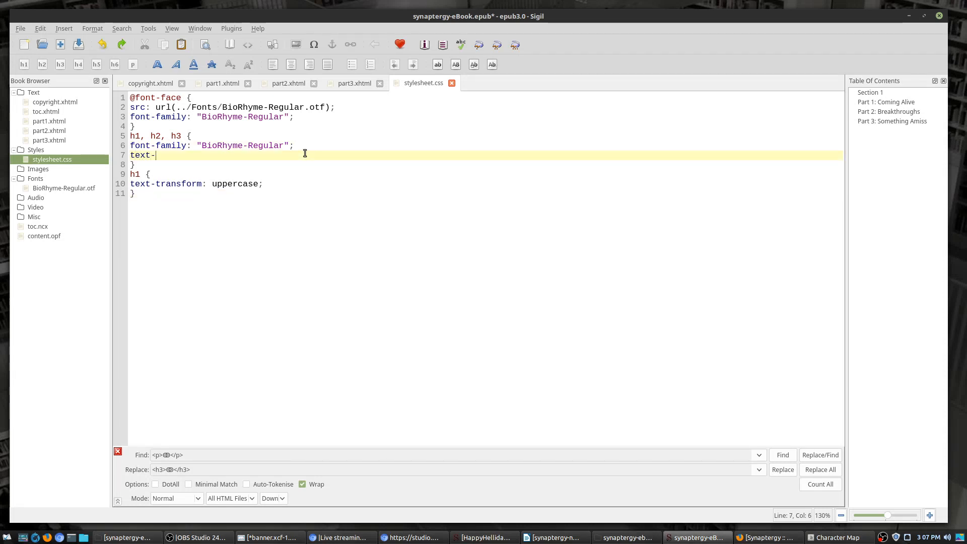
text(text-align: center;)
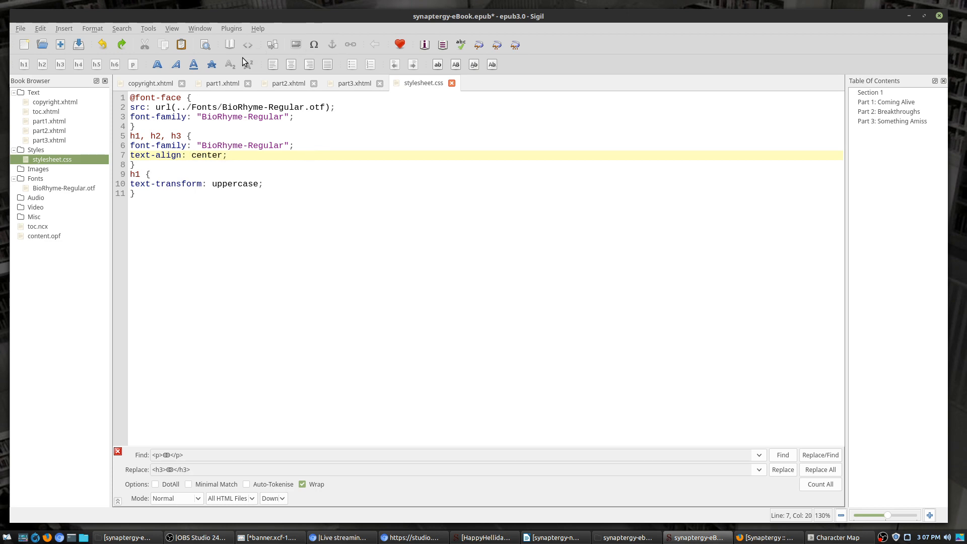
Step: Show part2.xhtml's code around the <h2>16</h2> heading and select its empty <p>&#160;</p> spacer
click(278, 84)
click(248, 44)
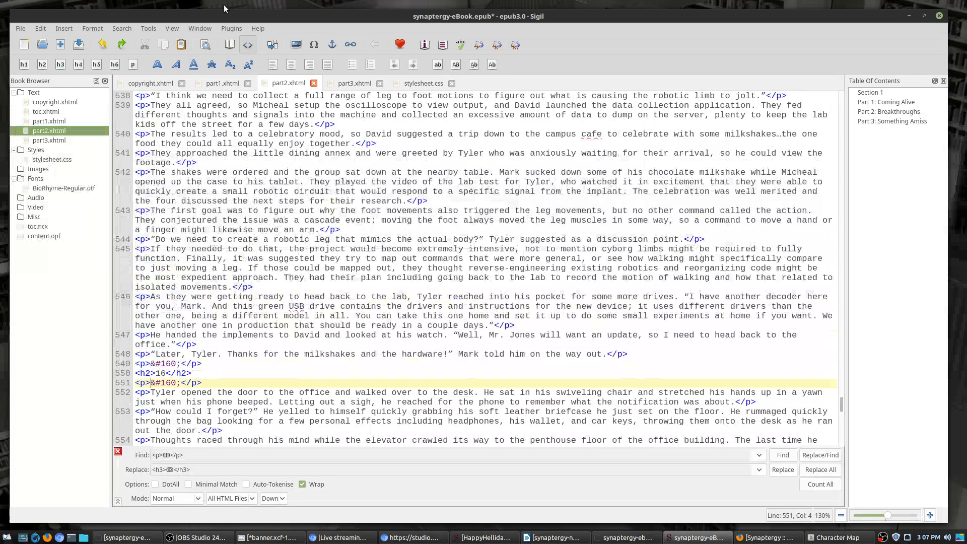
click(230, 44)
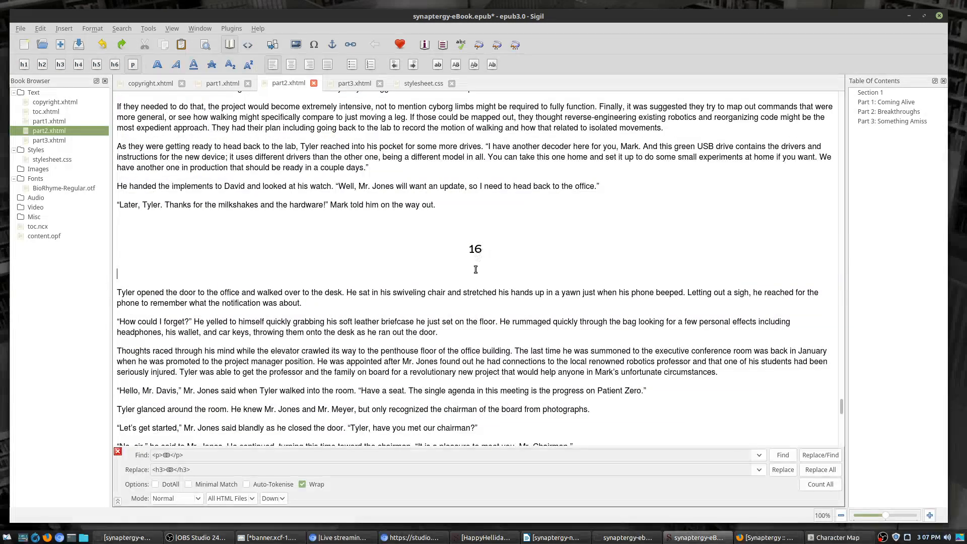
scroll(475, 270, down, 20)
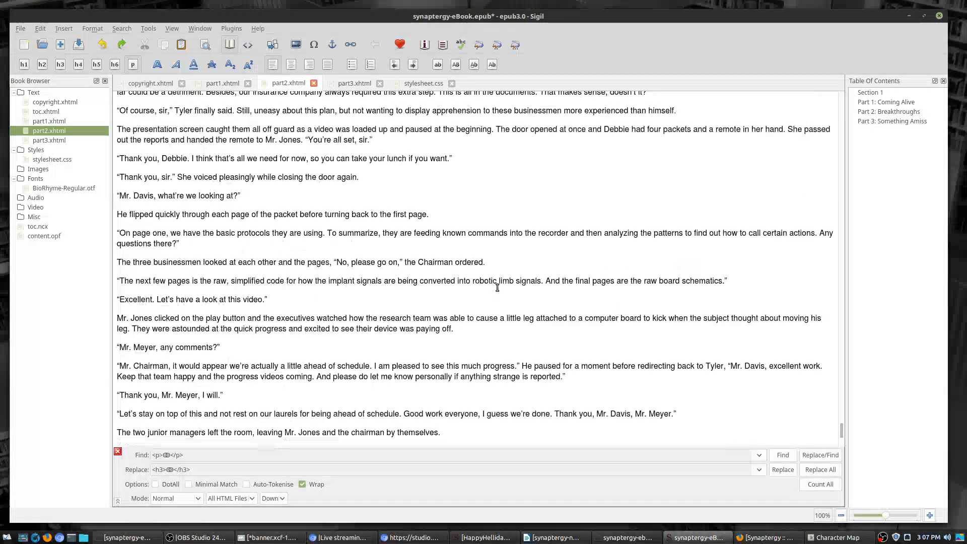
scroll(514, 294, up, 20)
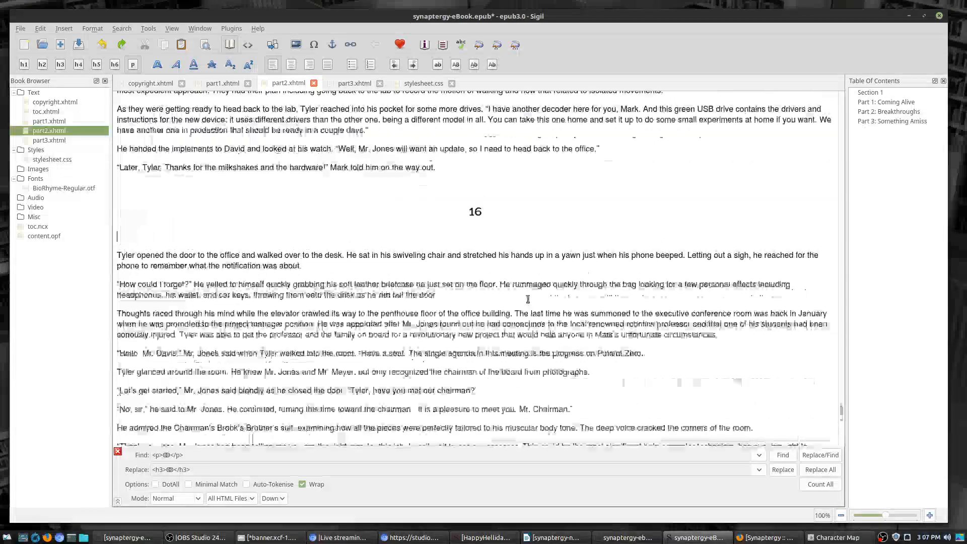
scroll(528, 299, up, 20)
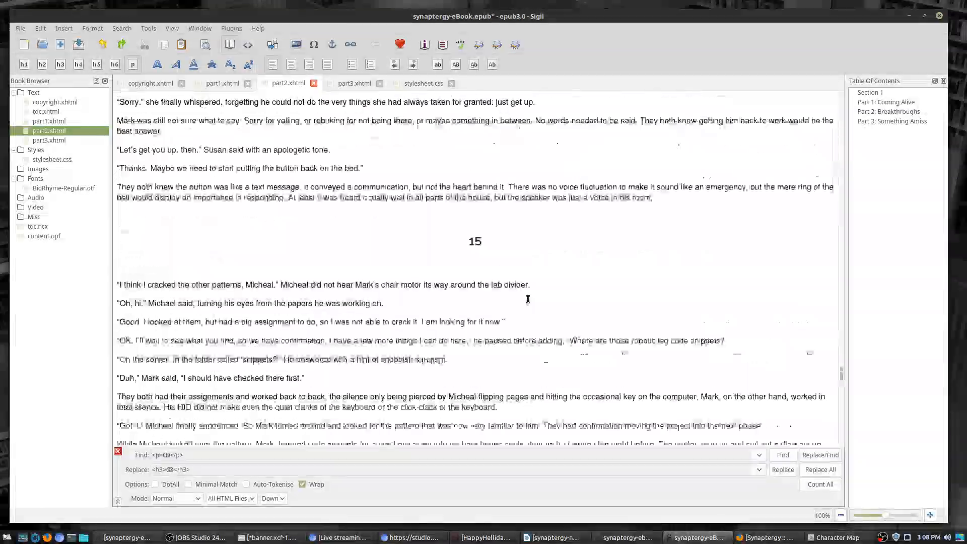
scroll(527, 299, up, 20)
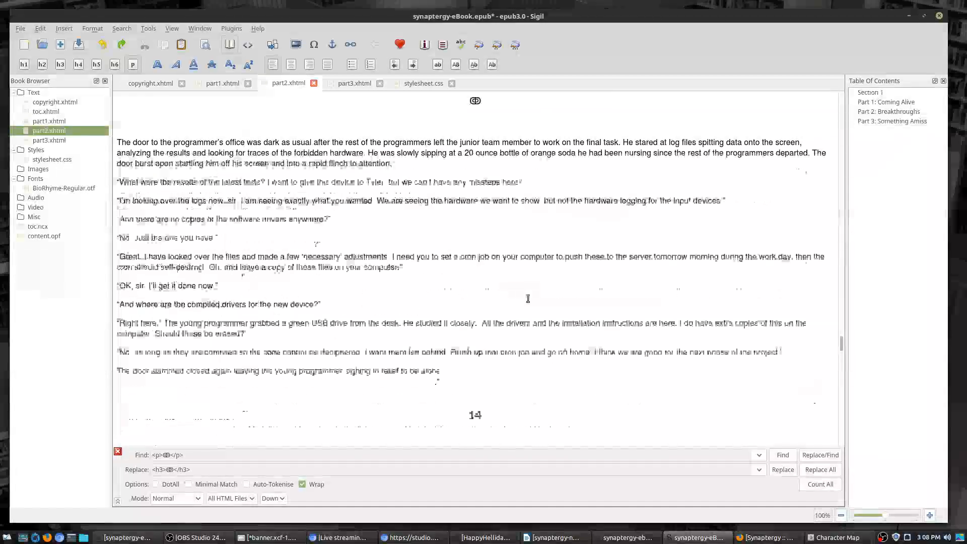
scroll(528, 298, up, 8)
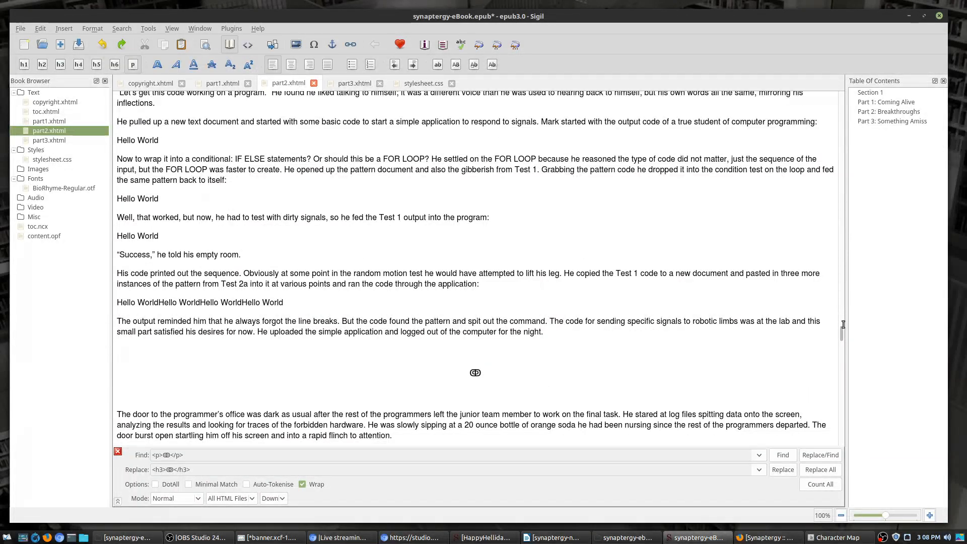
click(247, 45)
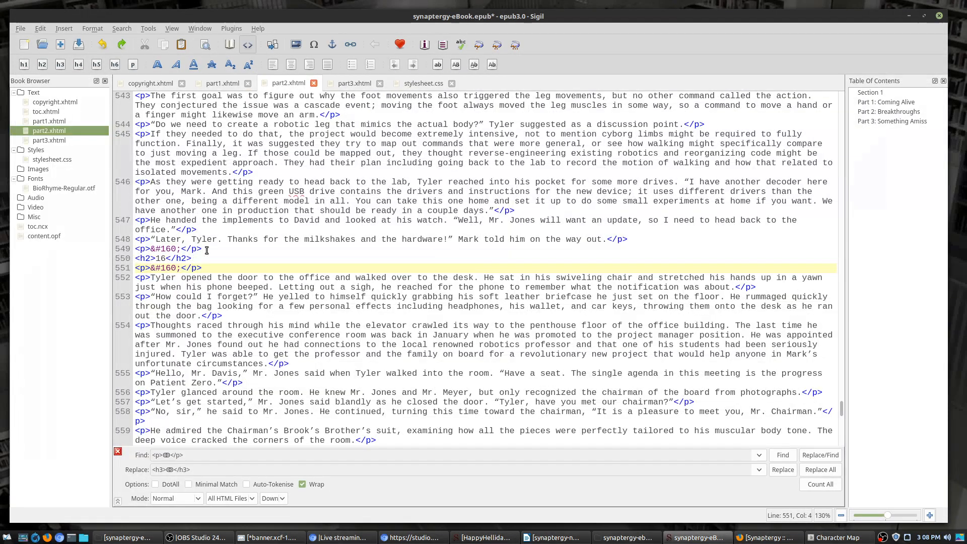
drag(202, 249, 130, 250)
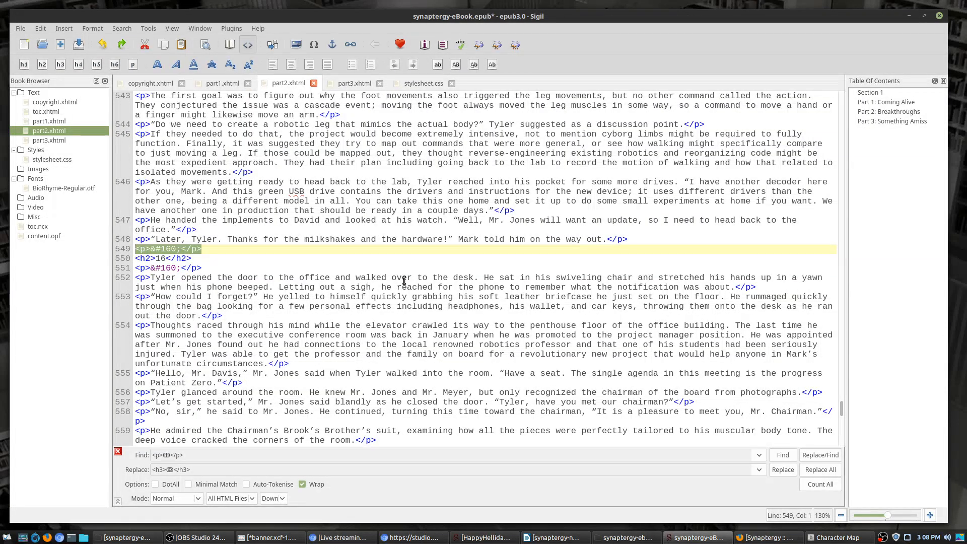
Step: Delete all 113 empty <p>&#160;</p> paragraphs across the HTML files, then view part2 rendered
key(ctrl+f)
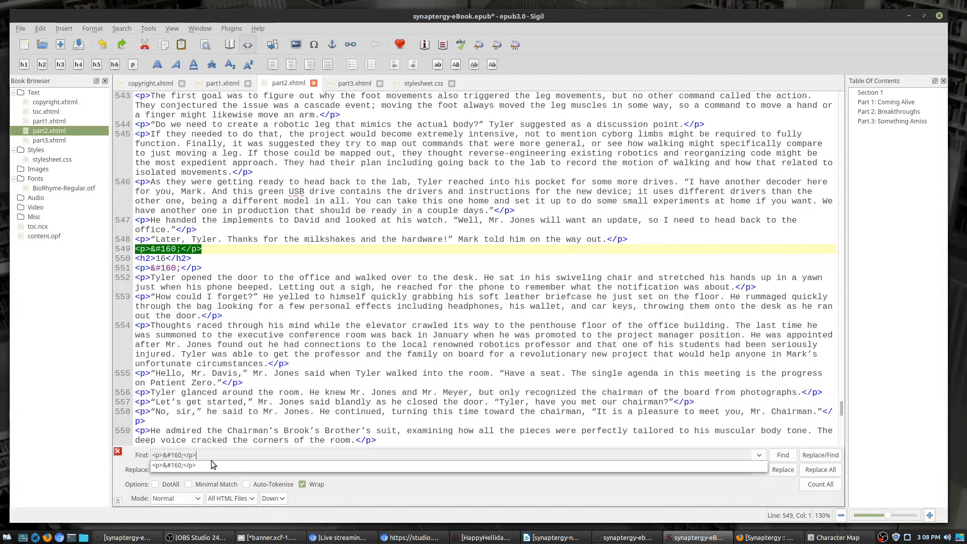
drag(190, 468, 47, 466)
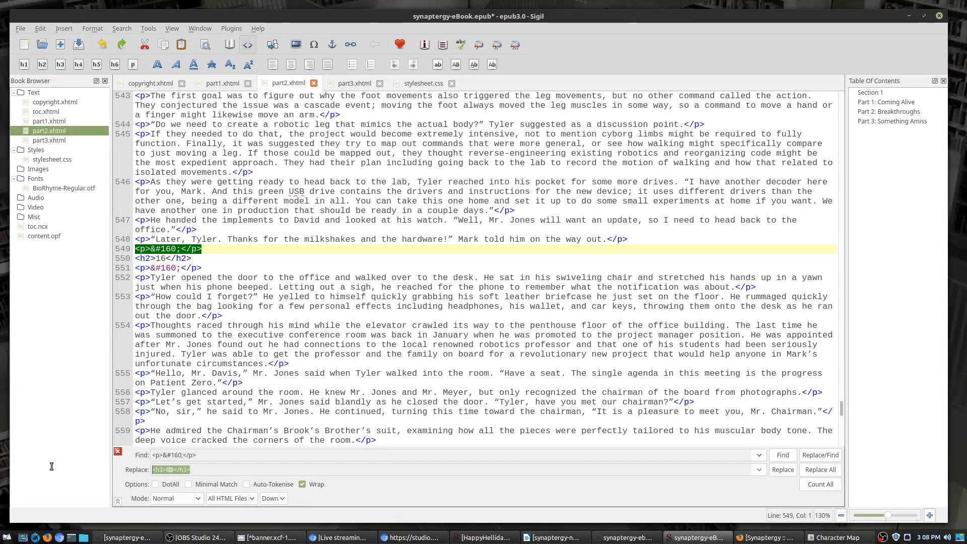
key(BackSpace)
click(827, 473)
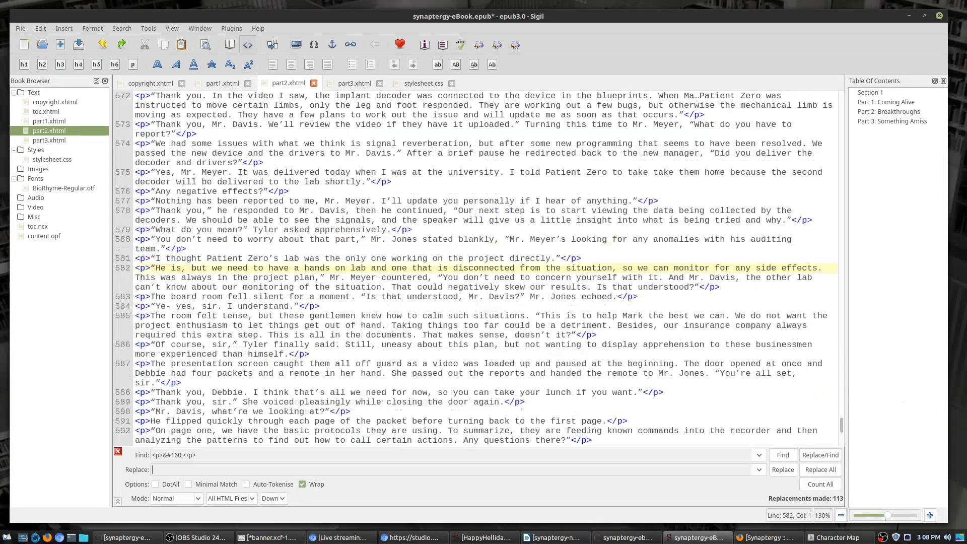
click(229, 44)
scroll(309, 225, up, 10)
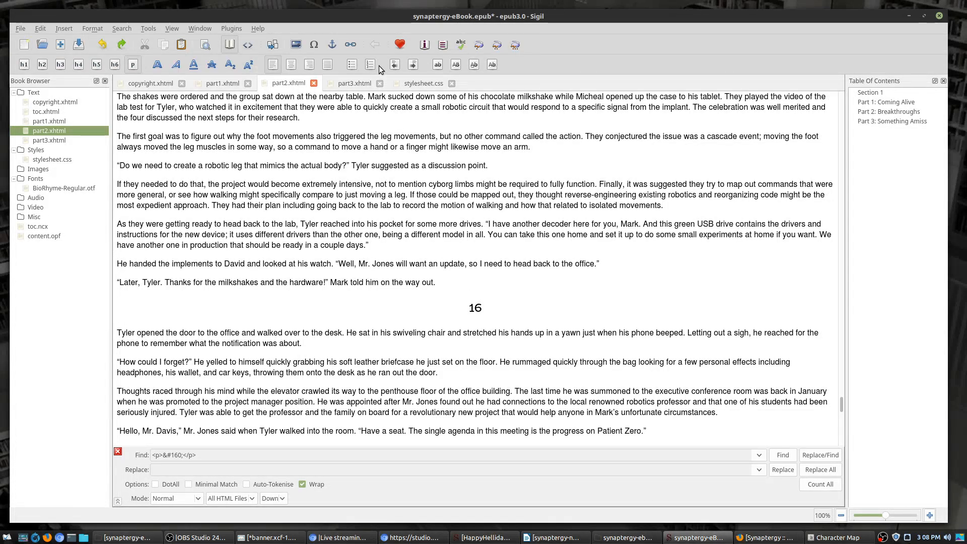
Step: Add an h2, h3 rule with margin: 30px; to the stylesheet and preview Part 3
click(407, 86)
click(171, 217)
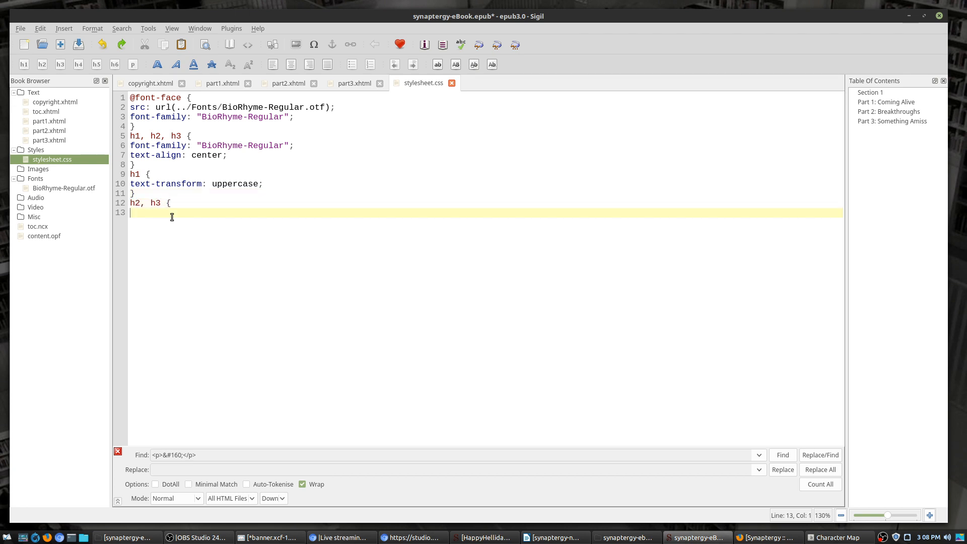
text(gin: 30px;)
key(Return)
text(})
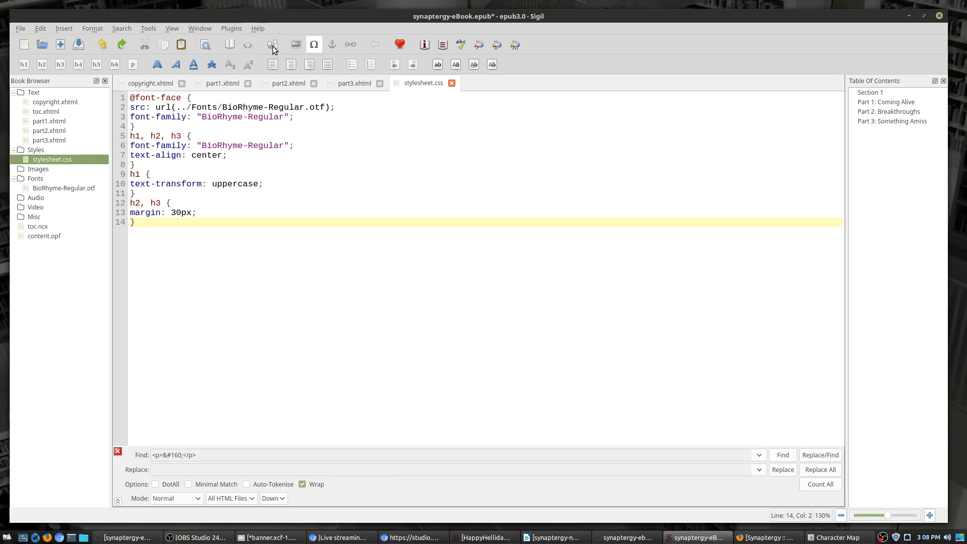
click(355, 83)
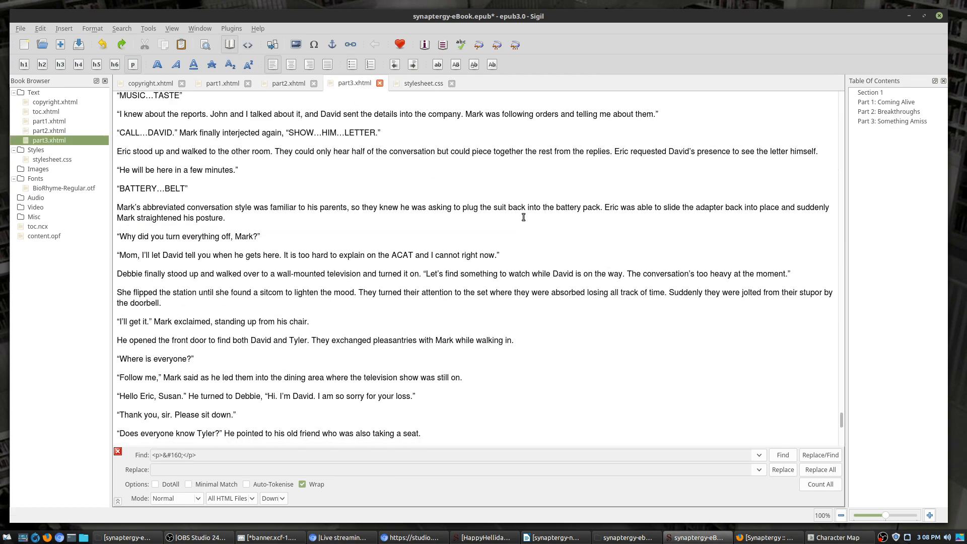
scroll(533, 218, down, 15)
scroll(558, 249, up, 10)
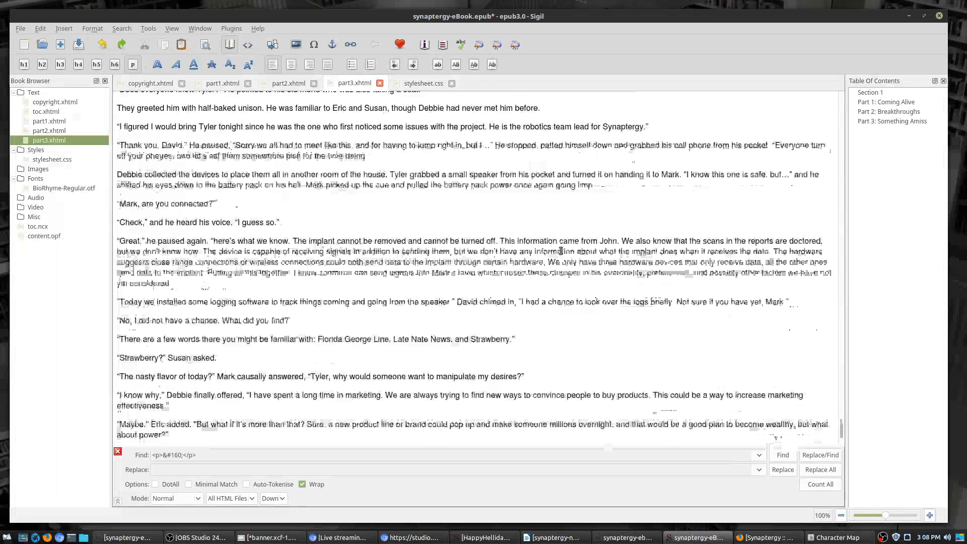
scroll(561, 251, up, 10)
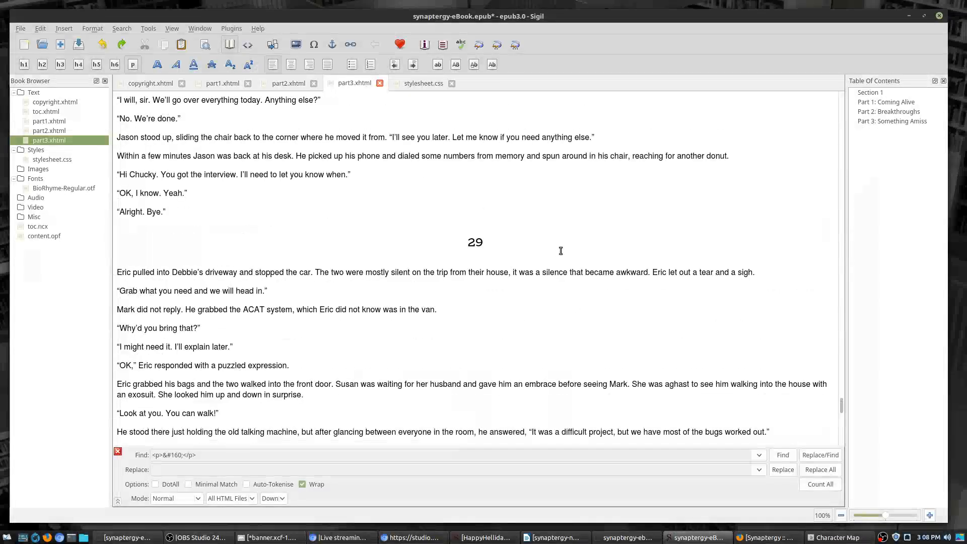
Step: Increase the h2, h3 margin to 50px and recheck the spacing at the top of part3.xhtml
click(422, 82)
click(178, 214)
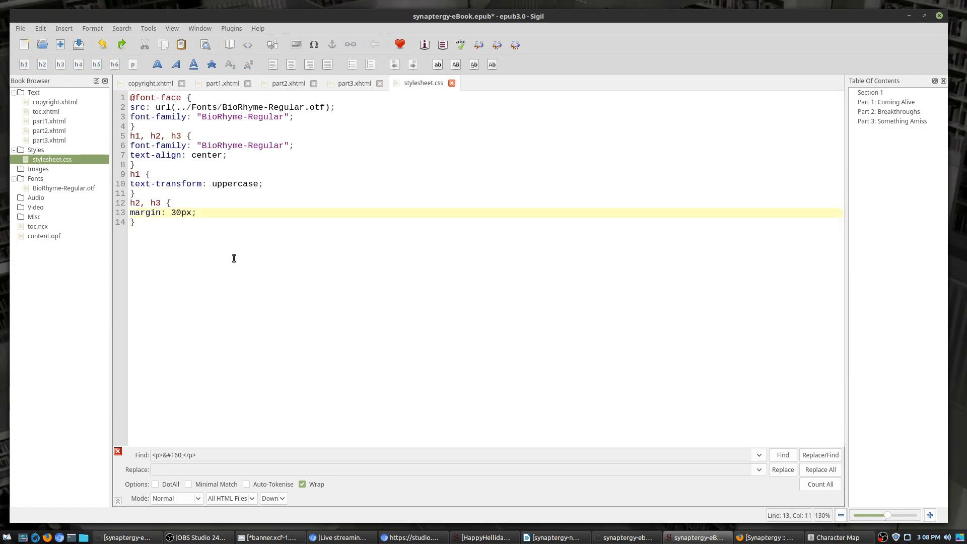
key(BackSpace)
text(5)
click(435, 296)
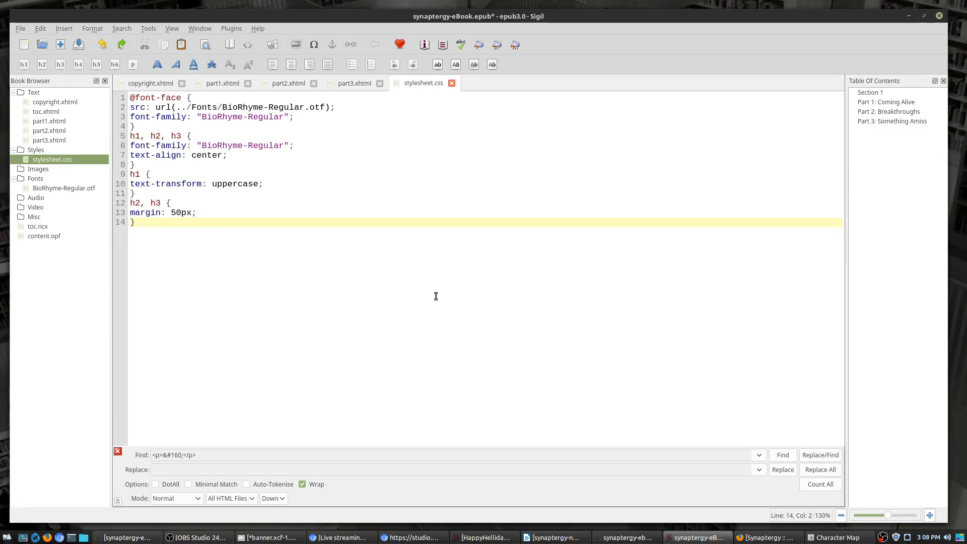
click(355, 84)
scroll(502, 218, up, 15)
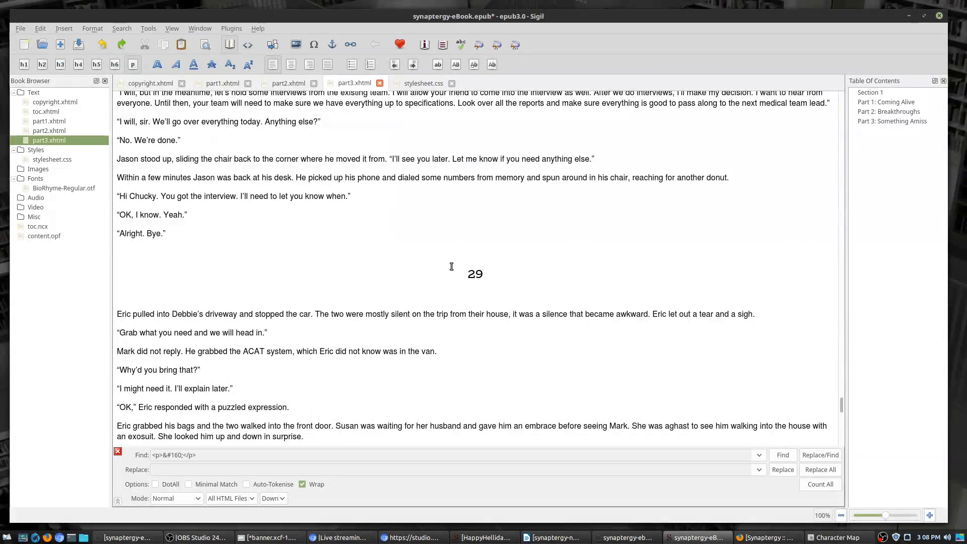
drag(842, 409, 874, 82)
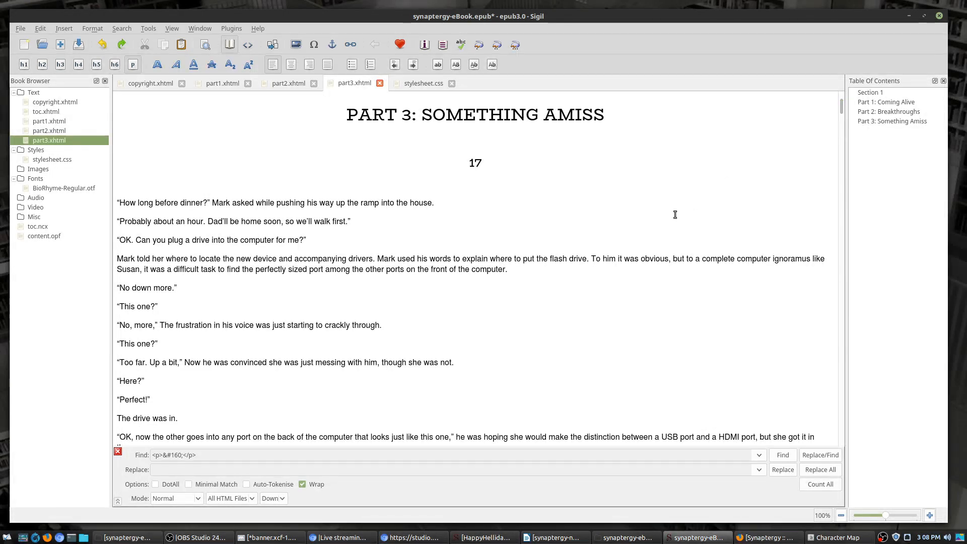
Step: Save the synaptegy-eBook.epub file
key(alt+Tab)
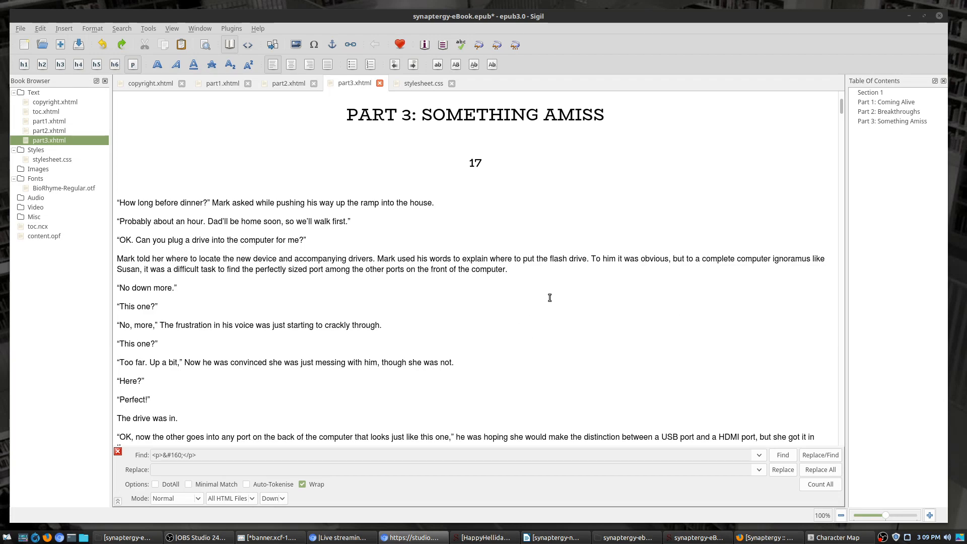
scroll(655, 161, down, 10)
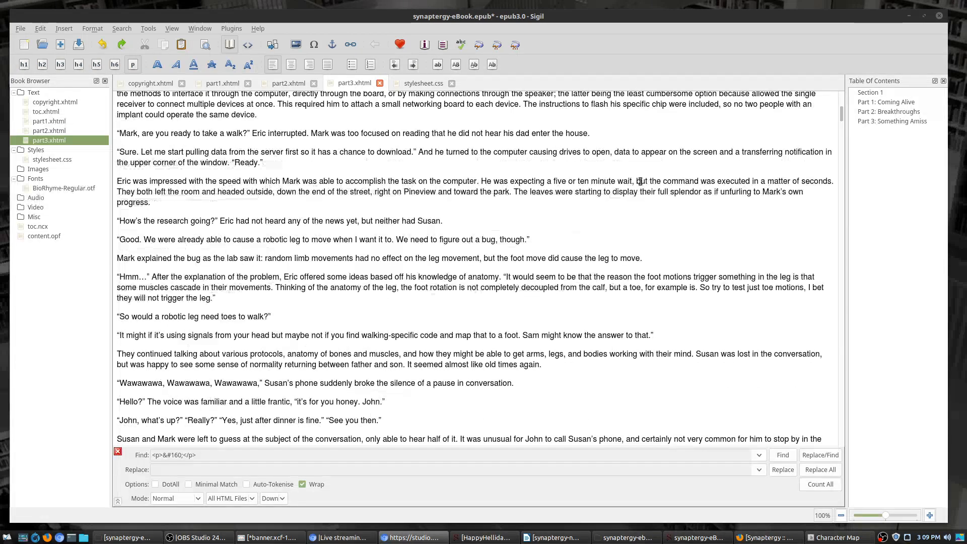
scroll(620, 176, up, 10)
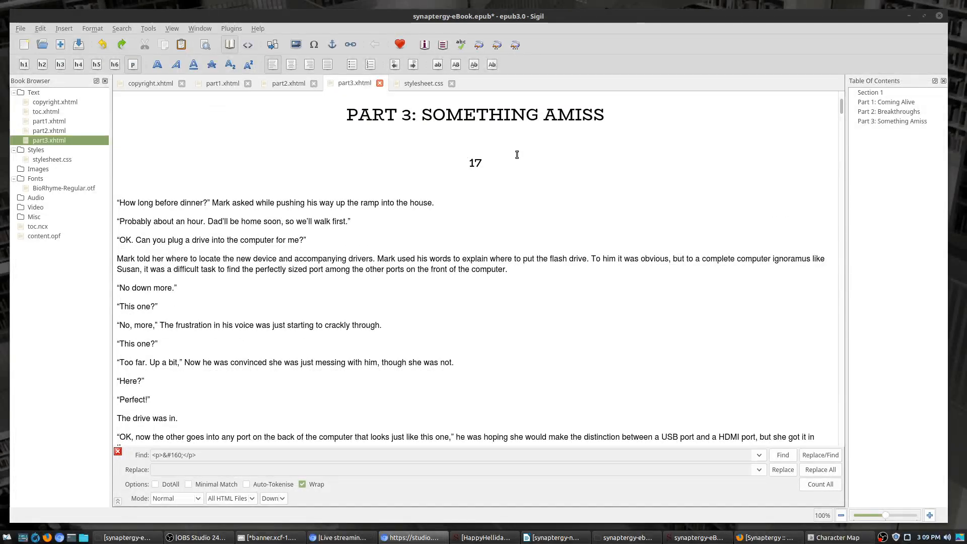
click(78, 45)
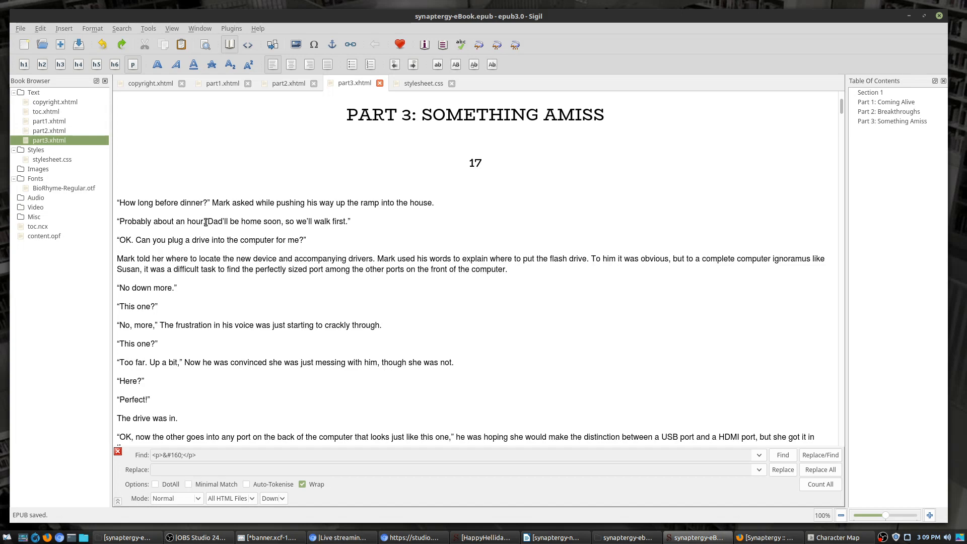
Step: Open copyright.xhtml from the Book Browser
scroll(363, 318, down, 5)
scroll(363, 319, up, 5)
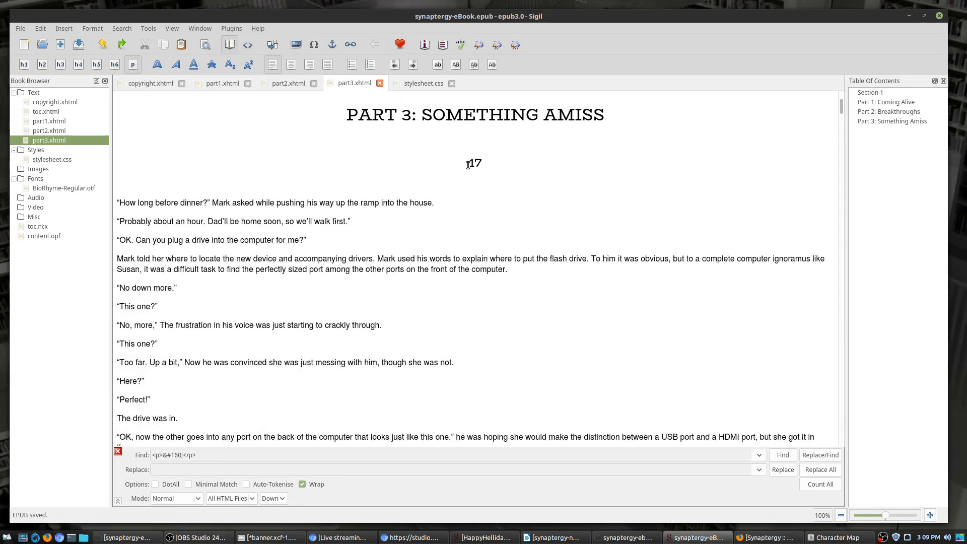
double_click(56, 103)
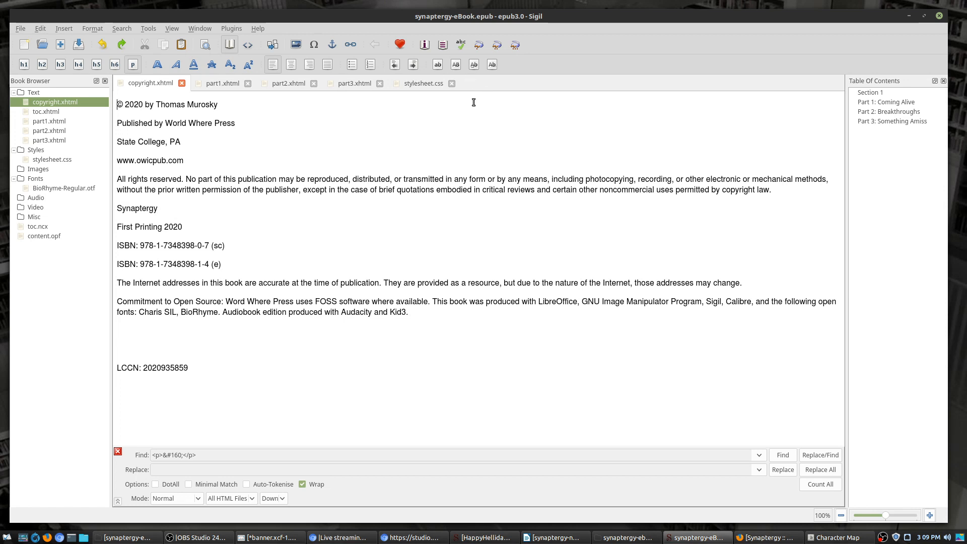
Step: Add e-cover.jpg from synaptergy-ebook-assets as the book cover using Tools > Add Cover
click(172, 30)
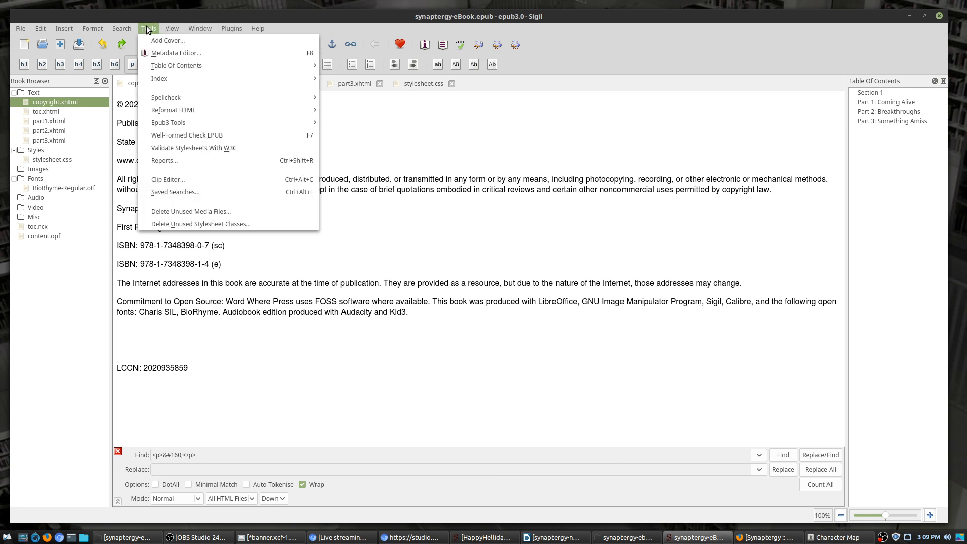
click(164, 41)
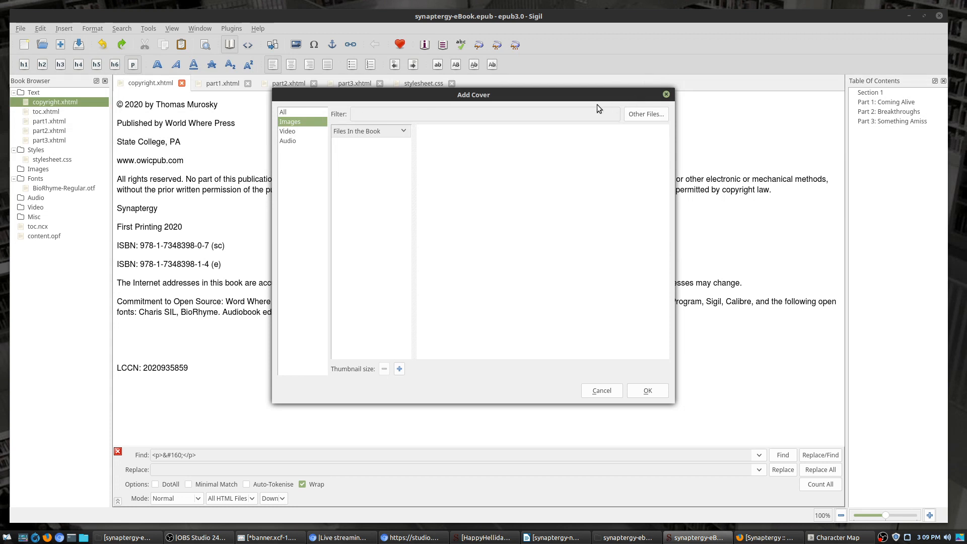
click(283, 112)
click(288, 121)
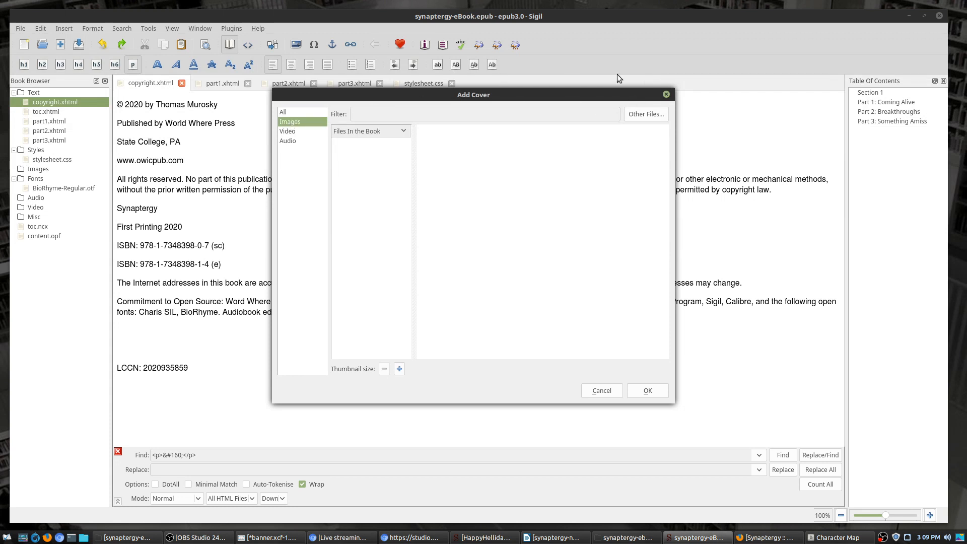
click(650, 114)
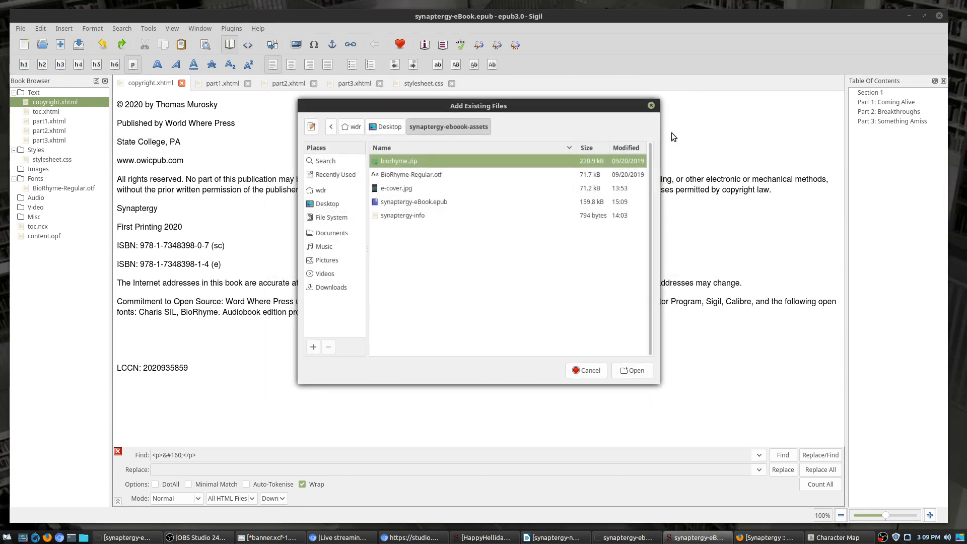
double_click(415, 188)
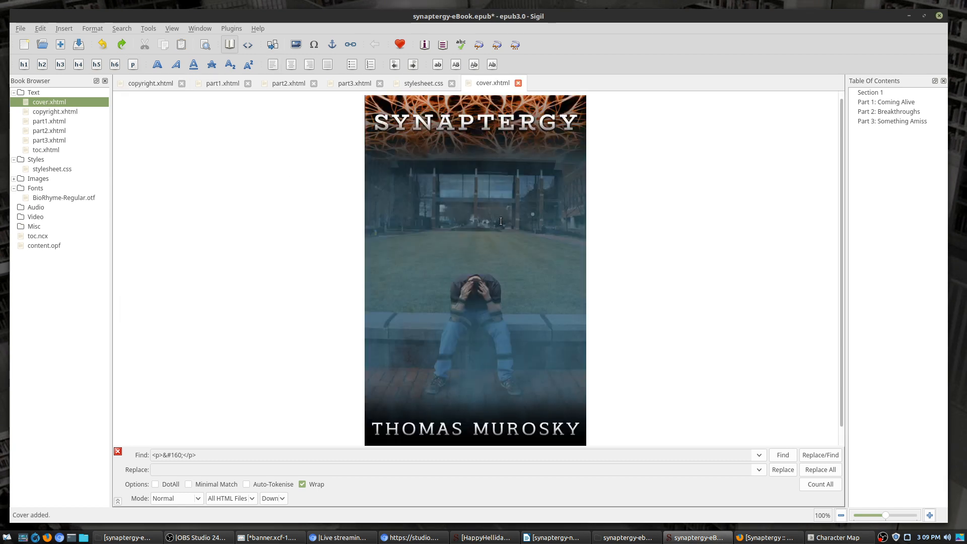
click(172, 31)
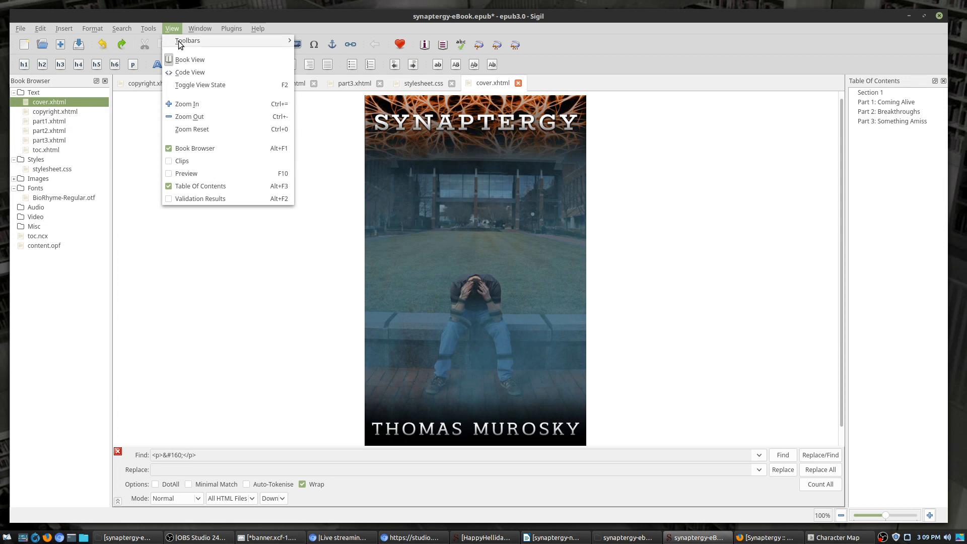
click(149, 28)
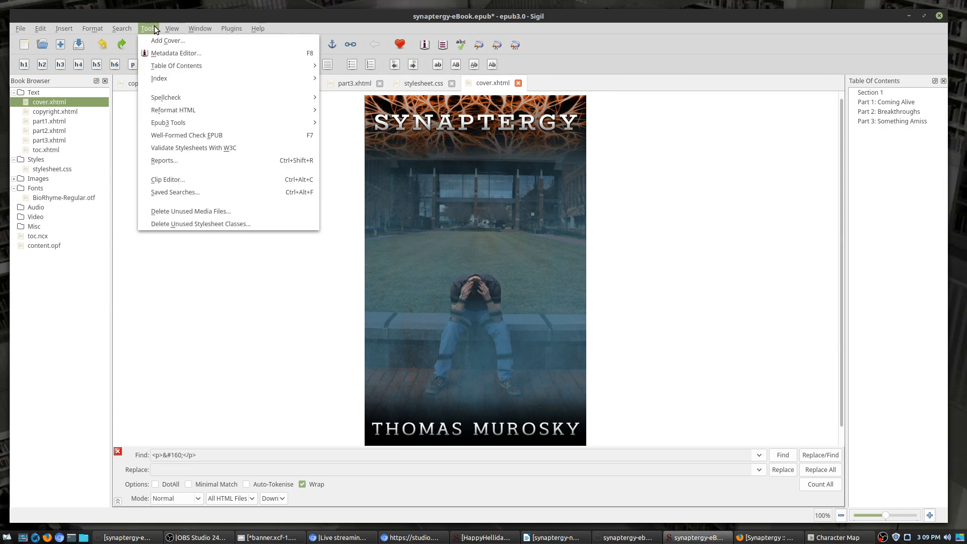
Step: Open the Metadata Editor and start adding a new metadata entry
mouse_move(181, 64)
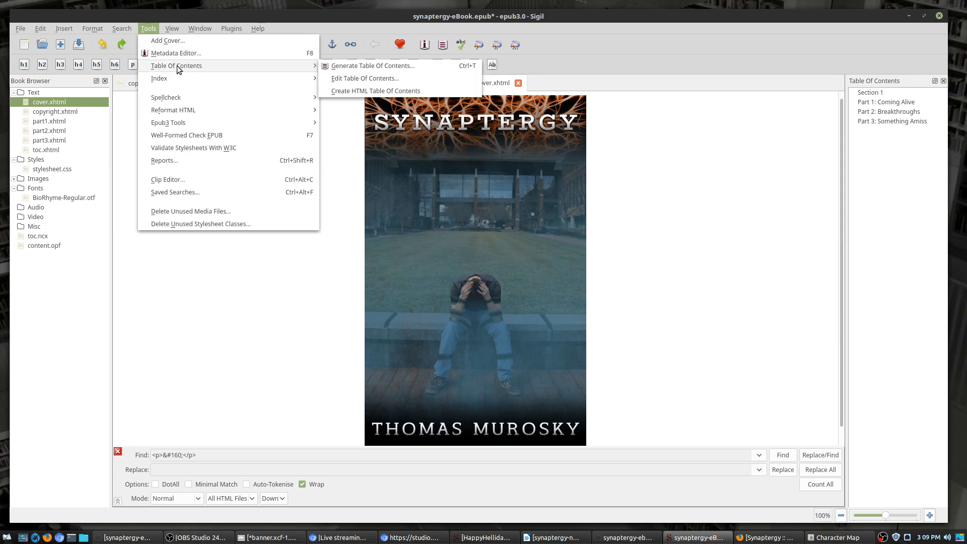
click(190, 53)
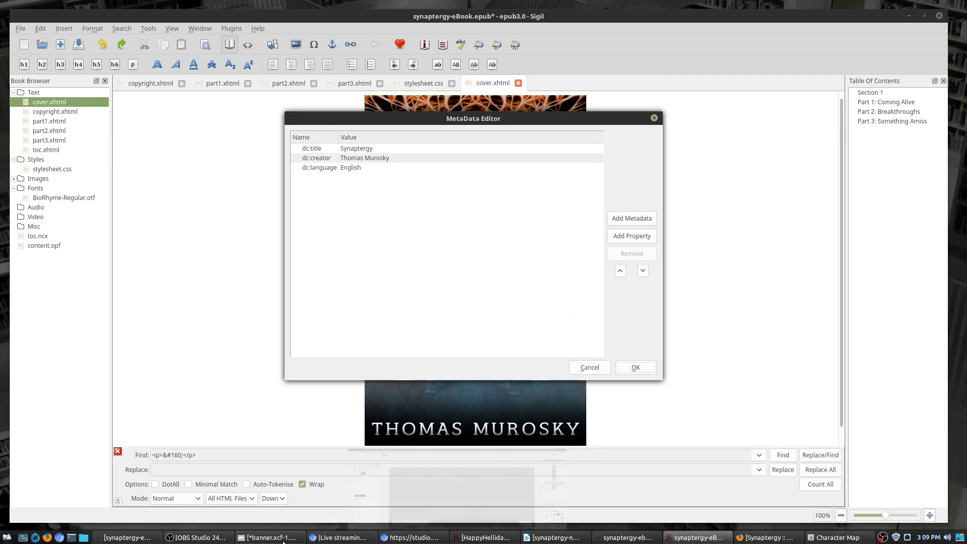
click(140, 537)
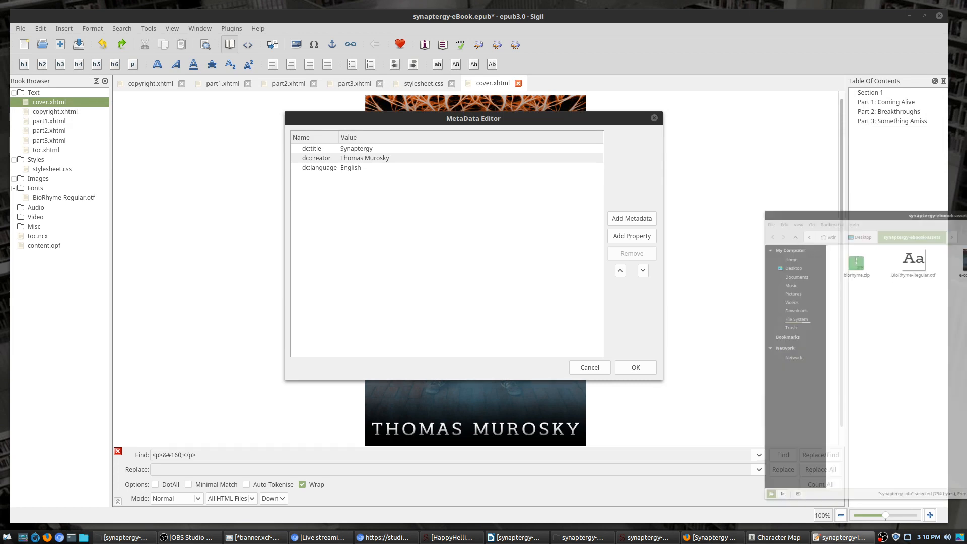
drag(966, 201, 966, 141)
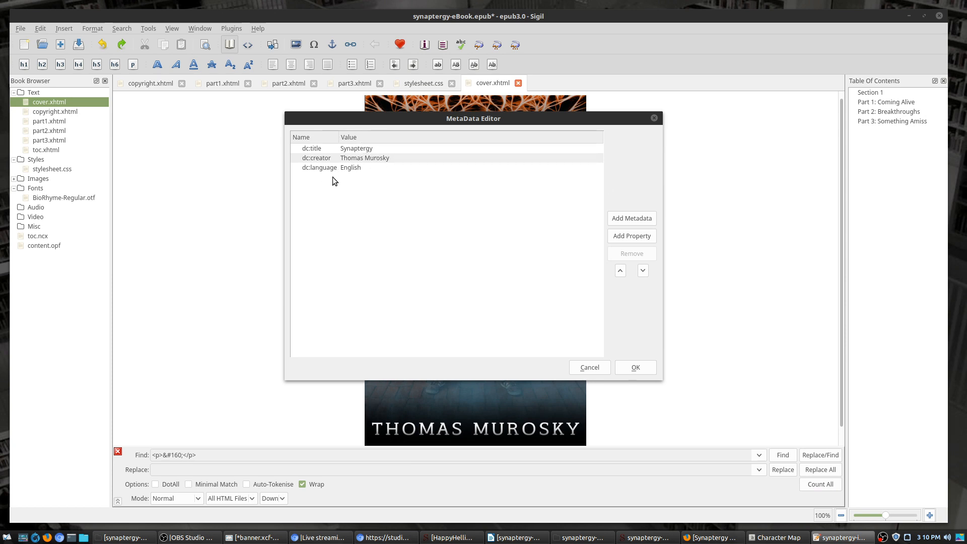
click(632, 219)
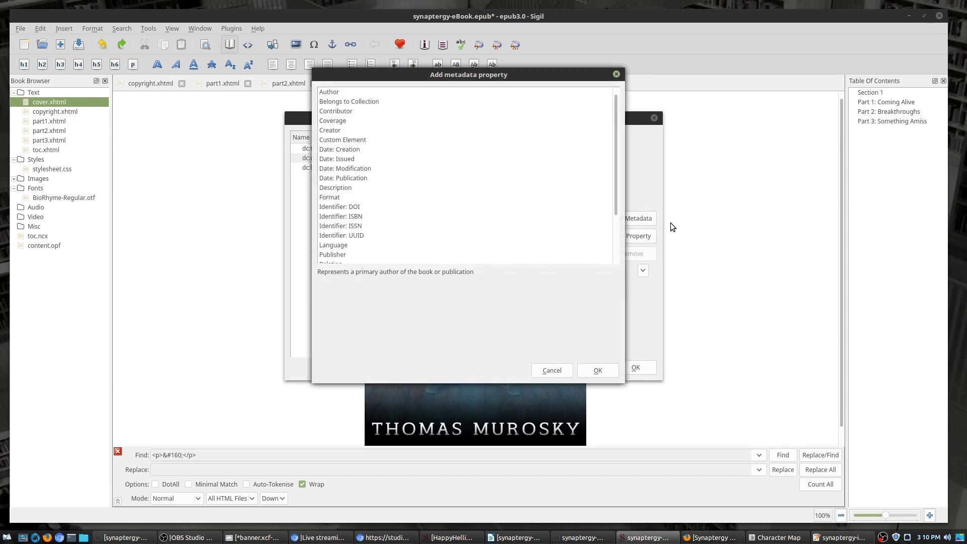
key(alt+Tab)
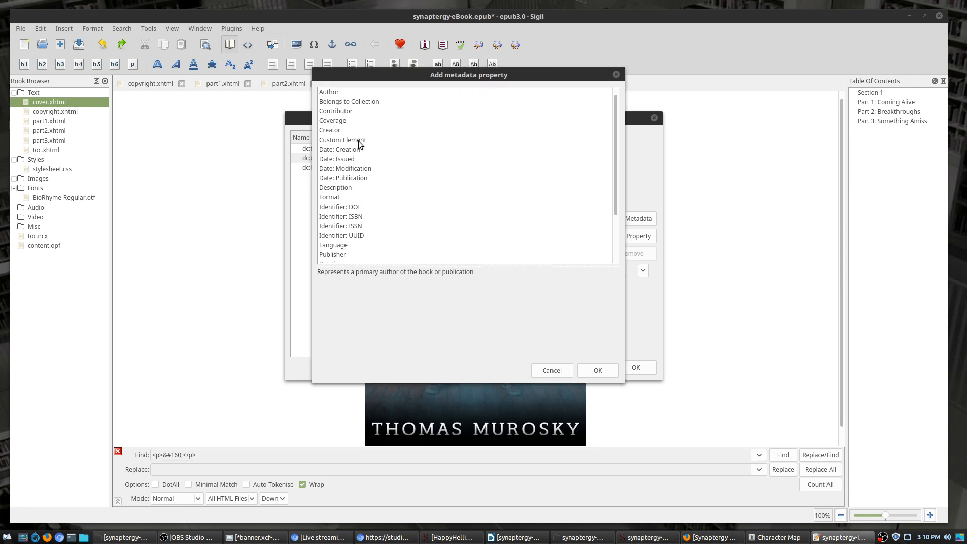
double_click(356, 217)
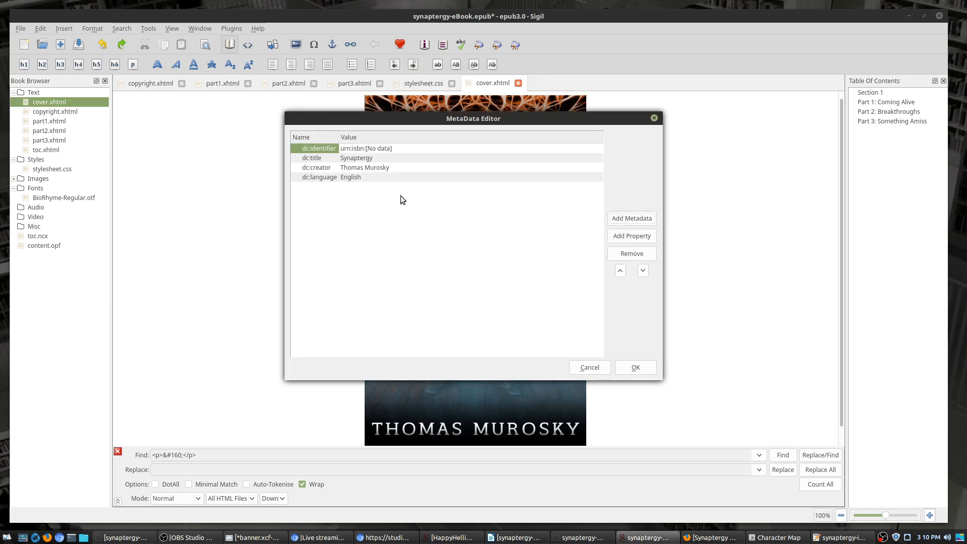
double_click(376, 148)
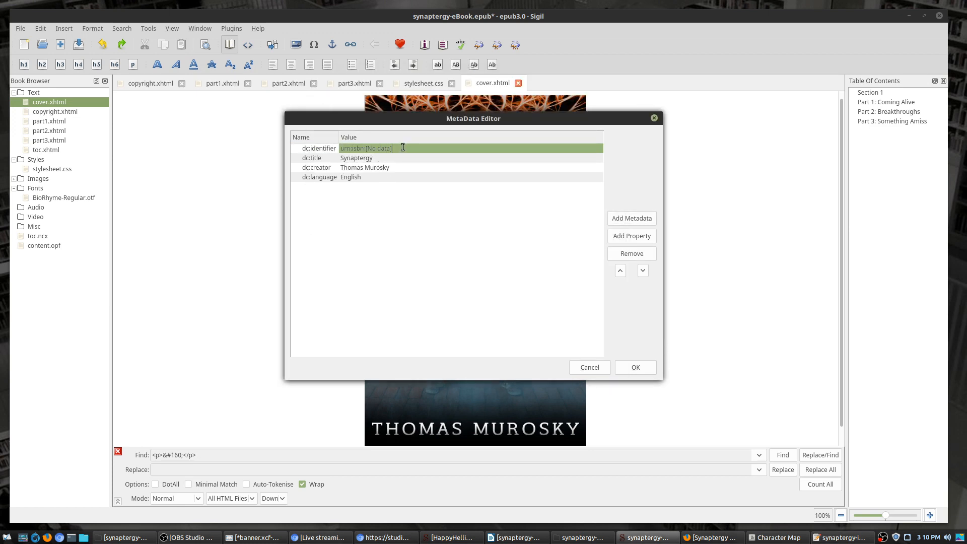
key(shift+Left)
key(shift+Left)
key(shift+Left)
key(shift+Left)
key(shift+Left)
key(shift+Left)
key(shift+Left)
key(shift+Left)
key(shift+Left)
key(ctrl+v)
click(443, 217)
click(406, 178)
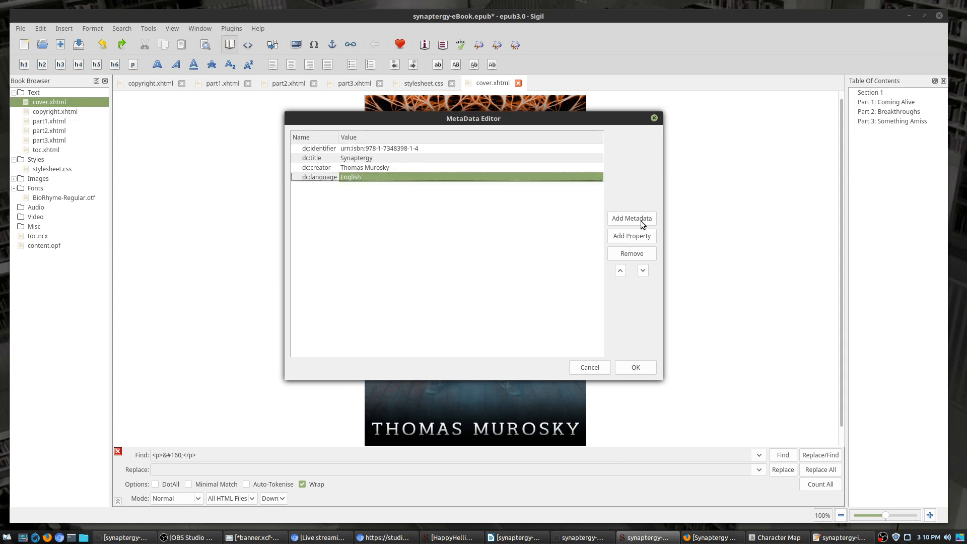
key(alt+Tab)
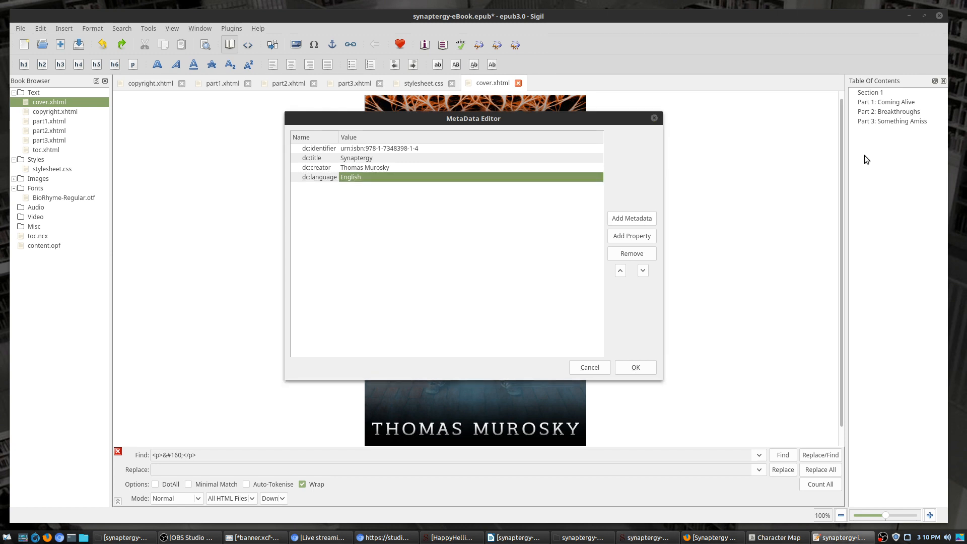
click(650, 218)
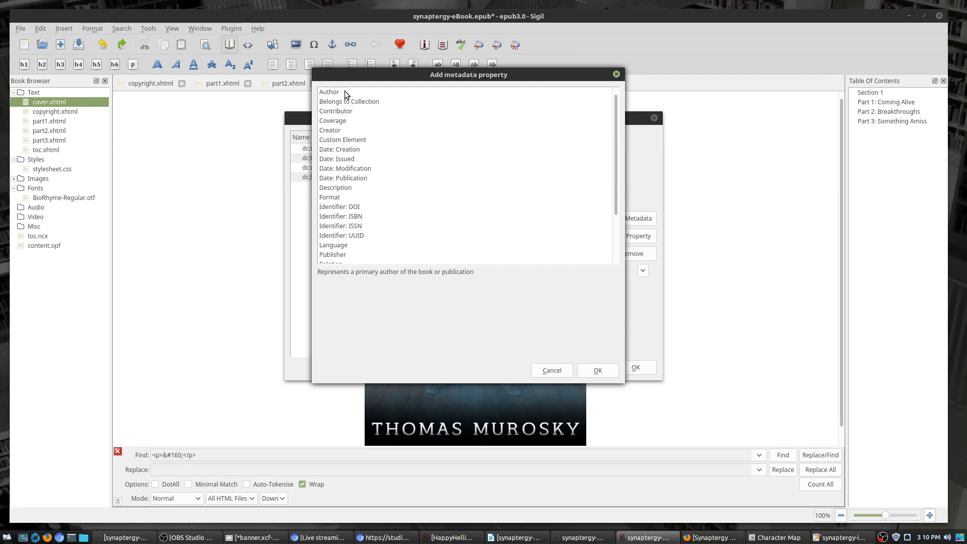
Step: Add a Description entry containing the pasted plot blurb
double_click(347, 187)
double_click(371, 186)
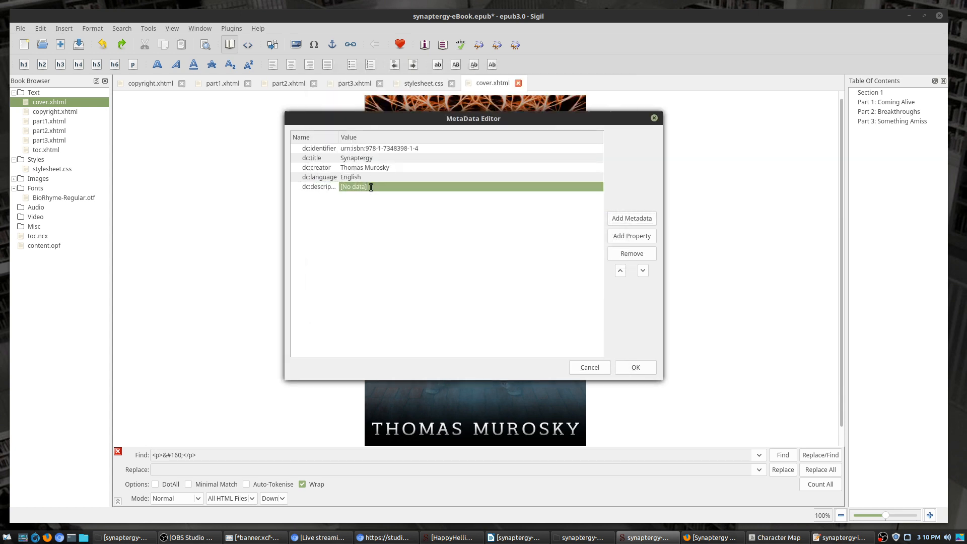
key(ctrl+v)
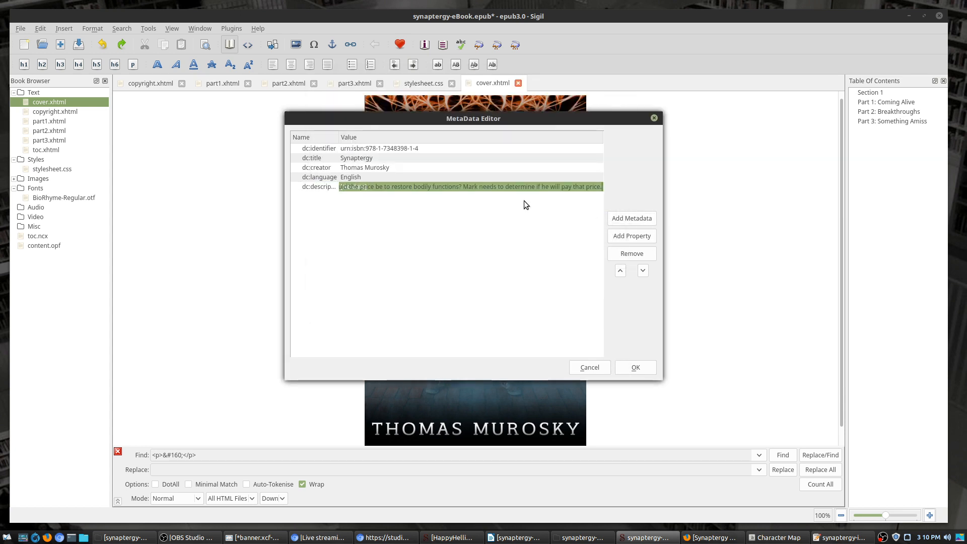
Step: Add a publication date entry and set its value to 2020-05-12
click(646, 219)
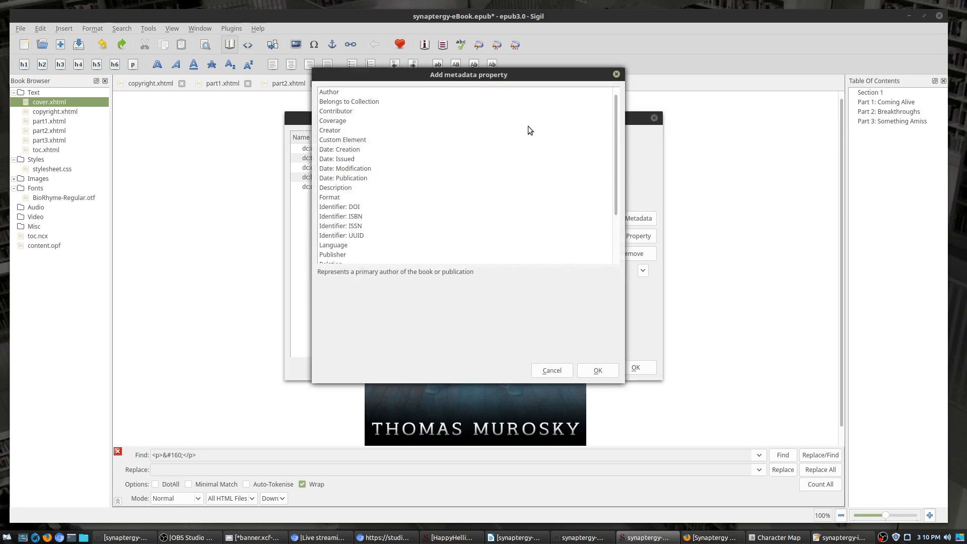
double_click(353, 179)
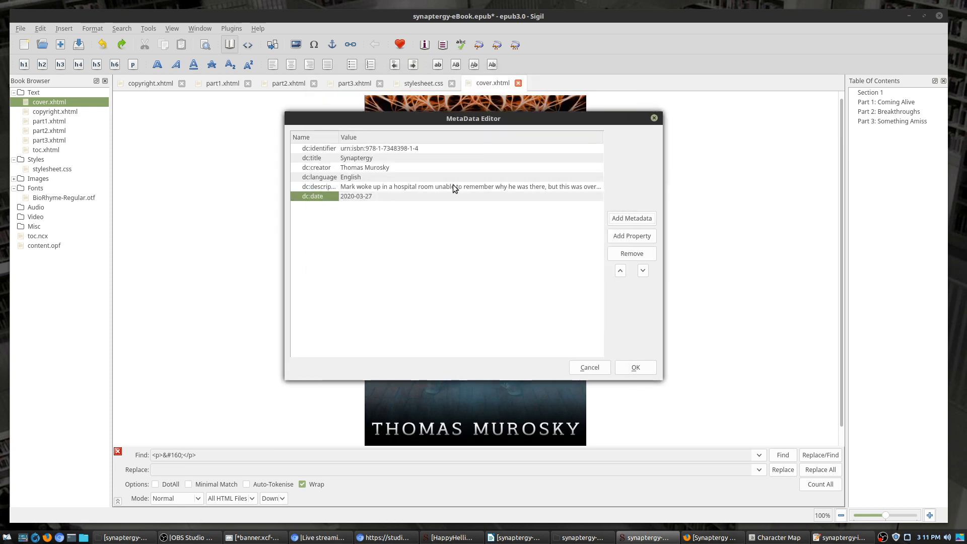
click(404, 194)
click(409, 190)
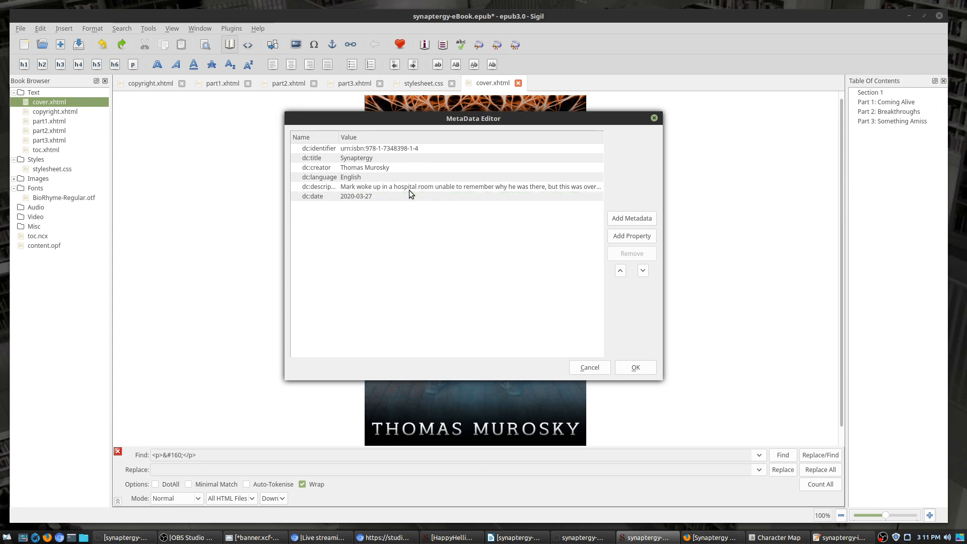
key(Down)
double_click(362, 196)
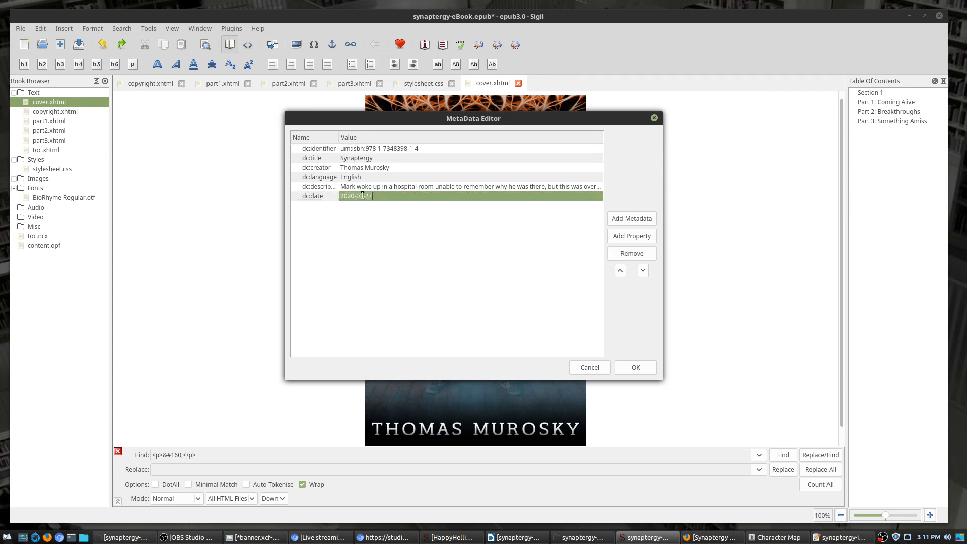
key(Delete)
key(Up)
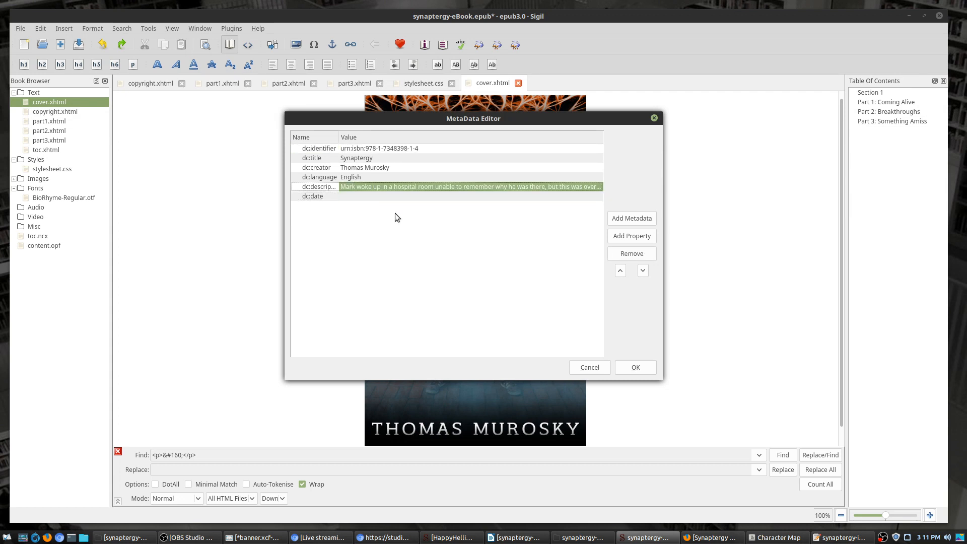
key(Down)
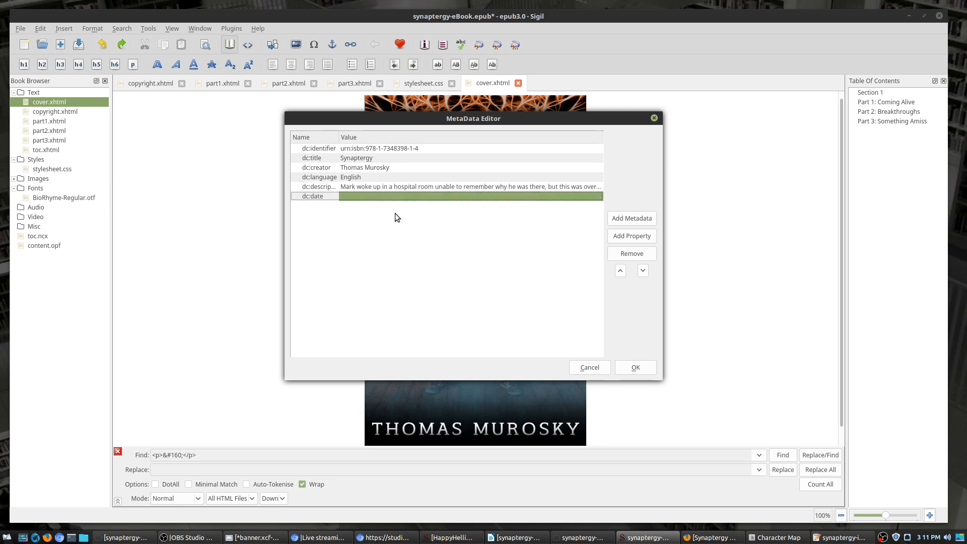
double_click(402, 197)
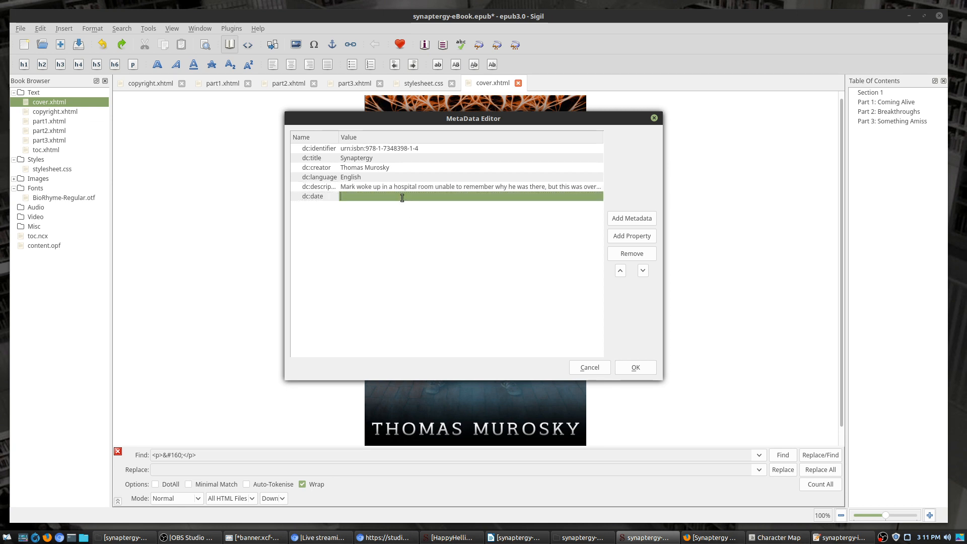
text(2020-)
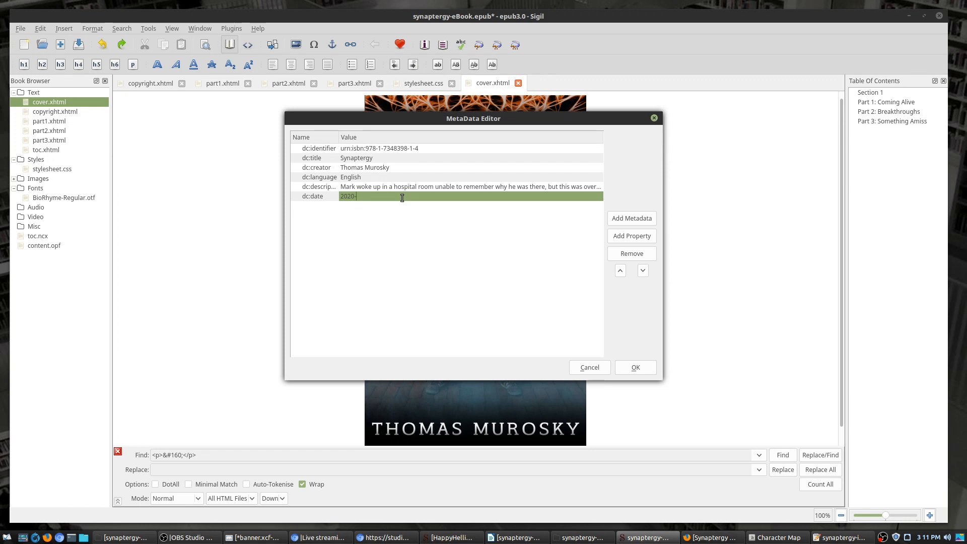
text(05)
key(BackSpace)
text(05-12)
Step: Commit the publication date and add a Subject entry with the value Science Fiction
key(Return)
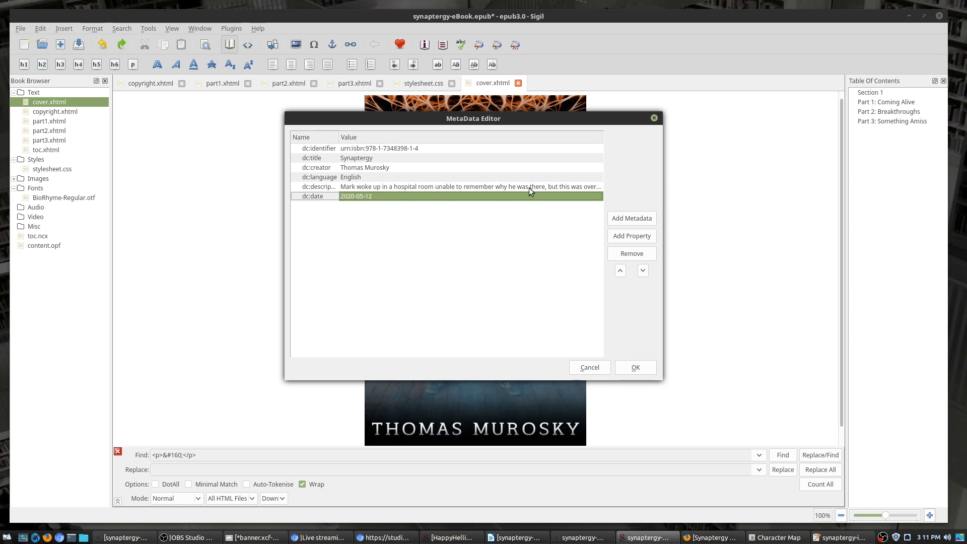
click(625, 218)
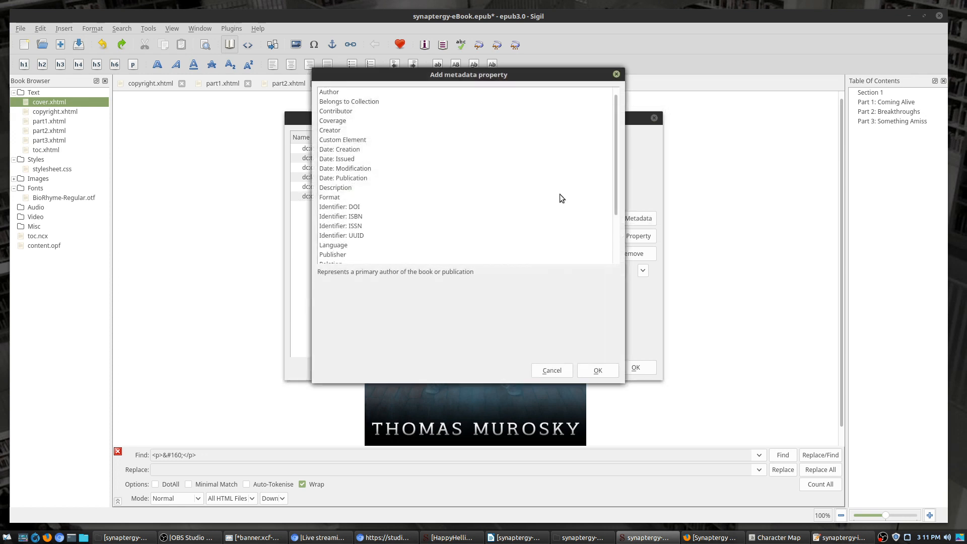
scroll(370, 209, down, 2)
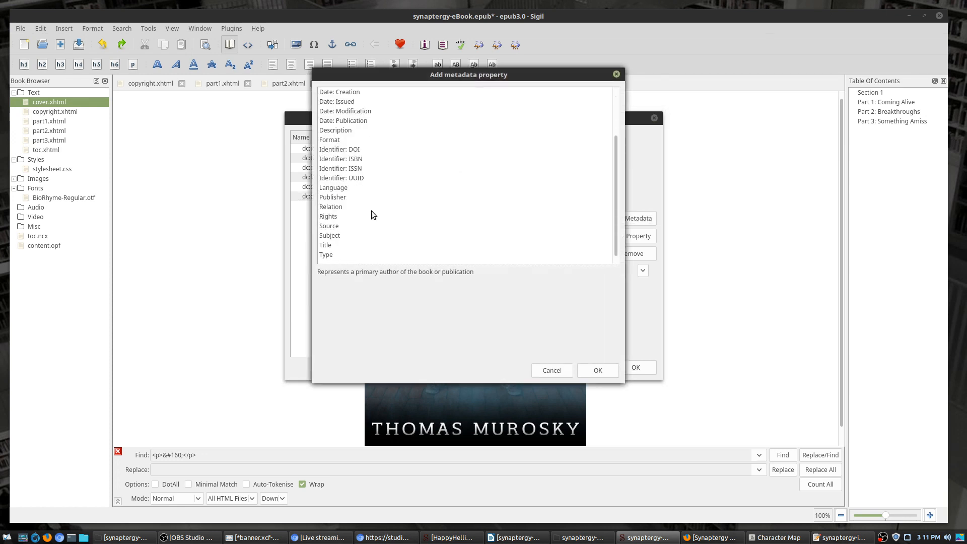
double_click(337, 235)
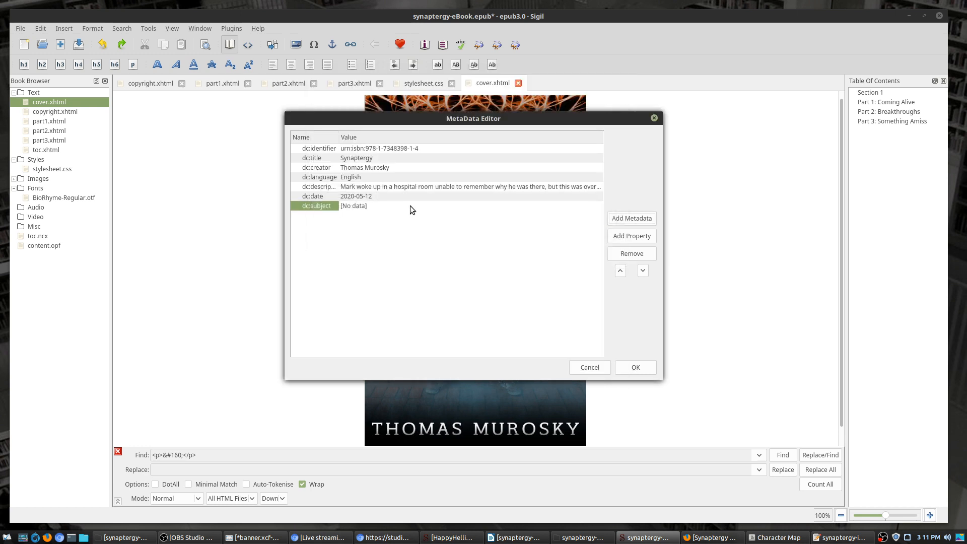
double_click(376, 207)
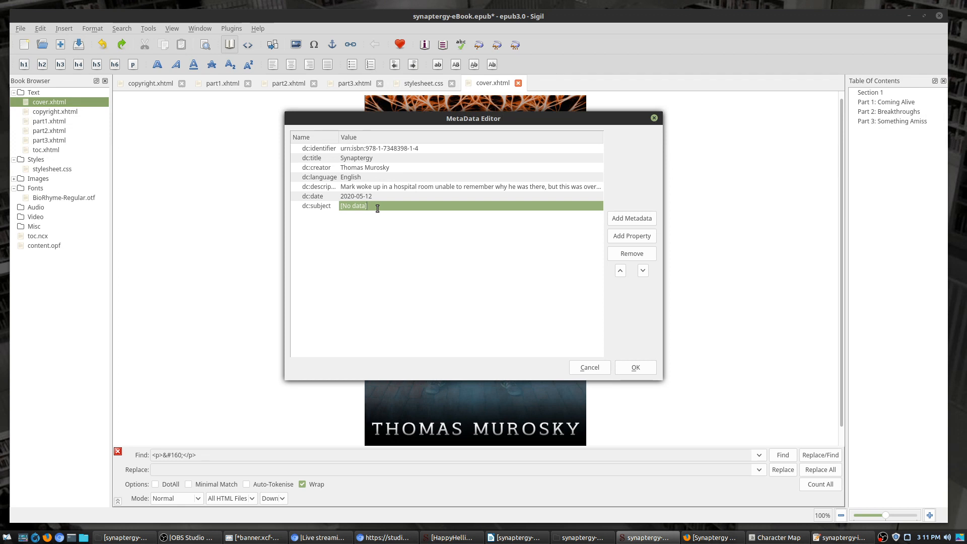
text(Science Fiction)
key(Return)
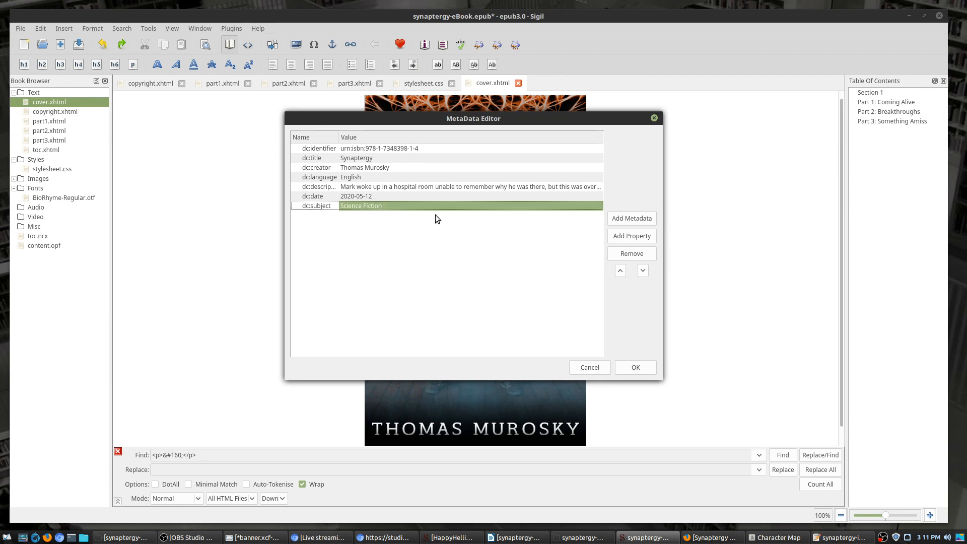
Step: Add a second Subject entry with the value Genetic Engineering
click(630, 216)
scroll(370, 226, down, 3)
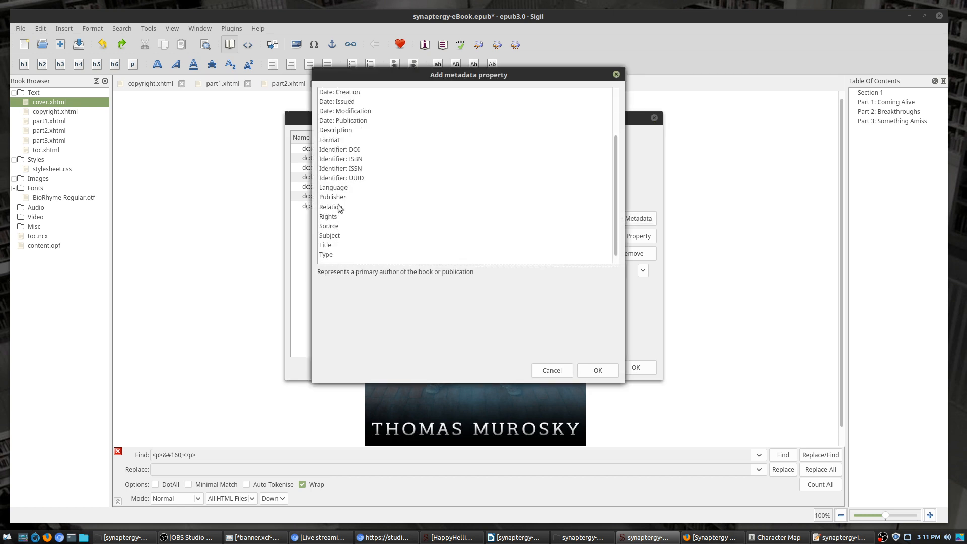
scroll(339, 151, up, 2)
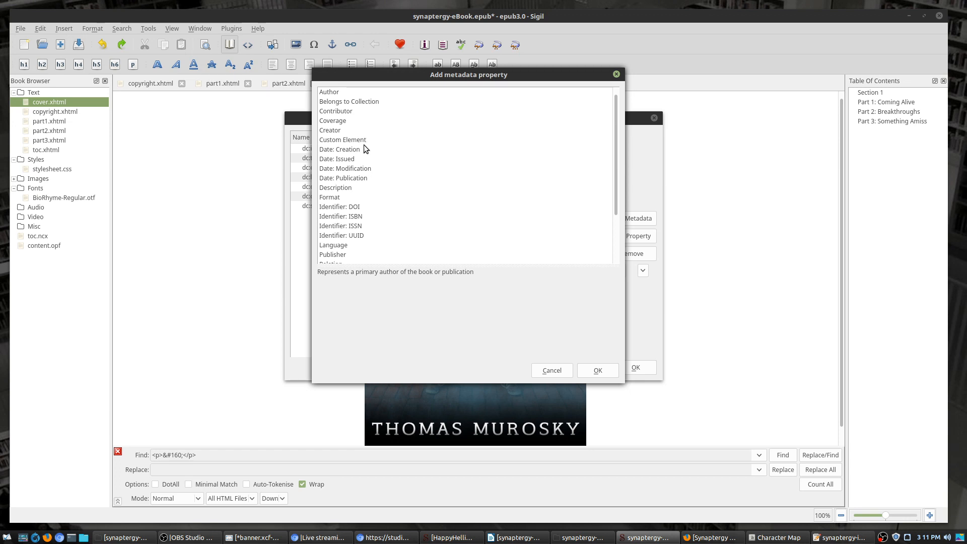
scroll(364, 156, down, 2)
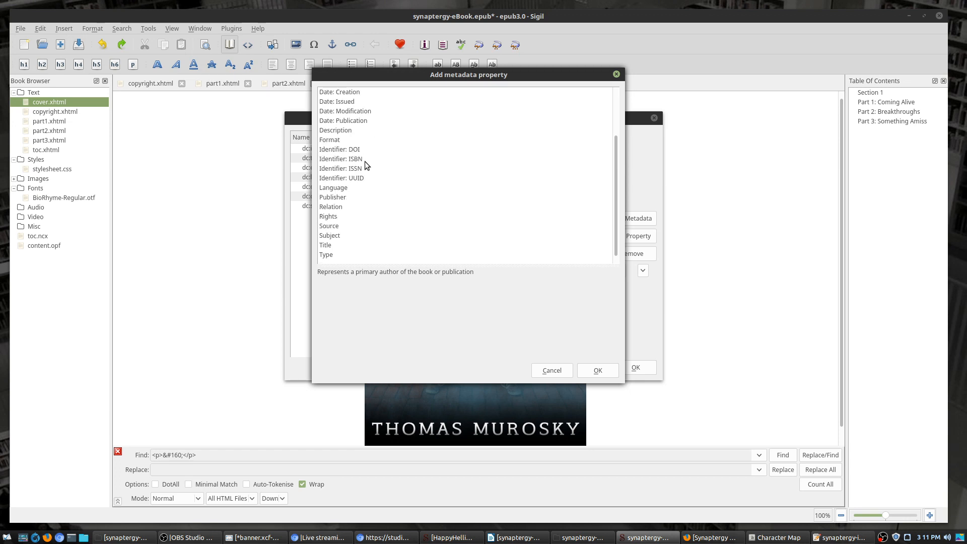
double_click(330, 237)
double_click(368, 218)
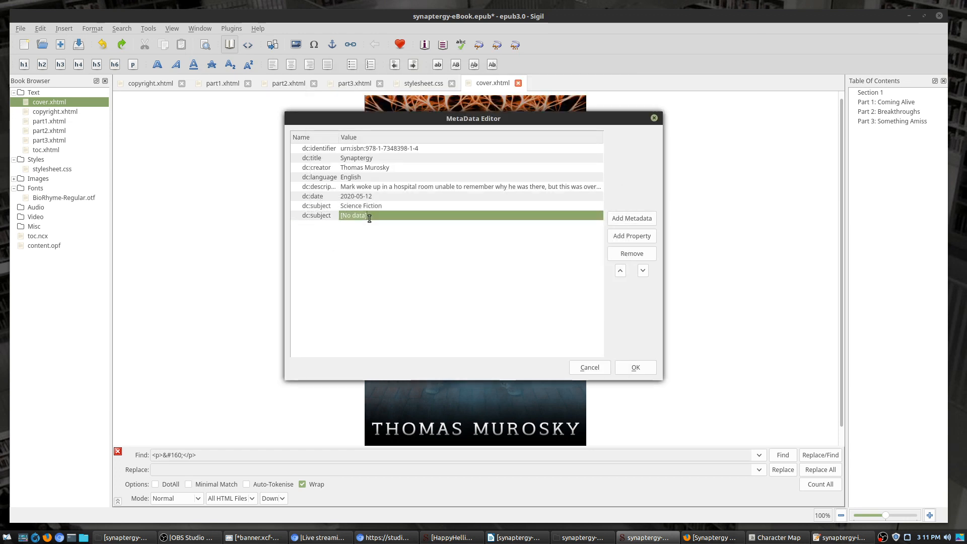
text(Genetic)
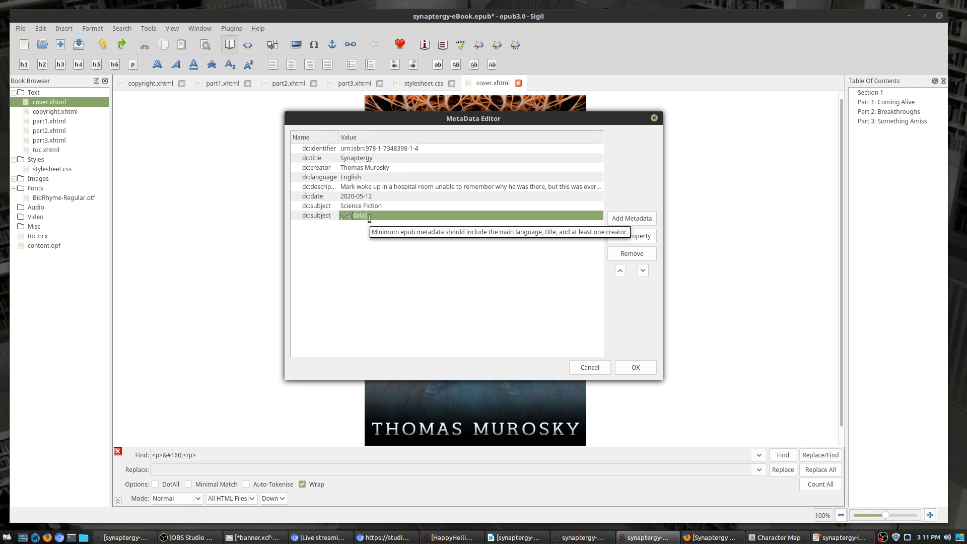
text( Engine)
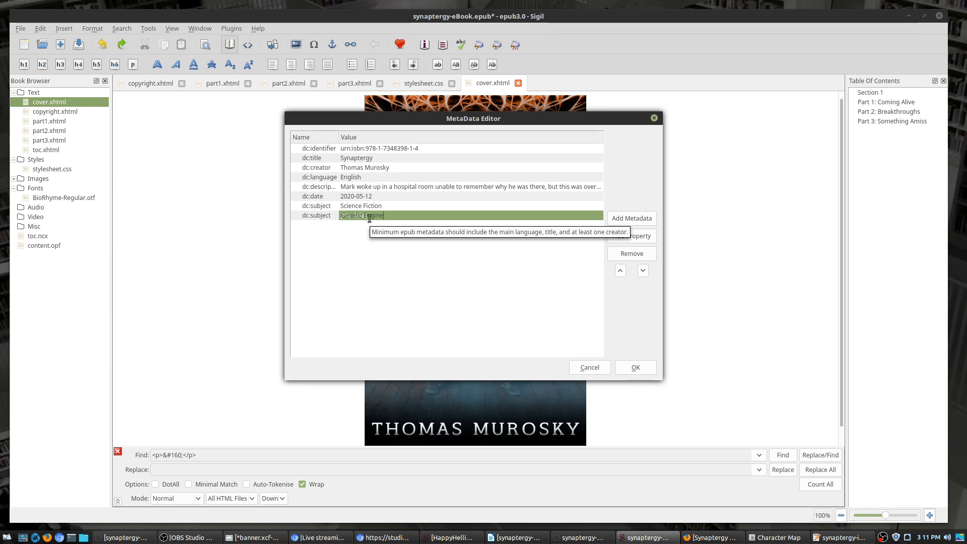
text(ering)
key(Return)
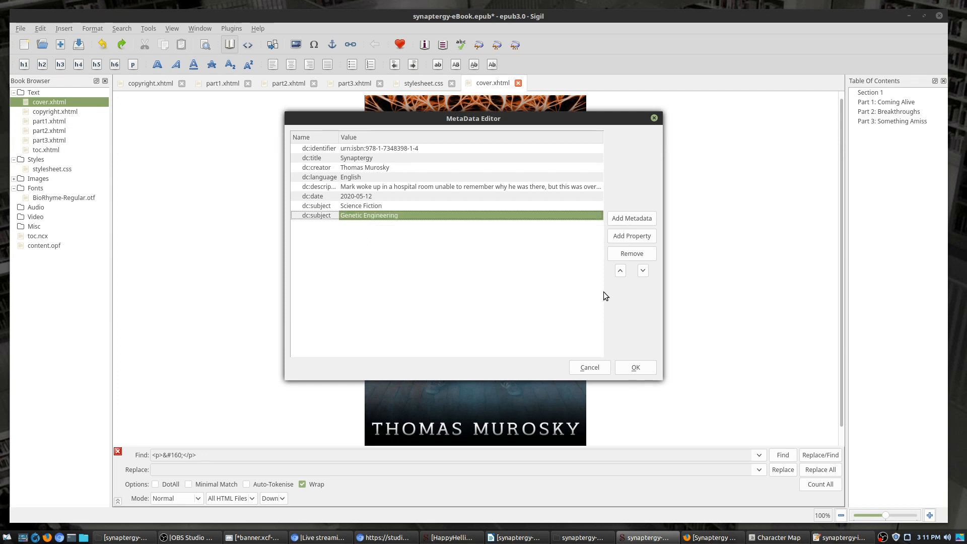
Step: Add a third Subject entry with the value General Science Fiction
click(645, 218)
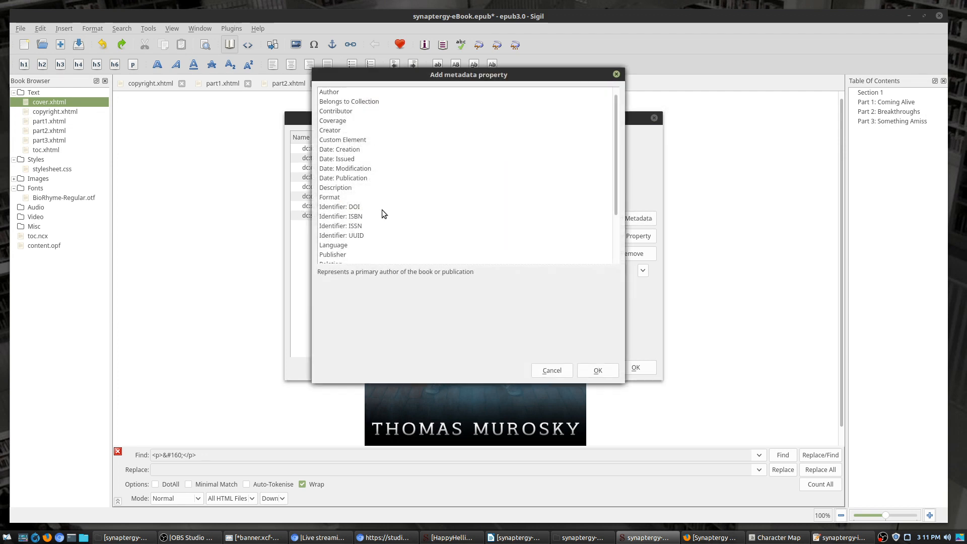
scroll(381, 212, down, 2)
double_click(339, 236)
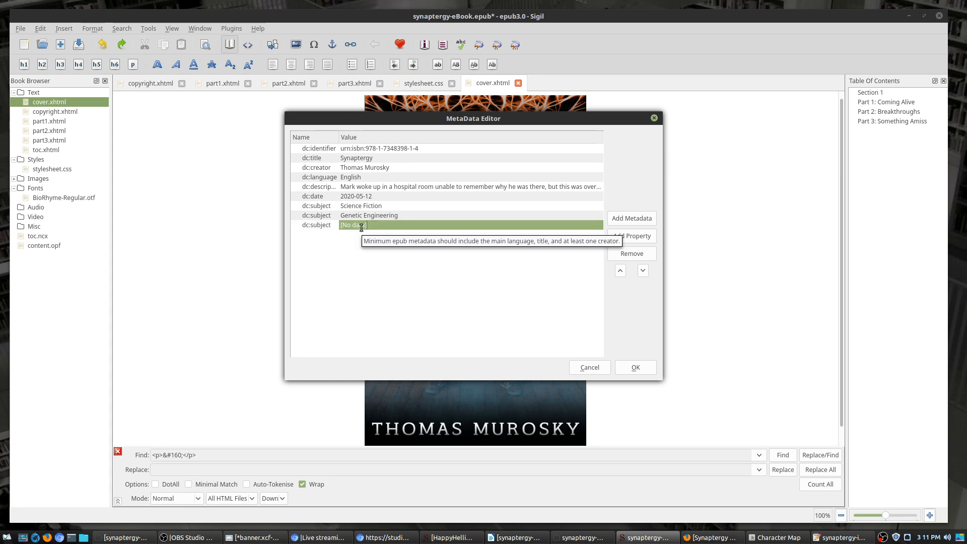
text(General Science Fiction)
key(Return)
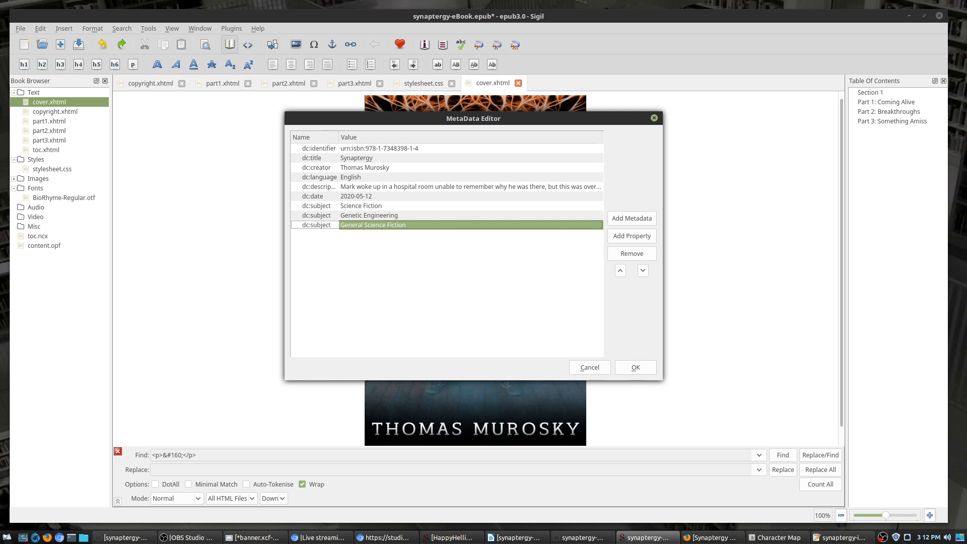
Step: Add a Publisher entry reading World Where Press and apply the metadata changes
click(635, 218)
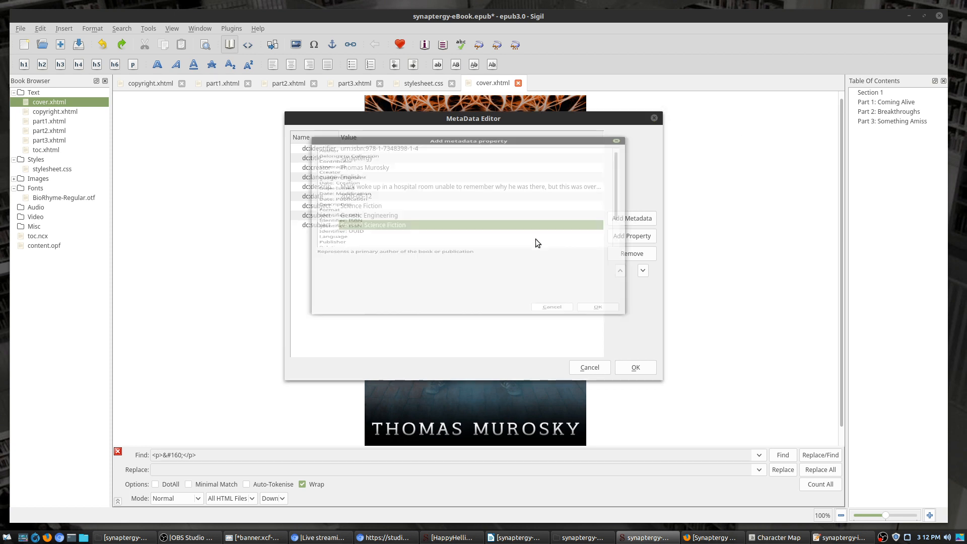
scroll(358, 212, down, 1)
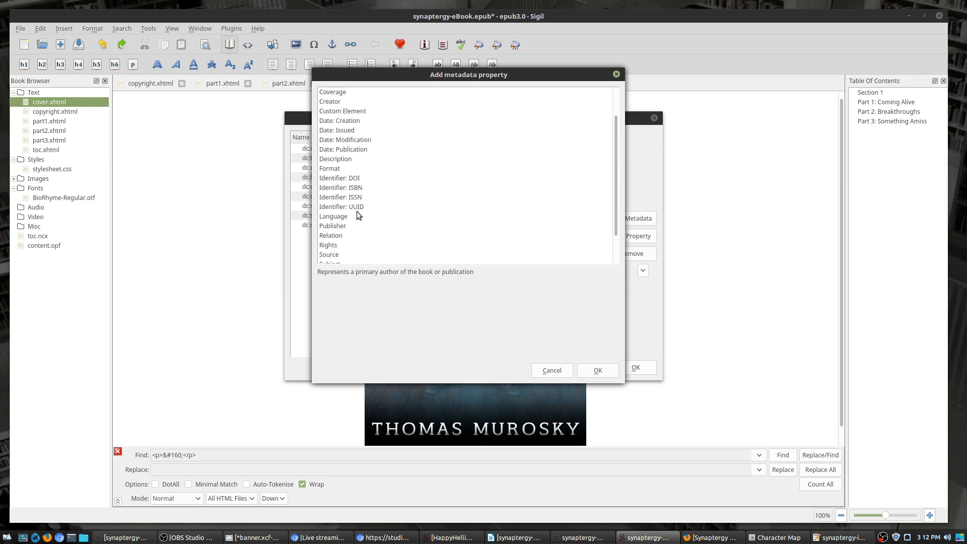
scroll(359, 214, up, 1)
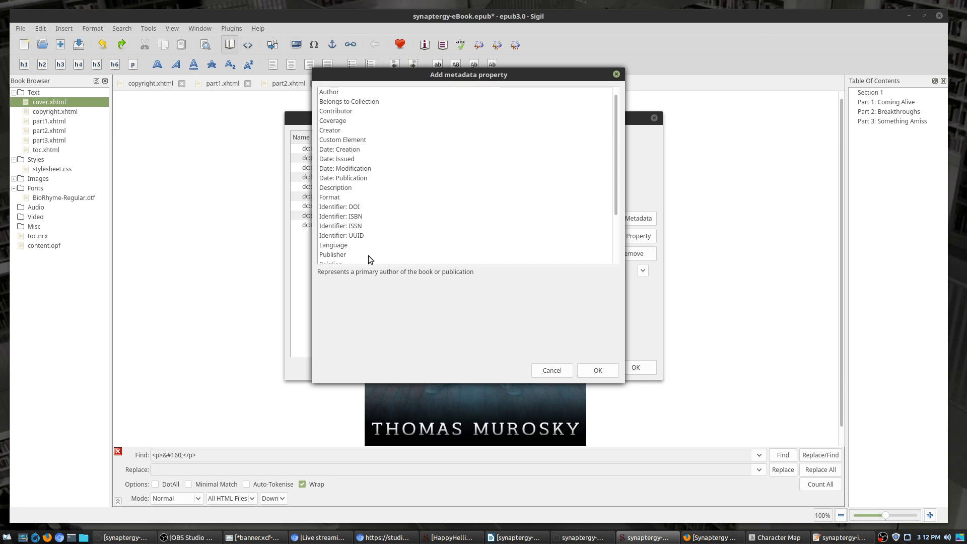
scroll(368, 255, down, 1)
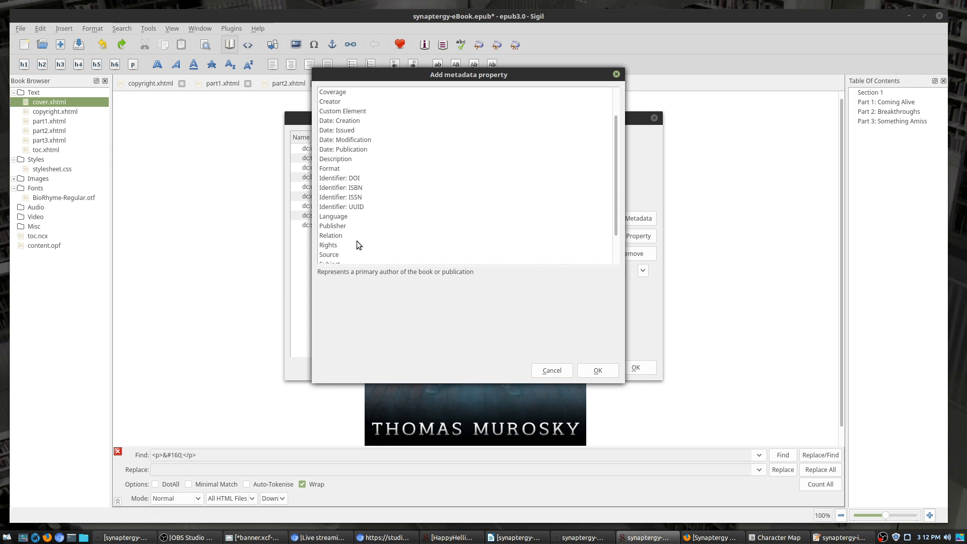
scroll(367, 247, down, 1)
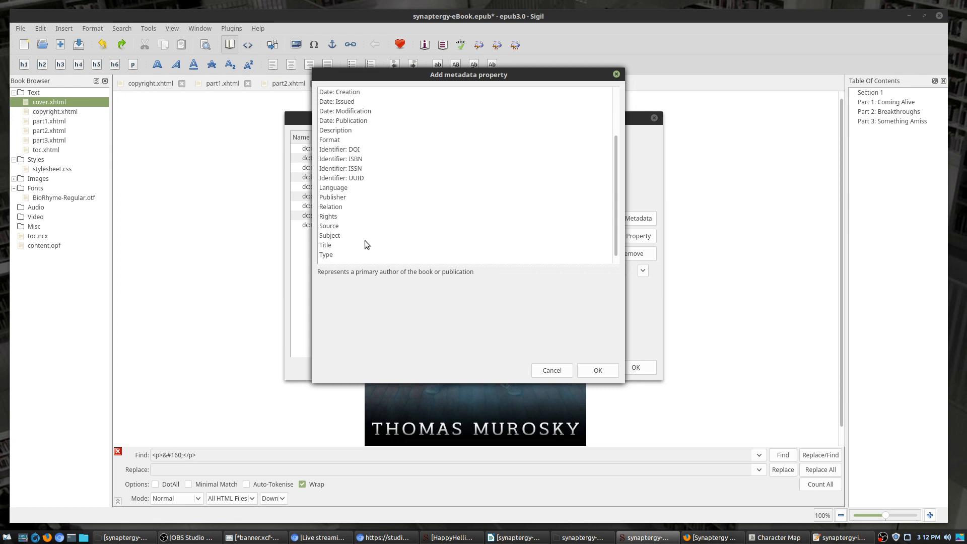
double_click(347, 197)
double_click(436, 234)
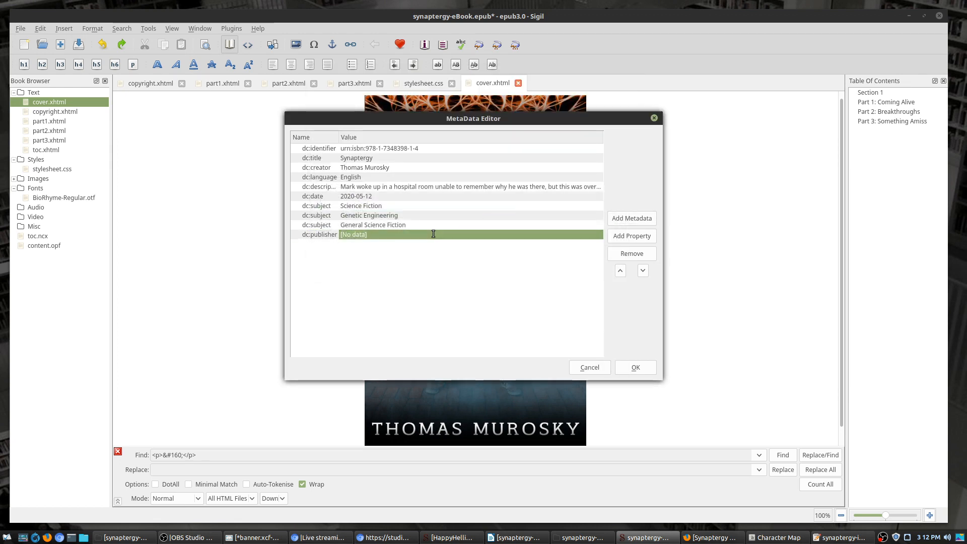
text(World Whe)
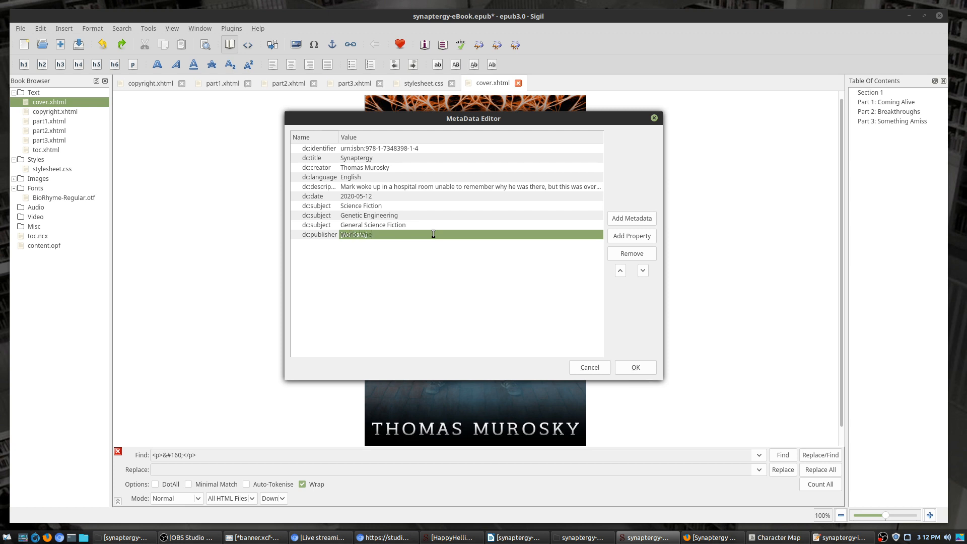
text(re Press)
click(636, 367)
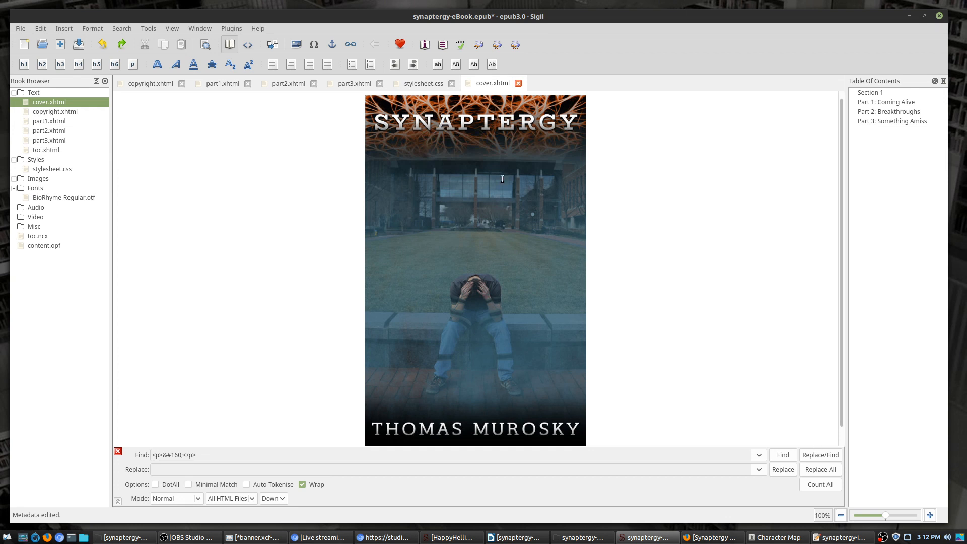
Step: Reopen the Metadata Editor to check the entries, then close it without adding anything
click(151, 29)
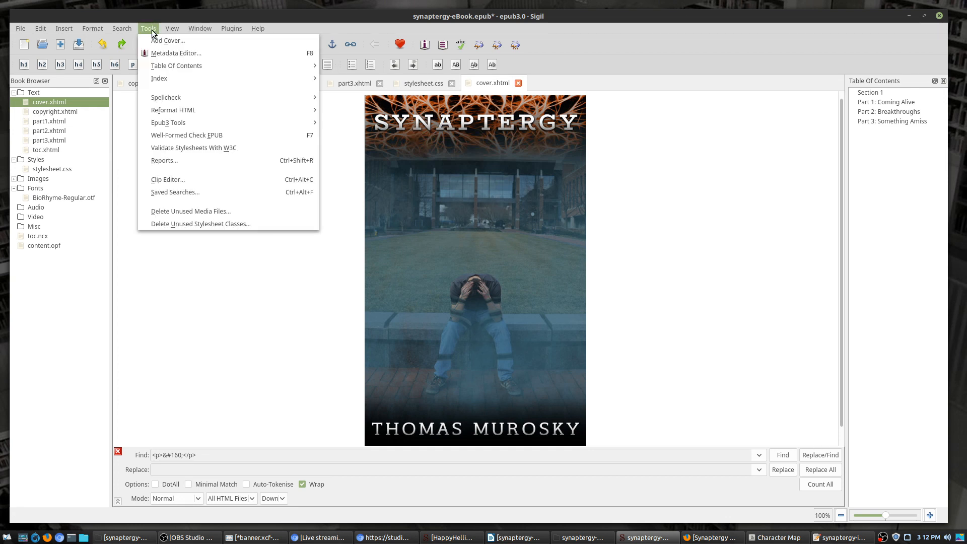
click(181, 53)
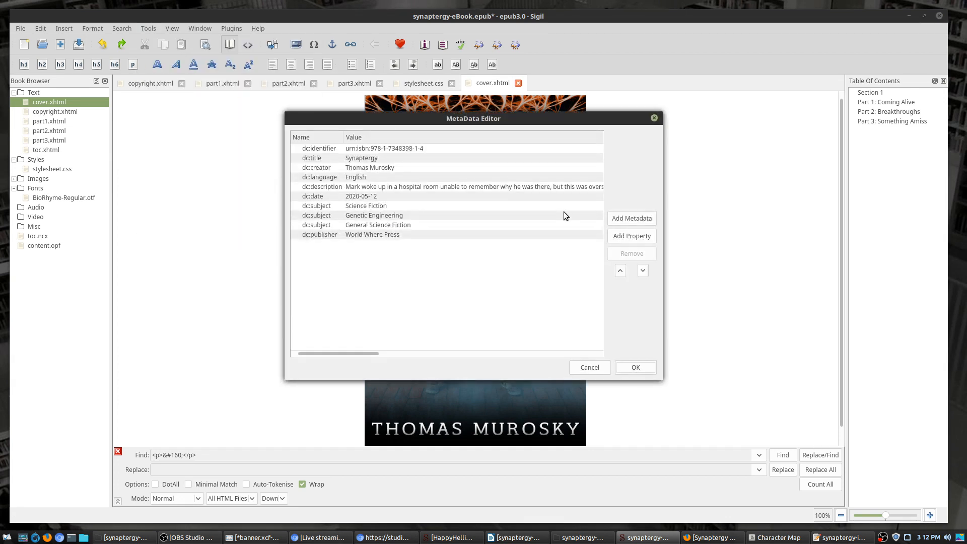
click(644, 222)
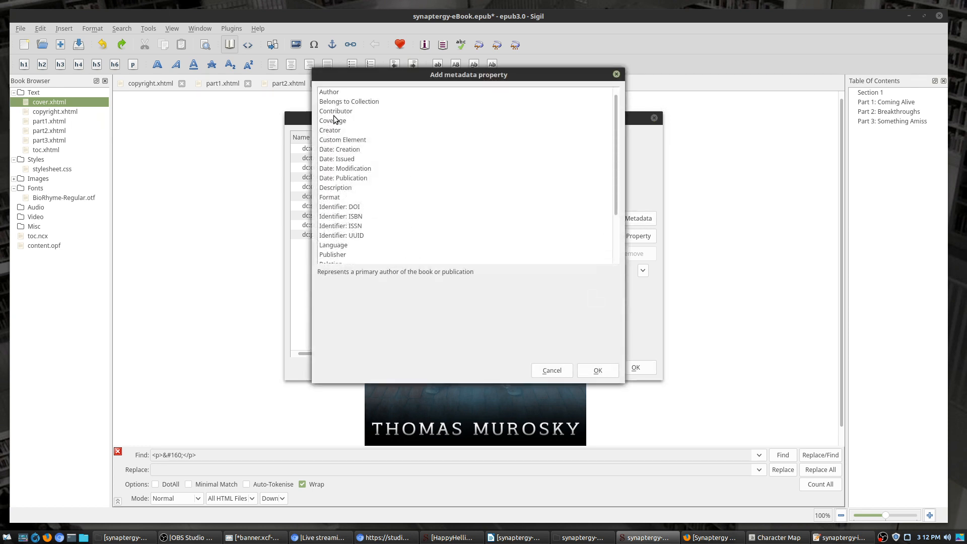
scroll(405, 176, down, 3)
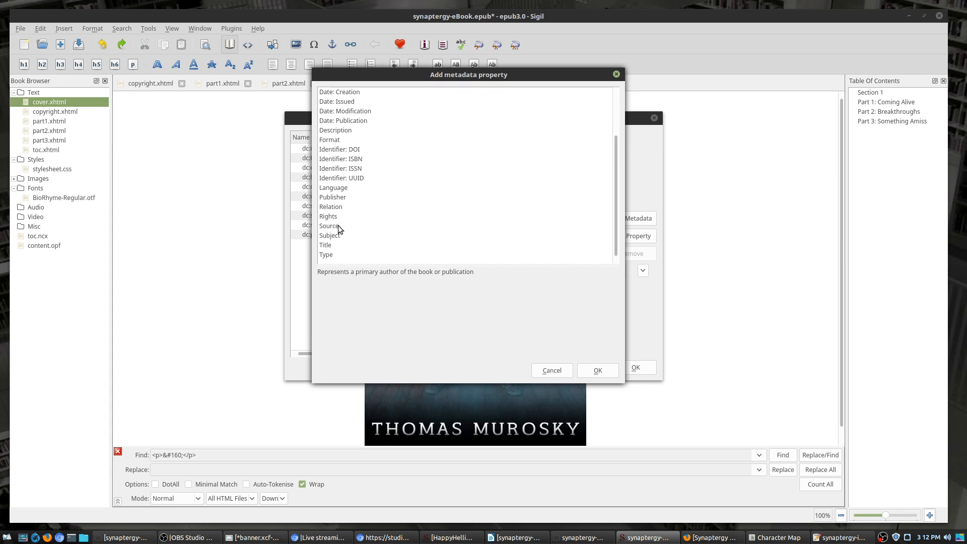
click(598, 371)
click(635, 368)
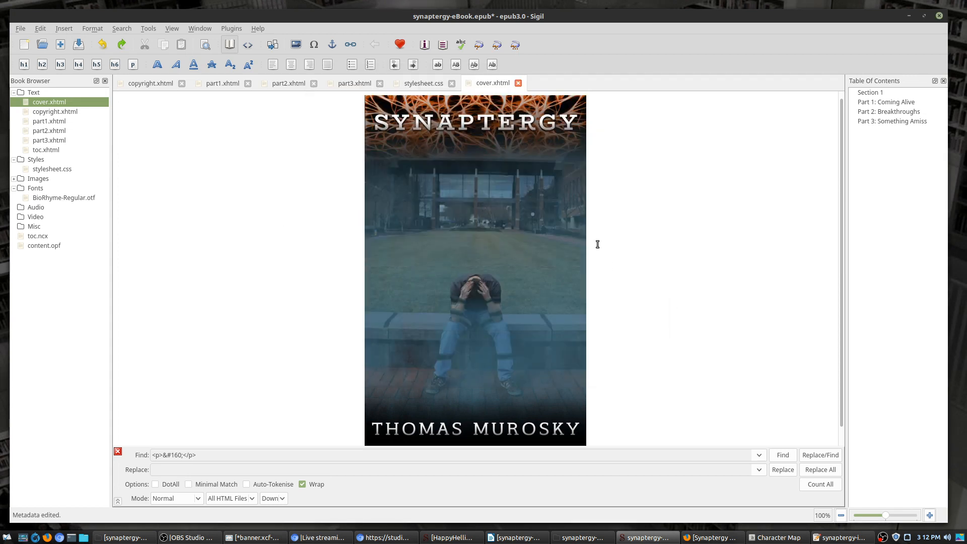
Step: Try the Table of Contents generator, untick two h3 entries, then cancel without changes
click(155, 29)
mouse_move(172, 69)
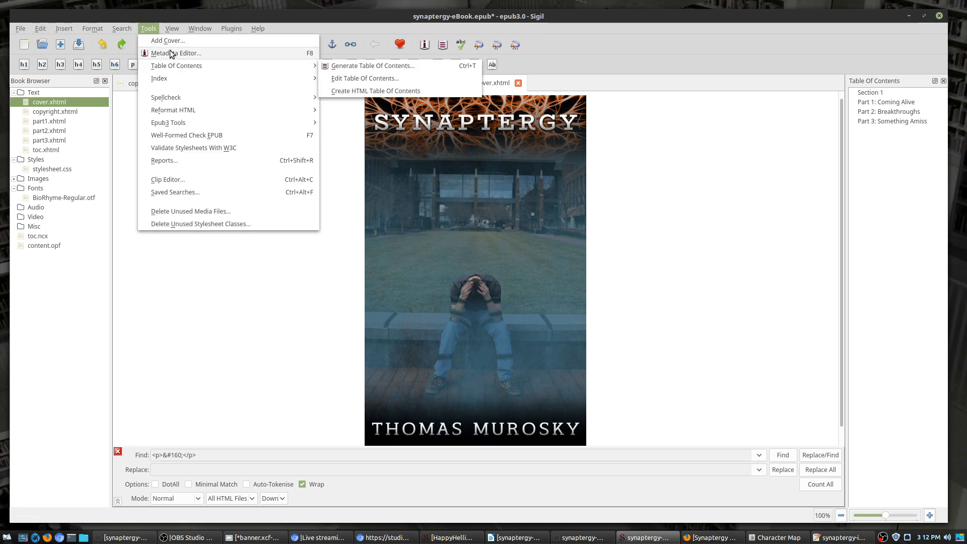
click(348, 66)
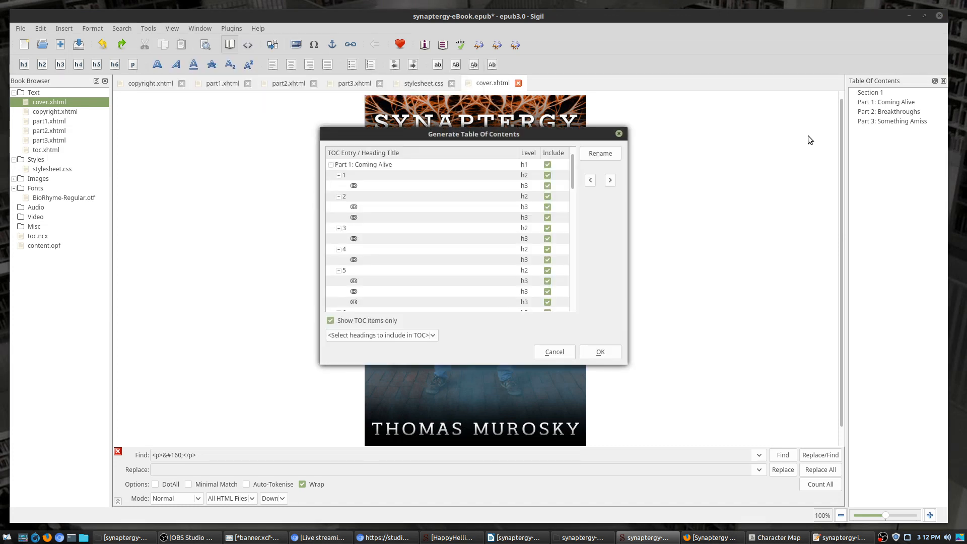
drag(540, 139, 728, 136)
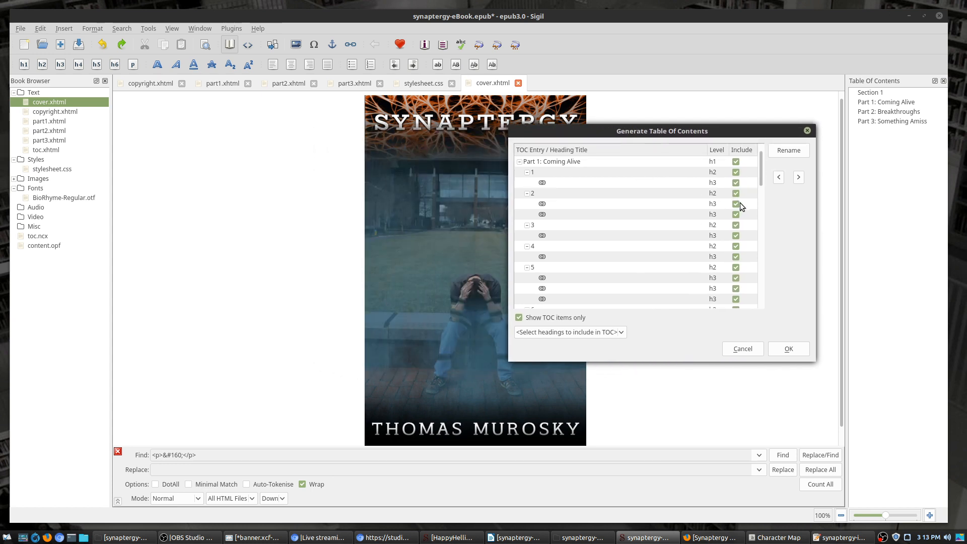
scroll(699, 266, down, 5)
scroll(694, 269, up, 5)
click(736, 184)
click(733, 183)
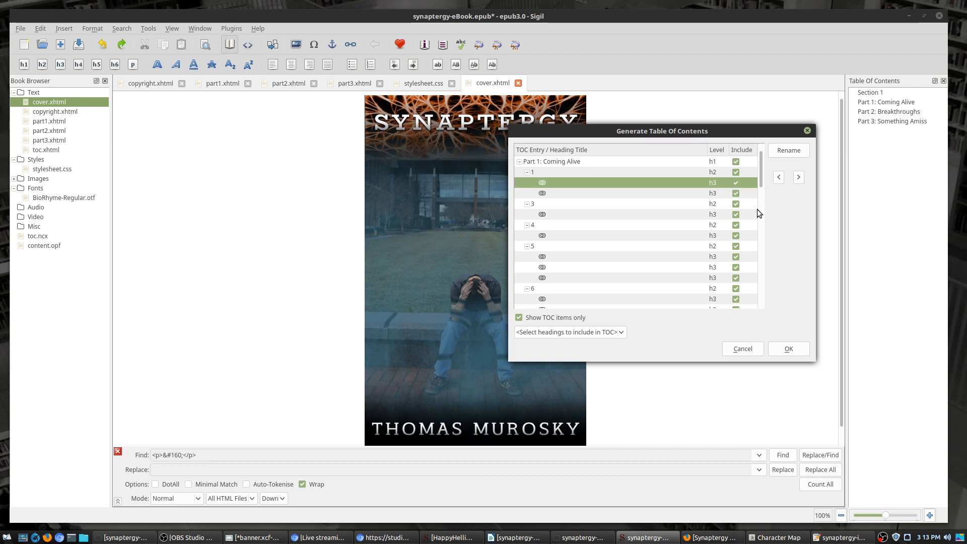
click(741, 349)
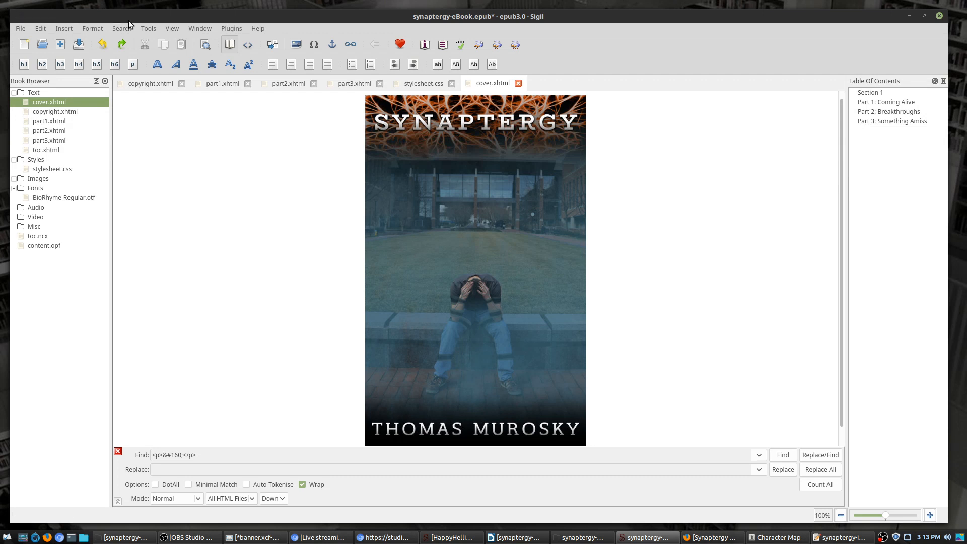
Step: Reopen Generate Table Of Contents and exclude the h3 subheadings under chapters 1 to 5
click(151, 31)
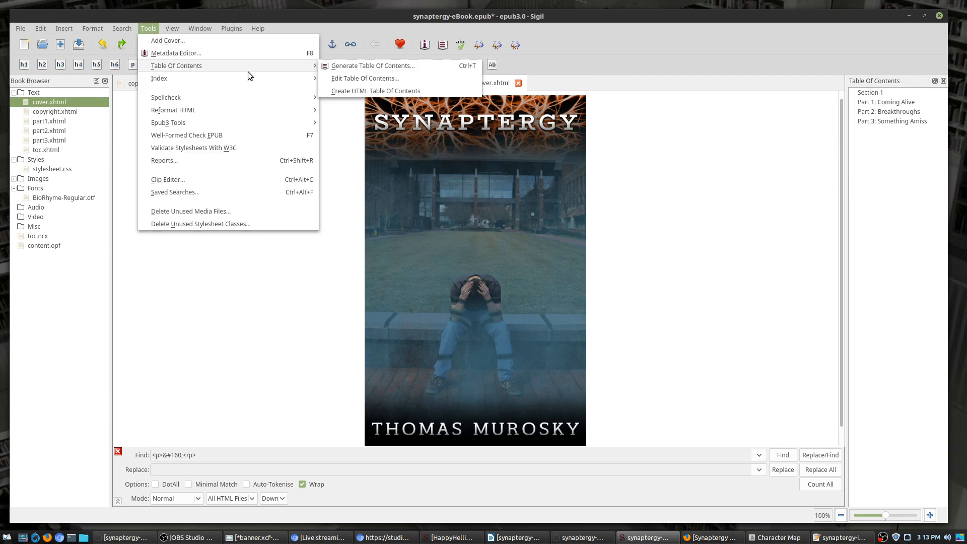
mouse_move(249, 78)
mouse_move(310, 66)
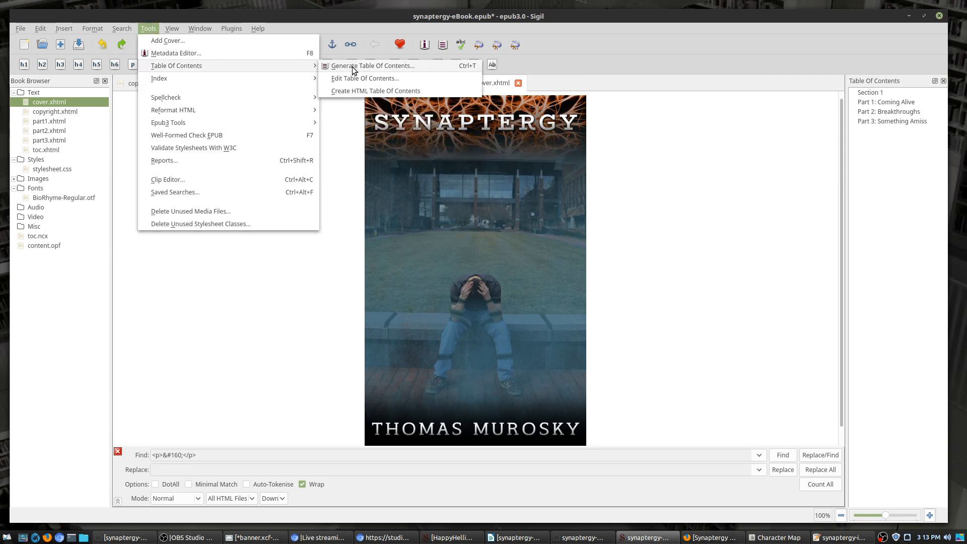
click(353, 66)
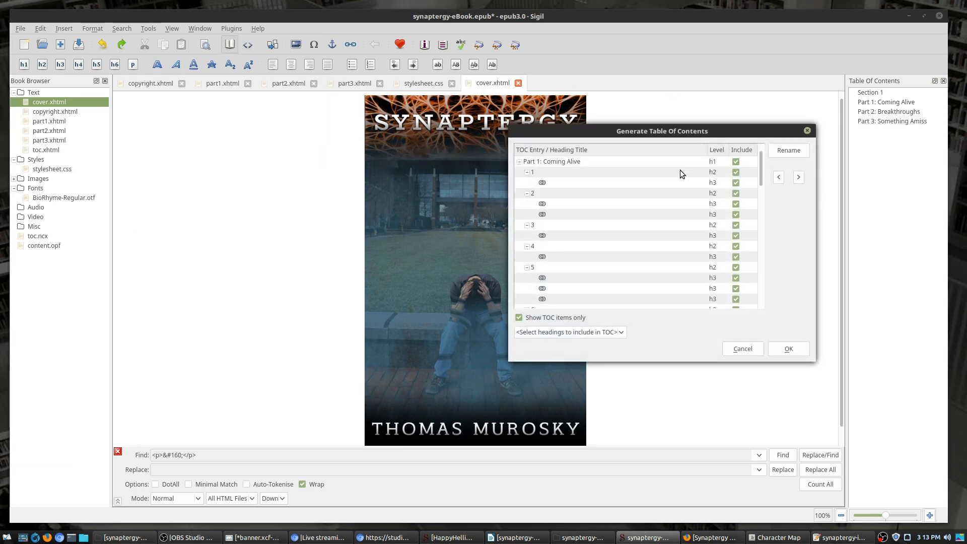
click(734, 183)
click(736, 192)
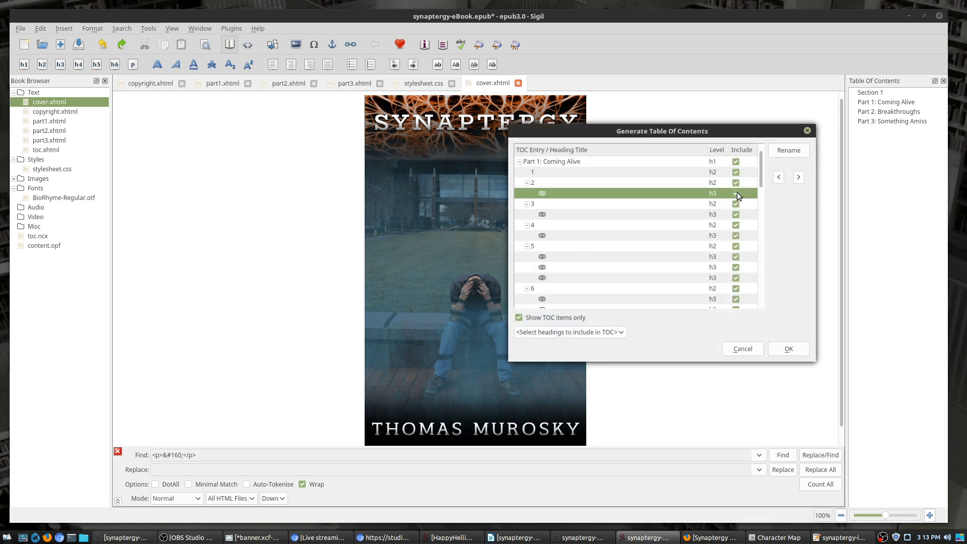
click(736, 205)
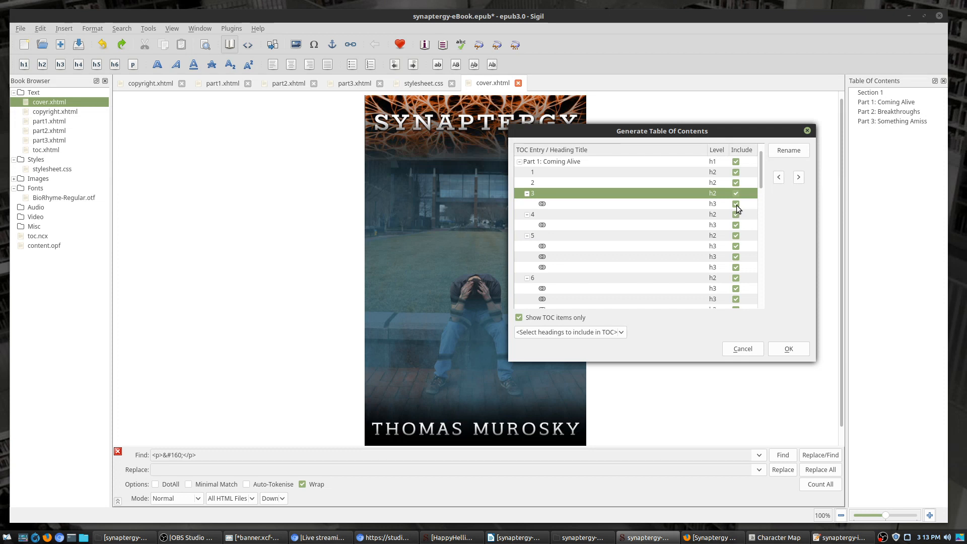
click(736, 215)
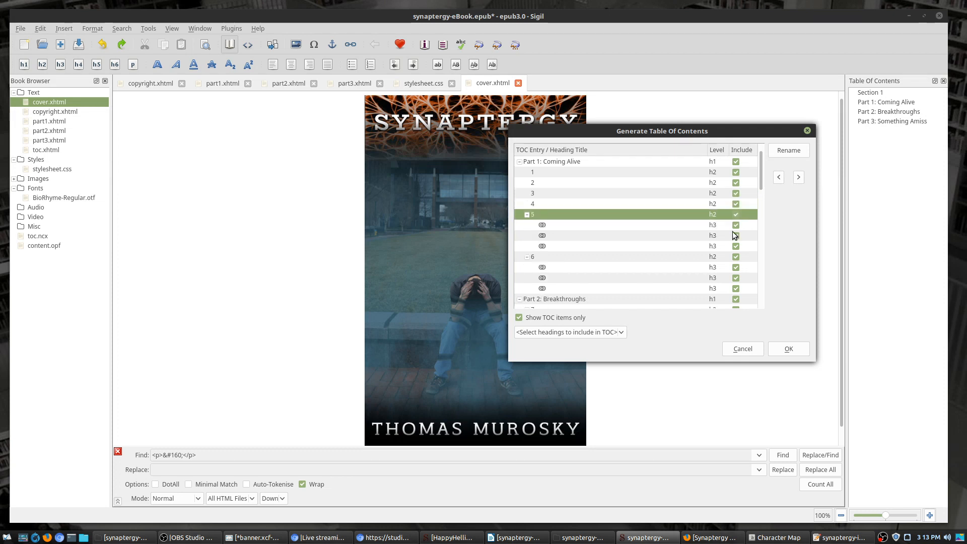
click(735, 225)
click(736, 226)
click(735, 225)
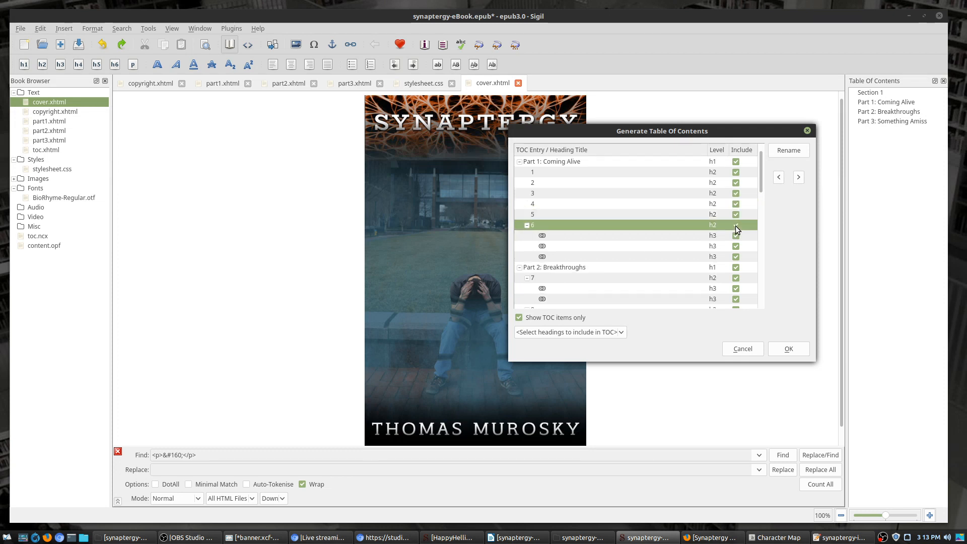
Step: Exclude the h3 subheadings under chapters 6 through 13
click(737, 235)
click(738, 235)
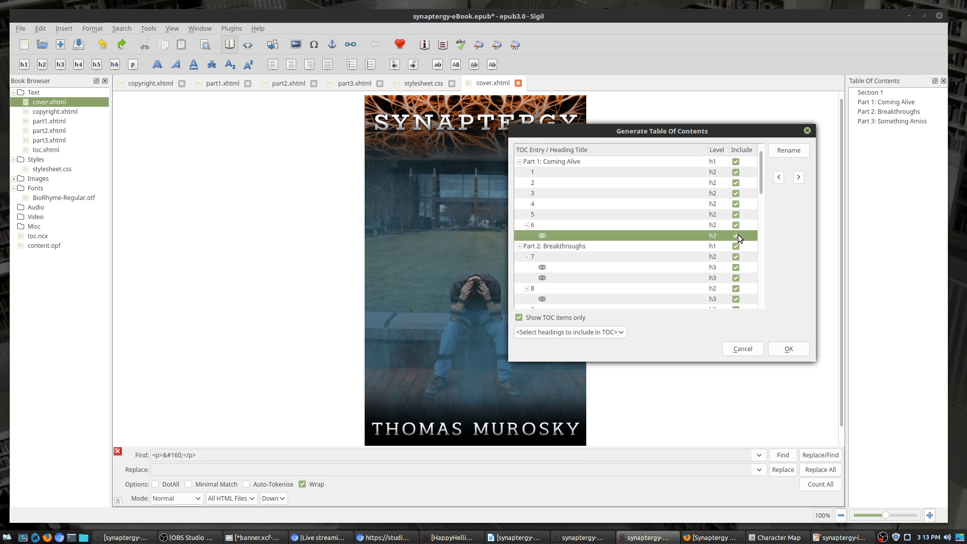
click(737, 235)
click(734, 258)
click(735, 258)
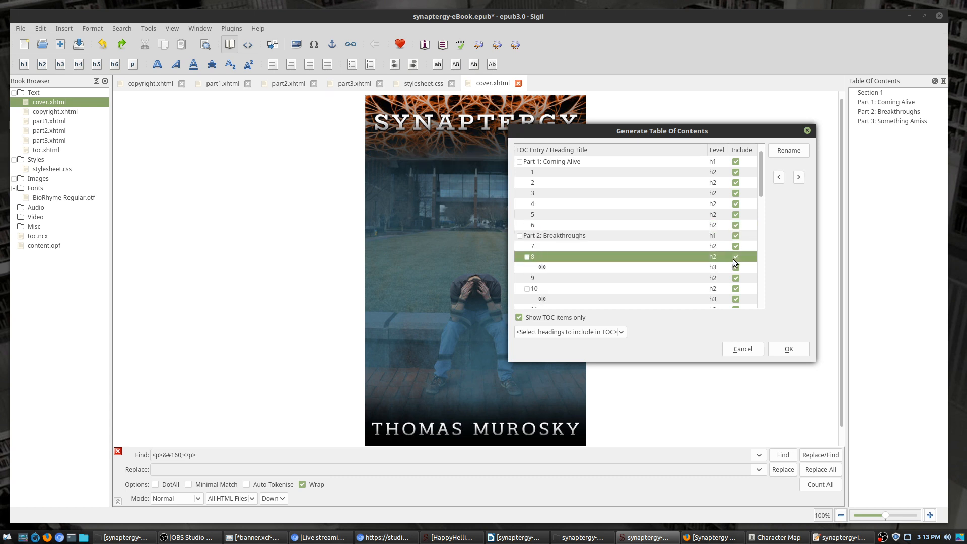
click(735, 269)
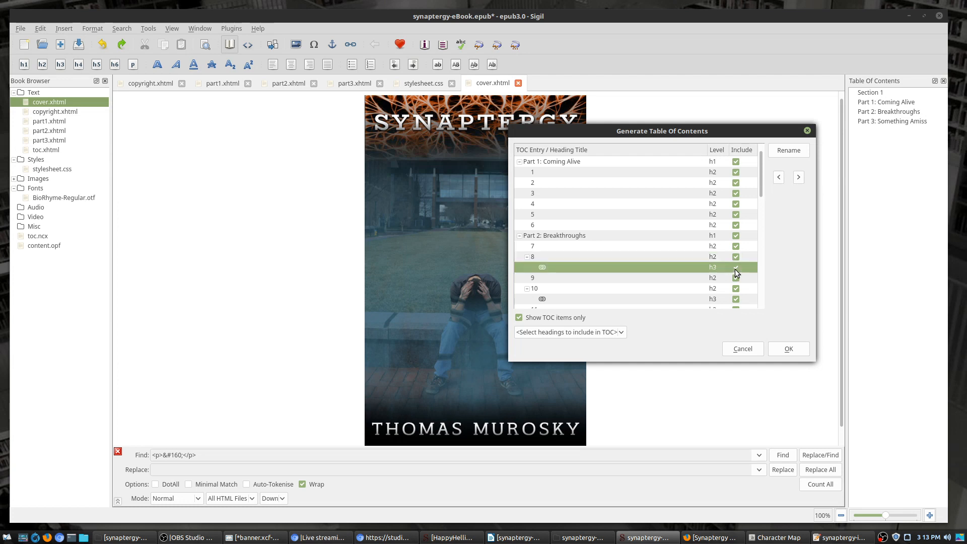
click(734, 289)
scroll(741, 276, down, 4)
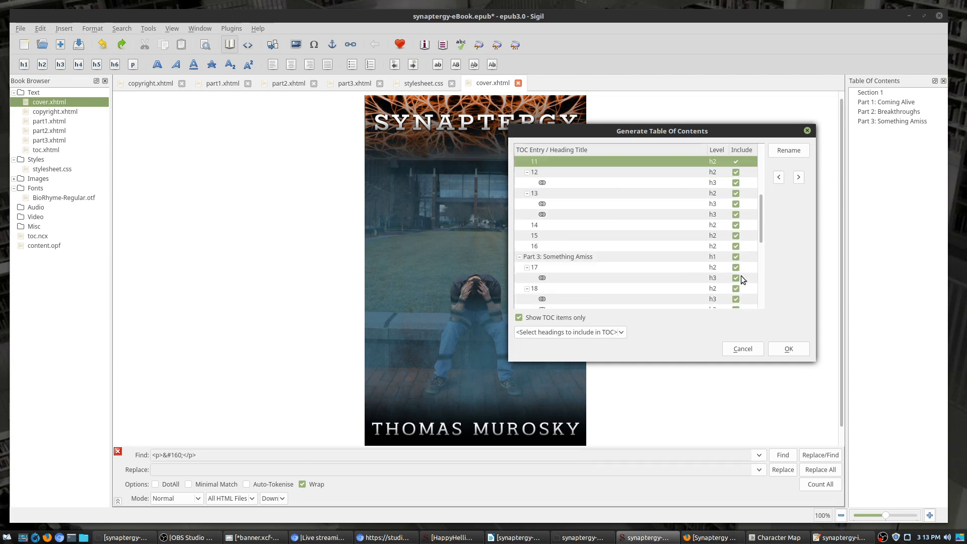
click(736, 182)
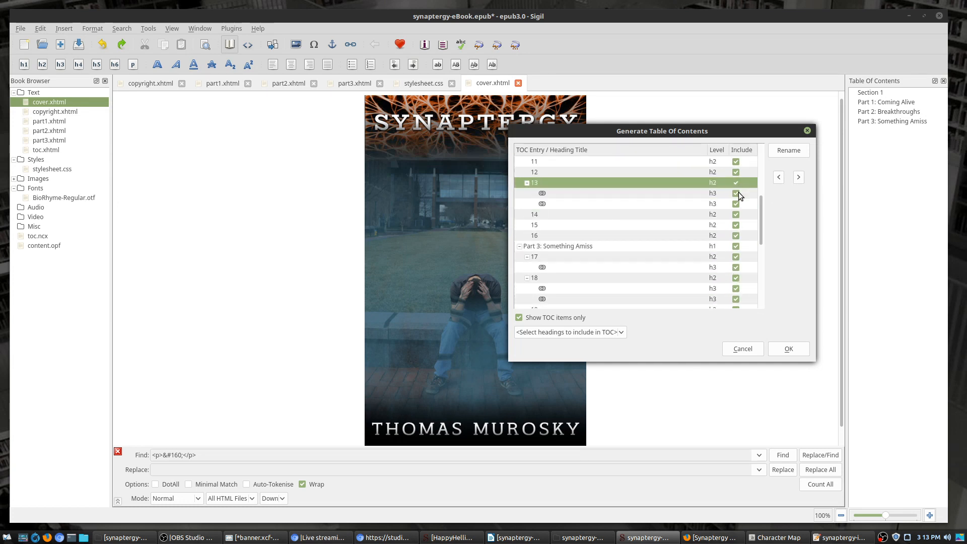
click(738, 191)
click(738, 192)
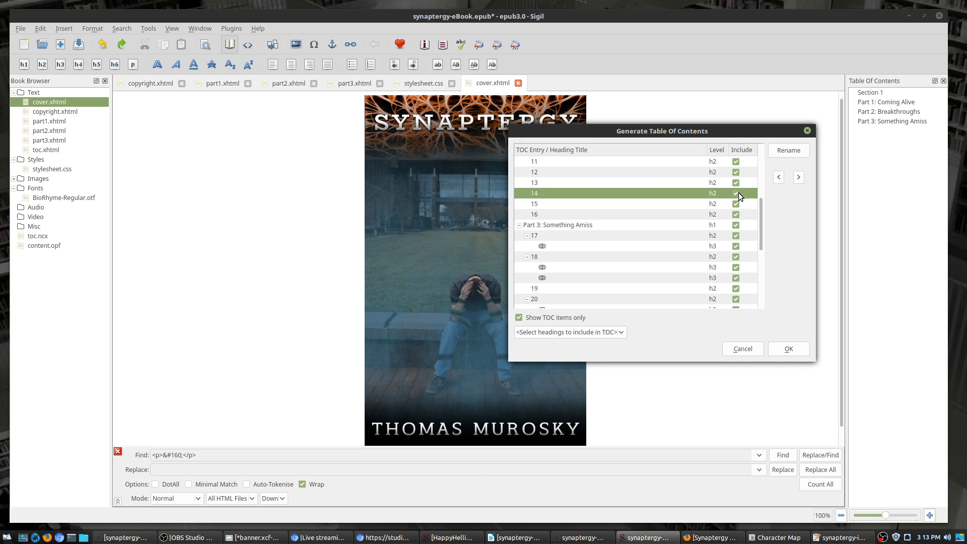
Step: Exclude the h3 subheadings under chapters 17 to 28 and build the table of contents
click(736, 249)
click(737, 256)
click(736, 257)
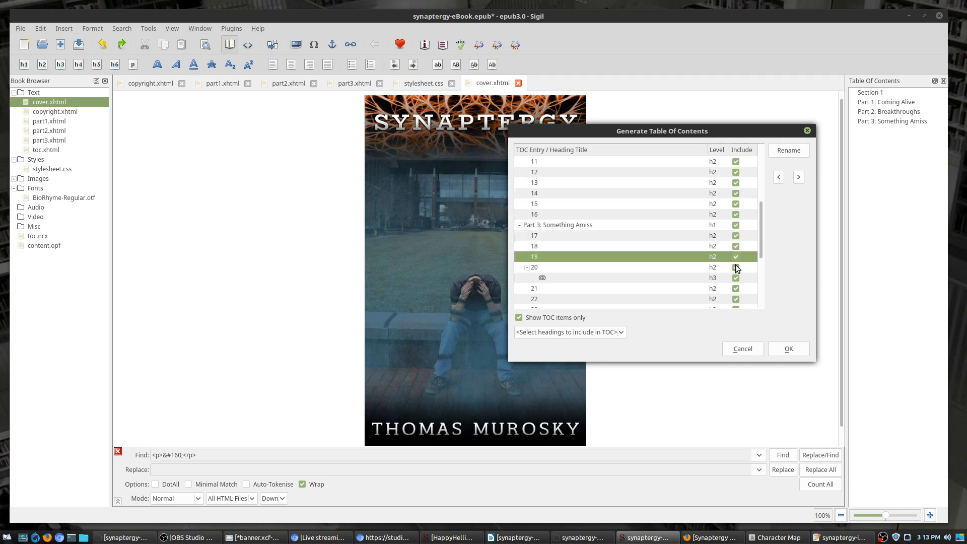
click(735, 279)
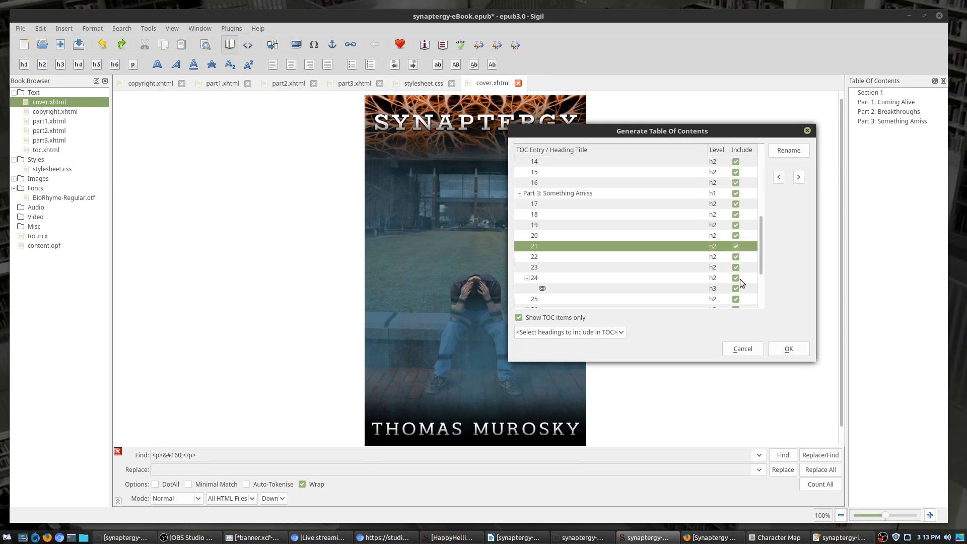
click(737, 256)
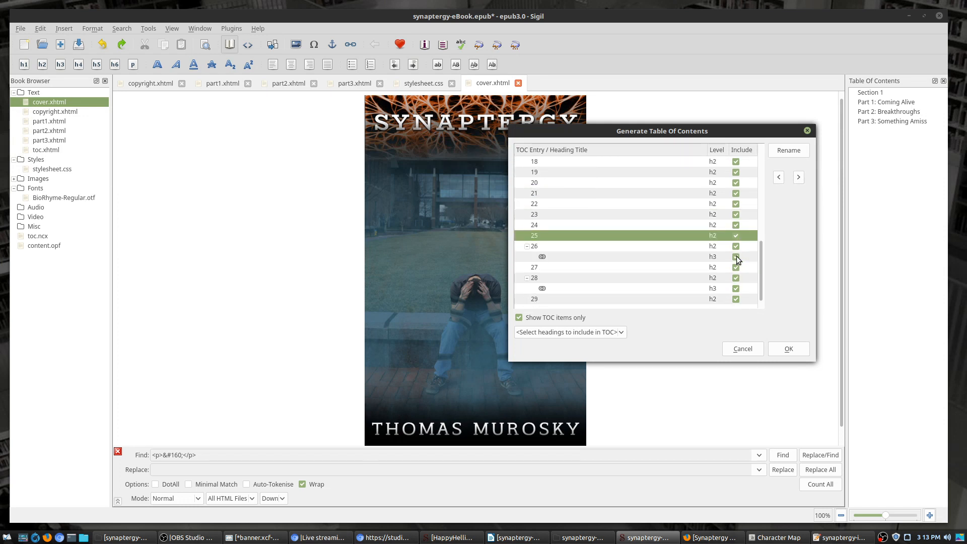
click(736, 257)
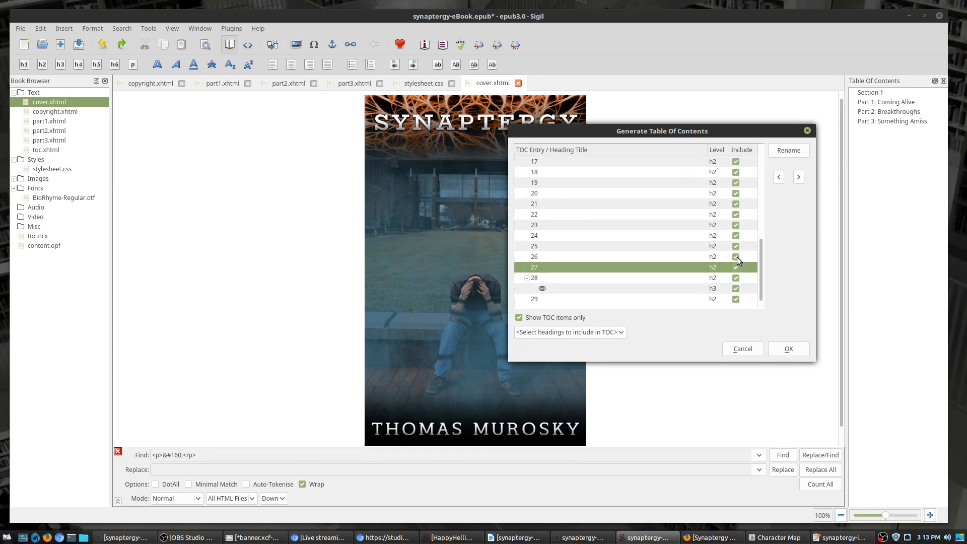
click(733, 287)
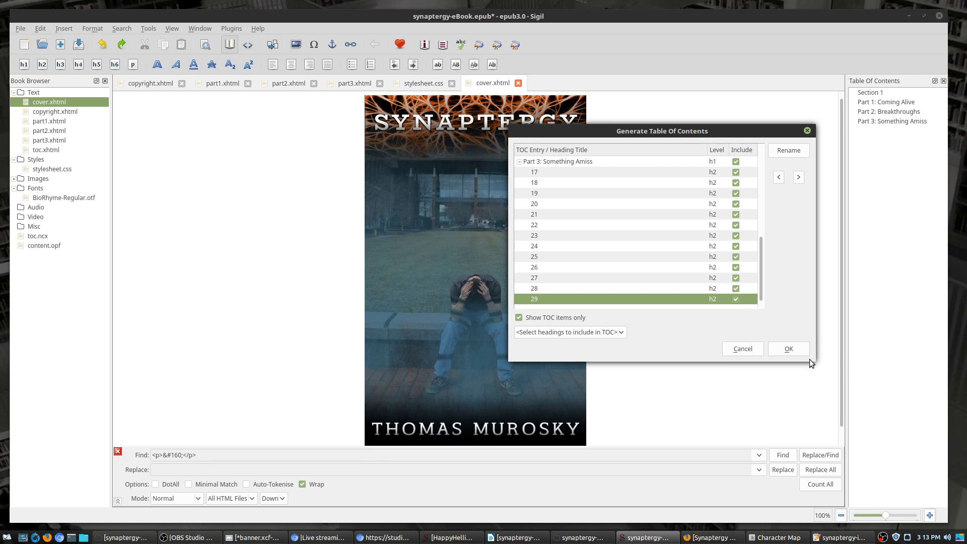
click(789, 349)
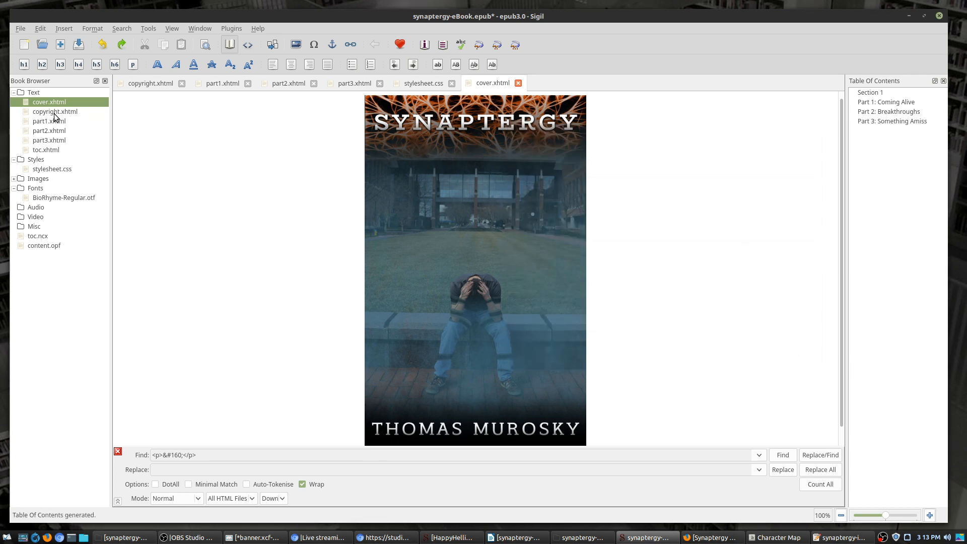
Step: Open toc.xhtml and compare Book View and Code View to inspect the nav element's epub prefix error
double_click(48, 149)
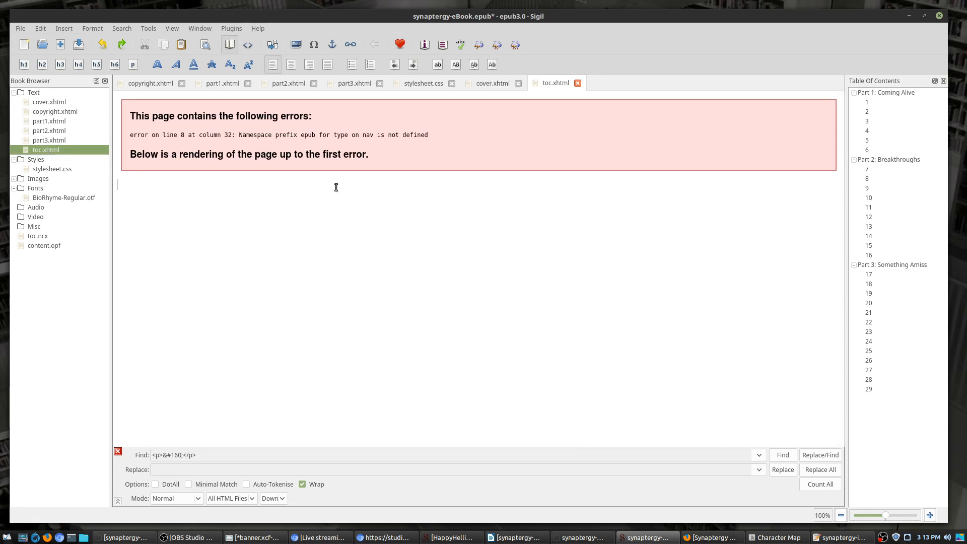
click(248, 46)
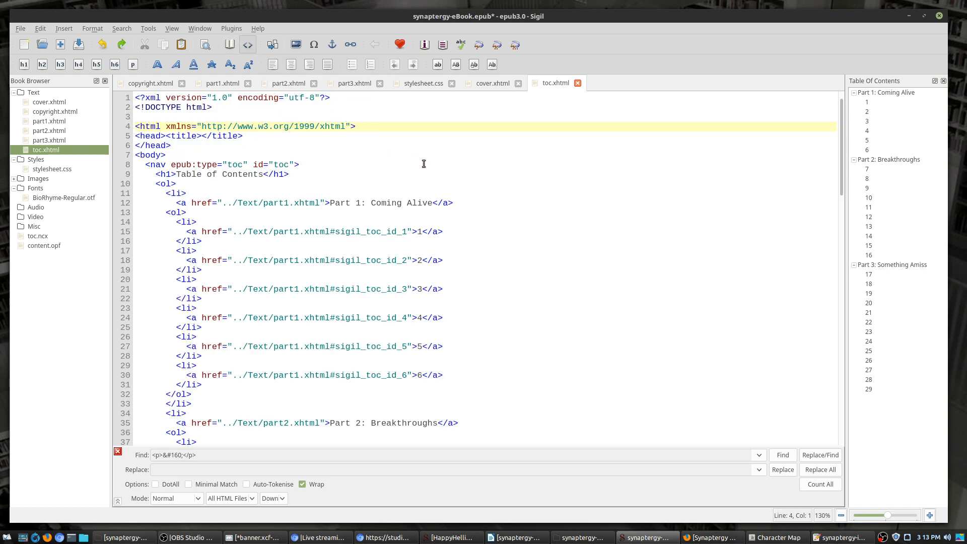
scroll(422, 182, down, 20)
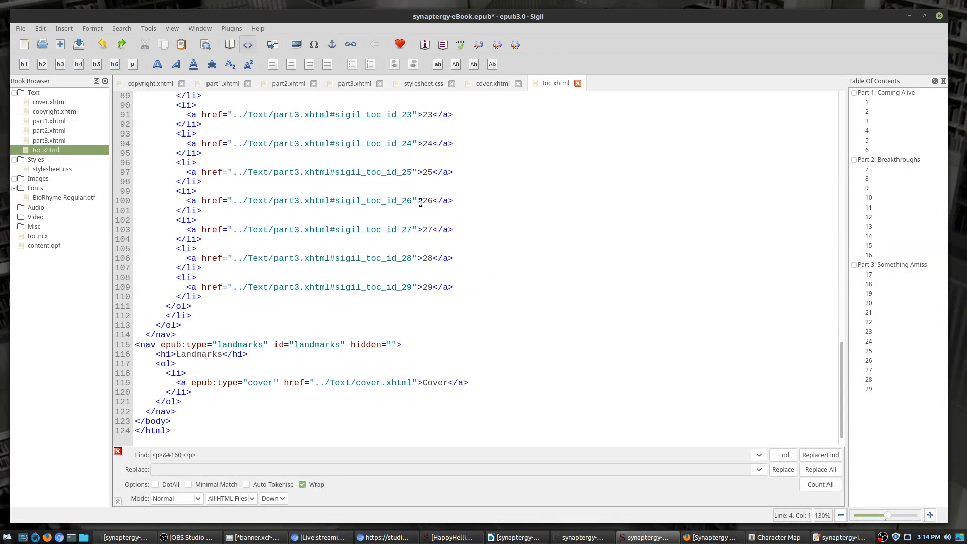
scroll(418, 196, up, 20)
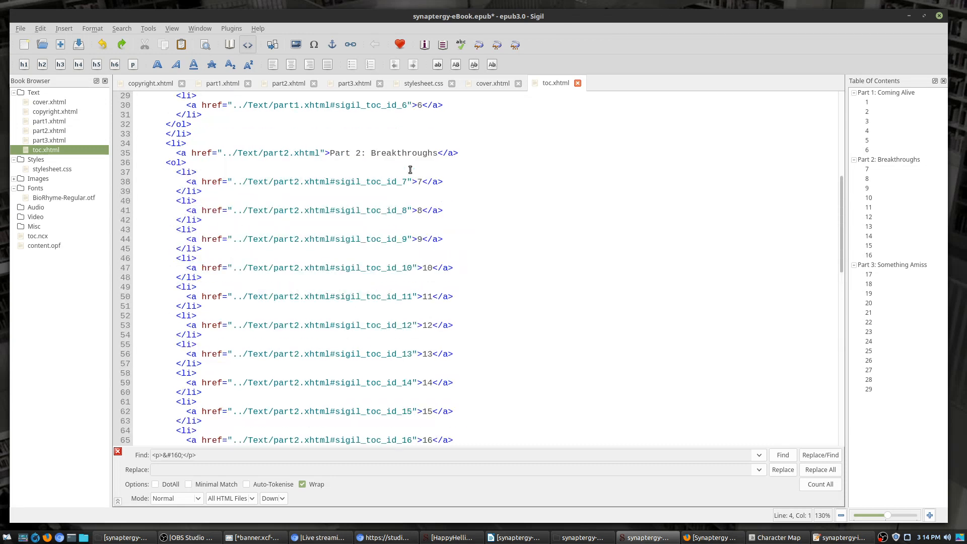
click(234, 45)
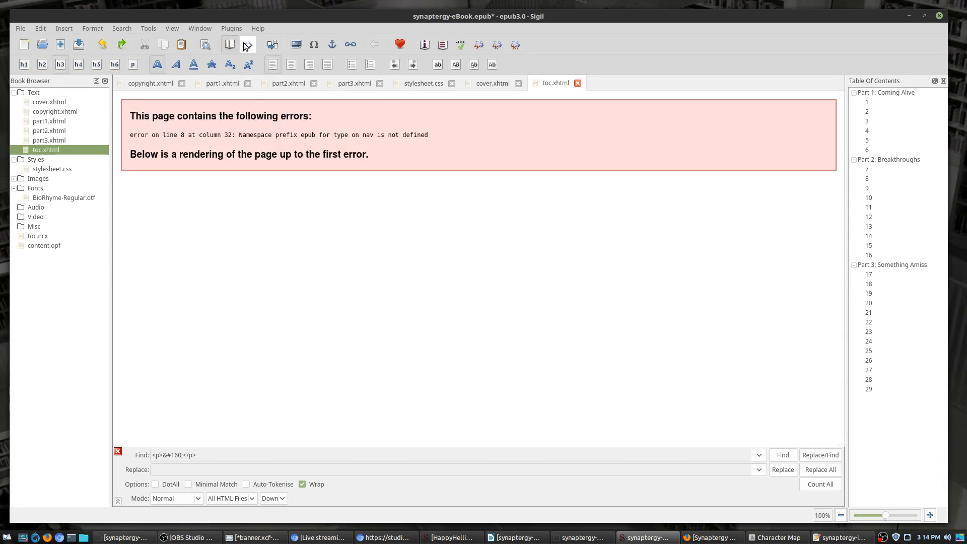
click(247, 45)
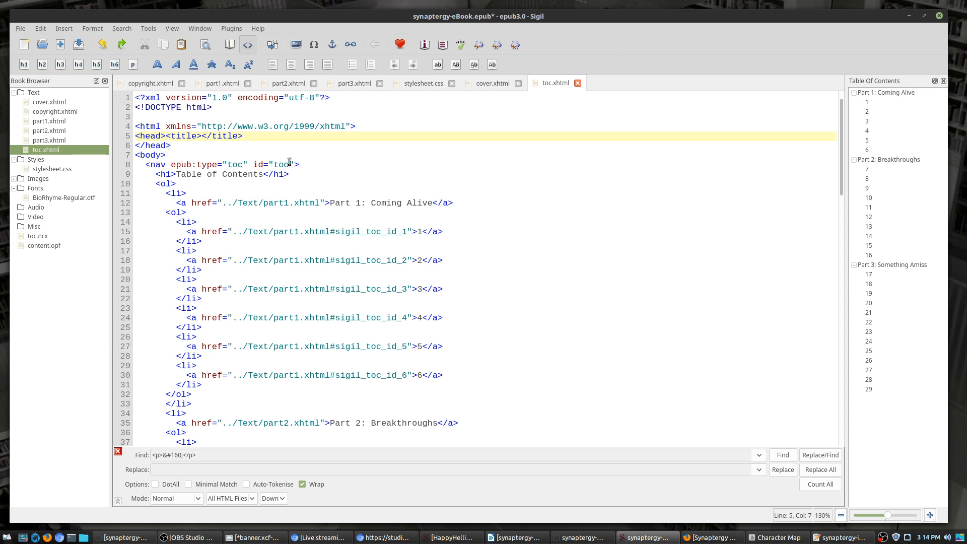
click(290, 162)
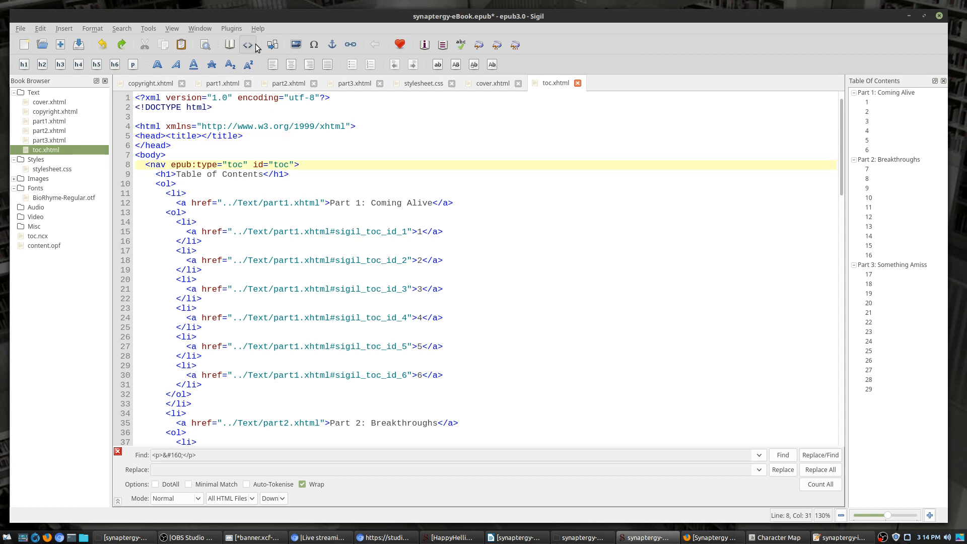
click(229, 44)
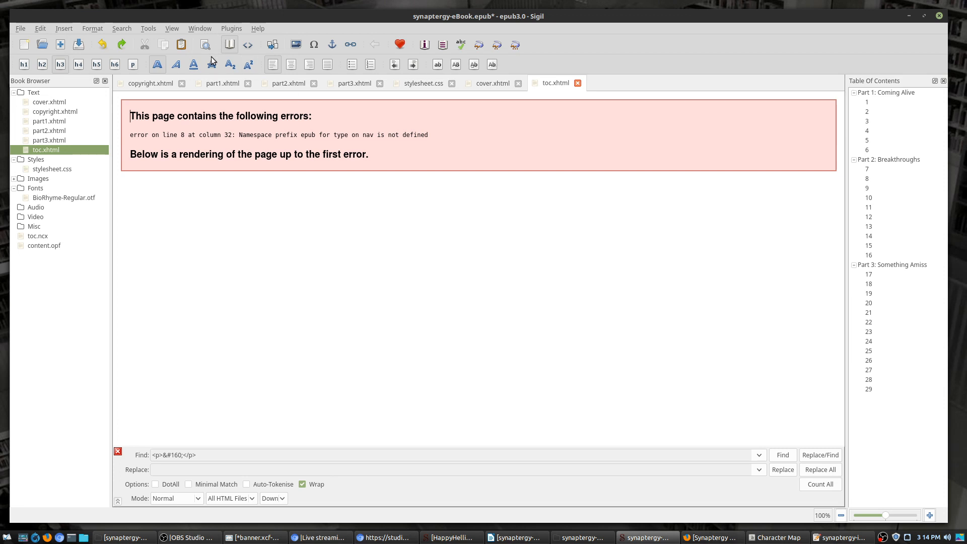
click(247, 46)
Step: Update the EPUB3 manifest properties from the Epub3 Tools menu
click(200, 28)
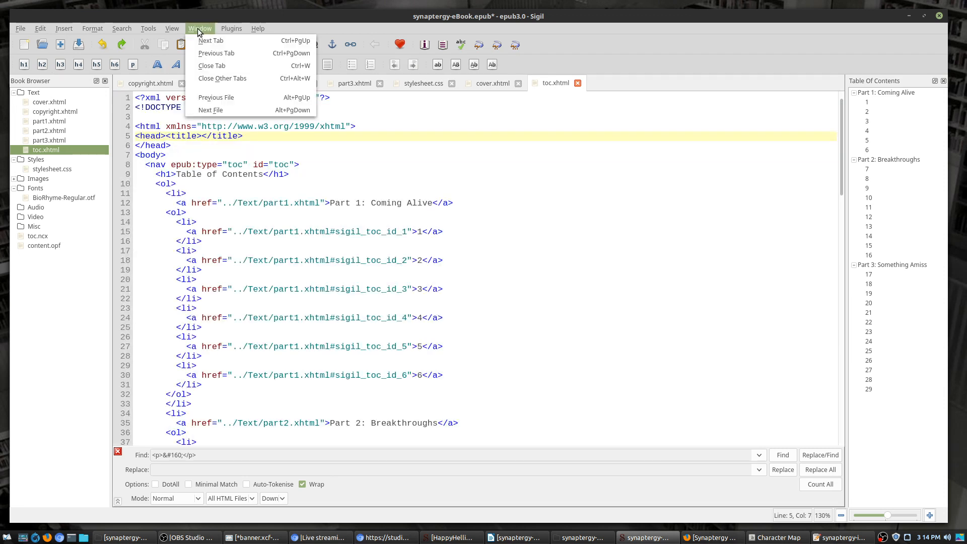
mouse_move(153, 28)
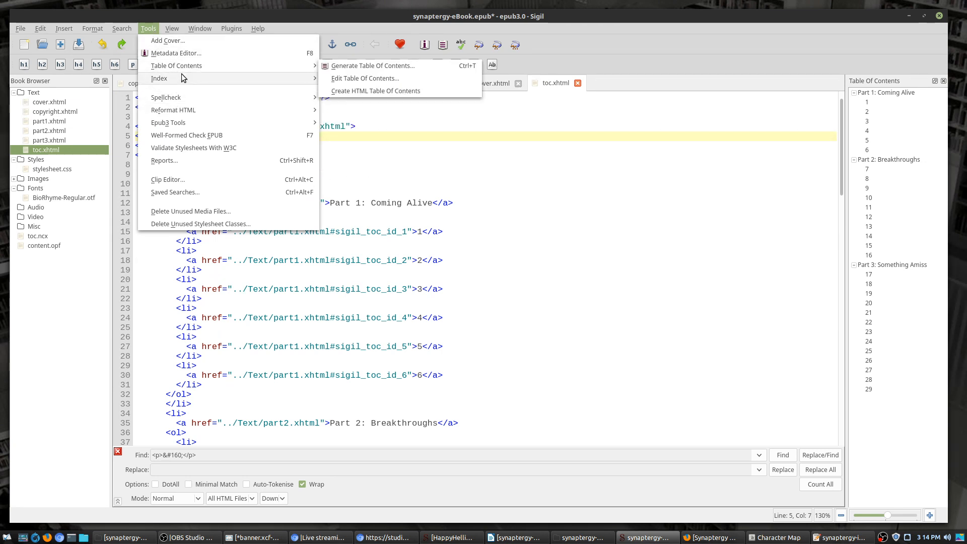
mouse_move(182, 76)
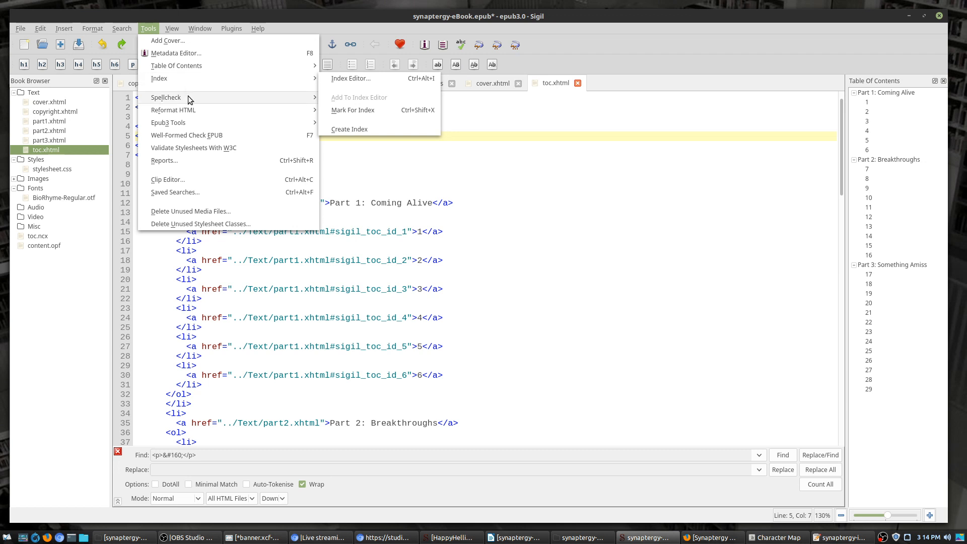
mouse_move(198, 111)
mouse_move(236, 125)
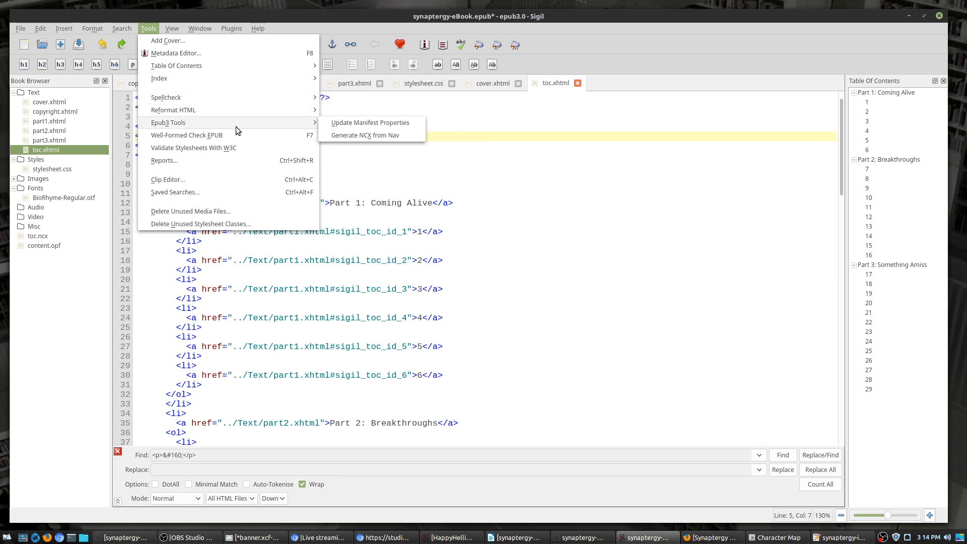
click(342, 123)
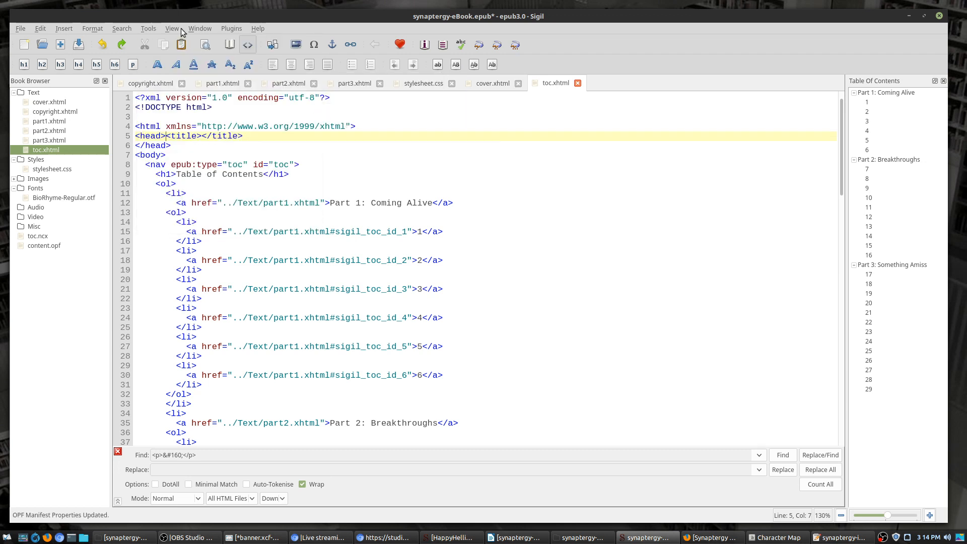
Step: Generate the NCX from the nav table of contents
click(152, 30)
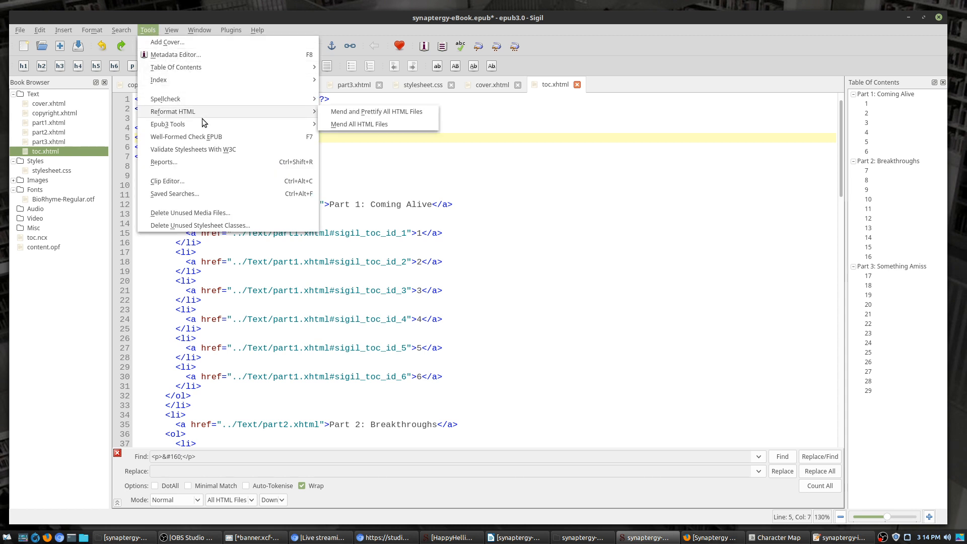
mouse_move(201, 124)
click(343, 136)
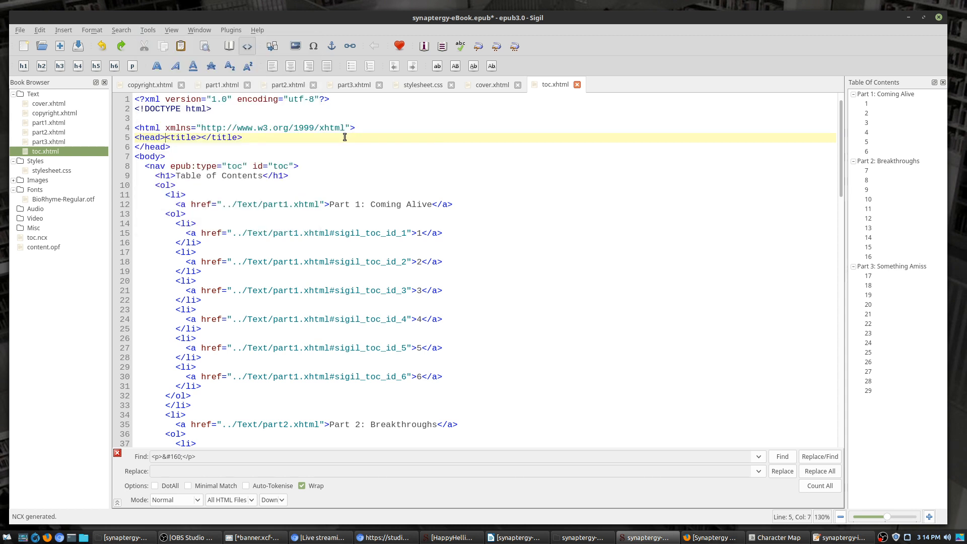
Step: Check the rendered nav page and its line 8 epub:type attribute, then save the book
click(229, 45)
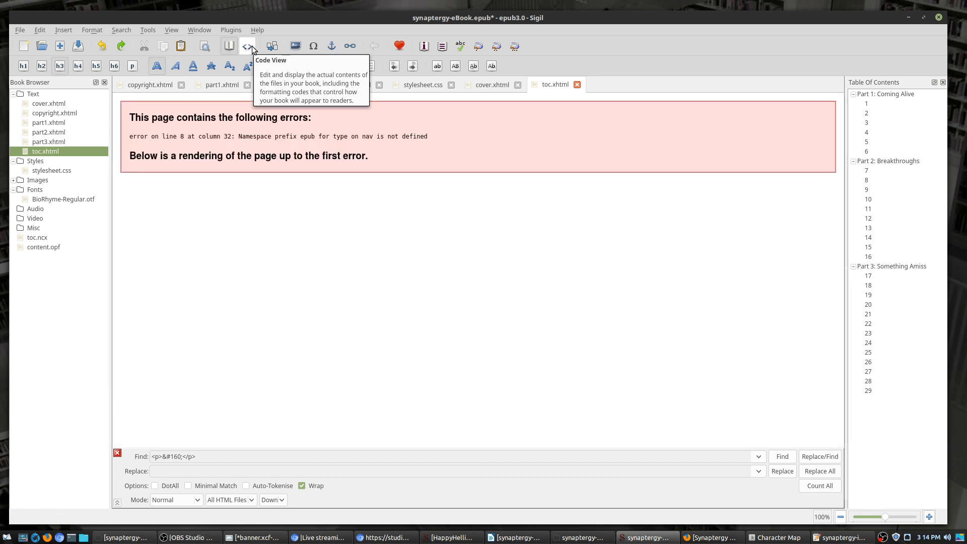
click(252, 47)
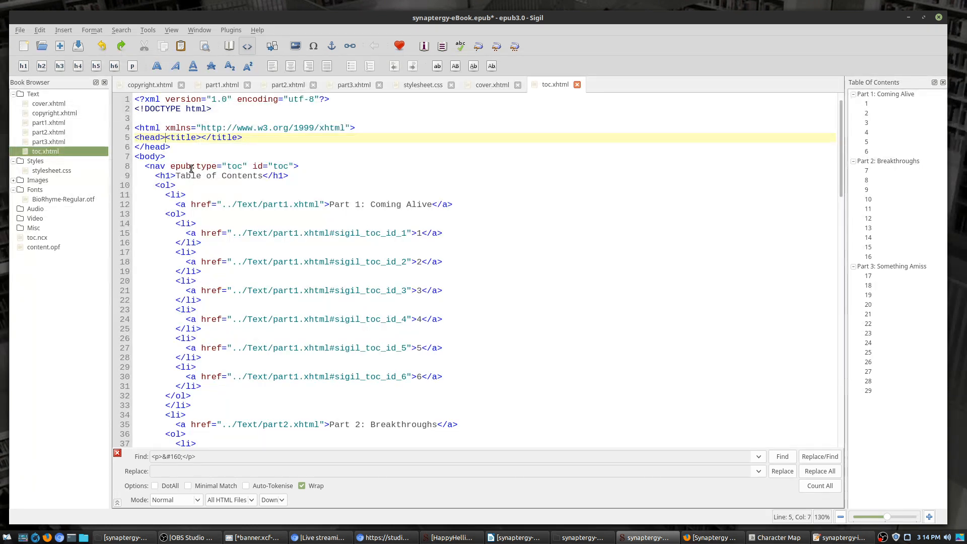
click(191, 168)
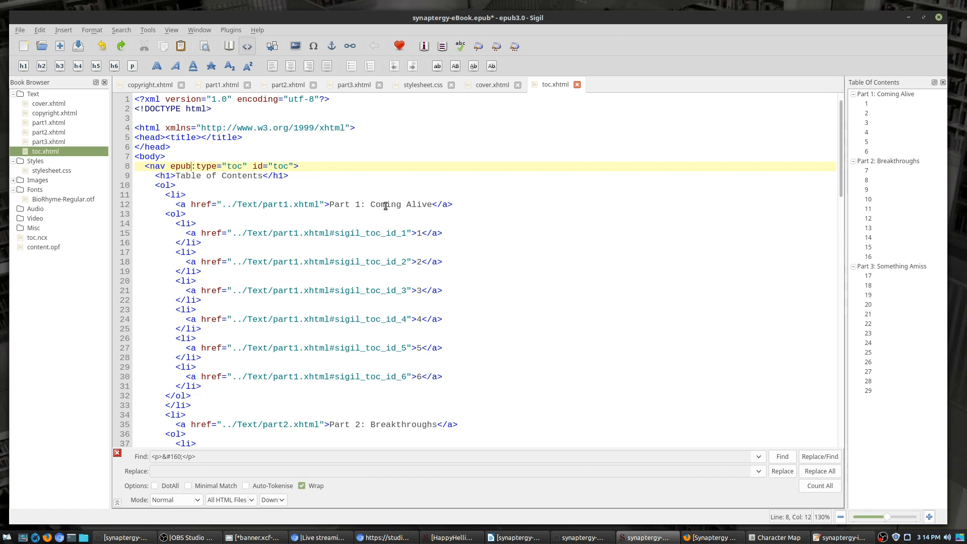
scroll(385, 206, down, 7)
scroll(387, 209, up, 7)
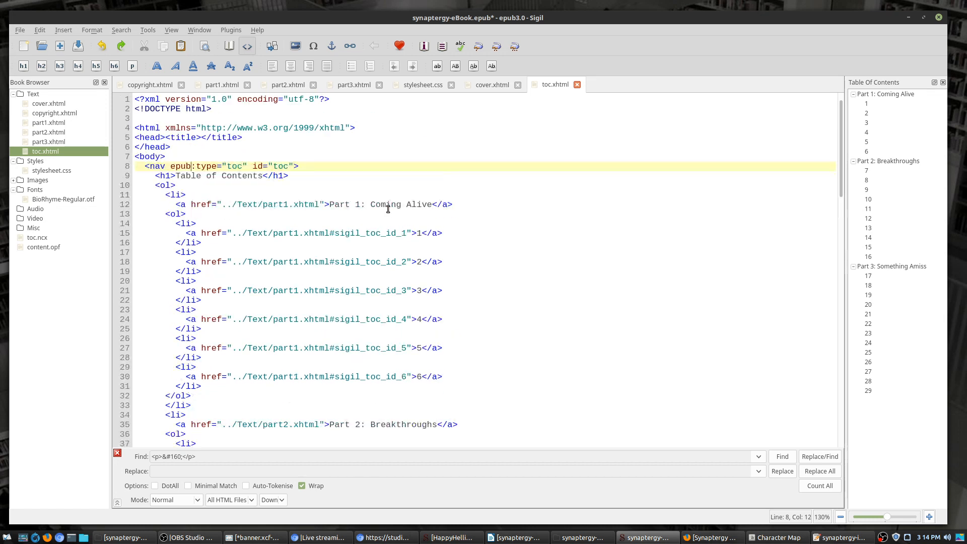
click(77, 46)
Step: Recheck the epub:type line on line 8 and the rendered nav page preview
drag(306, 17, 316, 14)
click(212, 164)
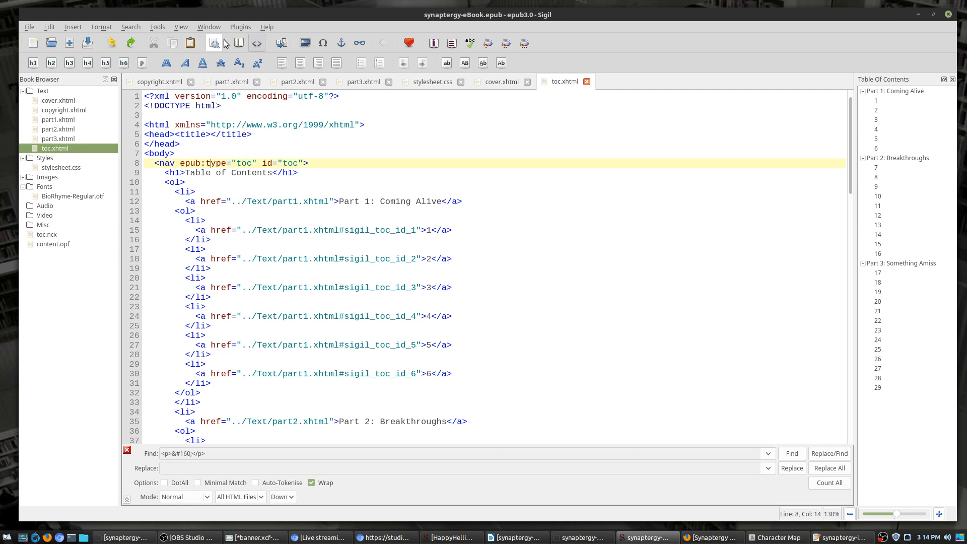
click(238, 43)
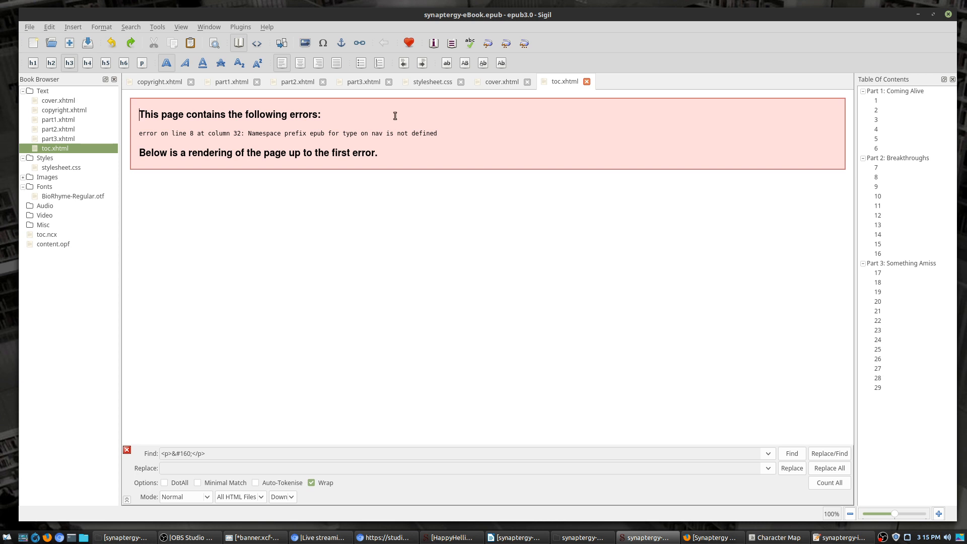
click(257, 43)
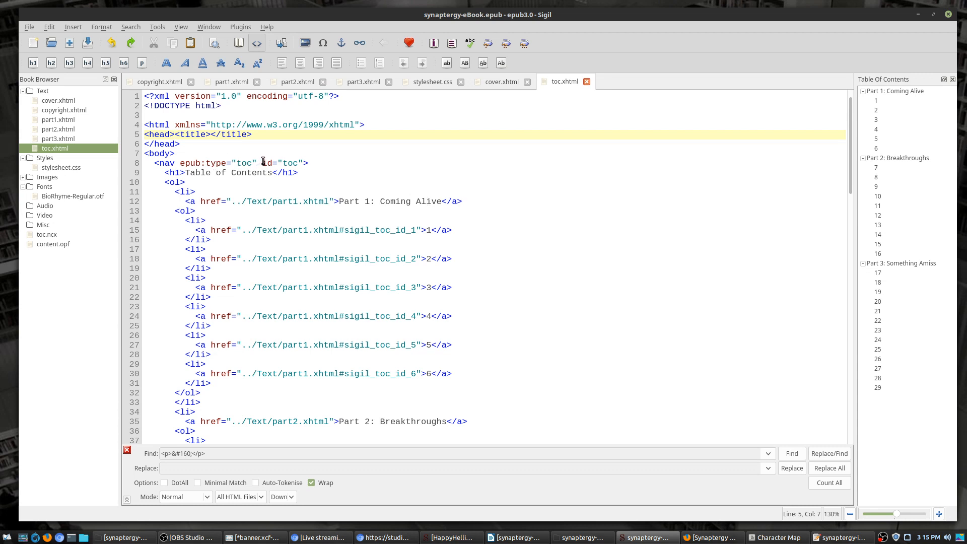
click(177, 26)
mouse_move(161, 30)
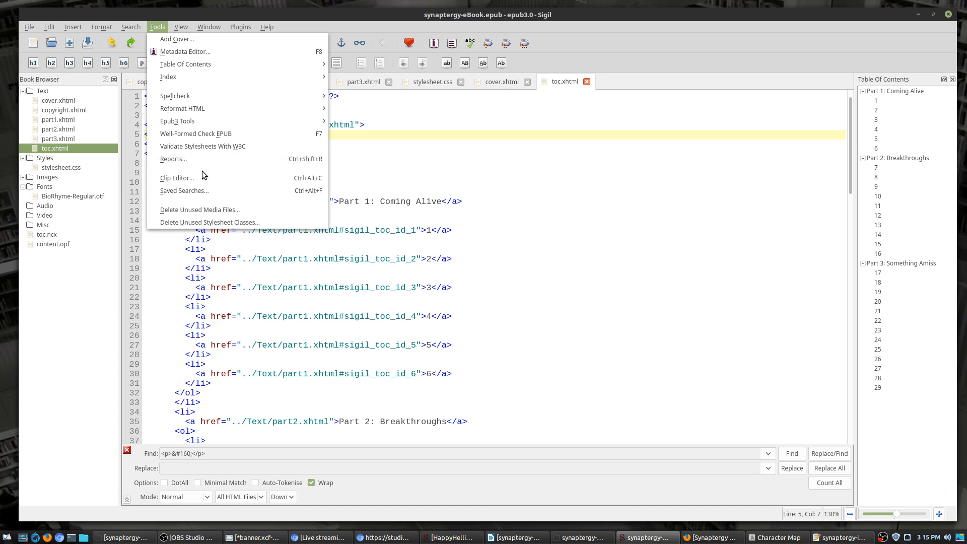
Step: Run the Well-Formed Check on the EPUB and dismiss the results showing no problems
click(208, 135)
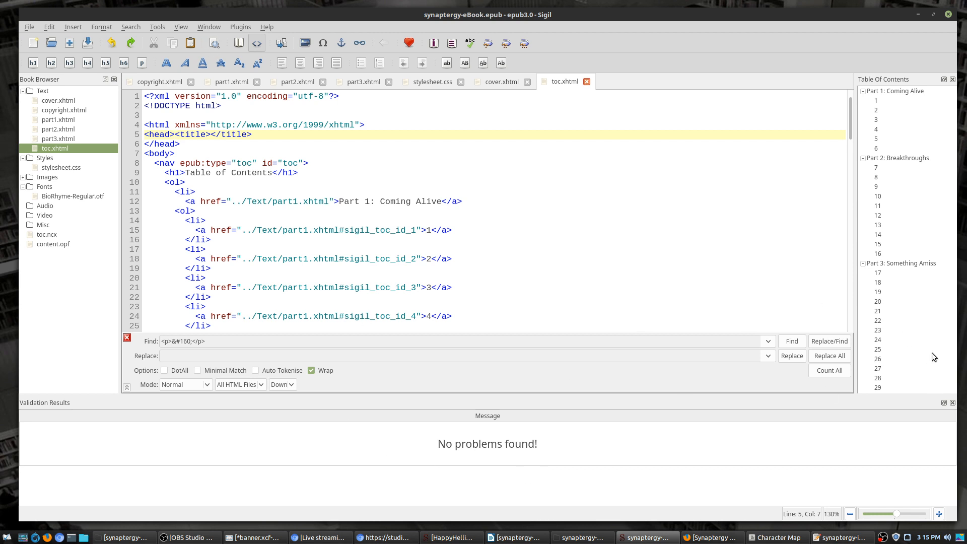
click(952, 402)
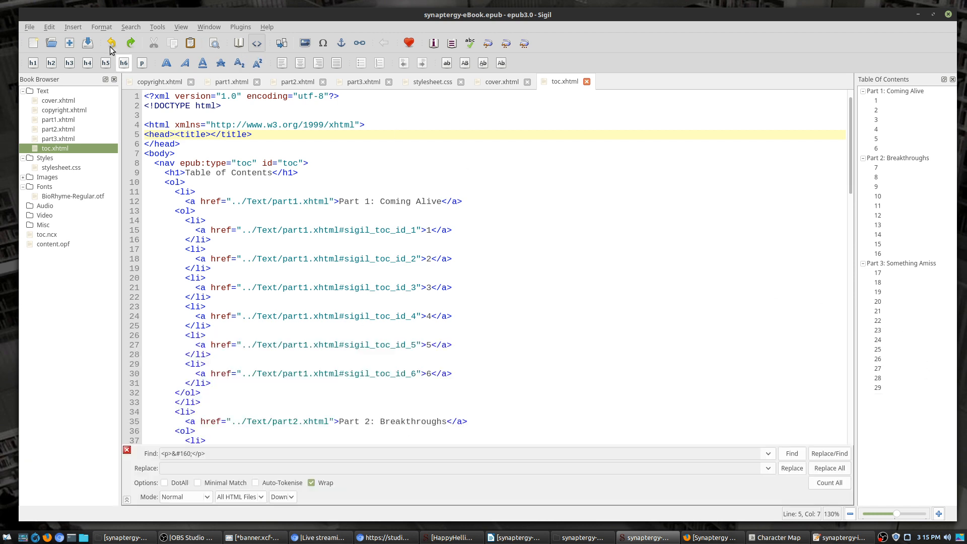
click(164, 28)
mouse_move(189, 64)
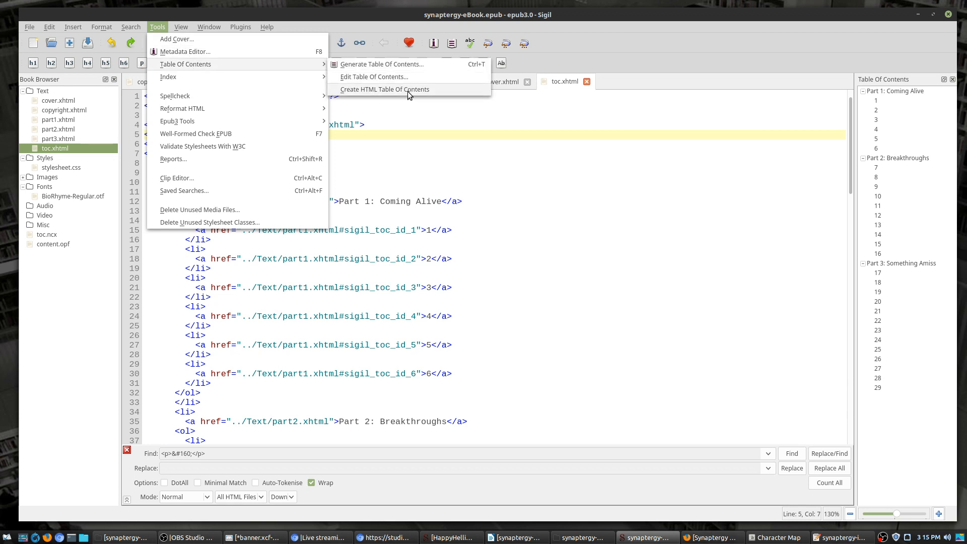
mouse_move(213, 80)
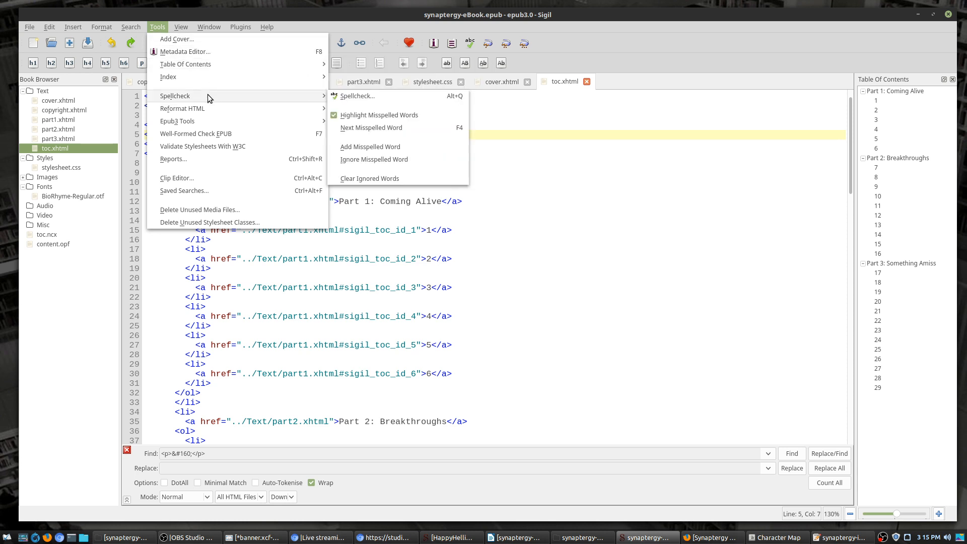
mouse_move(209, 111)
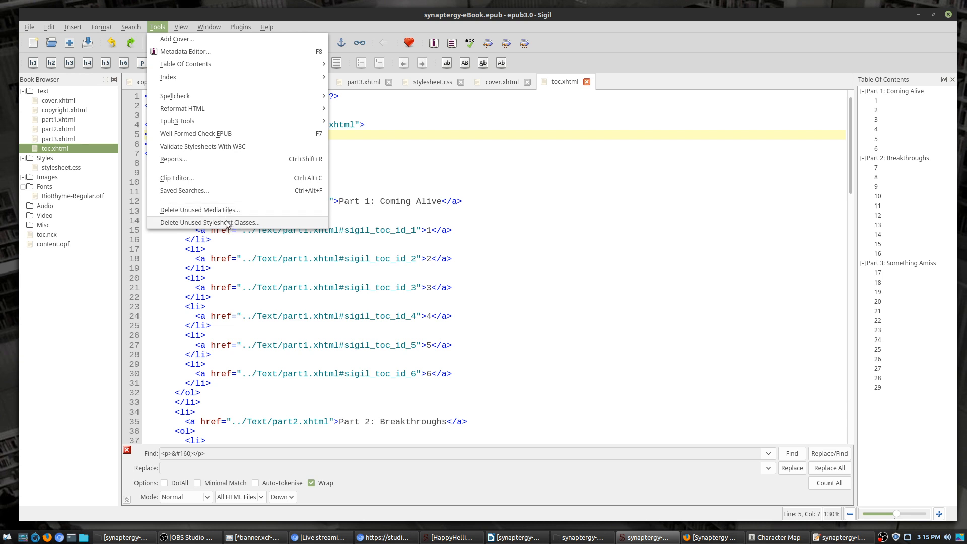
click(654, 224)
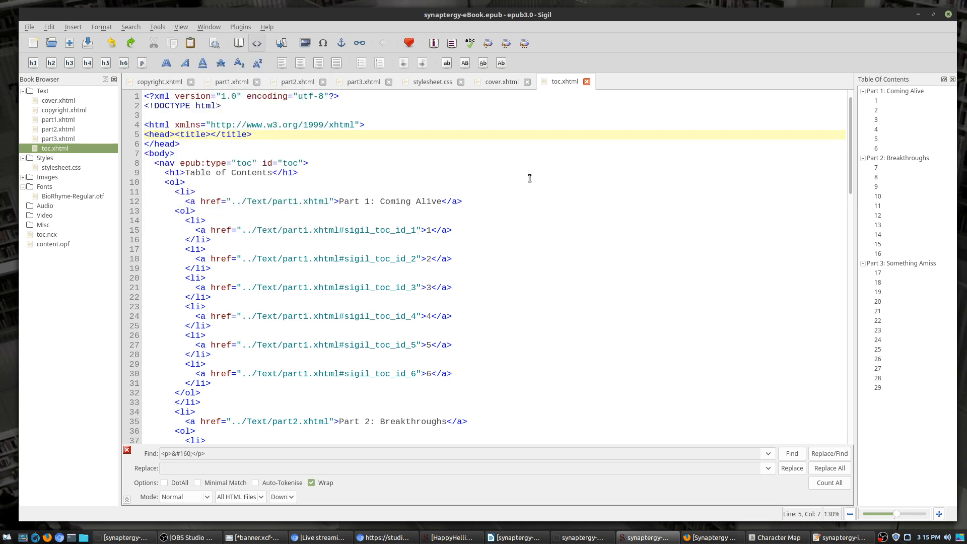
Step: Open synaptergy-eBook.epub from the file manager in the Document Viewer
click(916, 14)
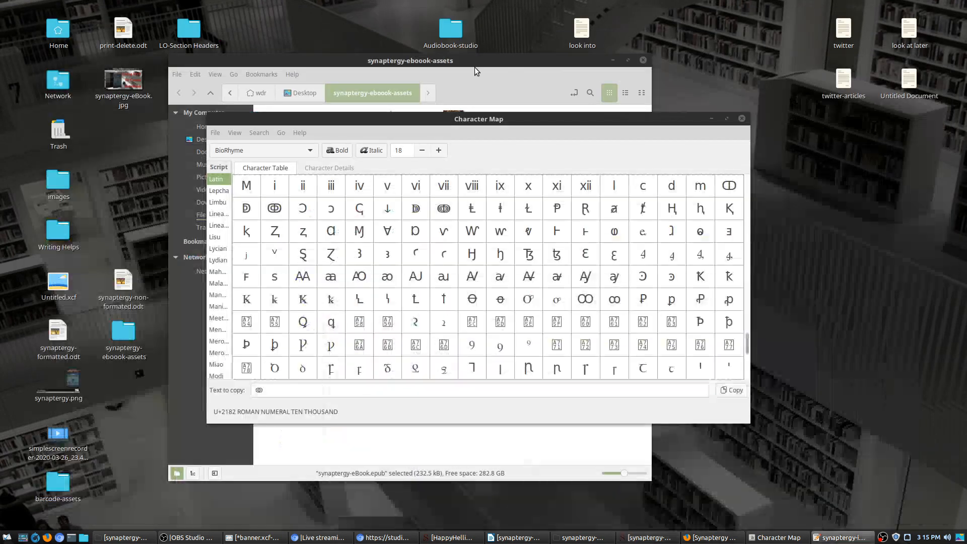
click(741, 119)
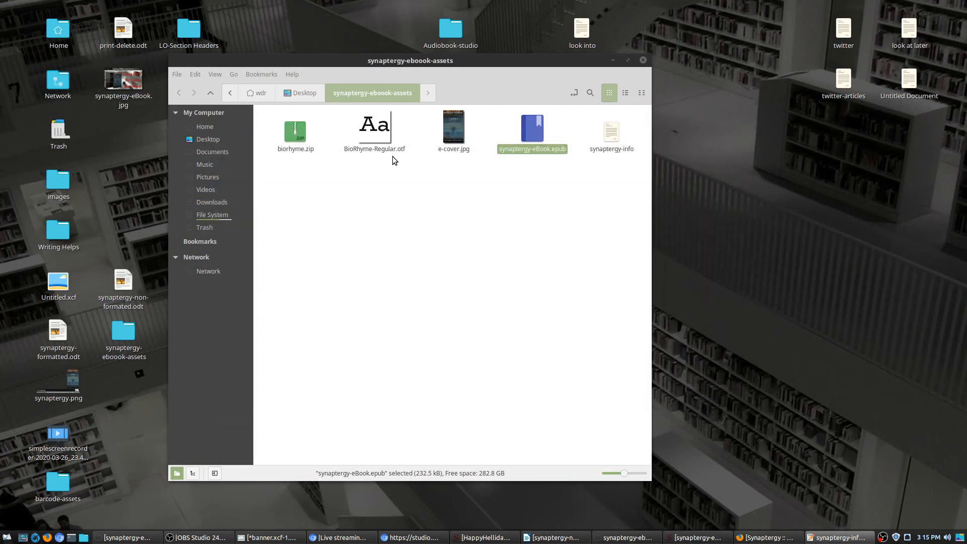
right_click(531, 130)
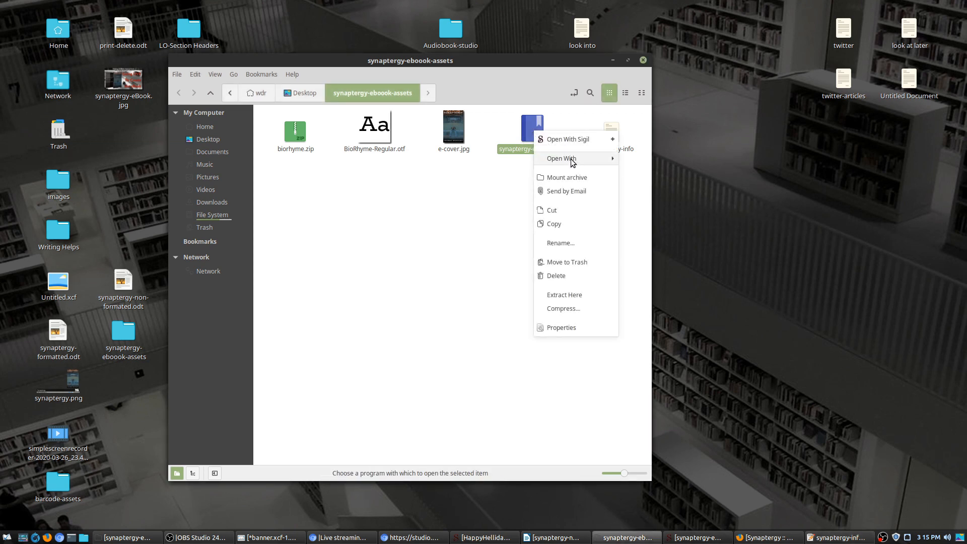
mouse_move(572, 161)
click(653, 170)
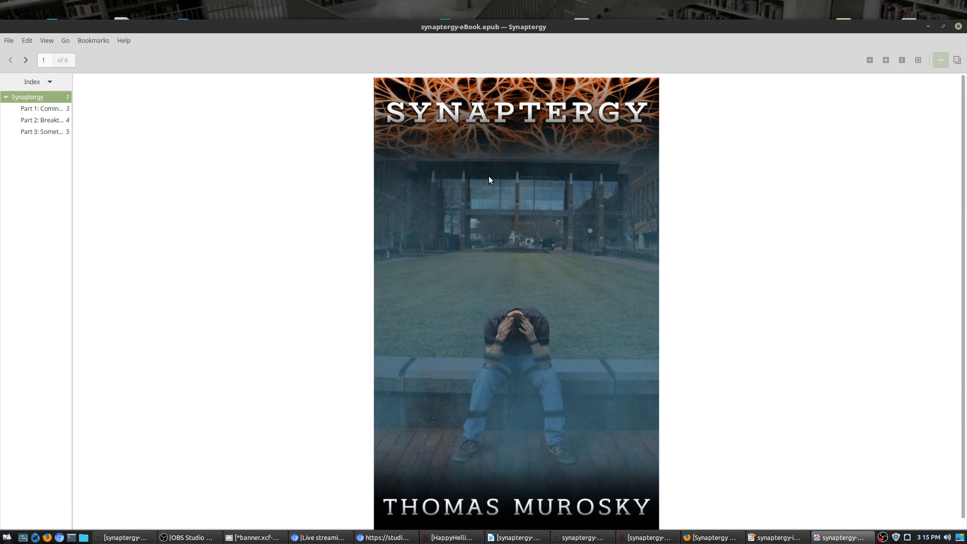
Step: Page through Part 1 and Part 2: Breakthroughs via the Index sidebar, then close Xreader
scroll(427, 161, down, 1)
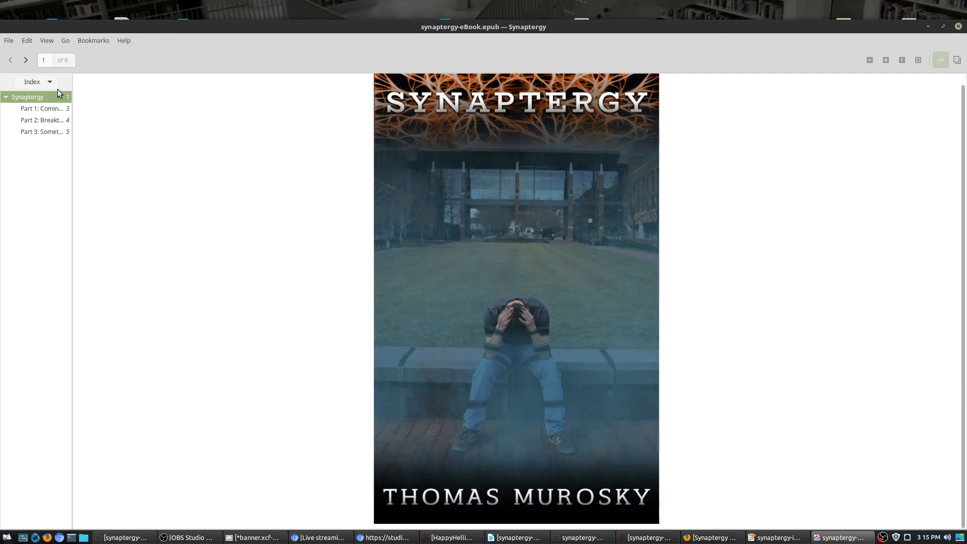
click(38, 114)
click(39, 109)
scroll(372, 130, down, 3)
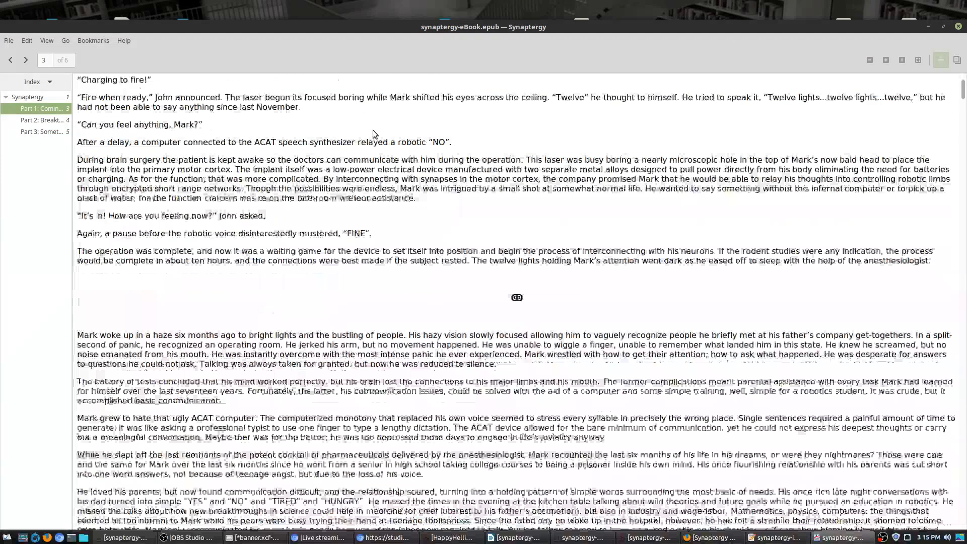
scroll(373, 130, down, 15)
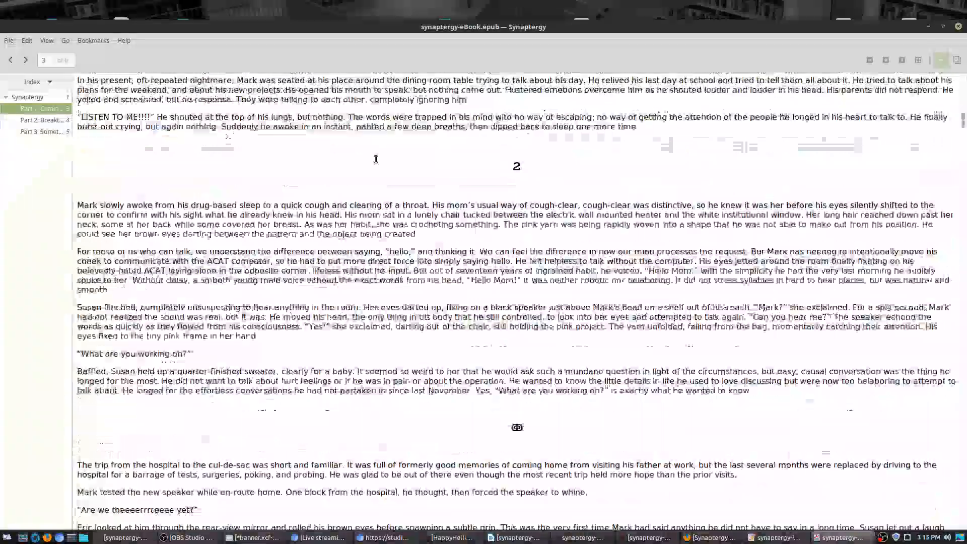
scroll(375, 159, down, 8)
click(61, 120)
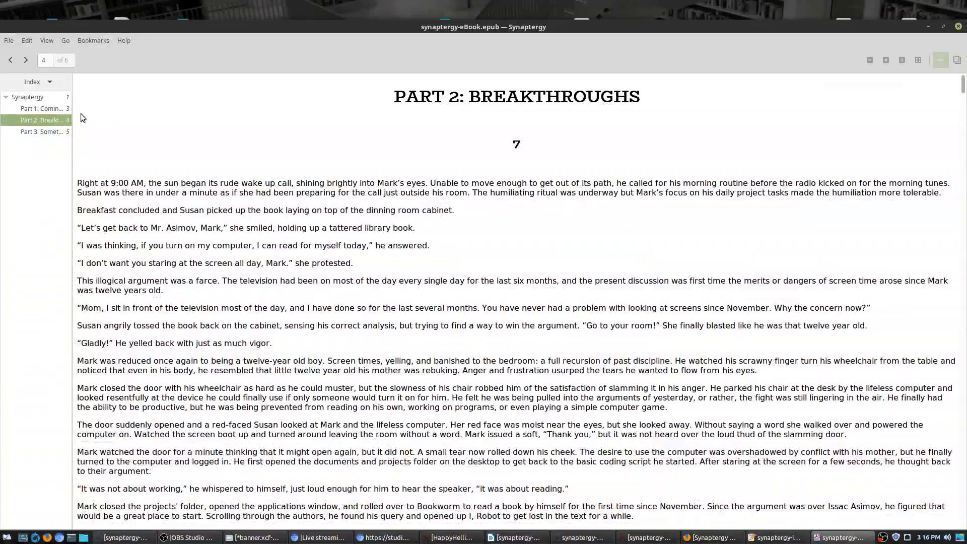
scroll(517, 302, down, 5)
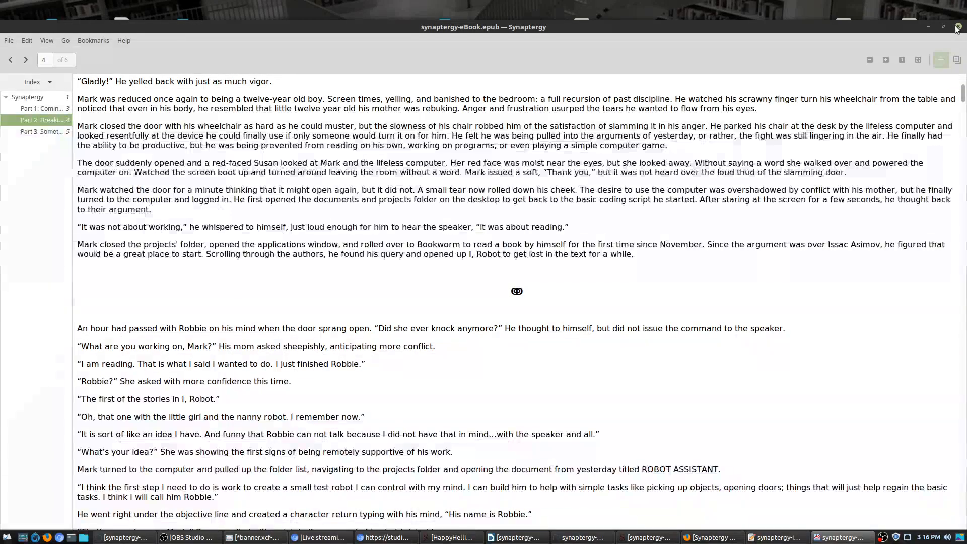
click(957, 26)
click(518, 227)
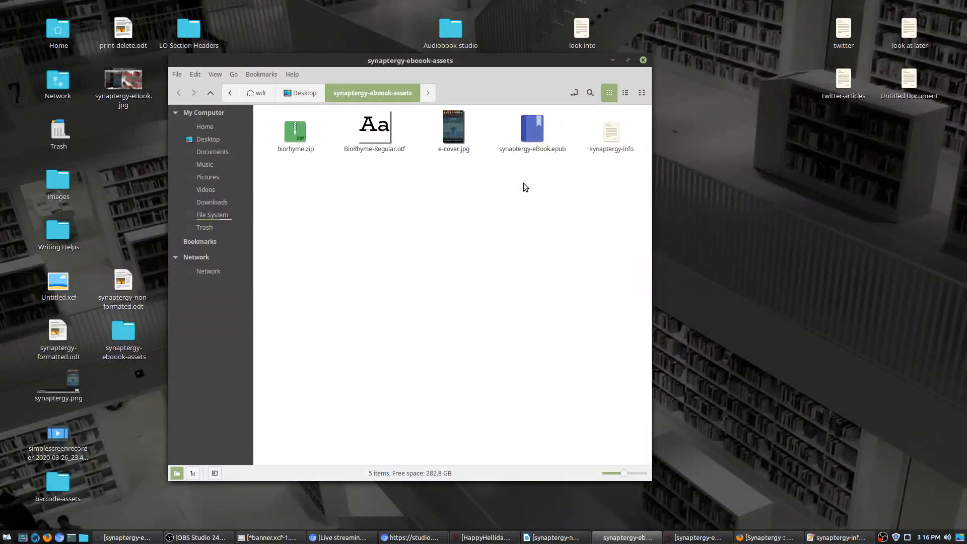
Step: Move the Nemo window right, launch Firefox, and bring the synaptergy-info window into view
drag(577, 59, 637, 53)
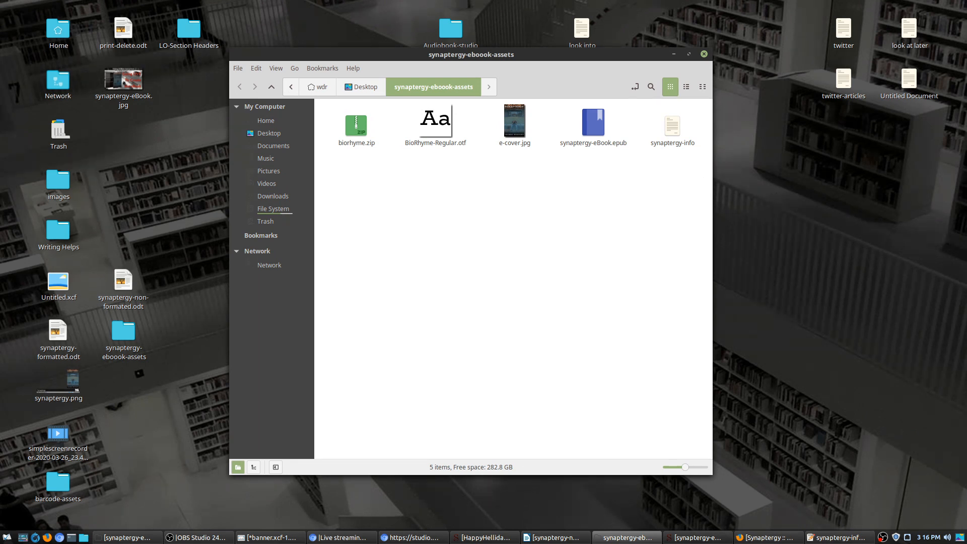
click(47, 537)
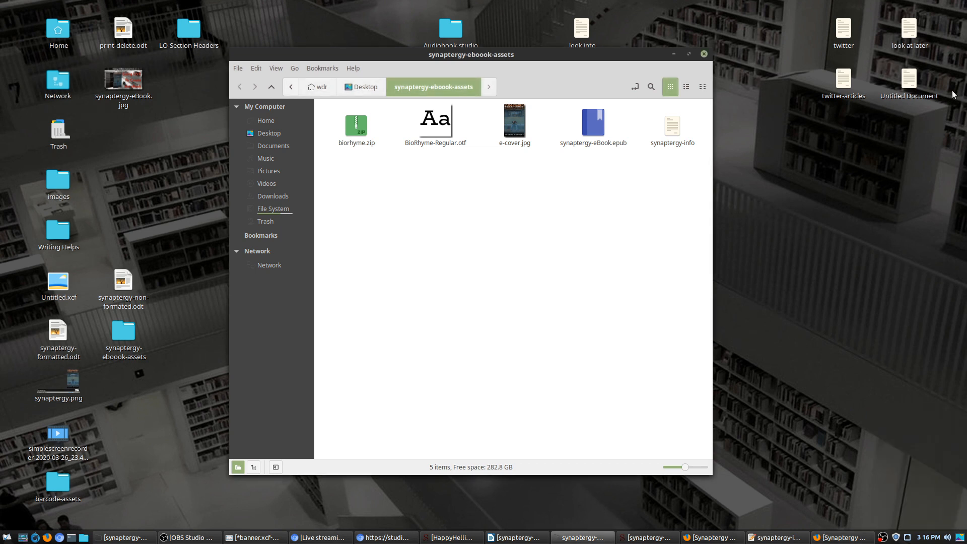
drag(966, 154, 567, 138)
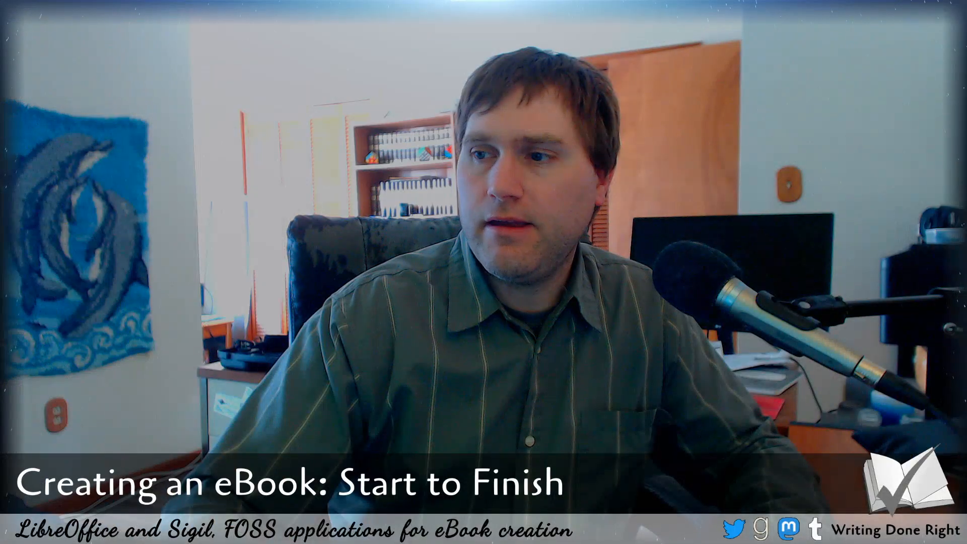